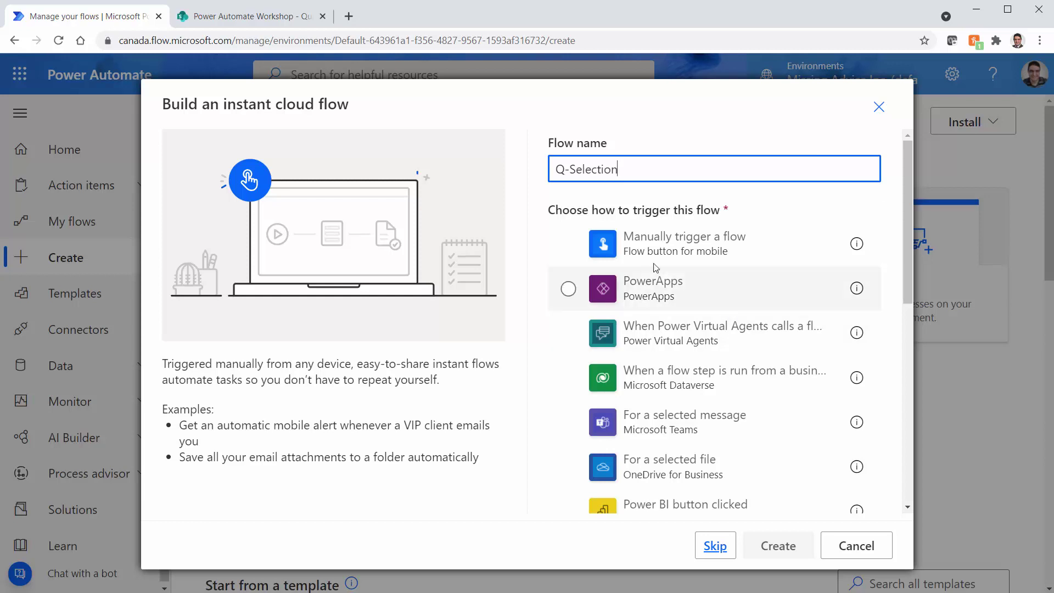
Step: Create the Q-Selection flow with the 'Manually trigger a flow' trigger
left_click(660, 253)
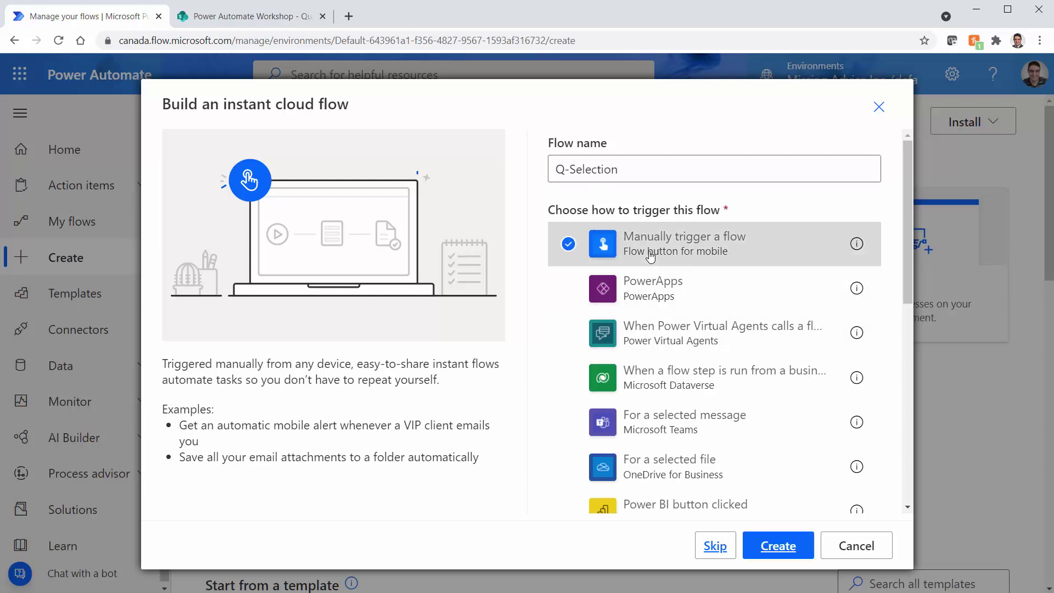
left_click(779, 546)
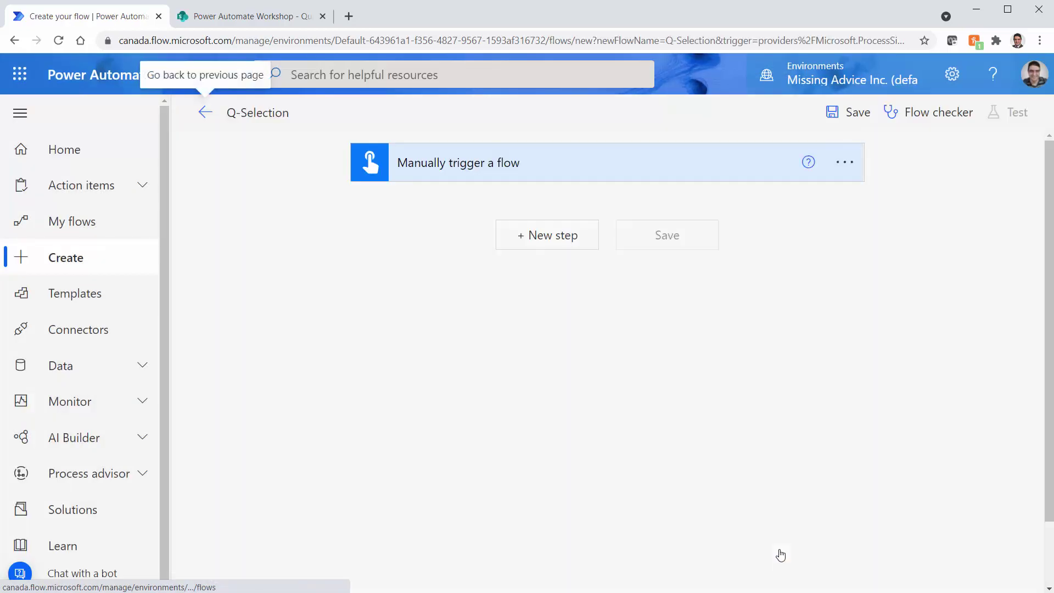
left_click(587, 162)
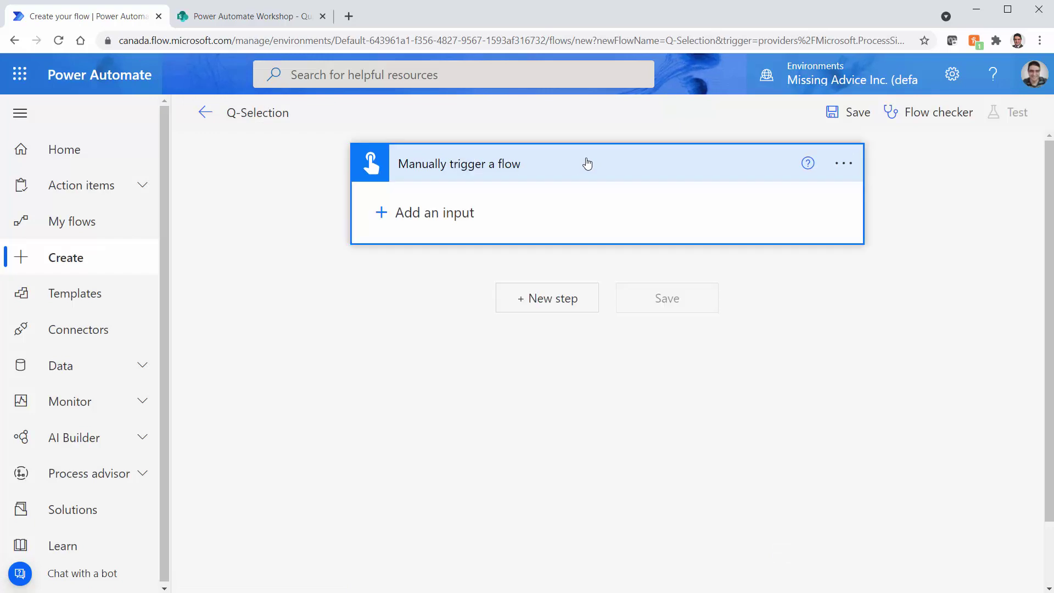
Step: Add a text input to the trigger and rename it Quarter
left_click(387, 213)
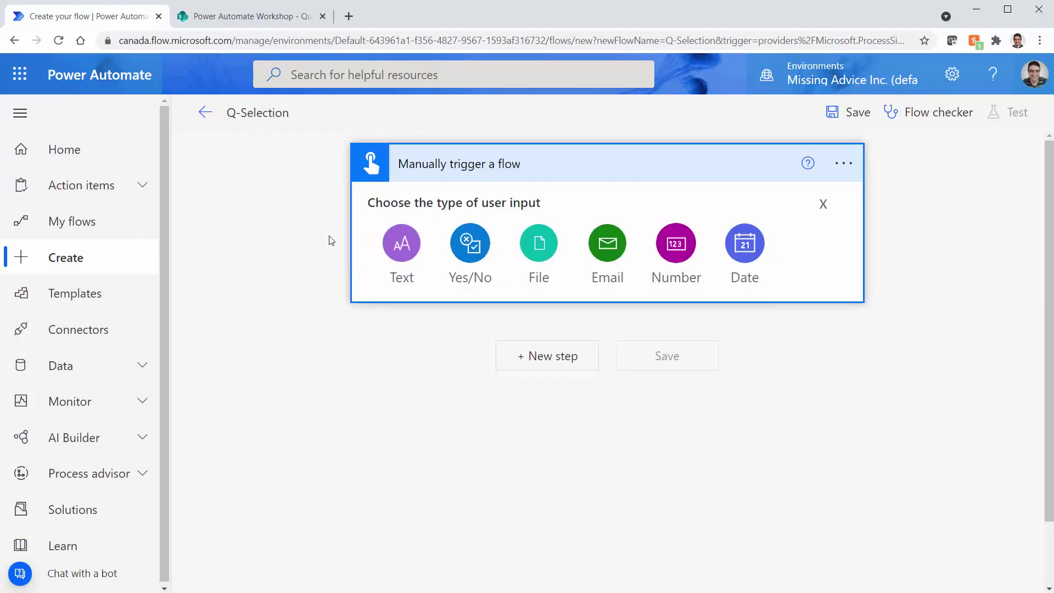
left_click(402, 247)
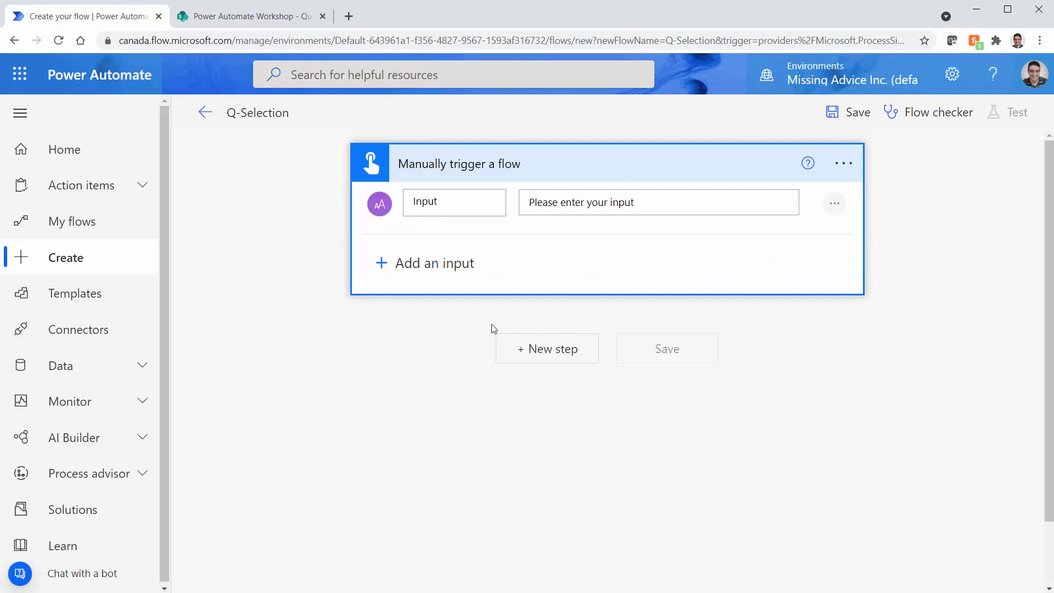
double_click(451, 208)
type("Quarter")
left_click(834, 211)
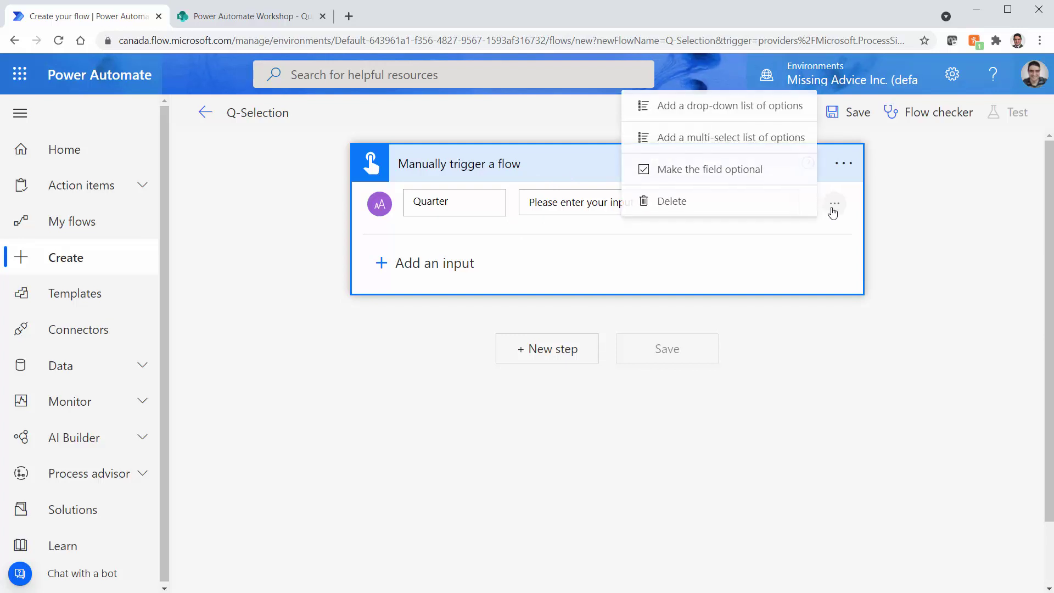
Step: Make Quarter a drop-down list with options 1, 2, 3, 4 and This quarter
left_click(725, 110)
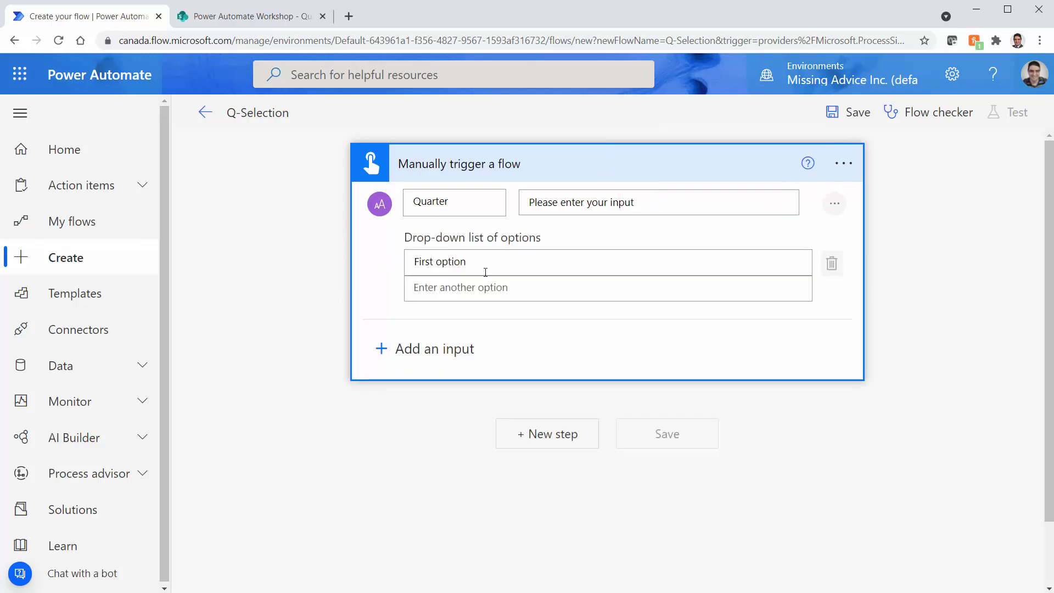
key("ctrl+a")
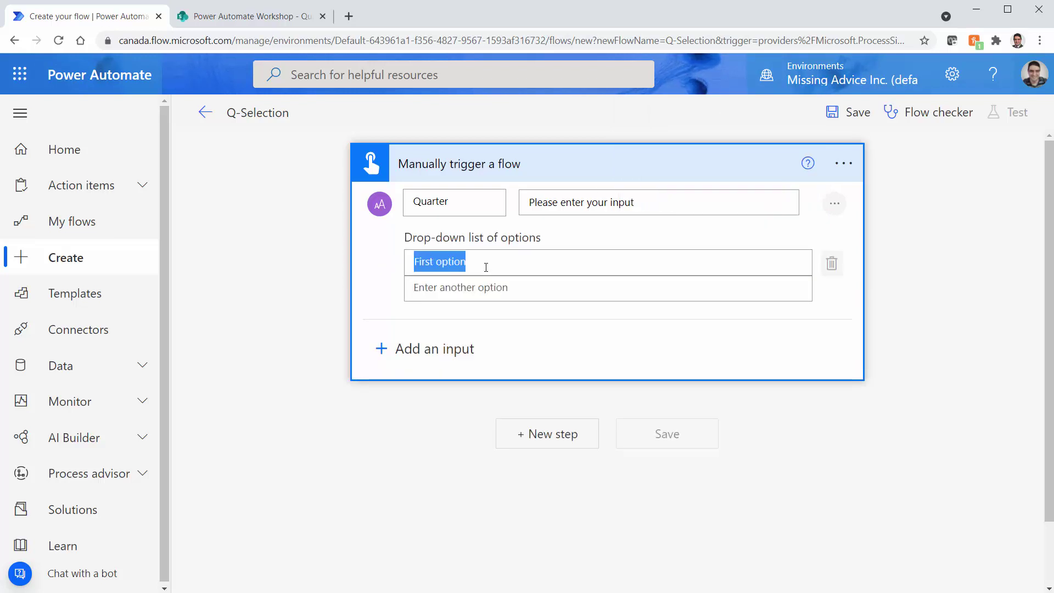
type("1")
left_click(438, 286)
type("2")
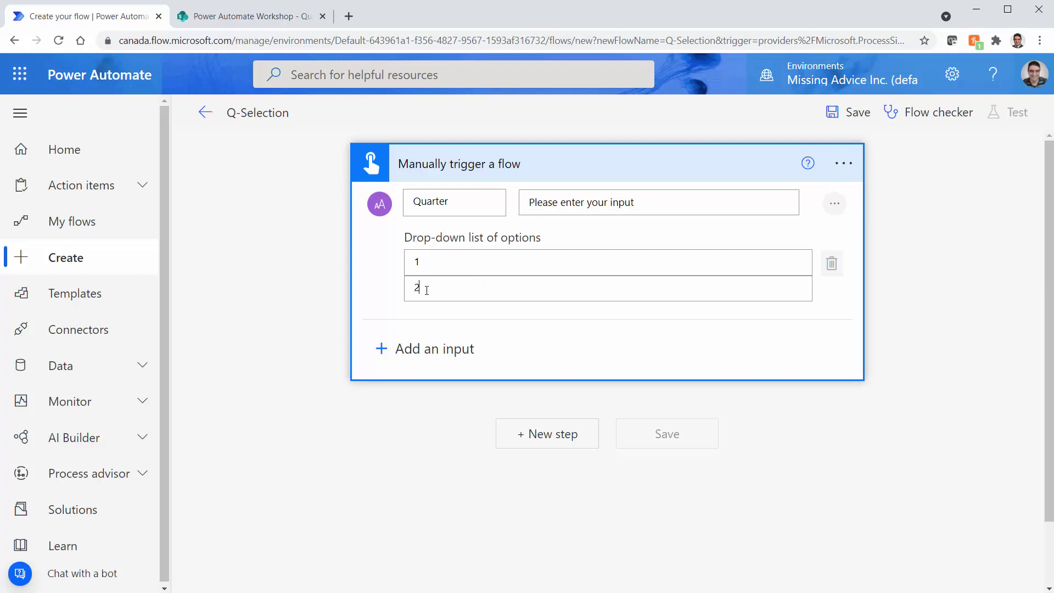
type("3")
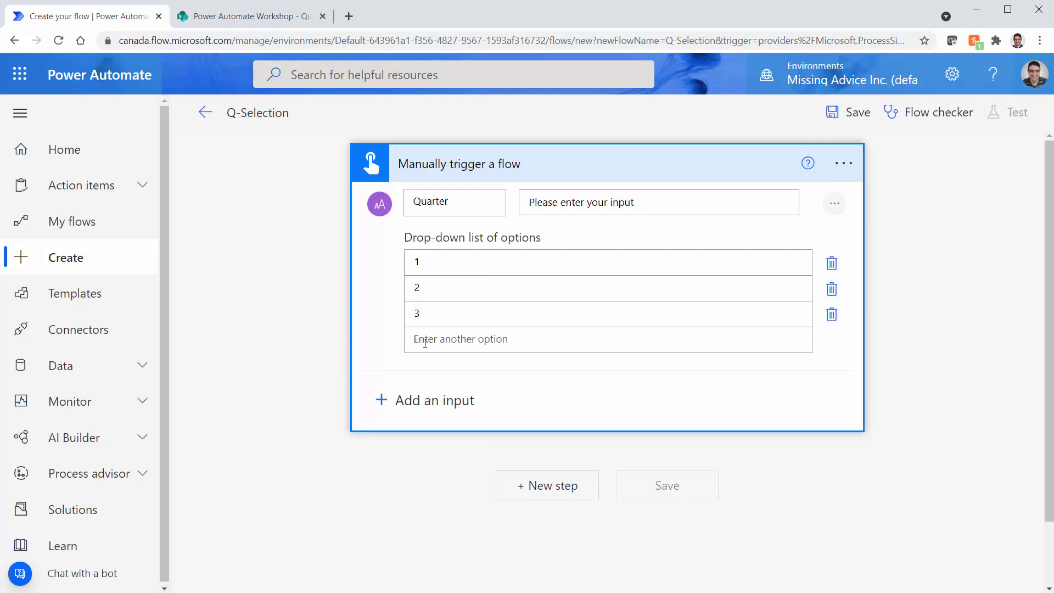
type("4")
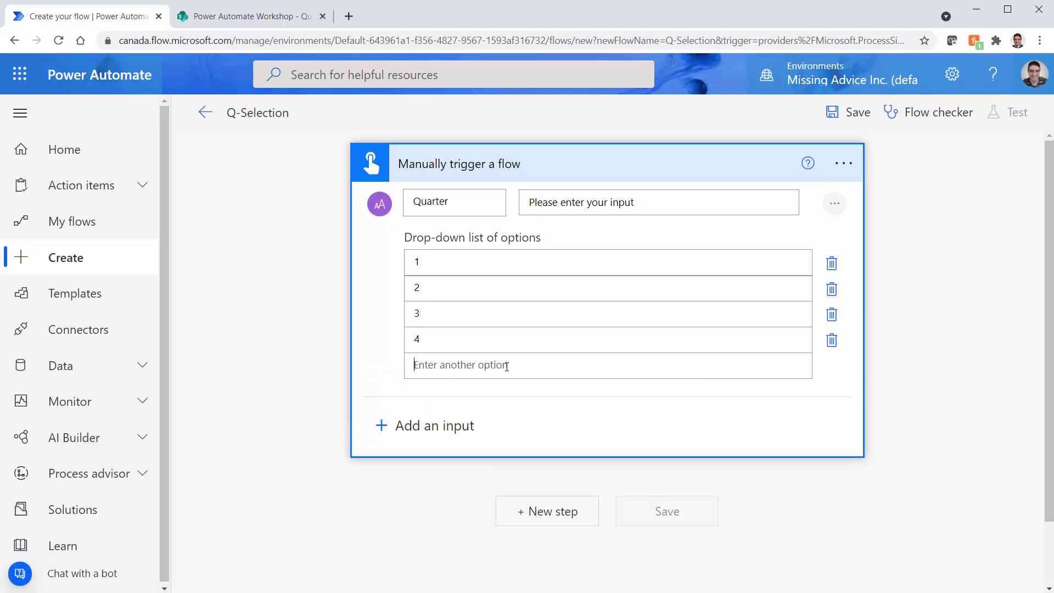
type("This")
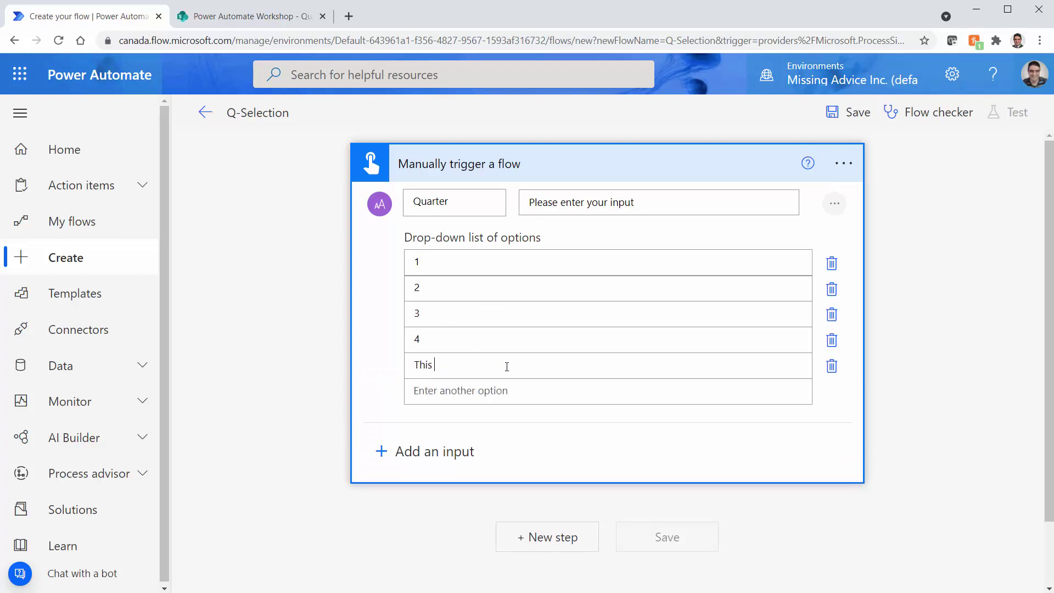
type(" quarter")
left_click(272, 416)
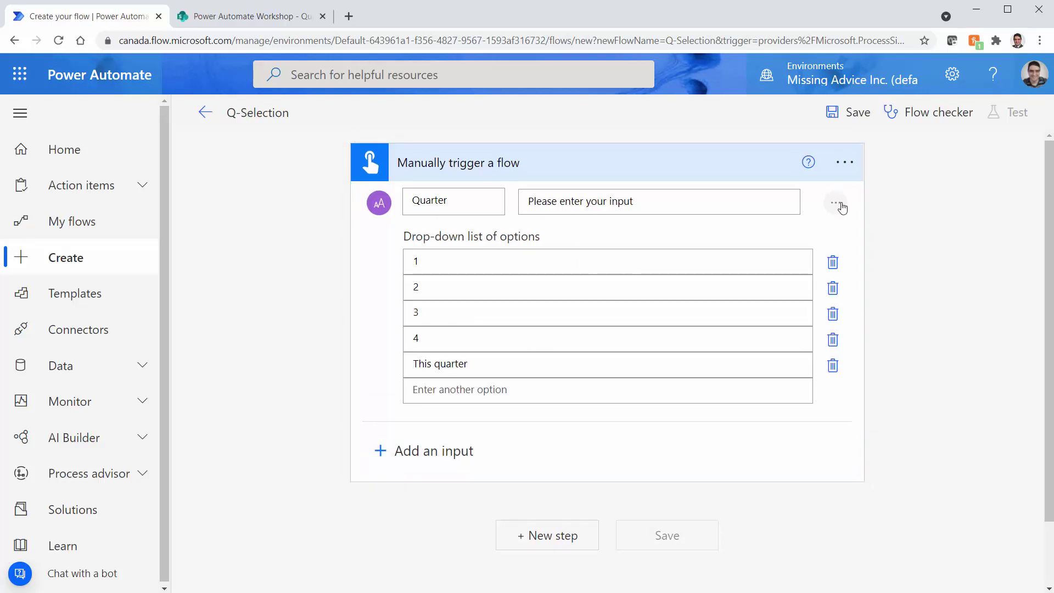
Step: Save the flow and copy the QuarterList web address from SharePoint
left_click(850, 115)
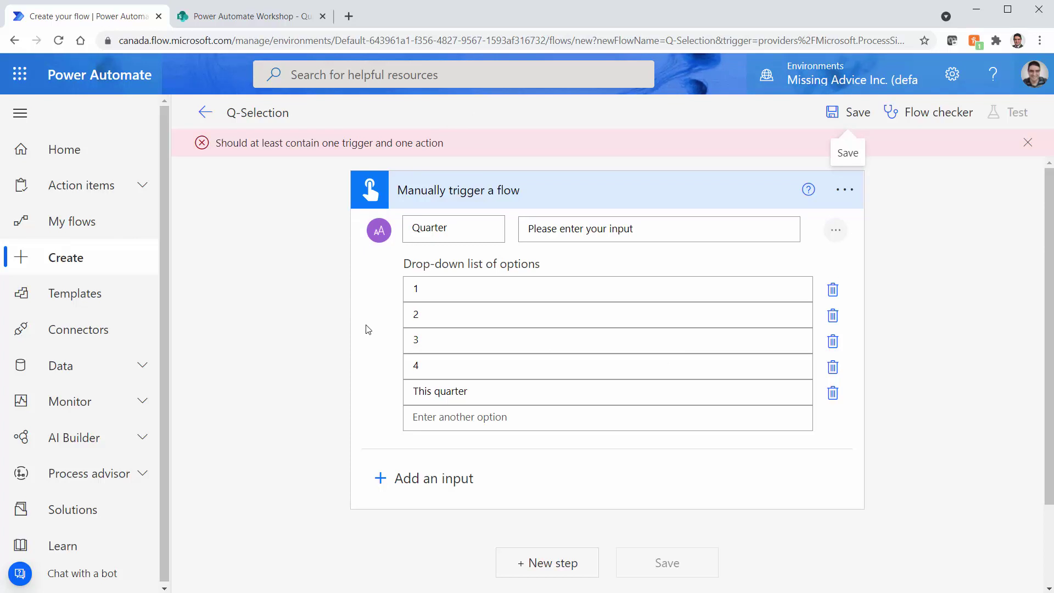
left_click(222, 21)
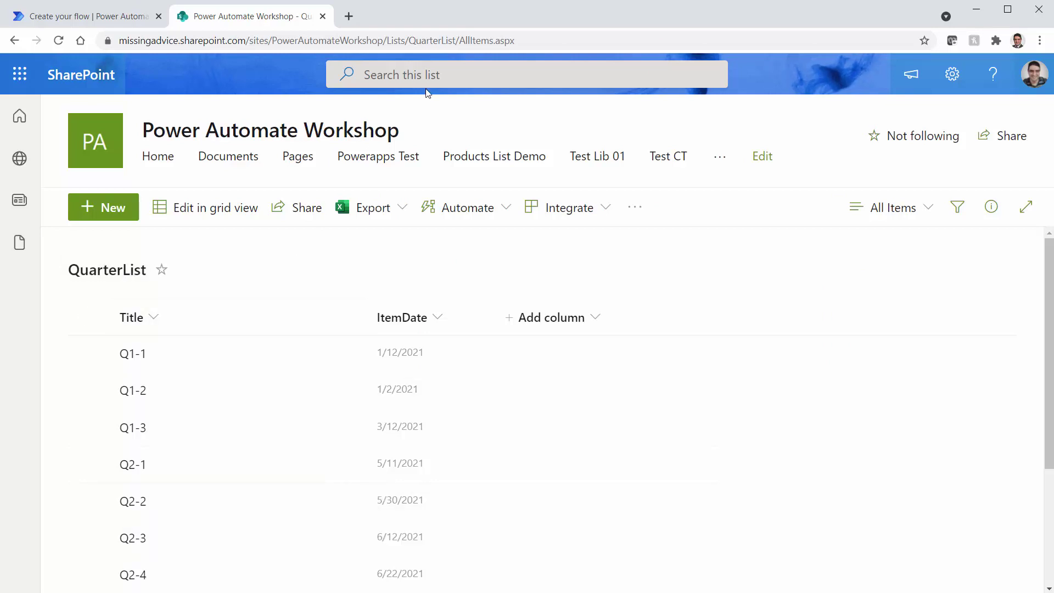
left_click(446, 38)
key("ctrl+c")
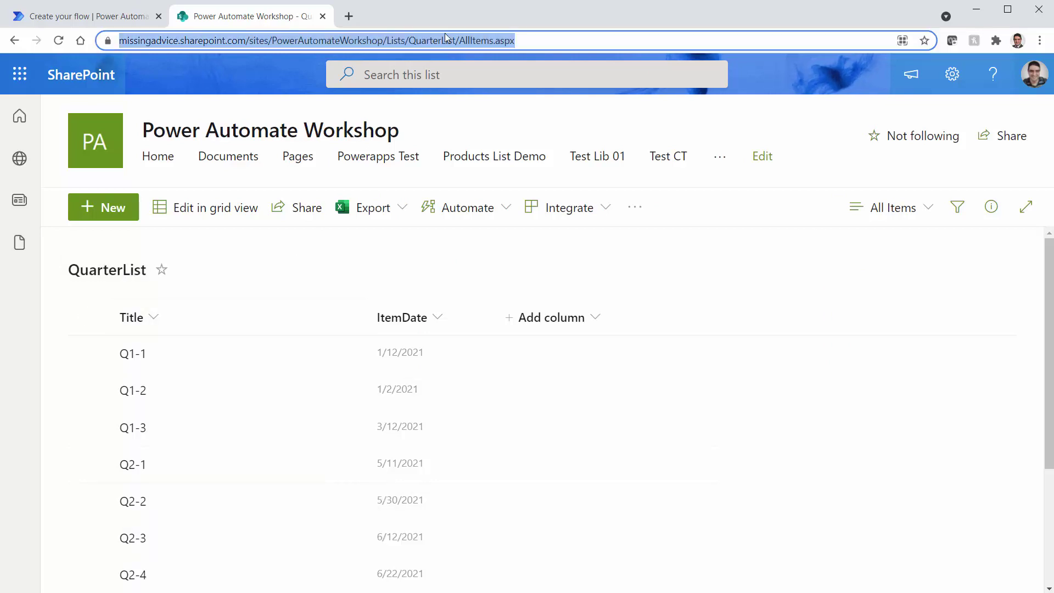
left_click(84, 12)
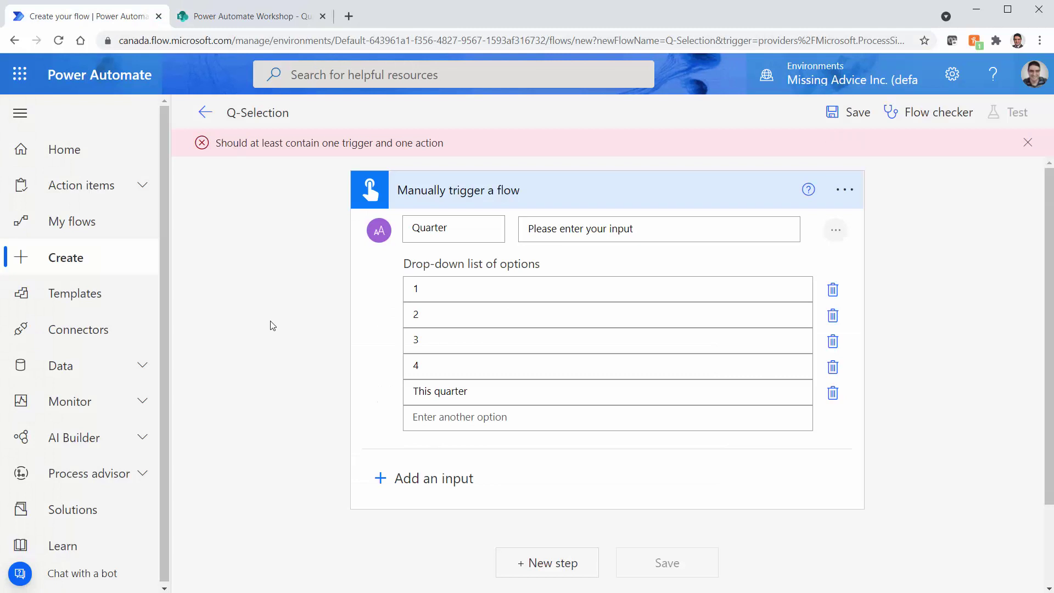
Step: Add a SharePoint Get items action as a new step after the trigger
scroll(273, 315, "down", 3)
left_click(520, 460)
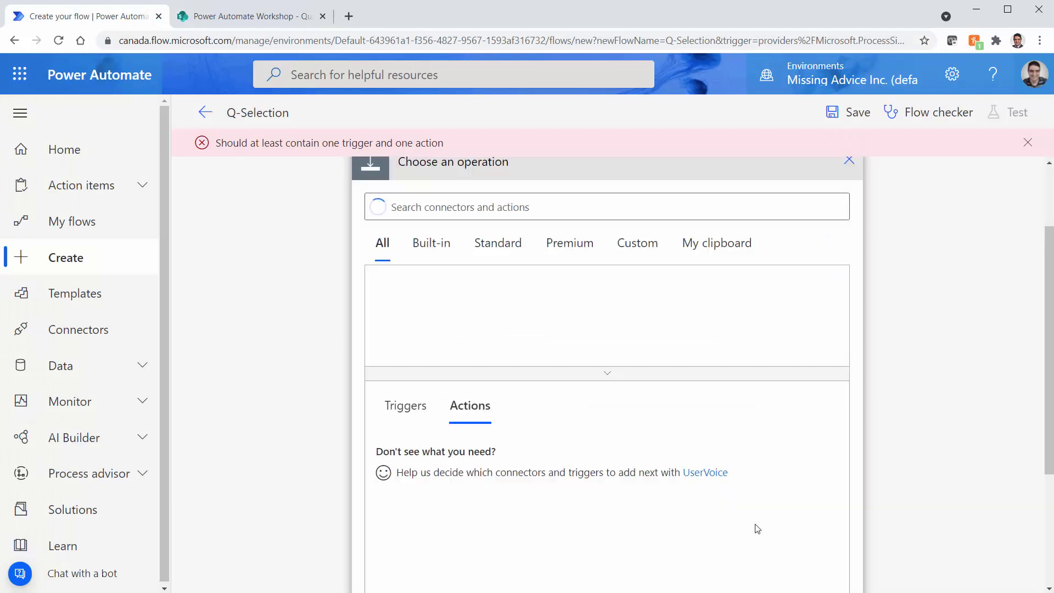
type("G")
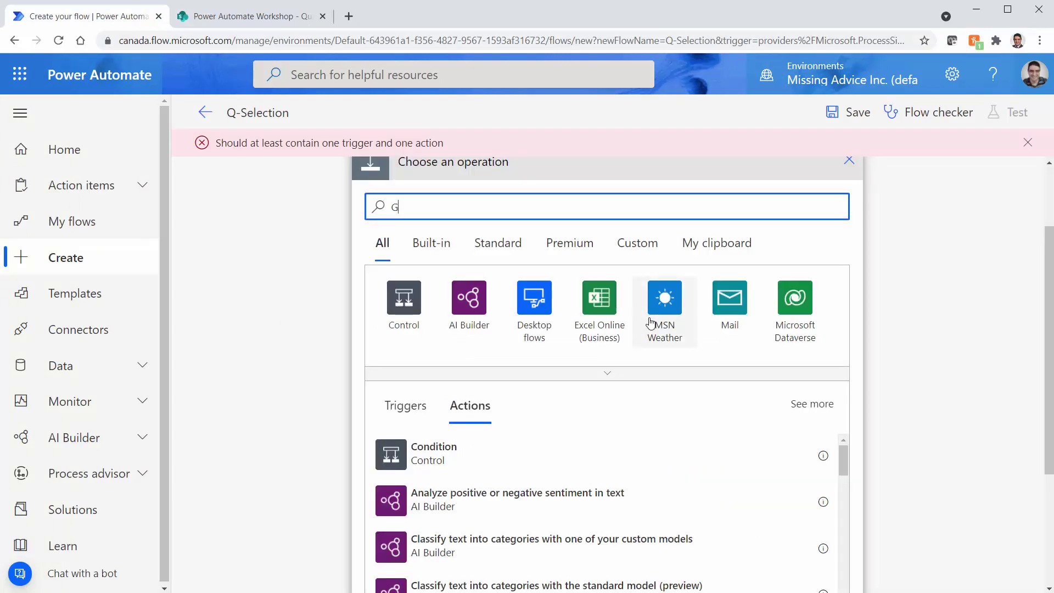
type("et items")
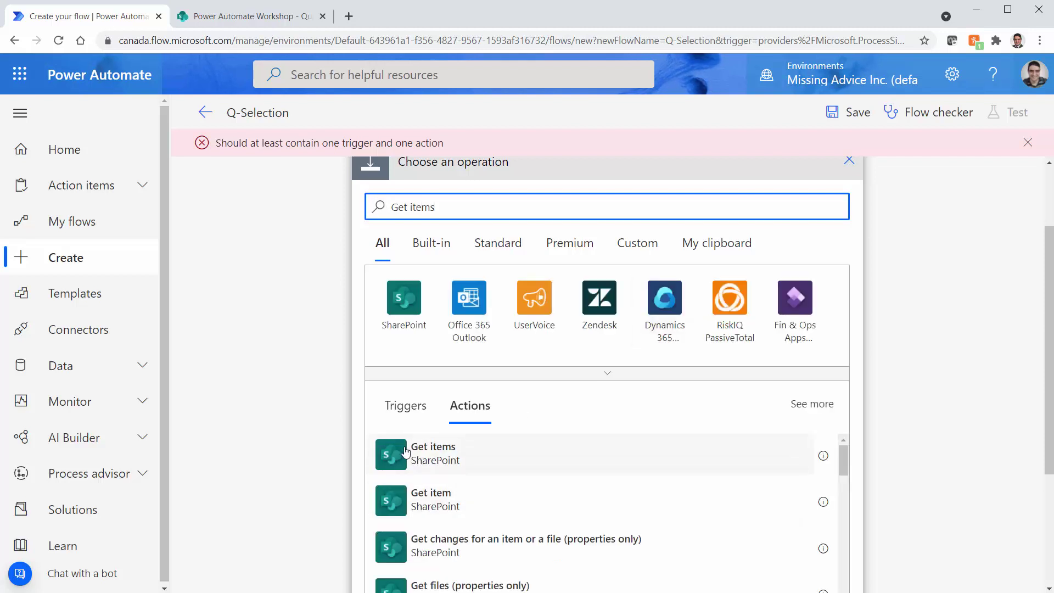
left_click(405, 452)
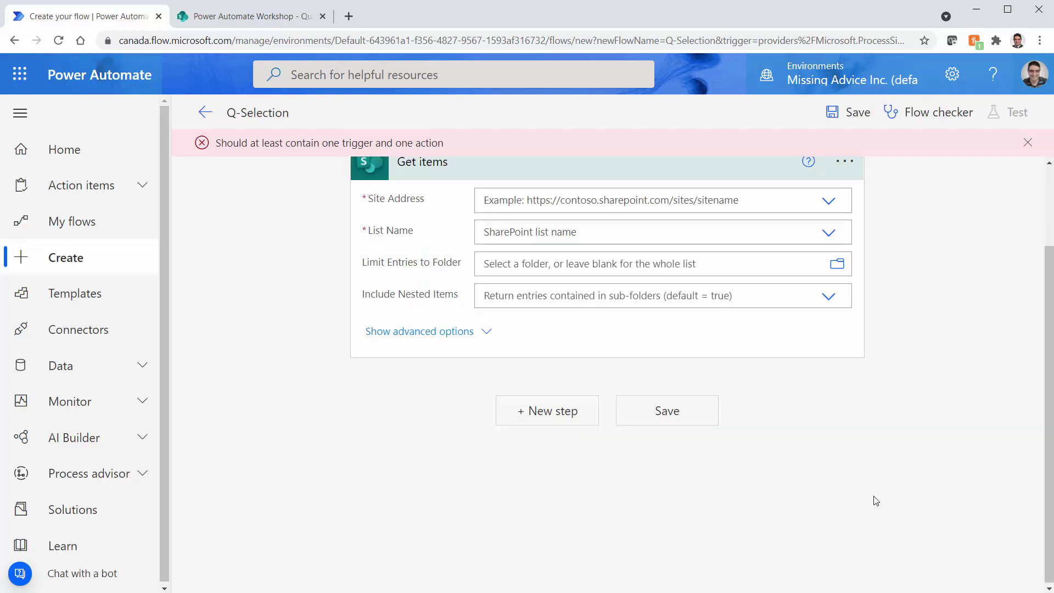
Step: Point Get items at the pasted PowerAutomateWorkshop site address and QuarterList, then save
left_click(828, 203)
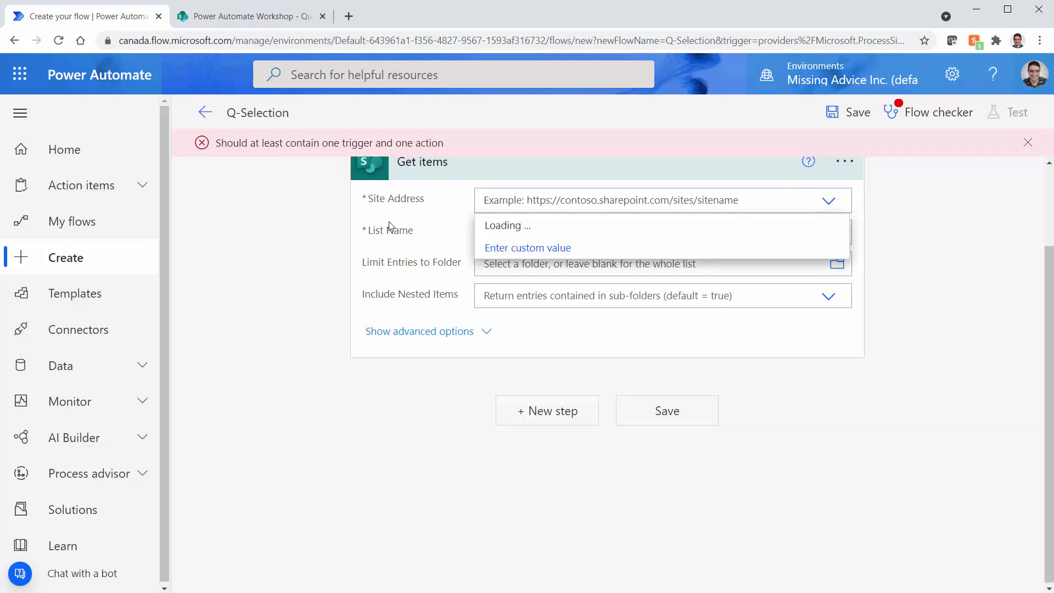
left_click(528, 247)
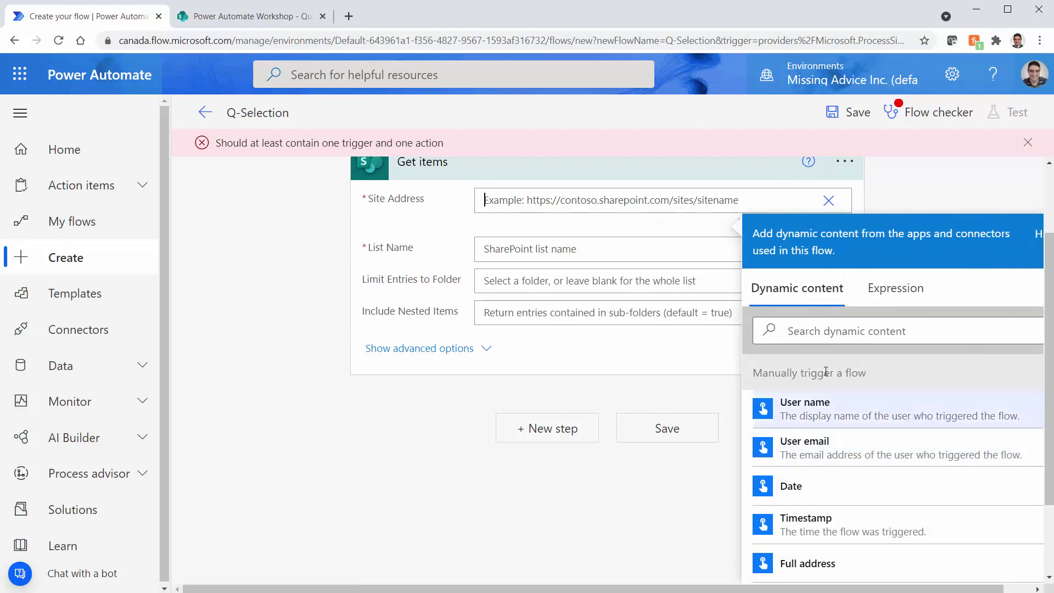
key("ctrl+v")
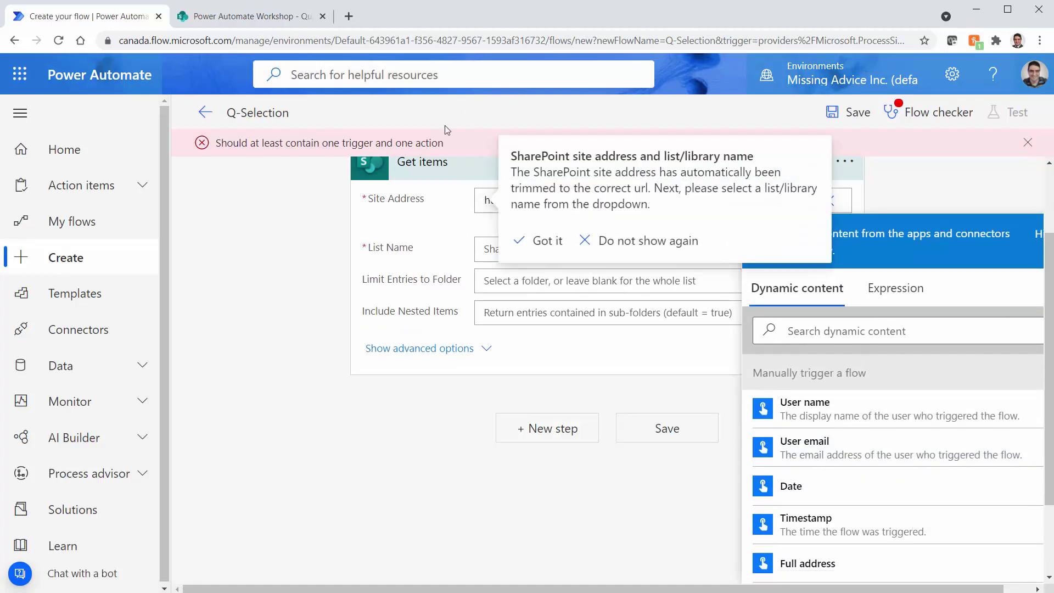
left_click(535, 243)
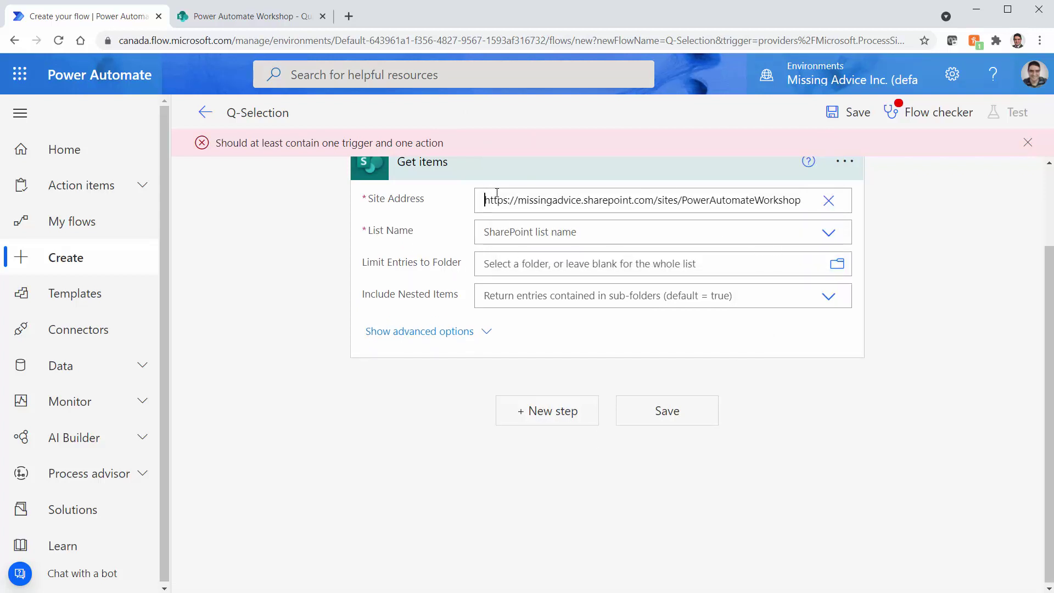
left_click(833, 240)
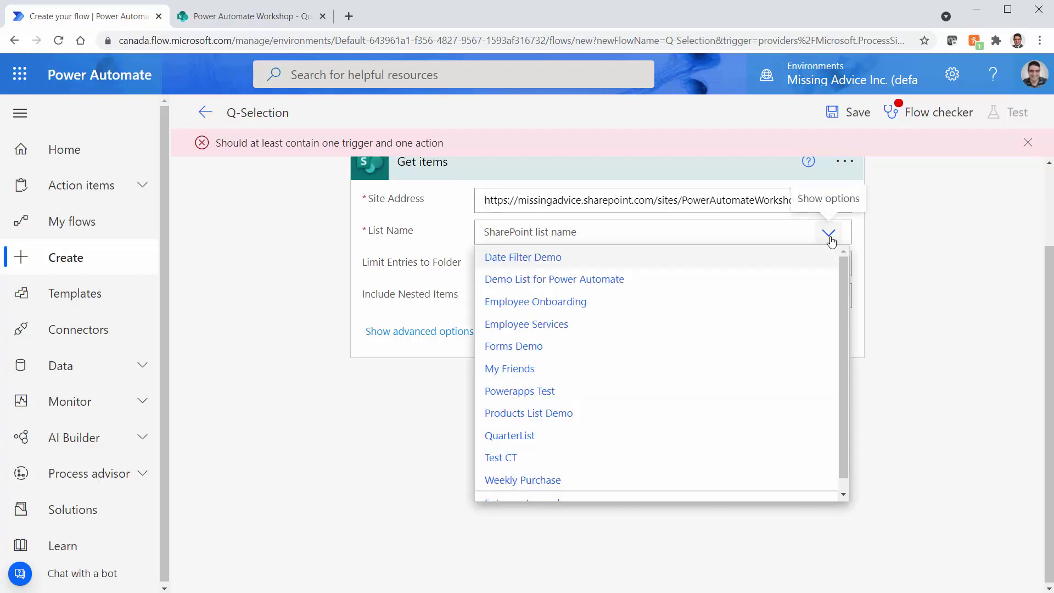
left_click(553, 435)
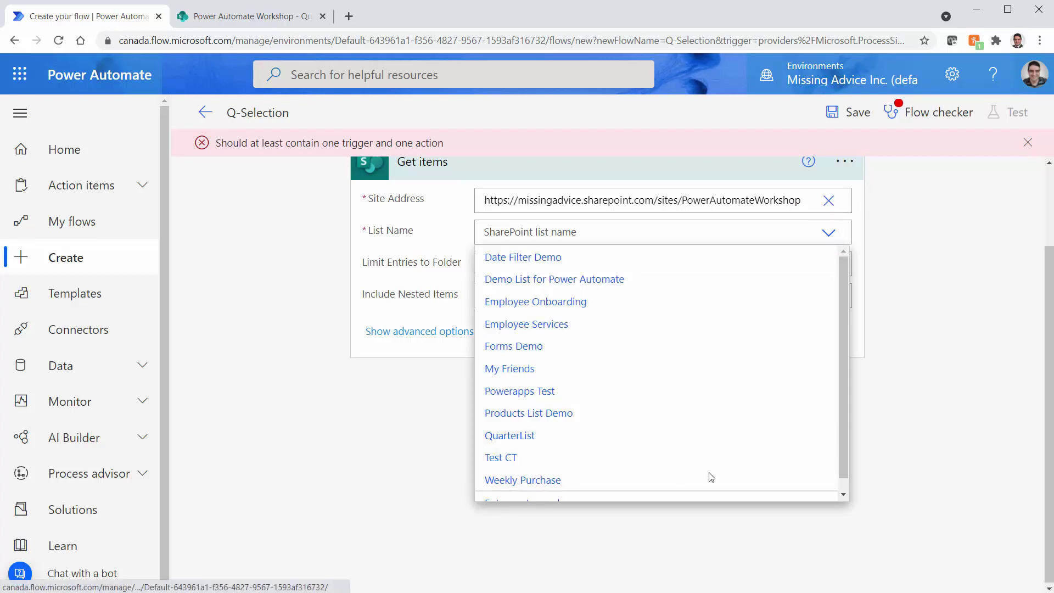
scroll(870, 419, "up", 2)
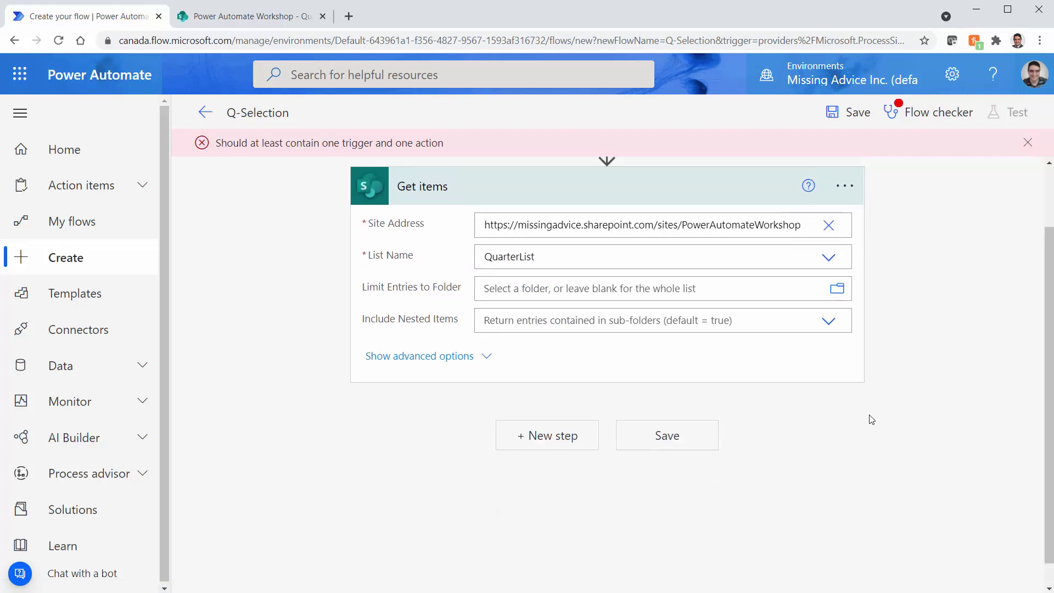
left_click(840, 112)
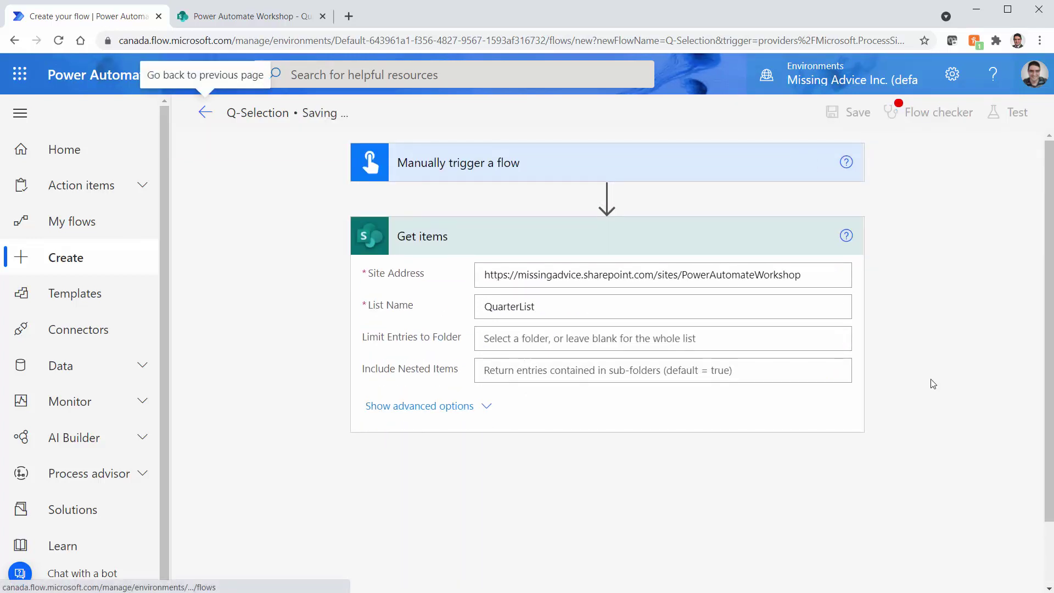
Step: Review the flow checker's warnings, then close the Flow checker pane
left_click(926, 113)
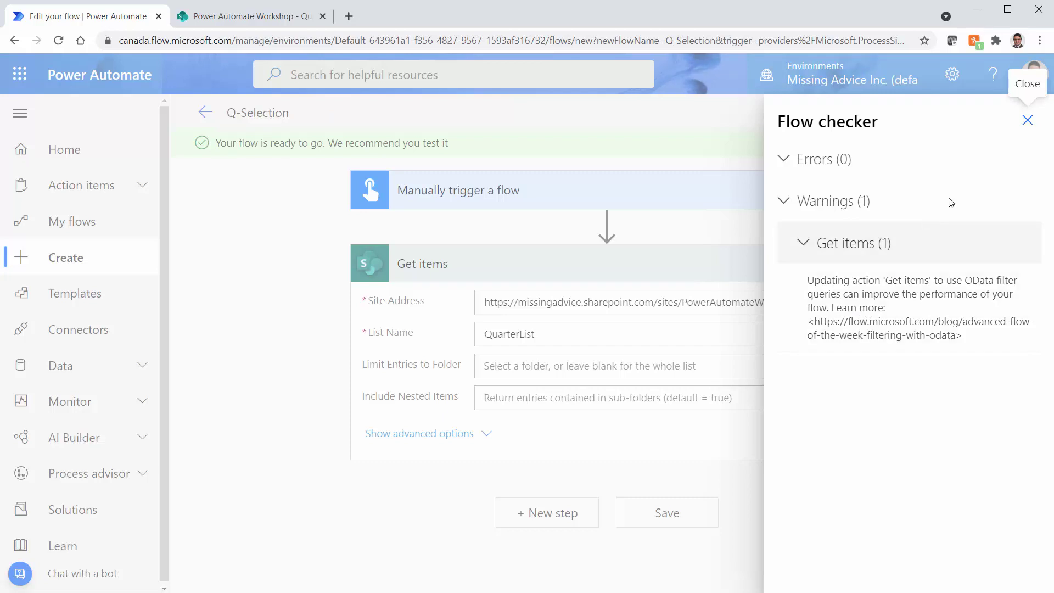
left_click(1027, 121)
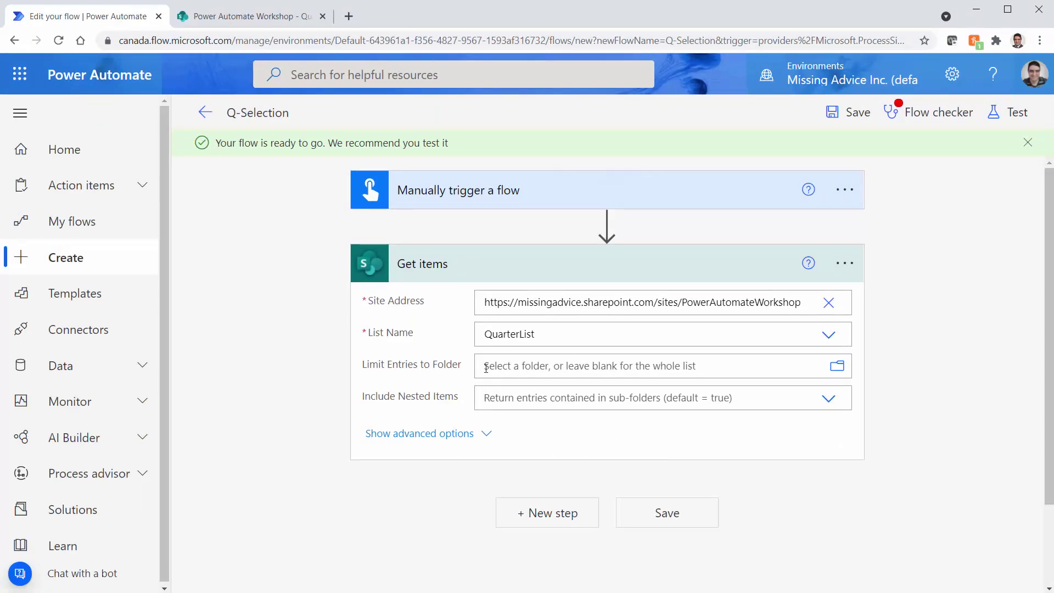
Step: Set the Get items Filter Query to ItemDate gt '2021-01' and ItemDate lt '2021-04', then save
left_click(436, 440)
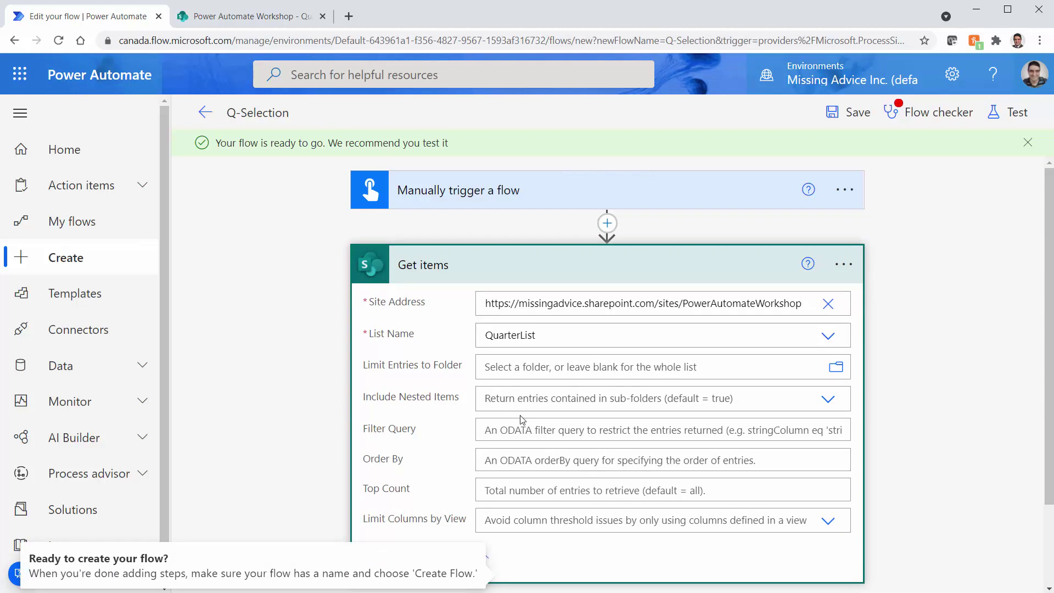
left_click(500, 433)
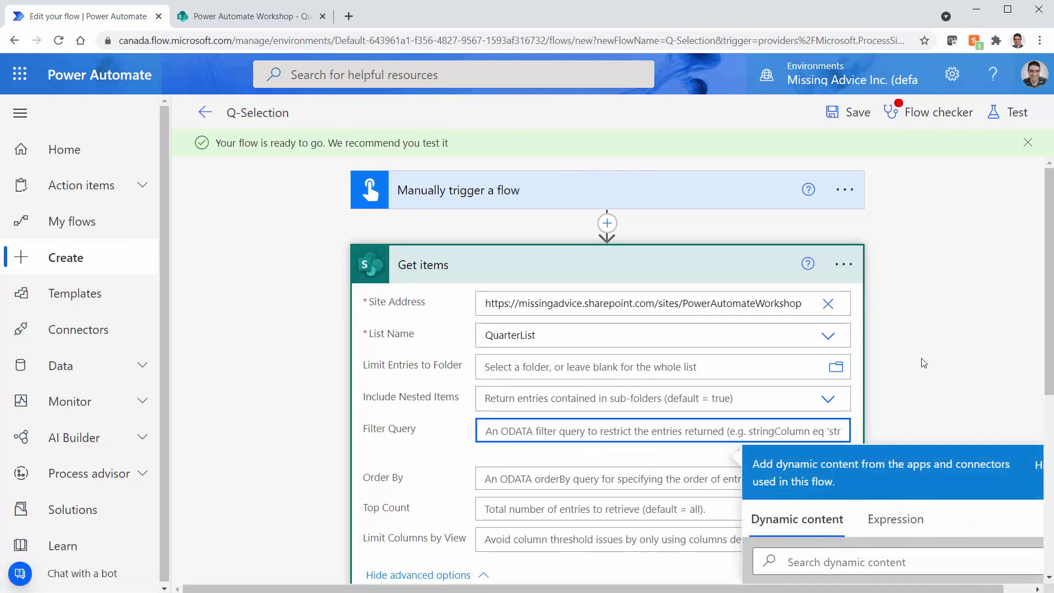
scroll(924, 363, "down", 5)
scroll(623, 461, "up", 3)
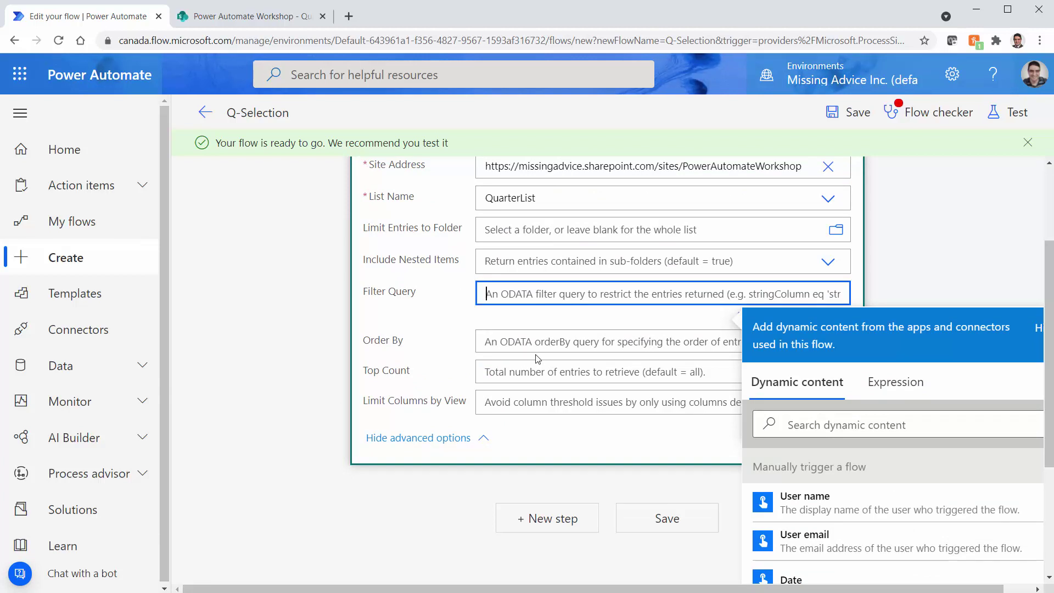
left_click(238, 22)
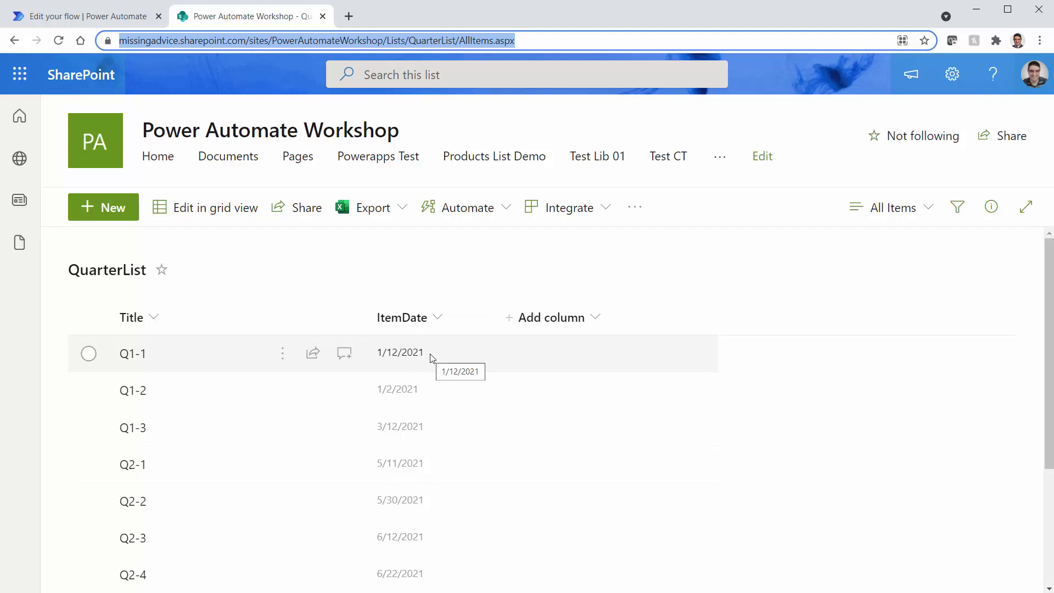
left_click(93, 22)
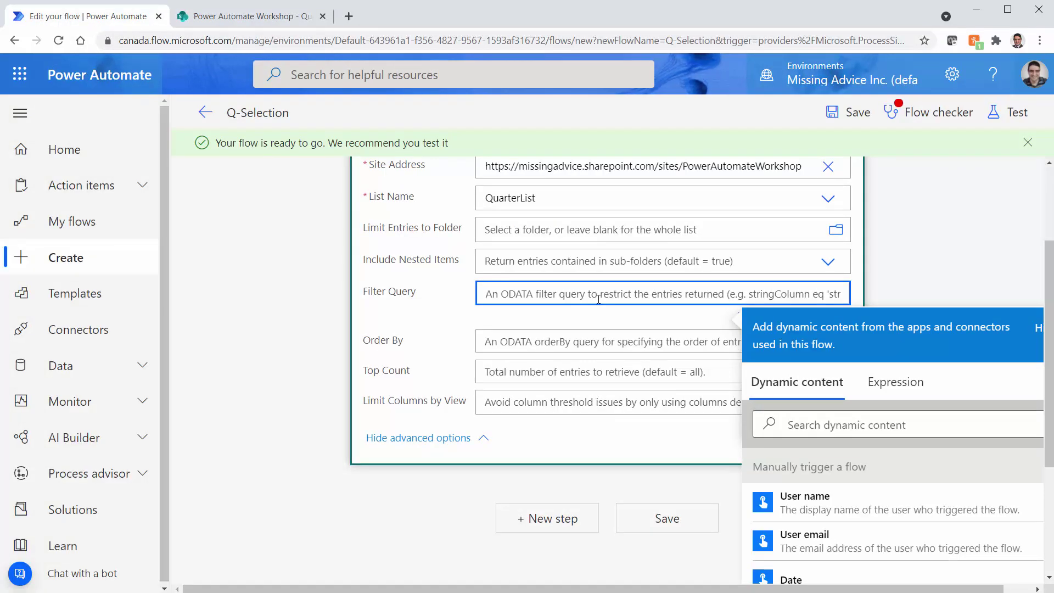
type("ItemDate")
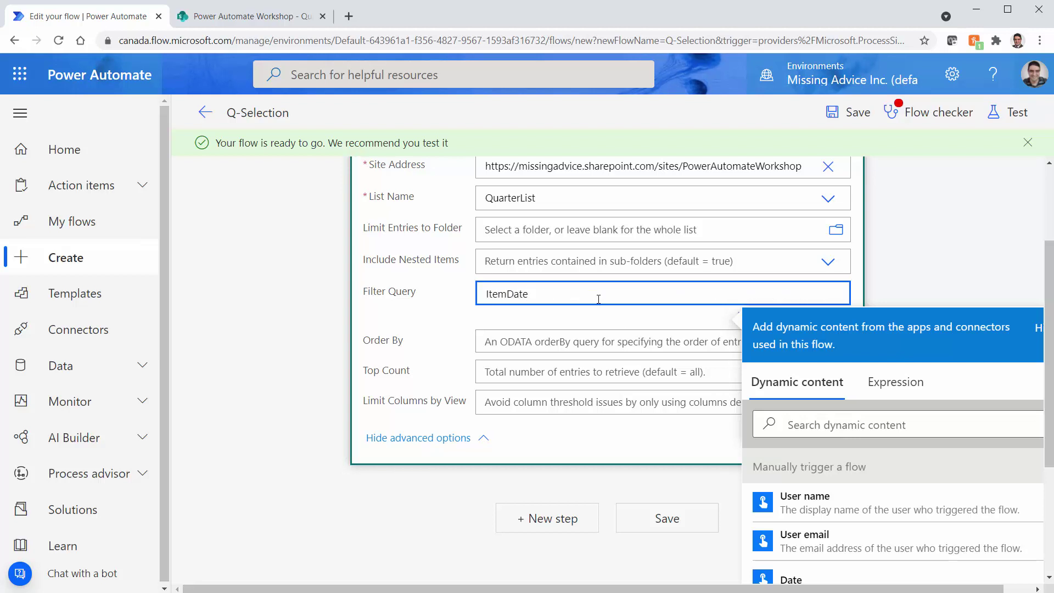
type(" gt '2021-")
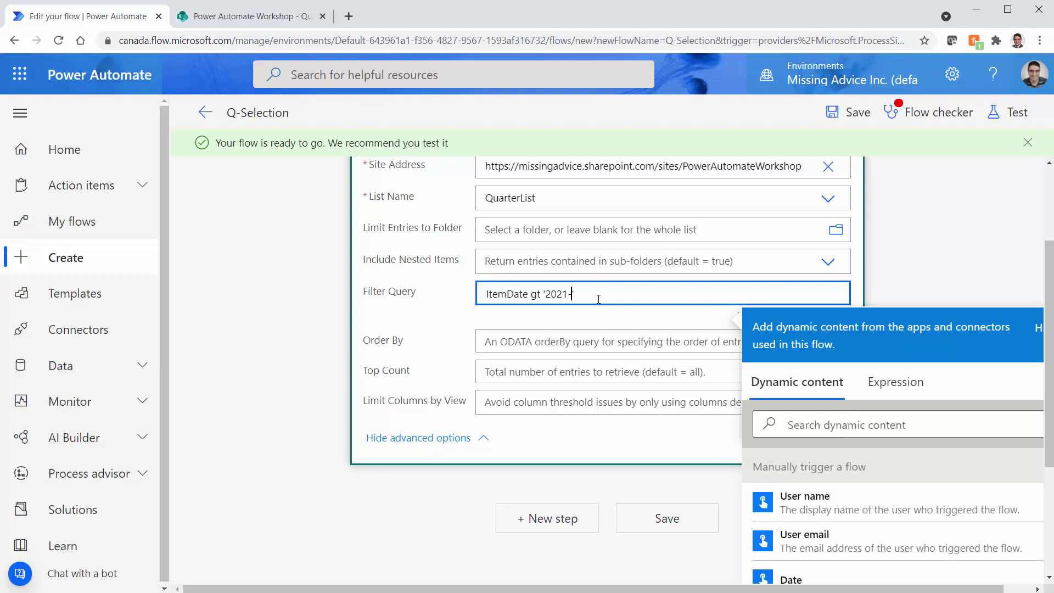
type("01")
type("and ItemDate")
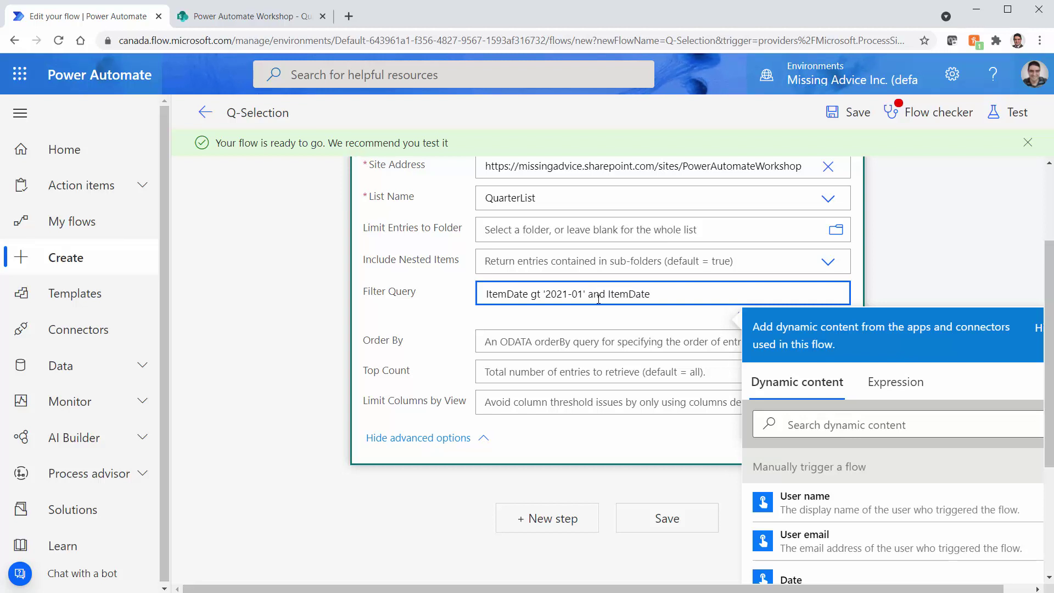
type(" lt '2021-04")
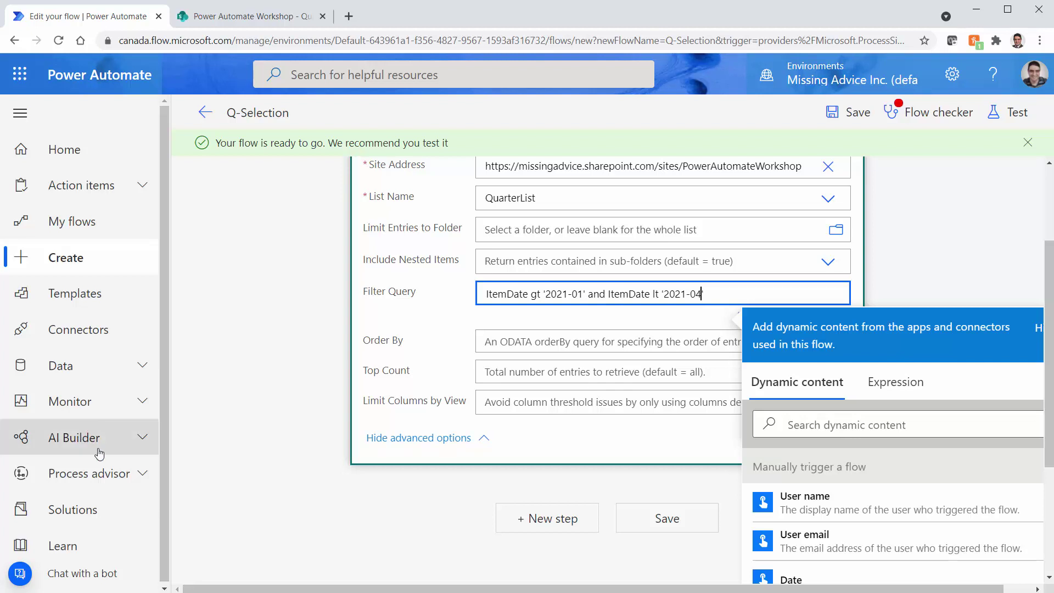
left_click(854, 113)
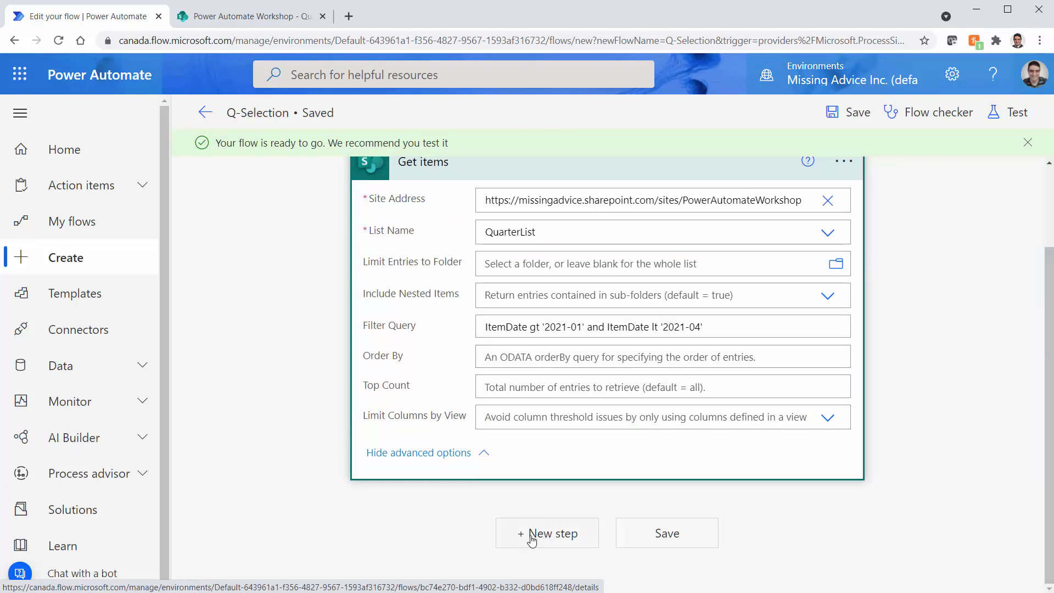
Step: Add a new step after Get items and search for the Compose action
left_click(531, 536)
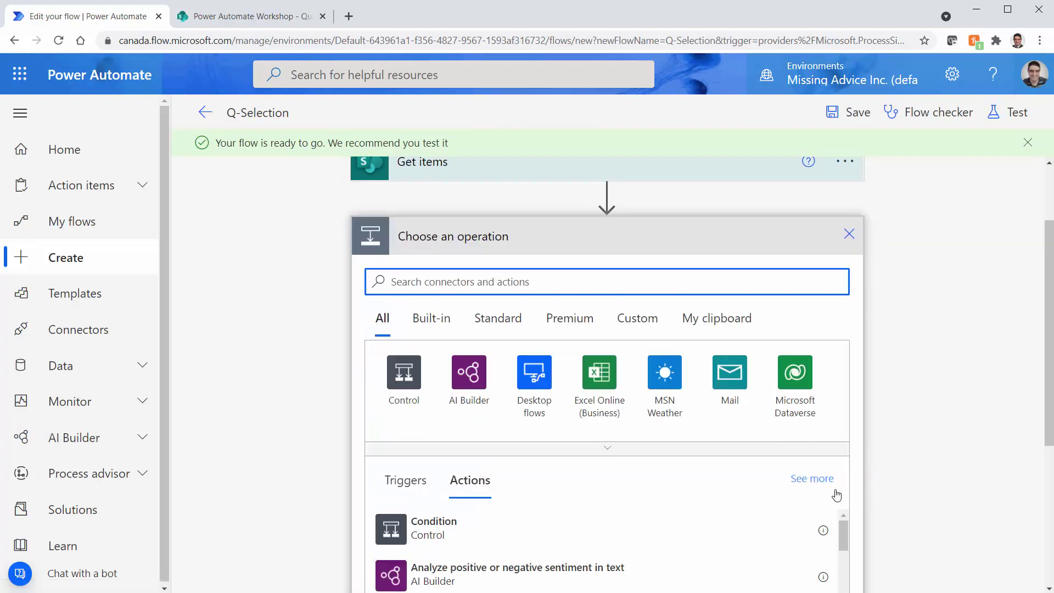
scroll(836, 496, "down", 5)
scroll(498, 361, "up", 6)
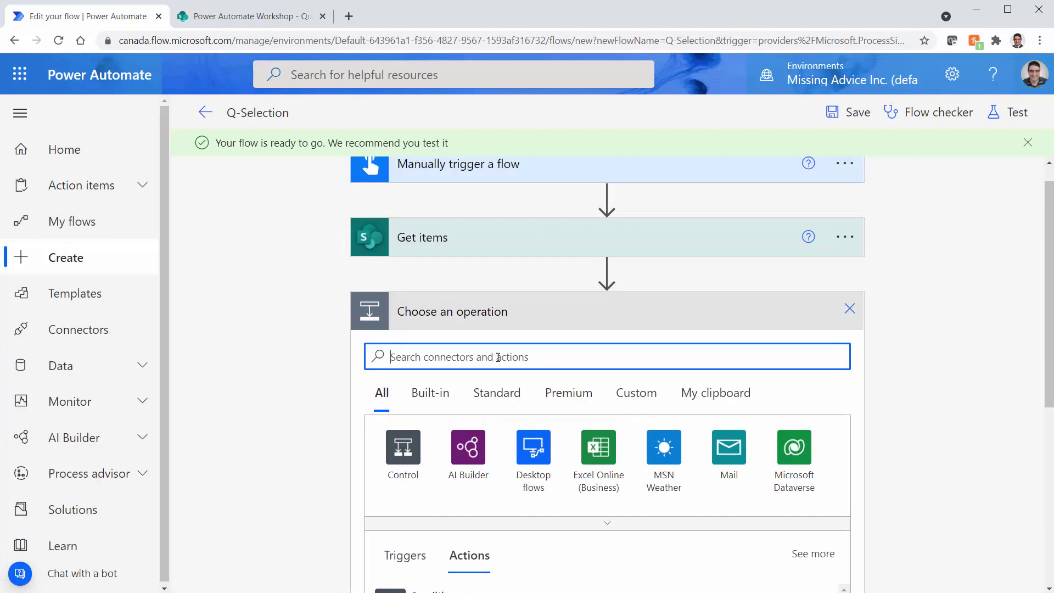
type("Compose")
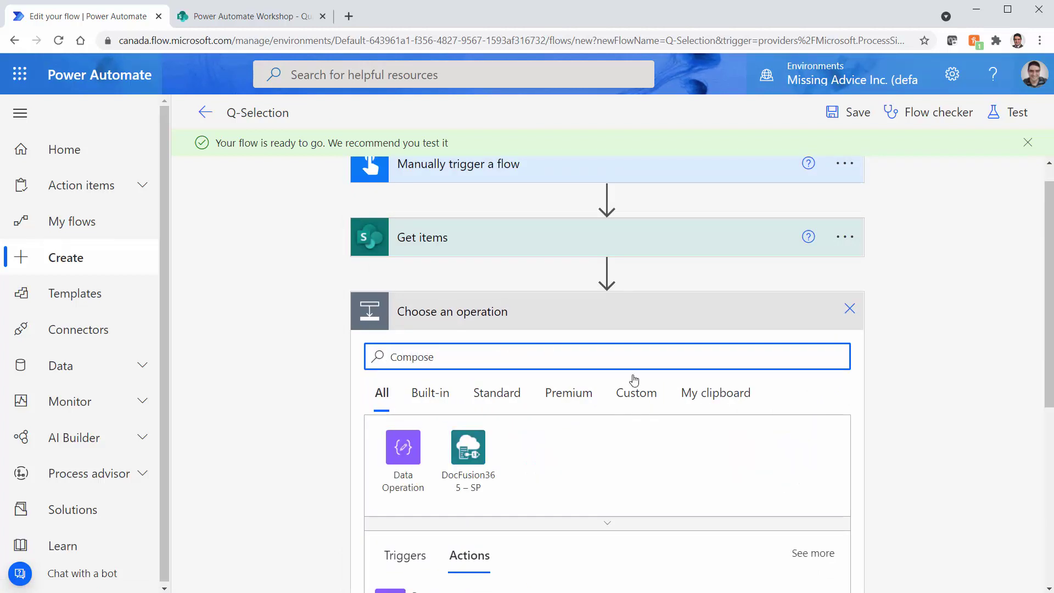
scroll(880, 414, "down", 5)
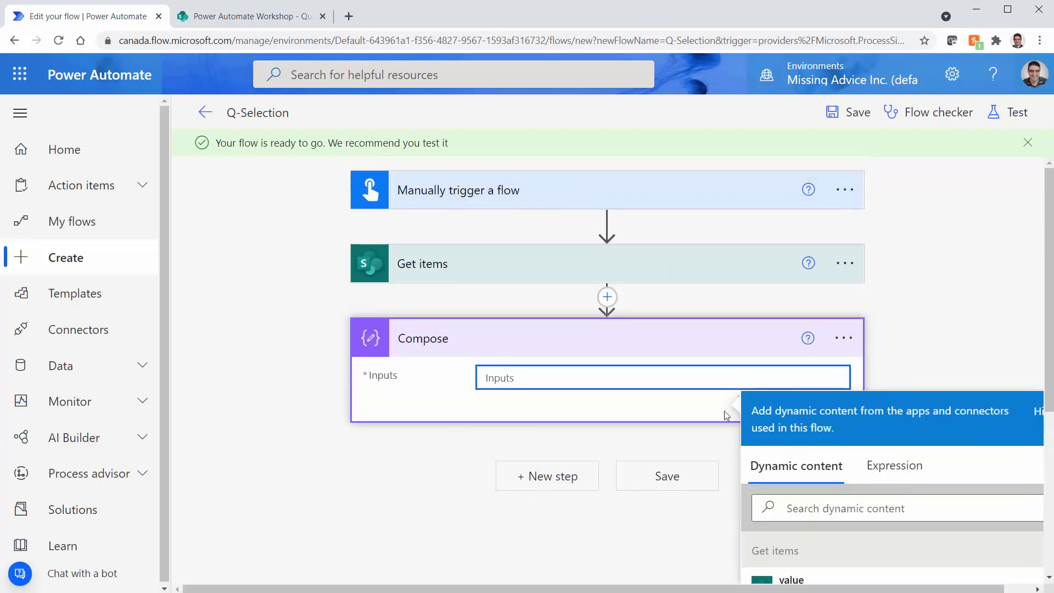
Step: Insert a Select action before Compose, with From set to Get items' value output
left_click(607, 297)
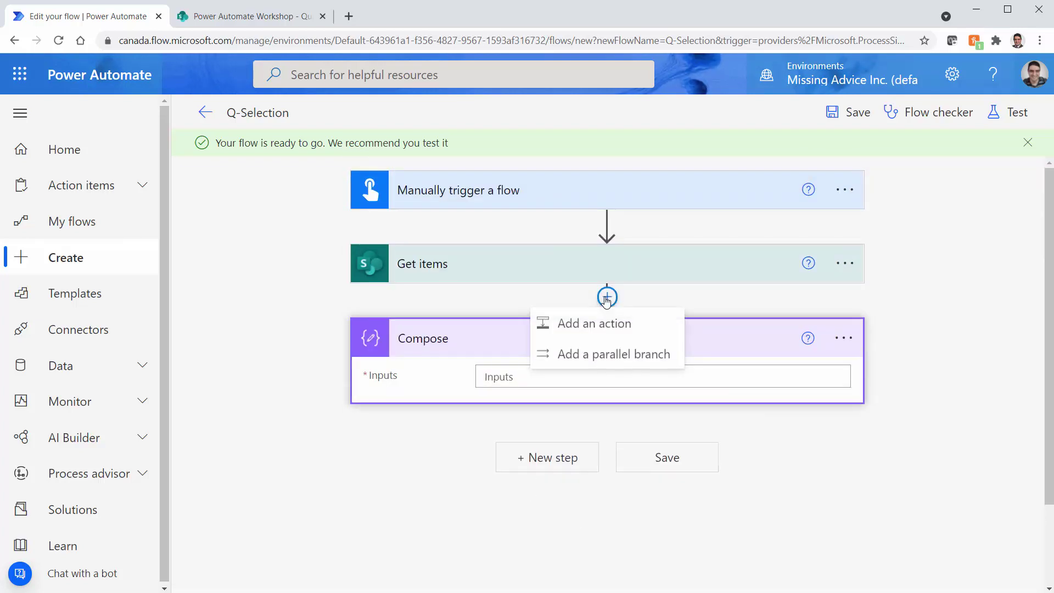
left_click(599, 332)
type("s")
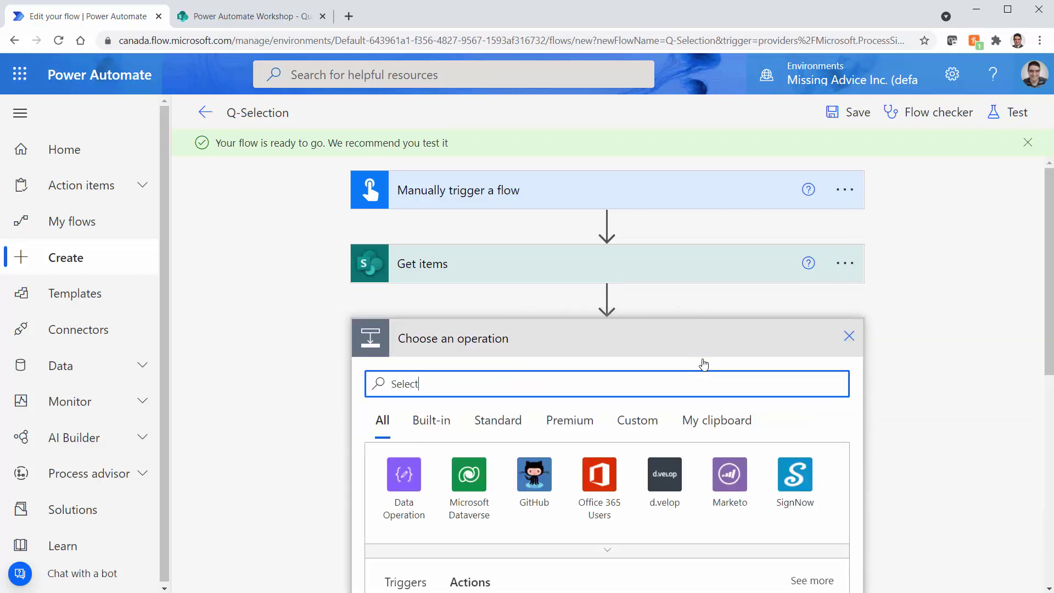
scroll(912, 432, "down", 3)
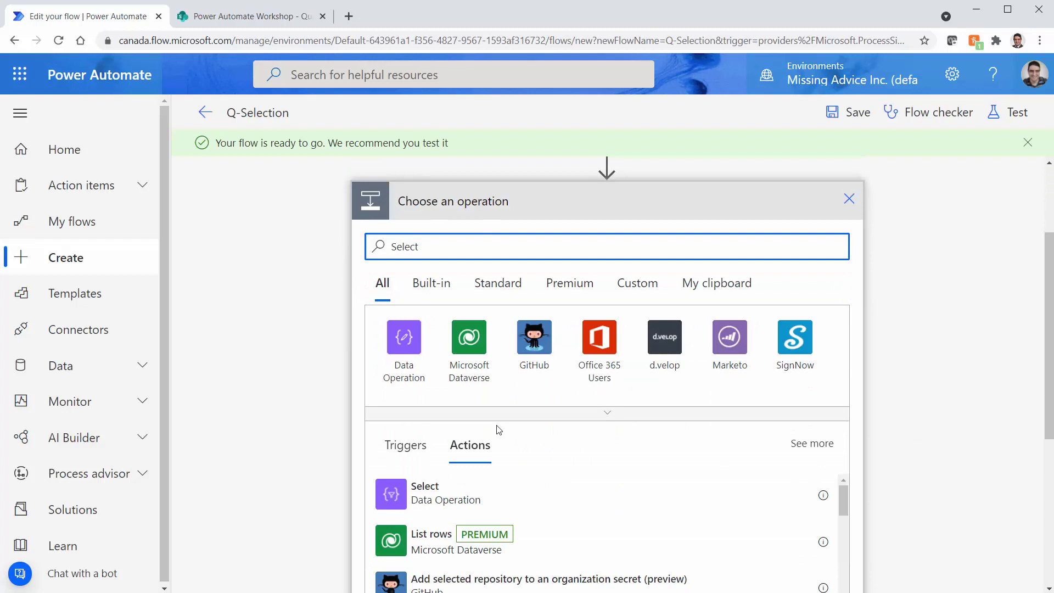
left_click(431, 495)
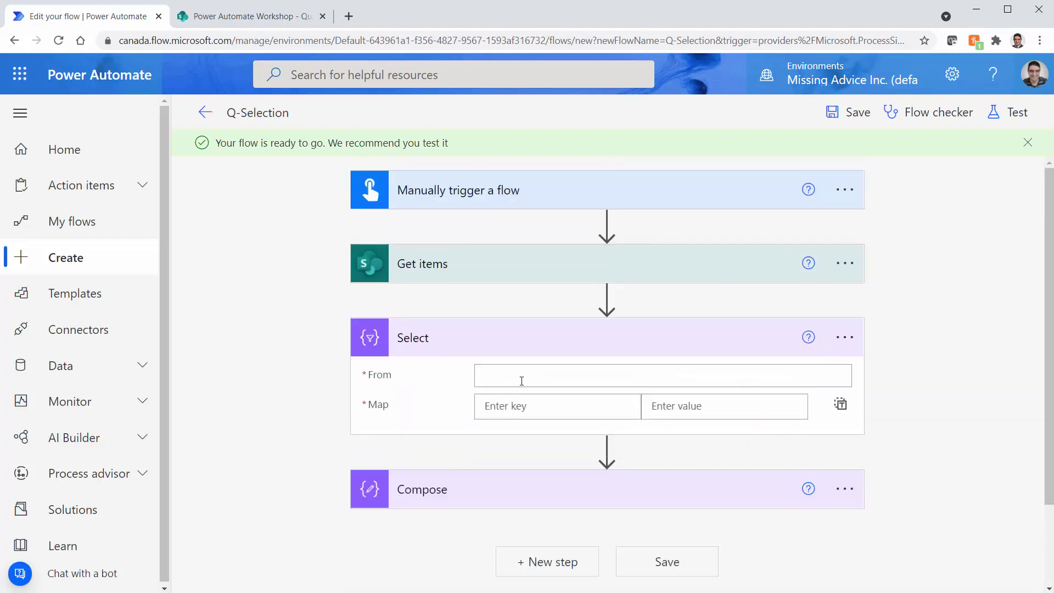
left_click(669, 371)
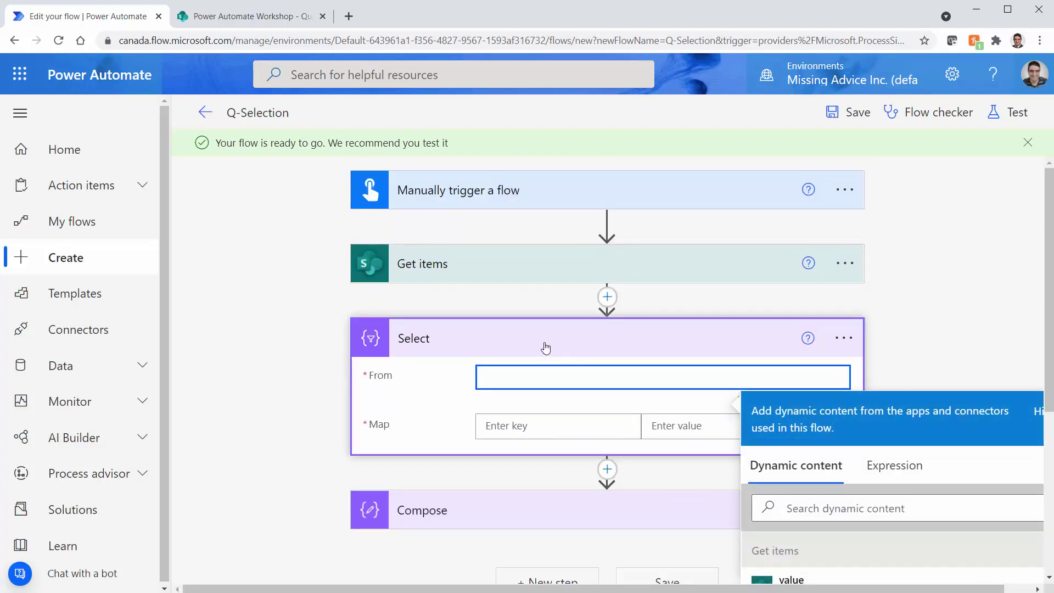
scroll(753, 486, "down", 3)
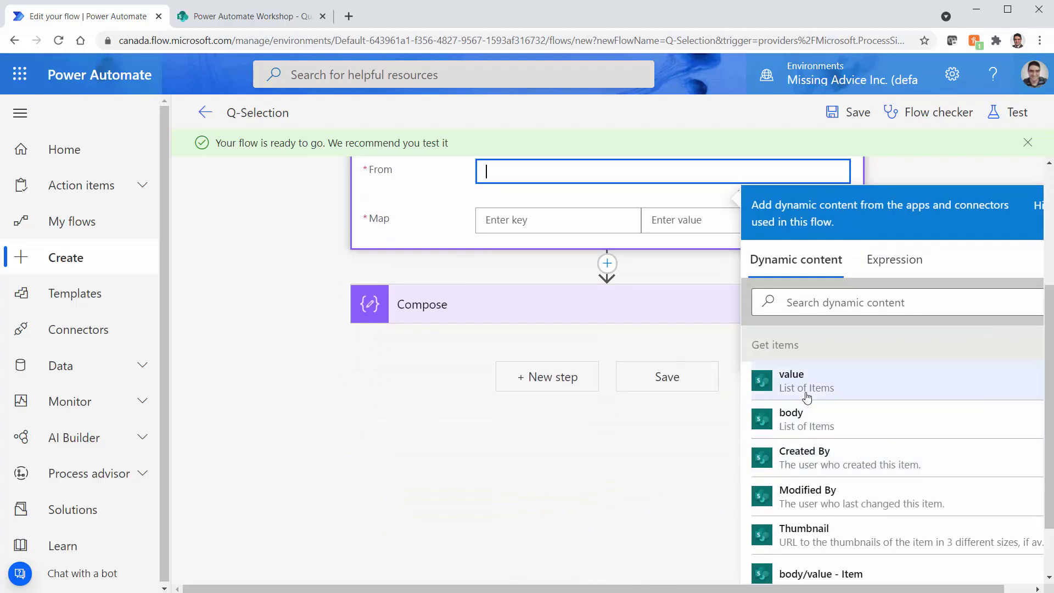
left_click(757, 387)
scroll(369, 517, "up", 3)
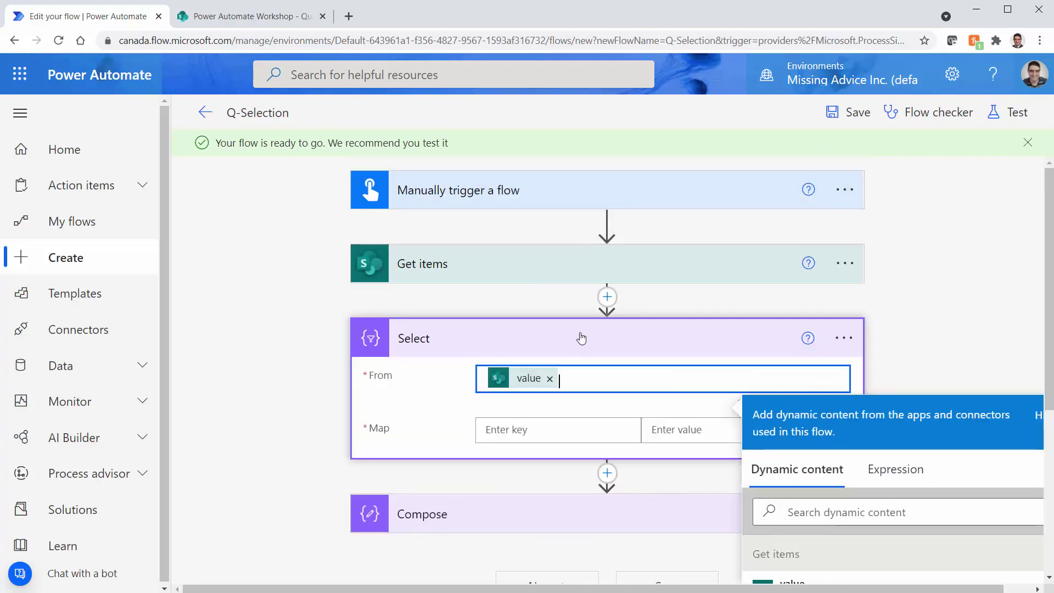
Step: Map a Title key in the Select action to the expression item().Title
left_click(519, 429)
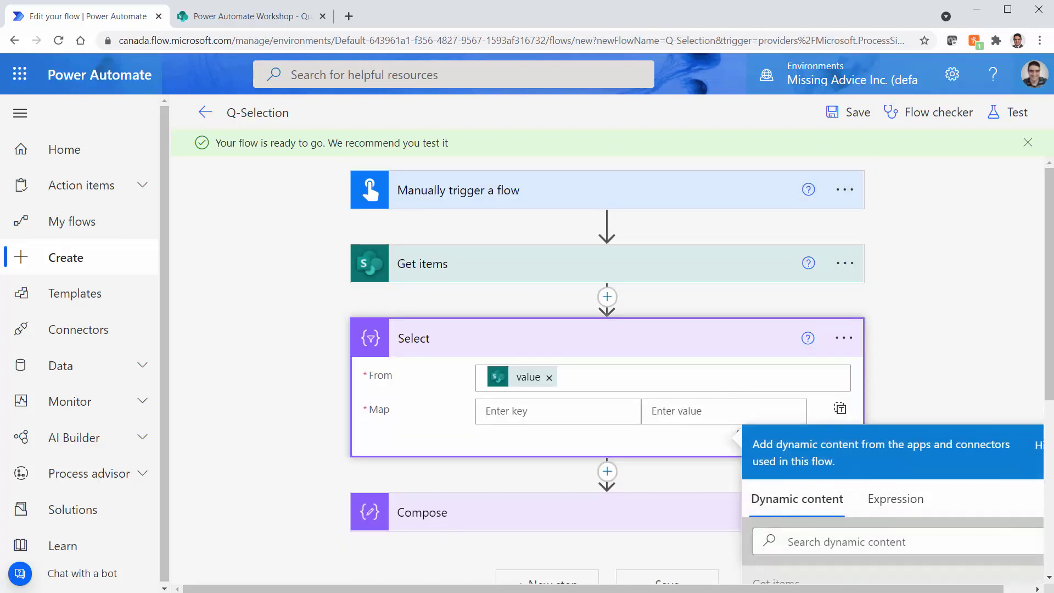
type("Title")
left_click(680, 410)
scroll(923, 393, "down", 3)
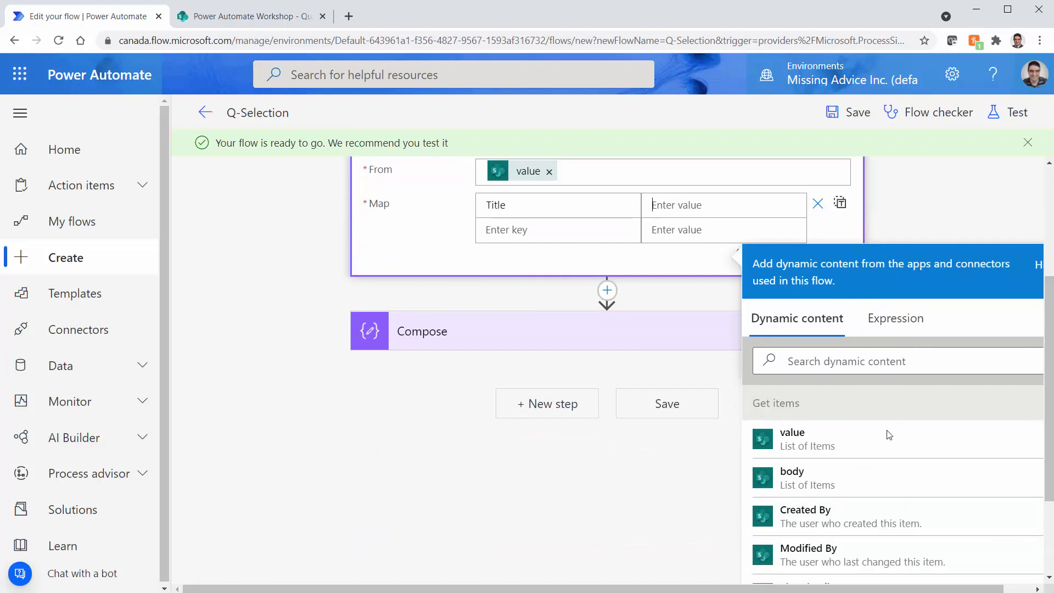
left_click(892, 319)
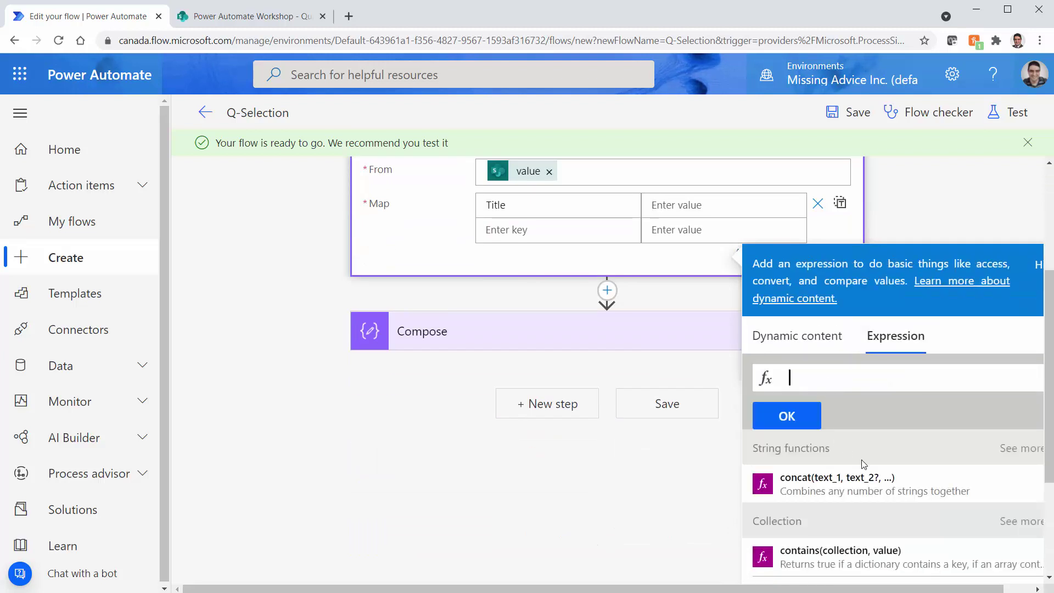
type("ite")
key("Down")
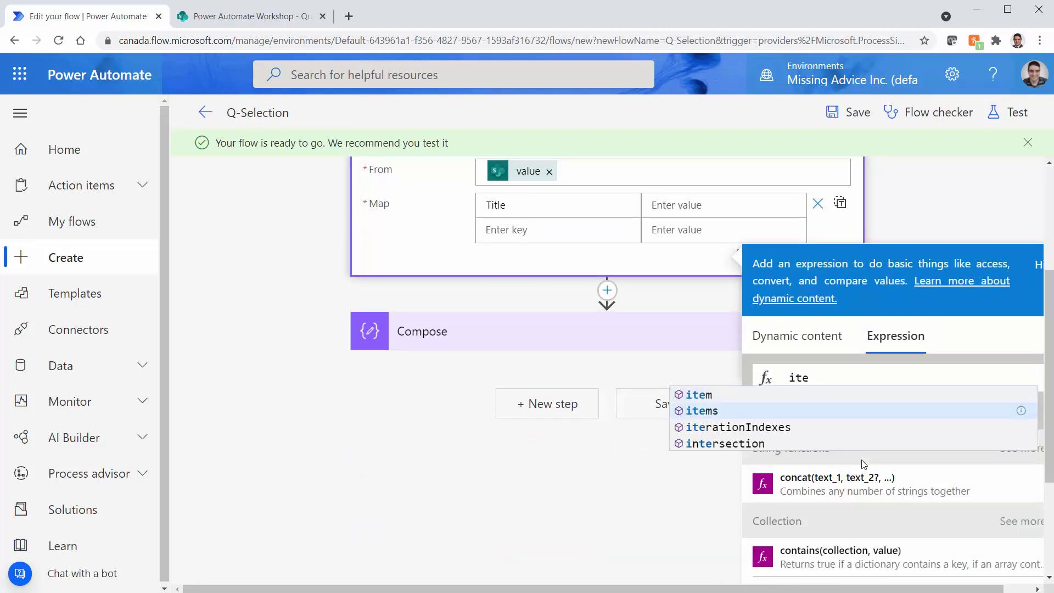
key("Up")
key("Return")
key("Right")
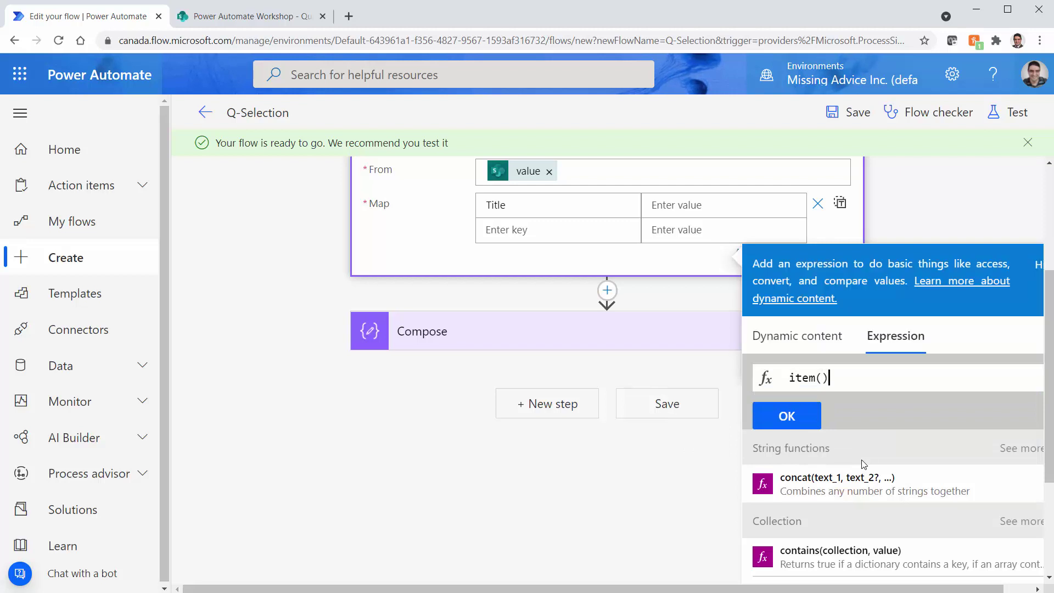
type(".Title")
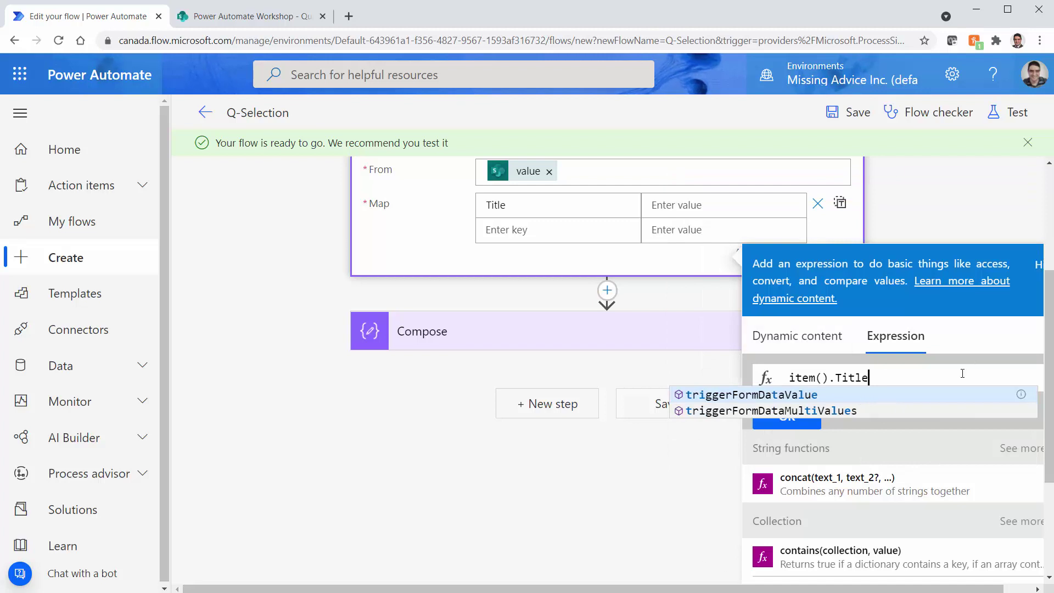
left_click(800, 375)
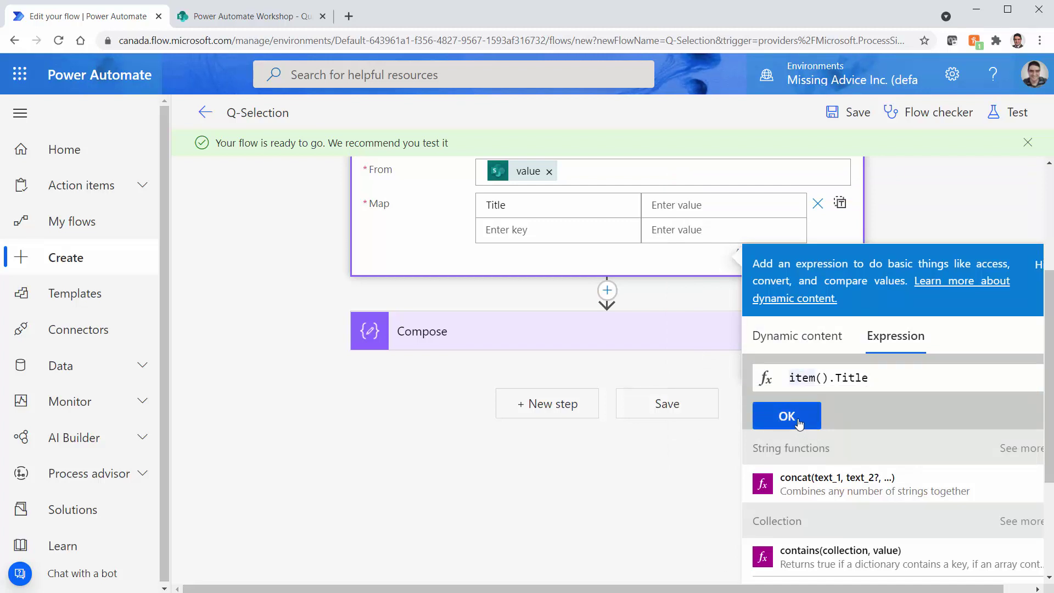
left_click(800, 423)
Step: Add an ItemDate key mapped to the expression item().ItemDate
left_click(536, 238)
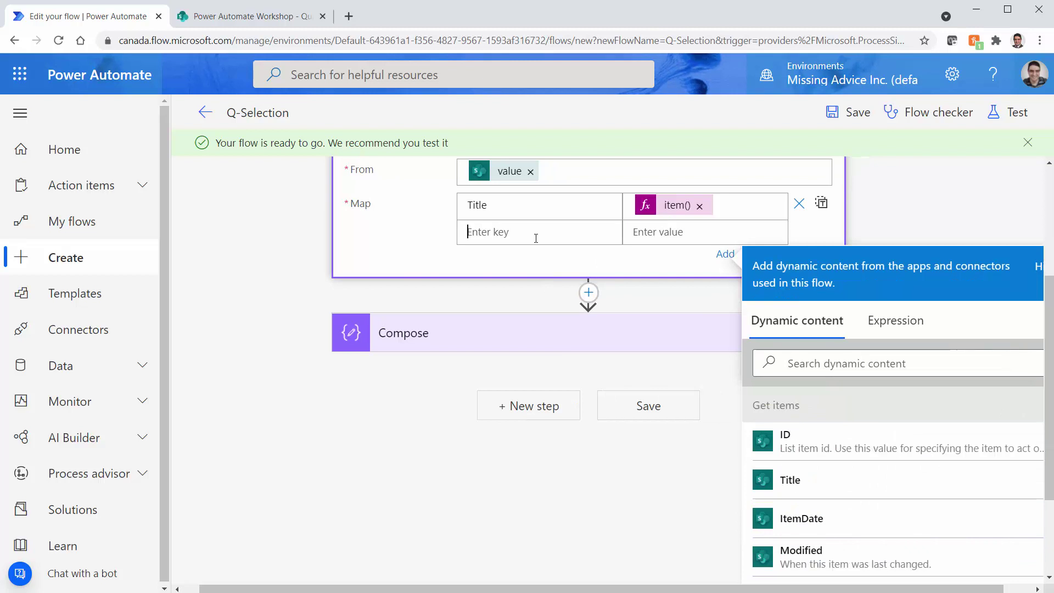
type("ItemDate")
left_click(669, 231)
left_click(895, 362)
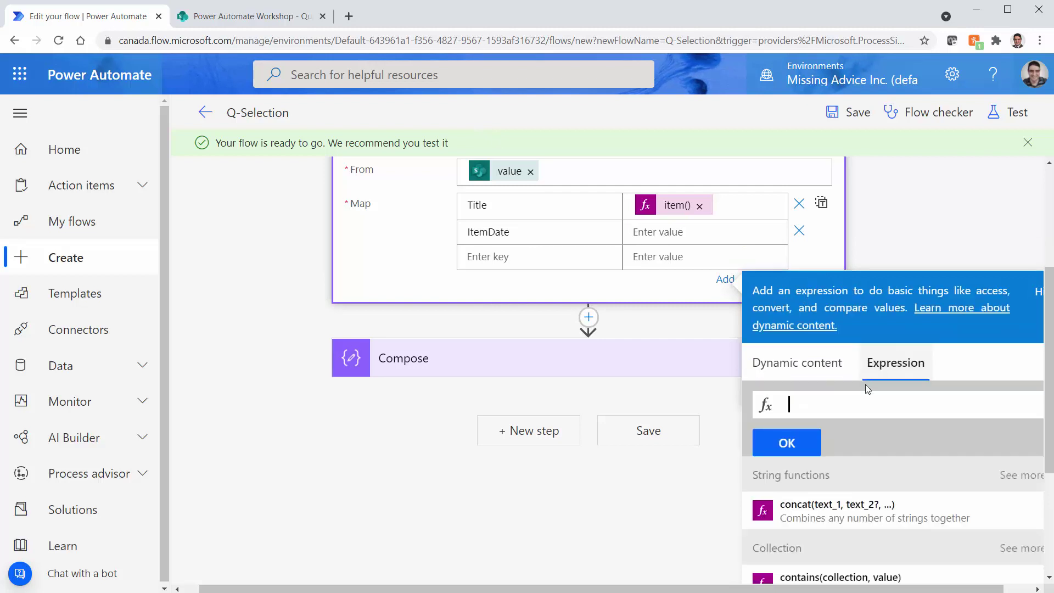
type("ite")
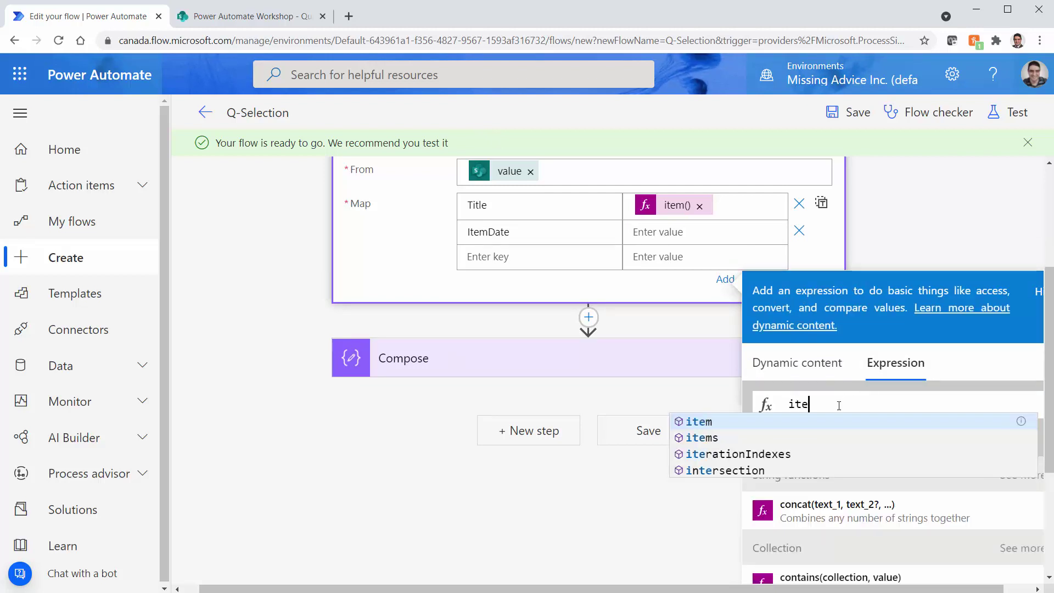
type("m().")
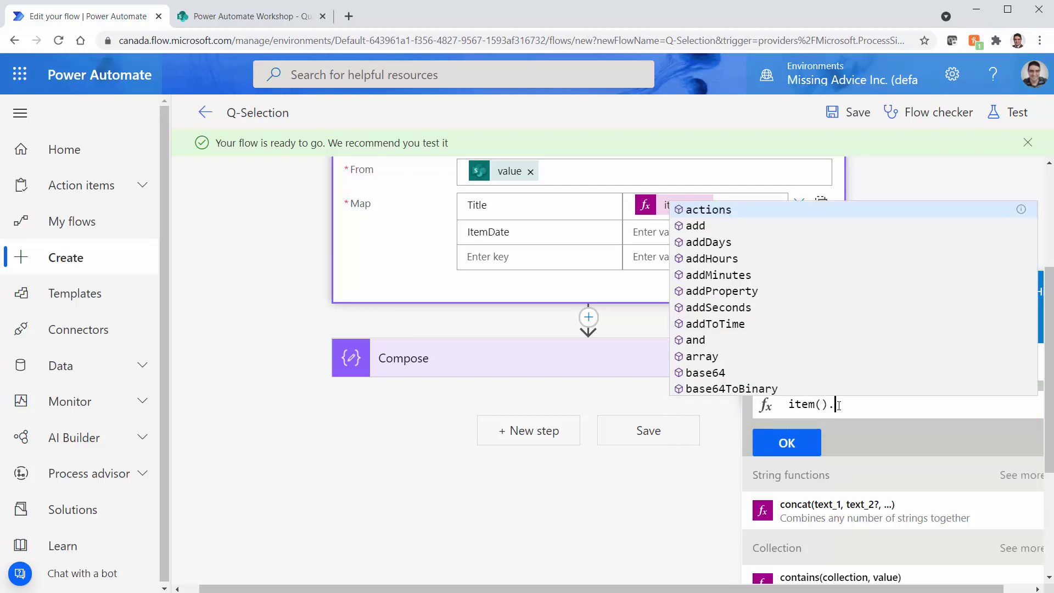
type("Item")
type("Datr")
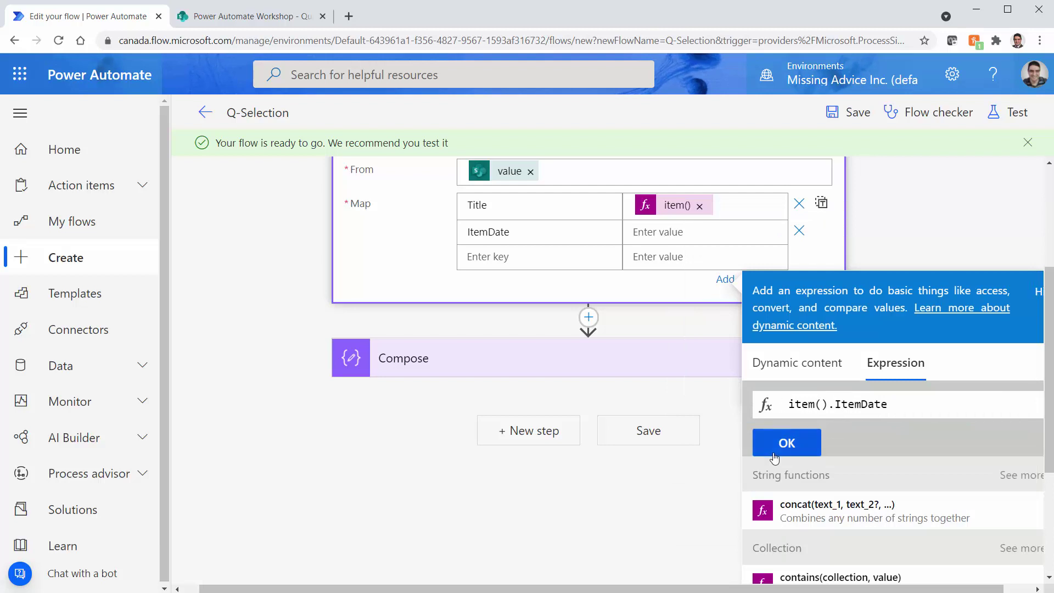
left_click(790, 443)
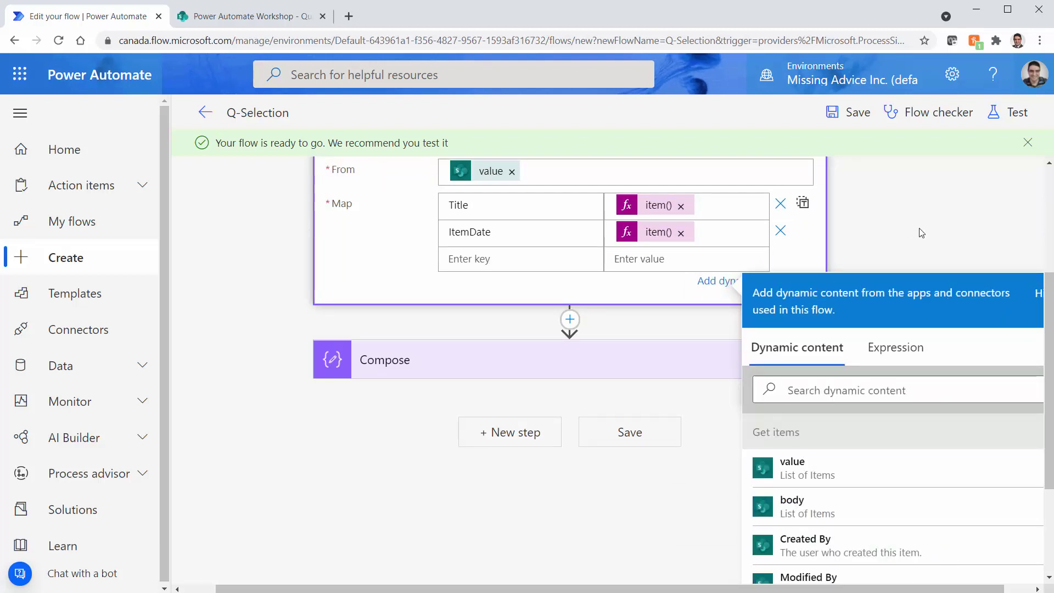
left_click(648, 288)
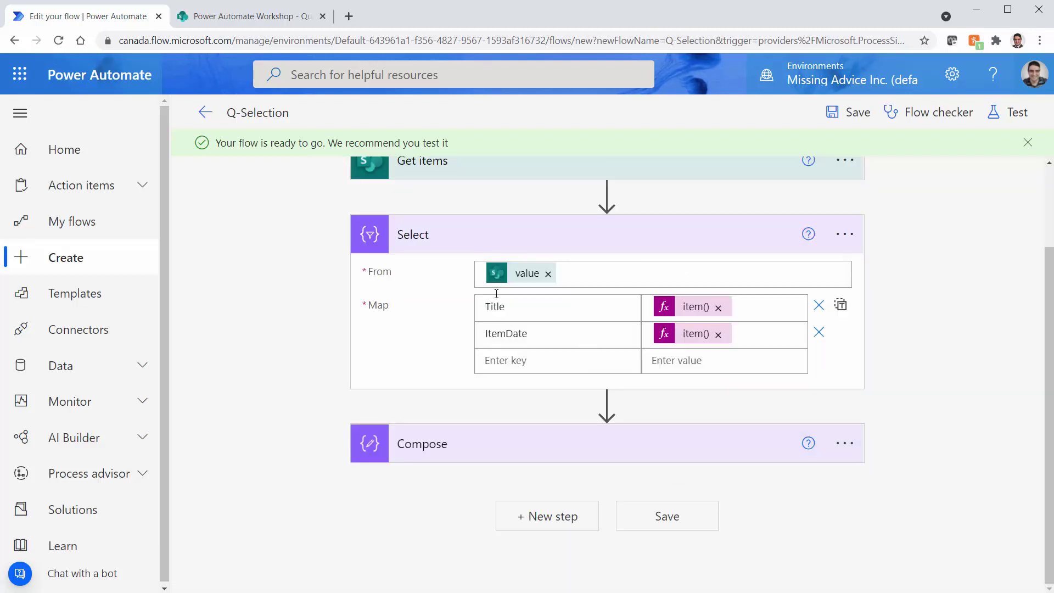
Step: Set the Compose Inputs to the Select step's Output and save the flow
scroll(601, 316, "up", 2)
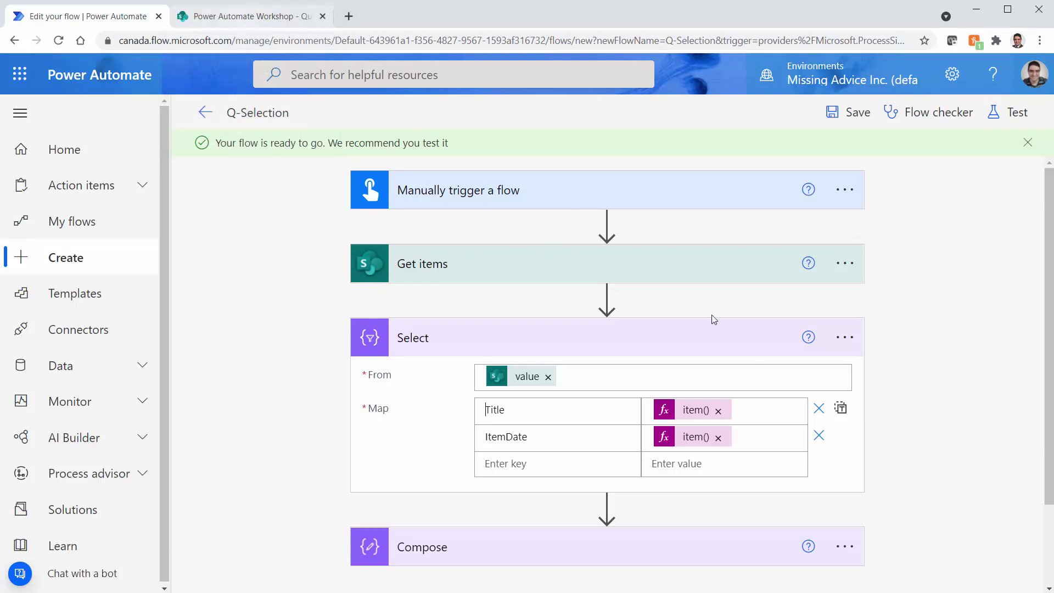
scroll(676, 423, "down", 2)
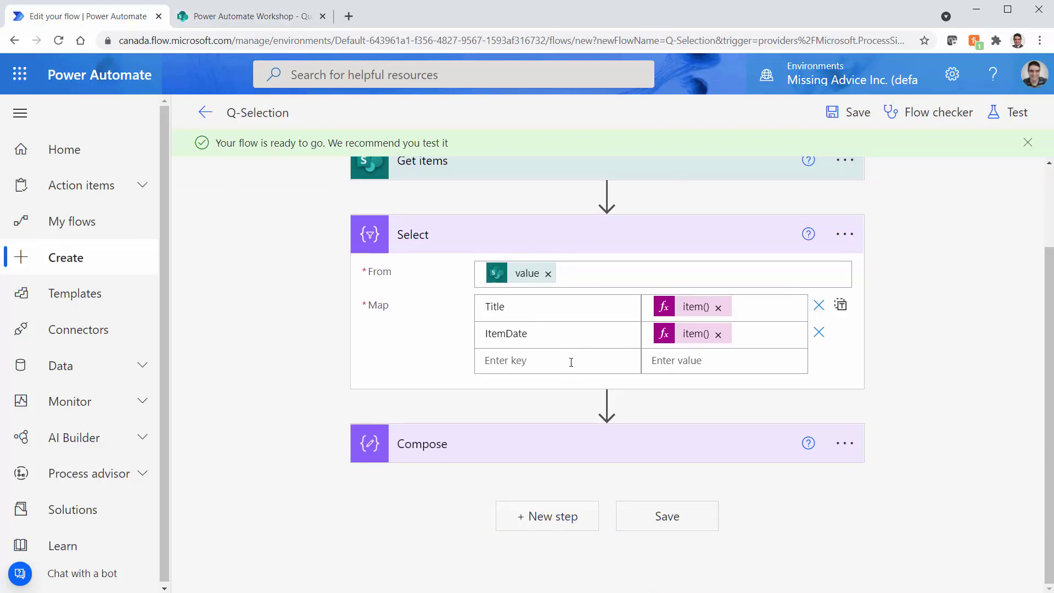
scroll(566, 366, "up", 1)
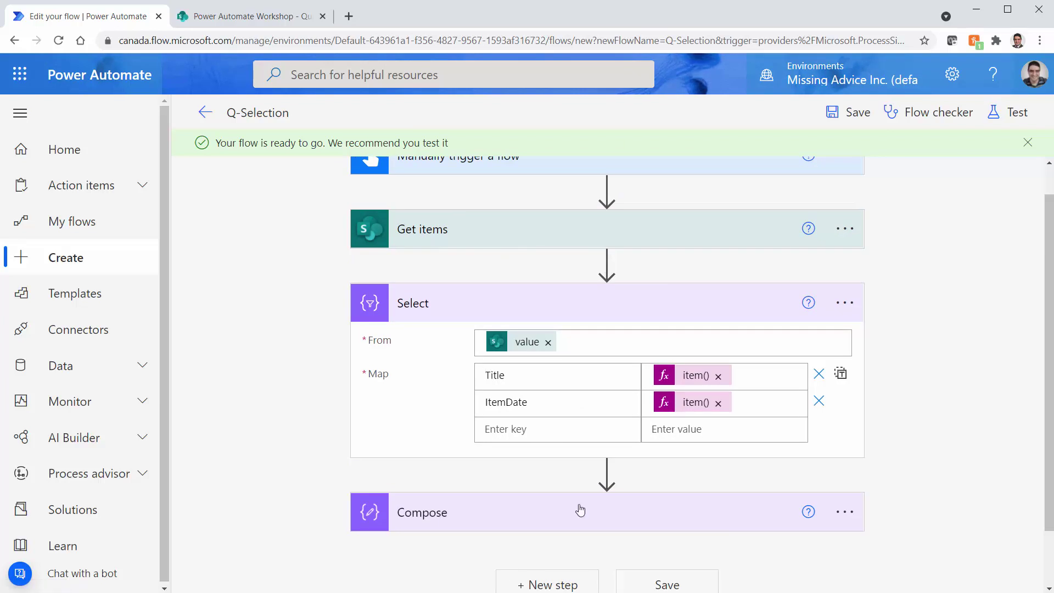
left_click(791, 511)
left_click(497, 483)
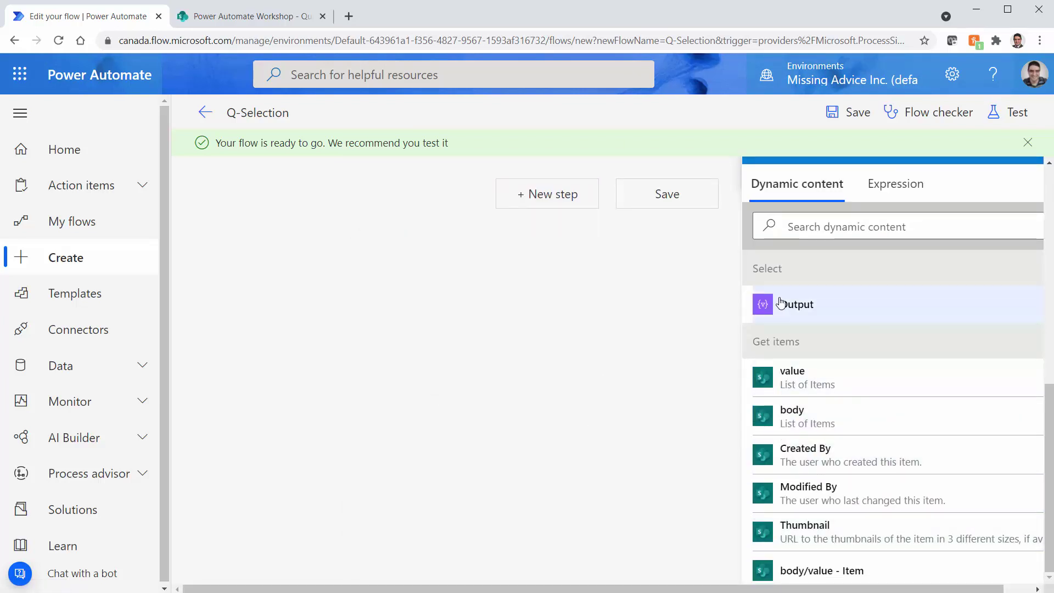
scroll(663, 487, "up", 1)
scroll(663, 487, "up", 5)
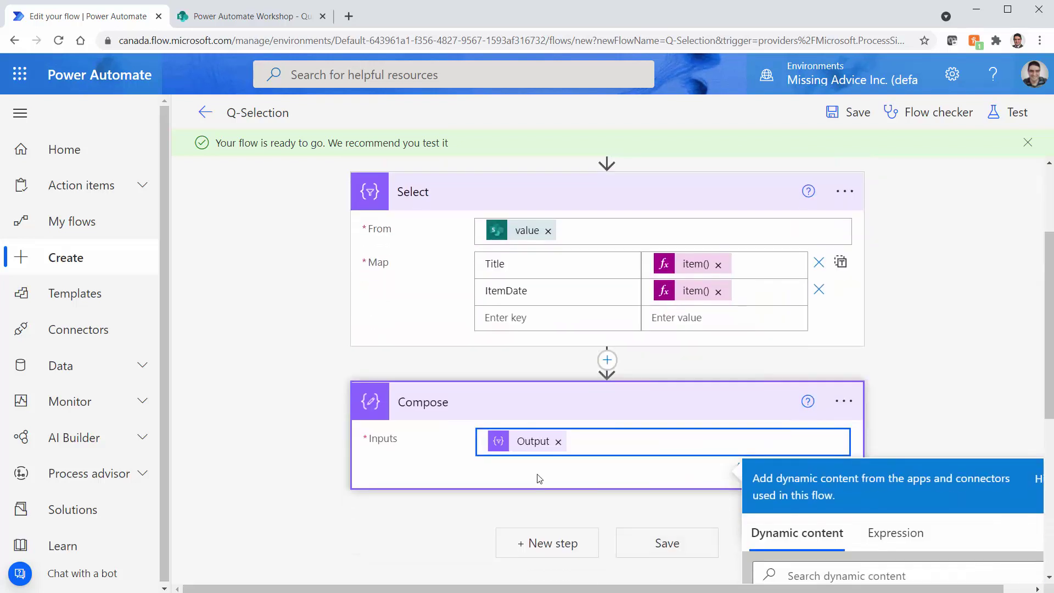
left_click(853, 112)
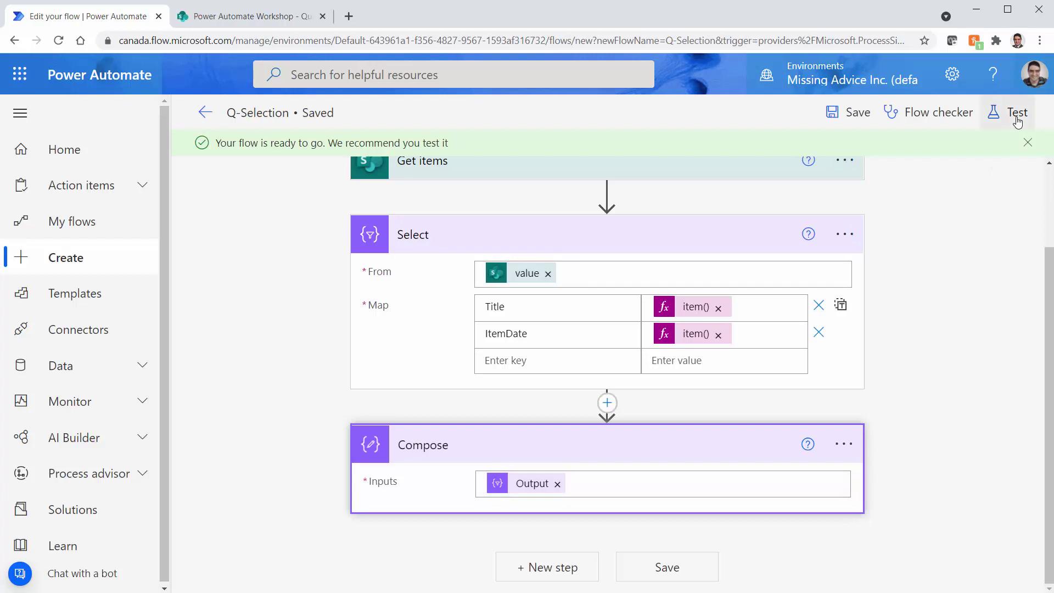
Step: Run a manual test of the flow with Quarter set to 1
left_click(1017, 113)
left_click(785, 154)
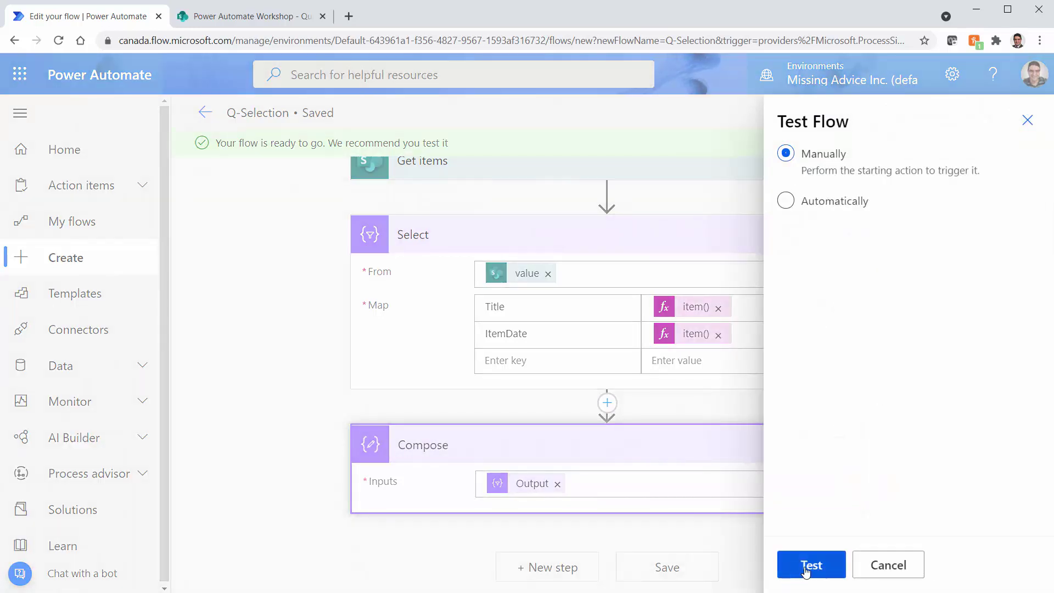
left_click(808, 567)
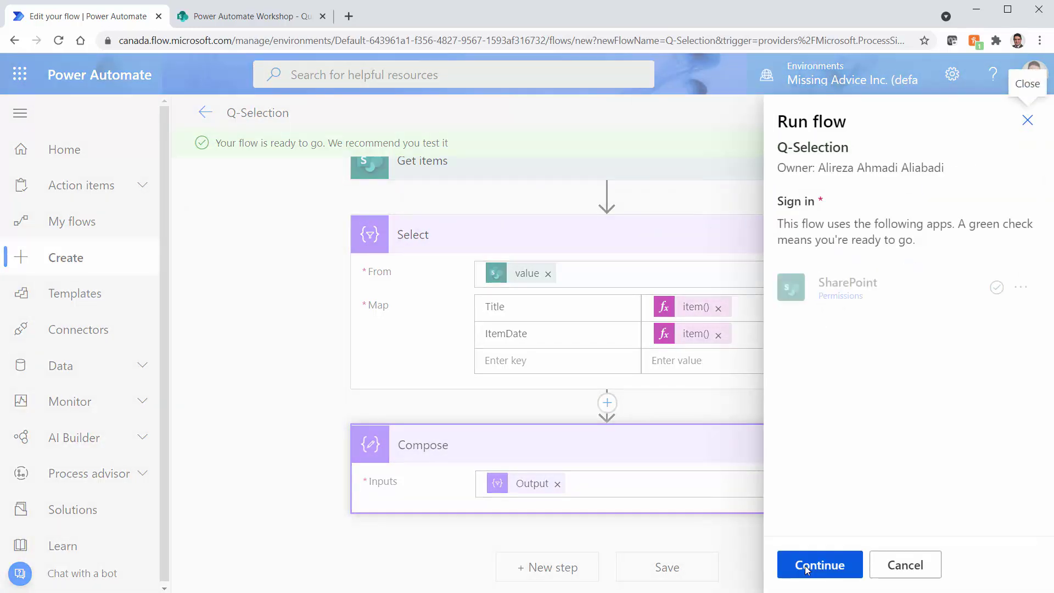
left_click(807, 567)
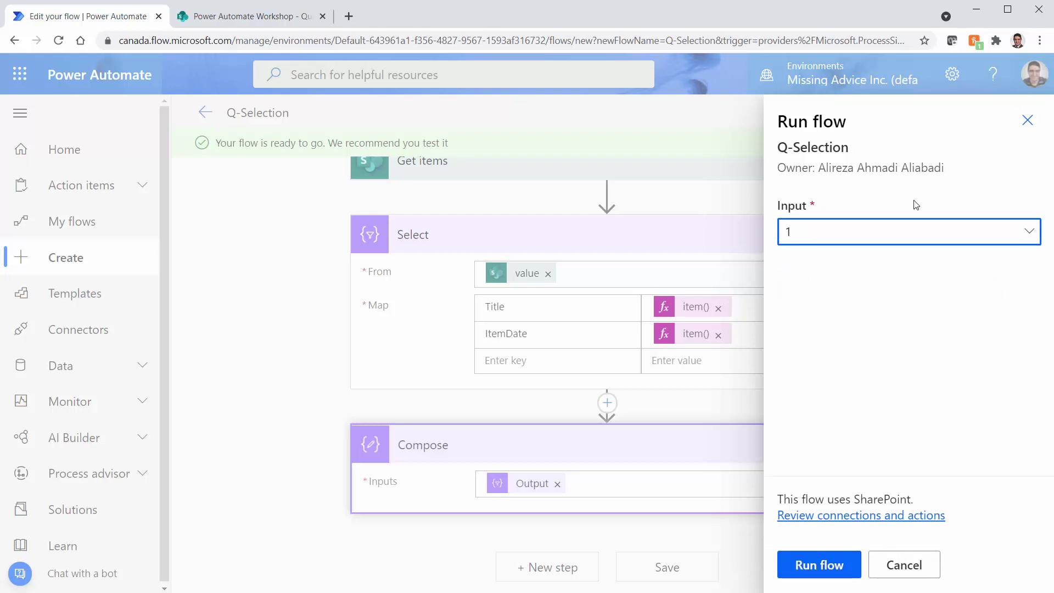
left_click(807, 566)
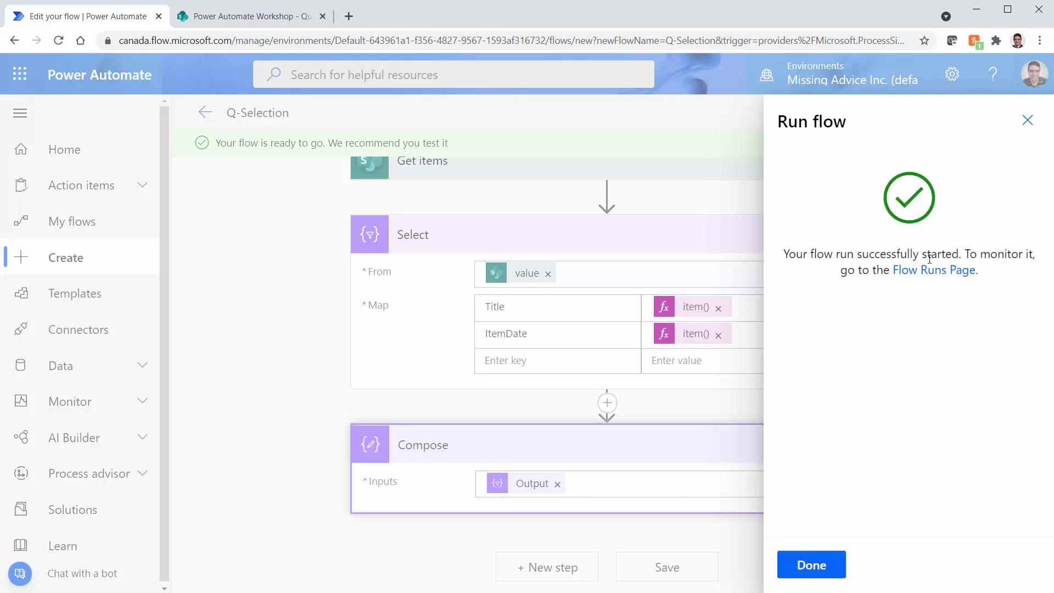
left_click(829, 565)
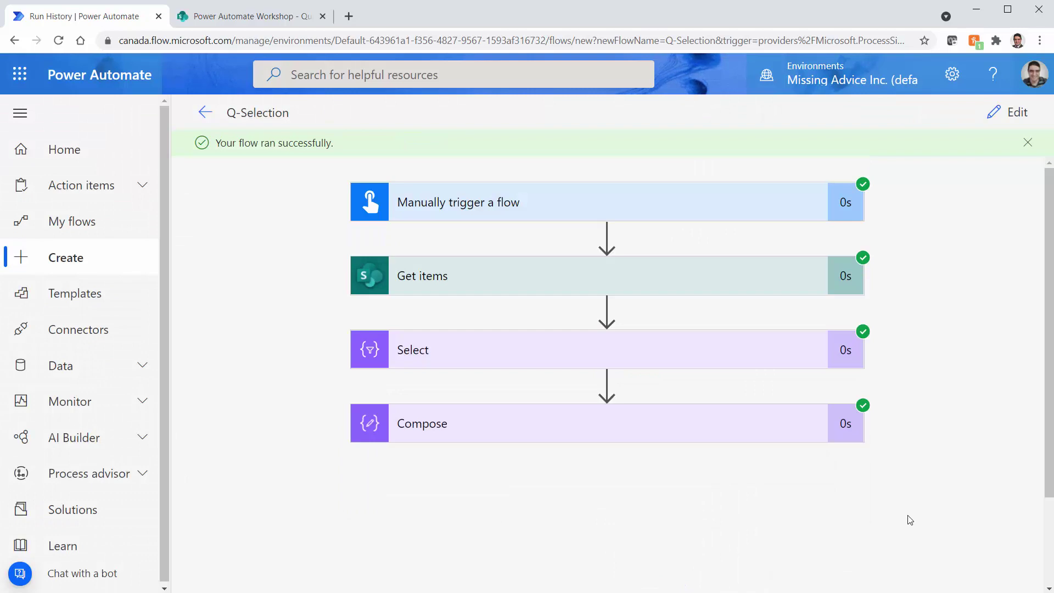
Step: Expand Compose in the run history and review its inputs: Title and ItemDate for Q1-1 to Q1-3
scroll(630, 394, "down", 2)
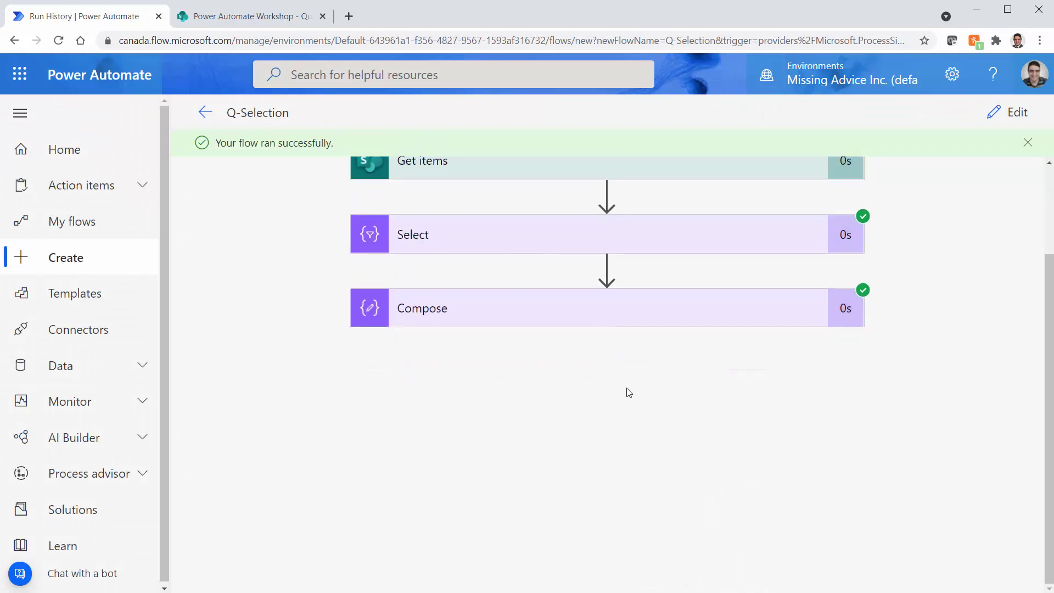
left_click(612, 321)
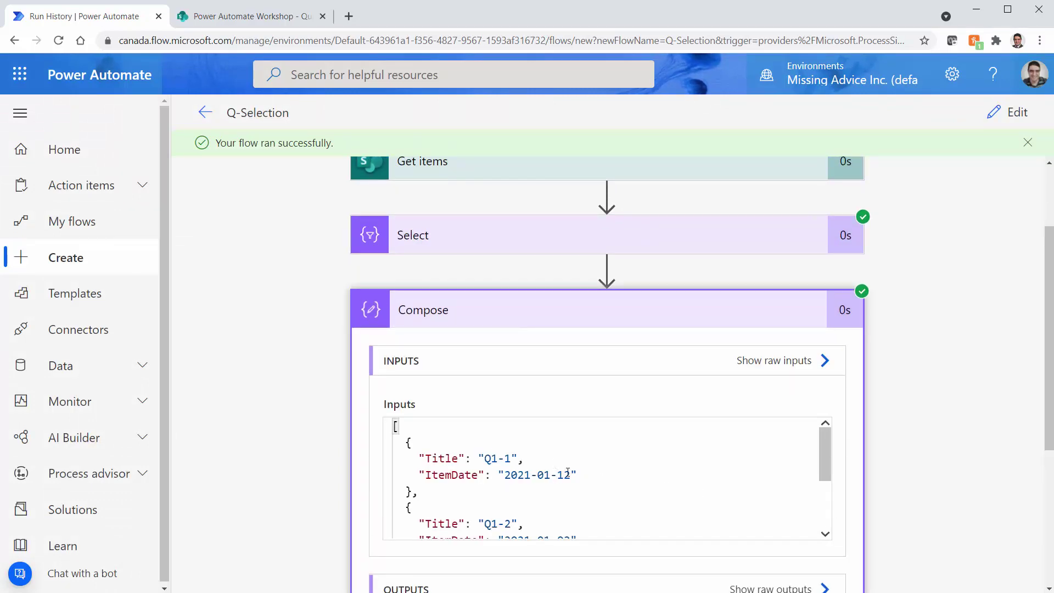
scroll(577, 474, "down", 3)
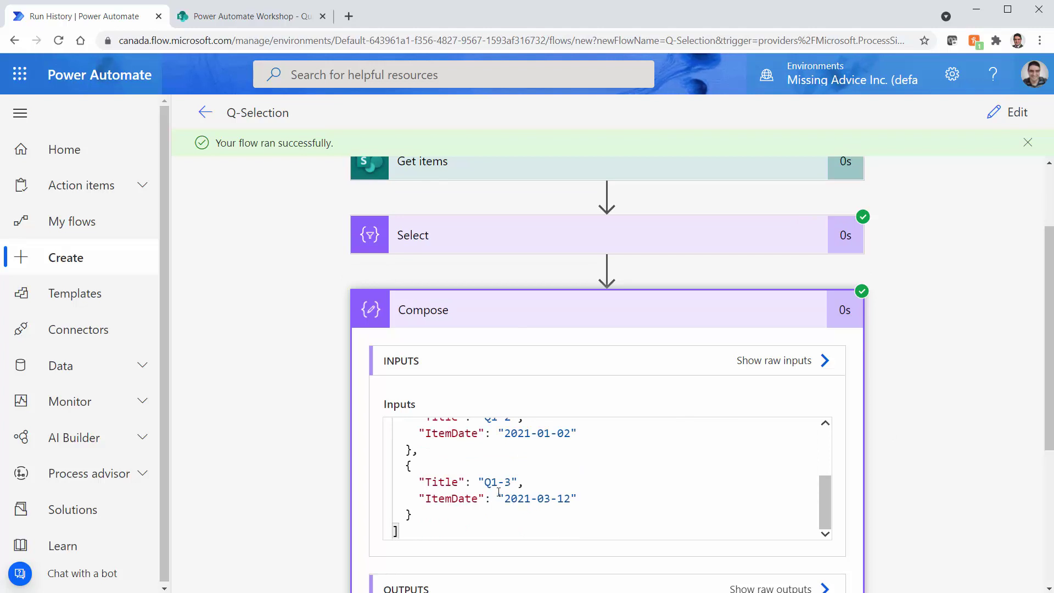
scroll(824, 493, "up", 5)
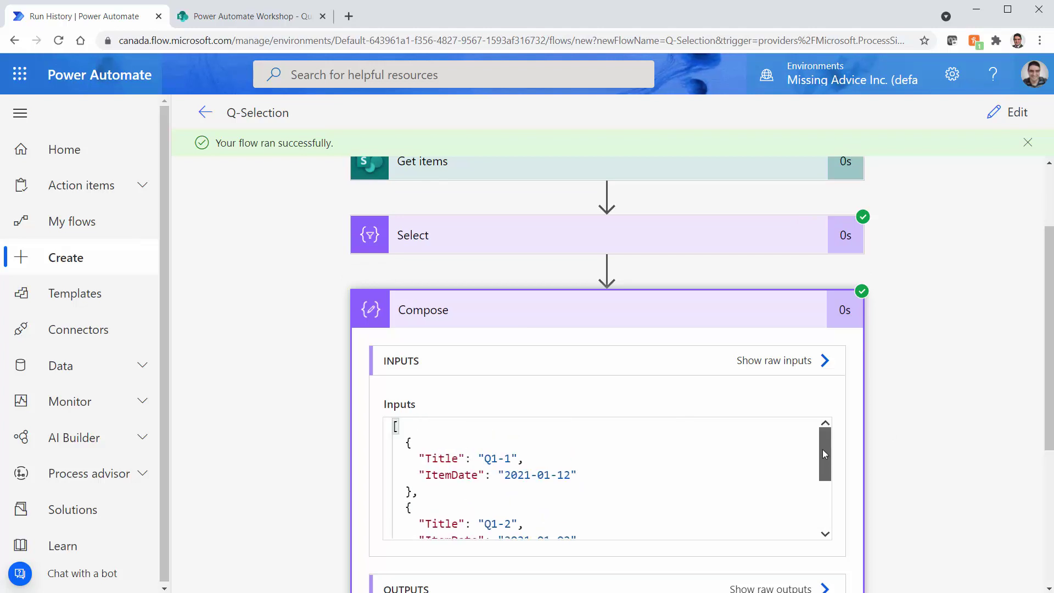
scroll(823, 449, "down", 5)
scroll(816, 465, "up", 1)
Step: Switch Compose's Inputs from Select's Output to the Get items value list and save
scroll(816, 456, "up", 3)
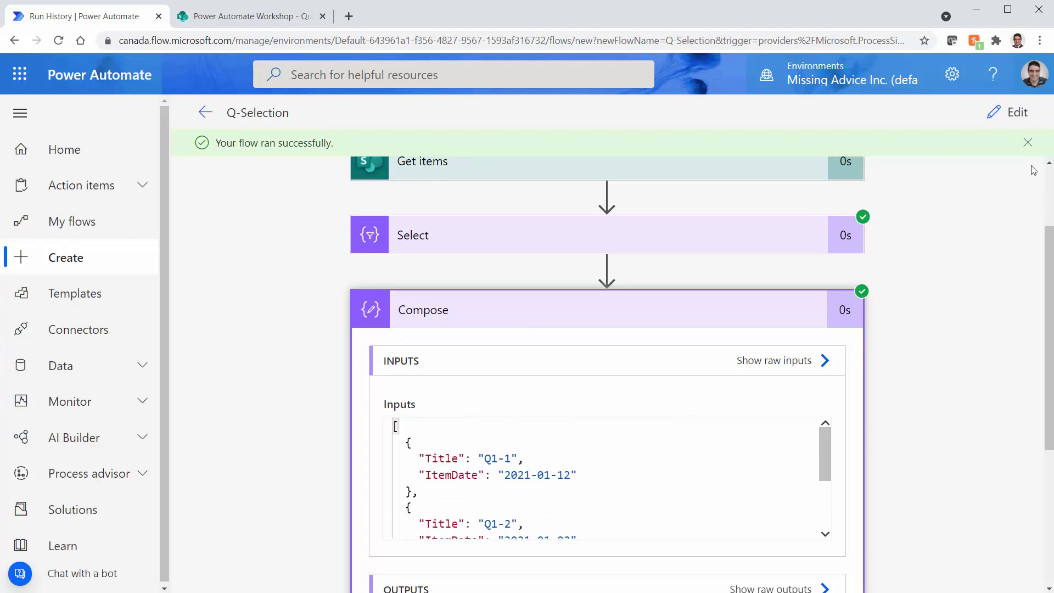
left_click(555, 483)
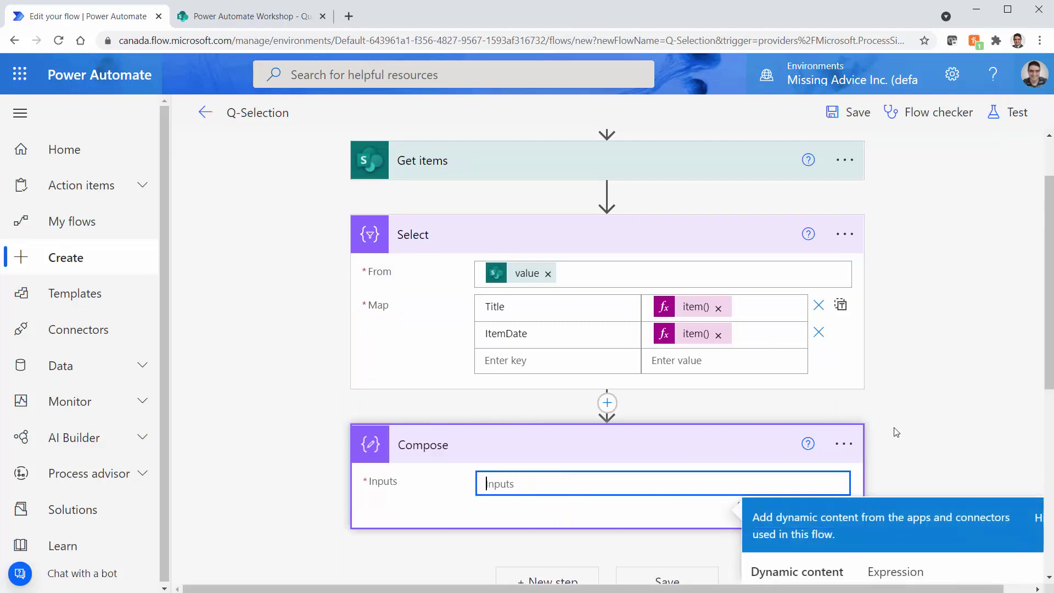
scroll(911, 423, "down", 5)
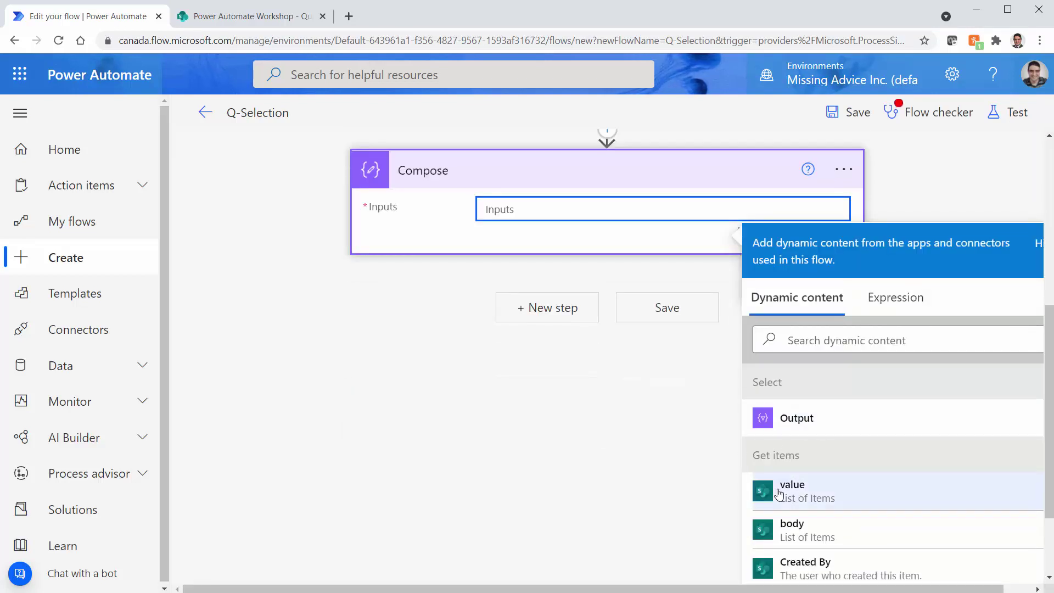
left_click(798, 501)
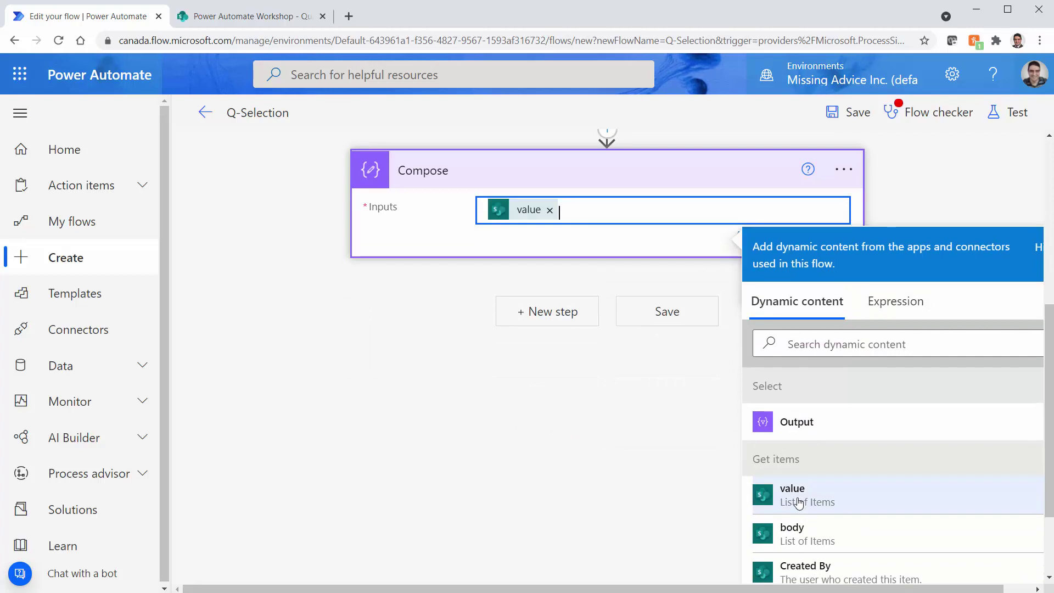
scroll(906, 154, "up", 6)
left_click(854, 113)
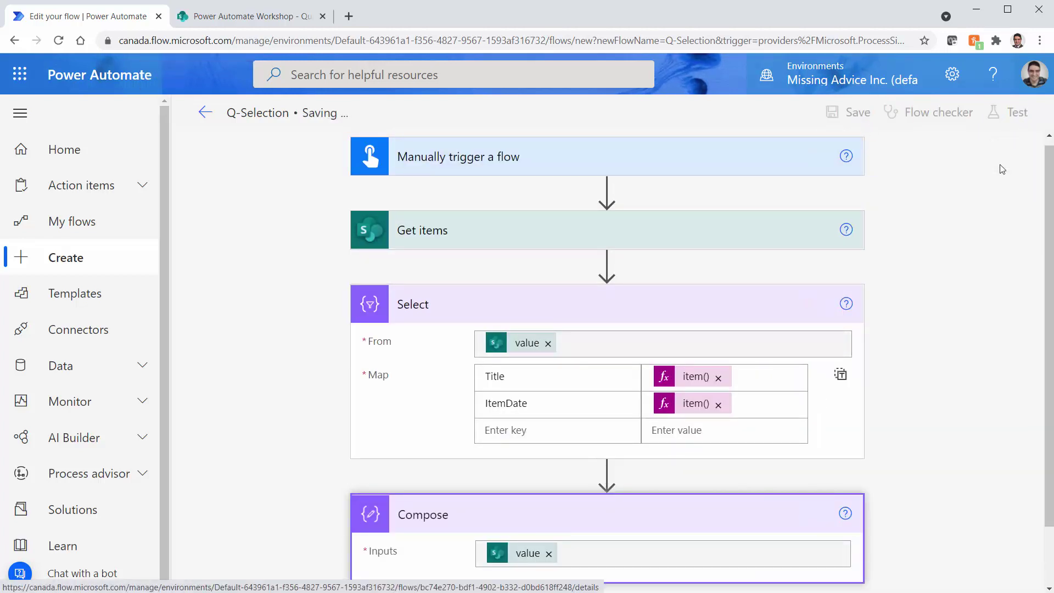
Step: Run a manual test of the flow and view the successful results
left_click(1015, 112)
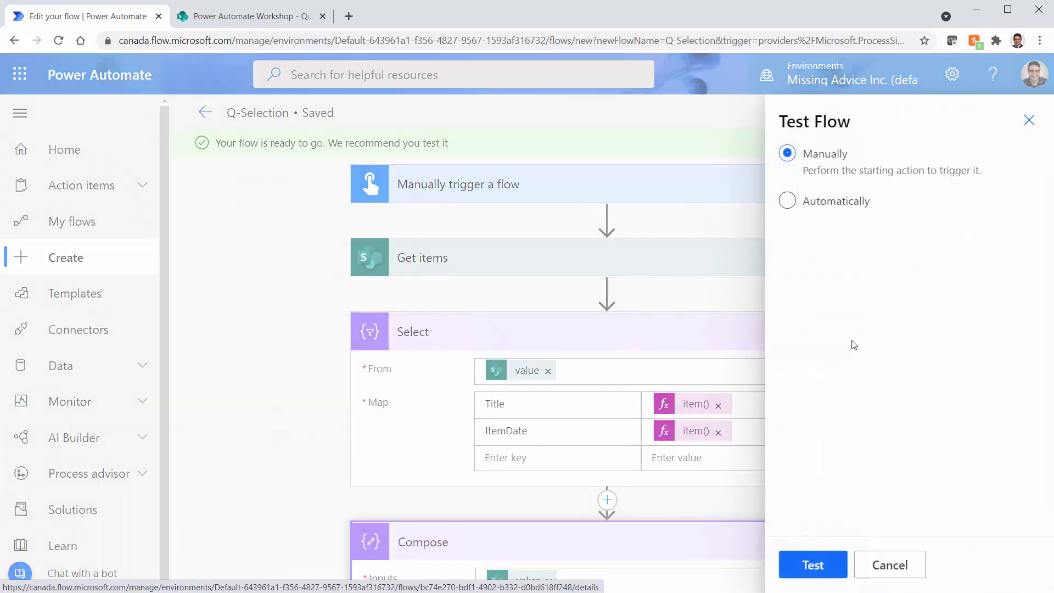
left_click(808, 576)
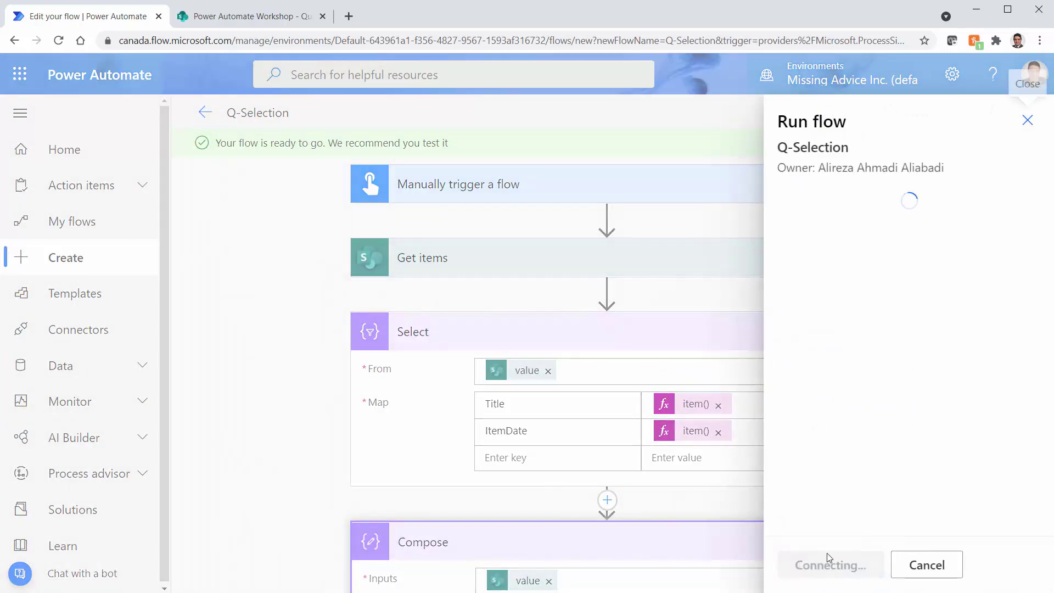
left_click(829, 574)
left_click(812, 565)
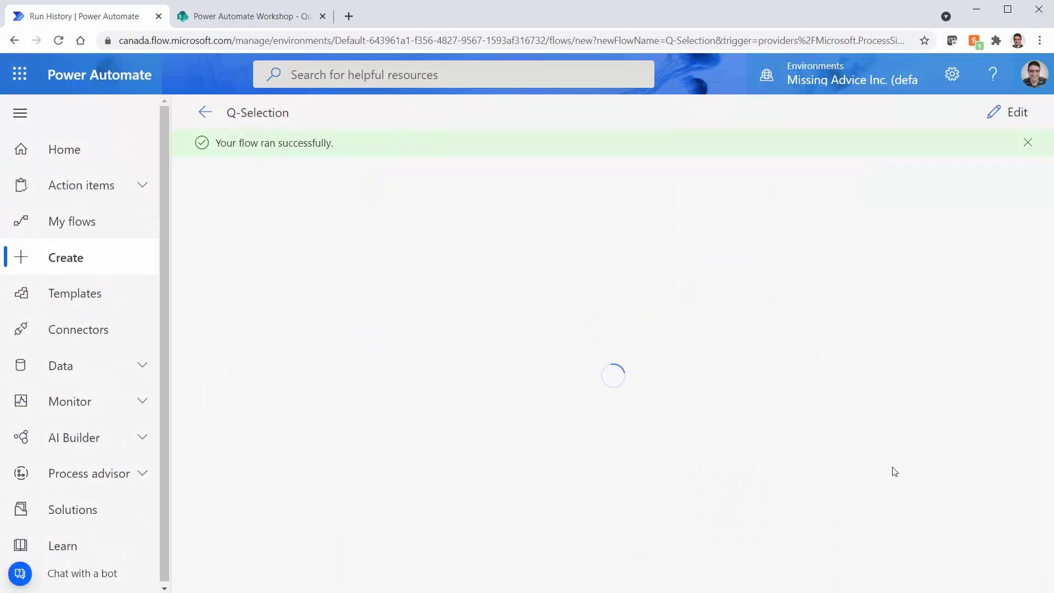
Step: Inspect Compose's run inputs, now full QuarterList records for Q1-1 to Q1-3 with all columns
left_click(613, 430)
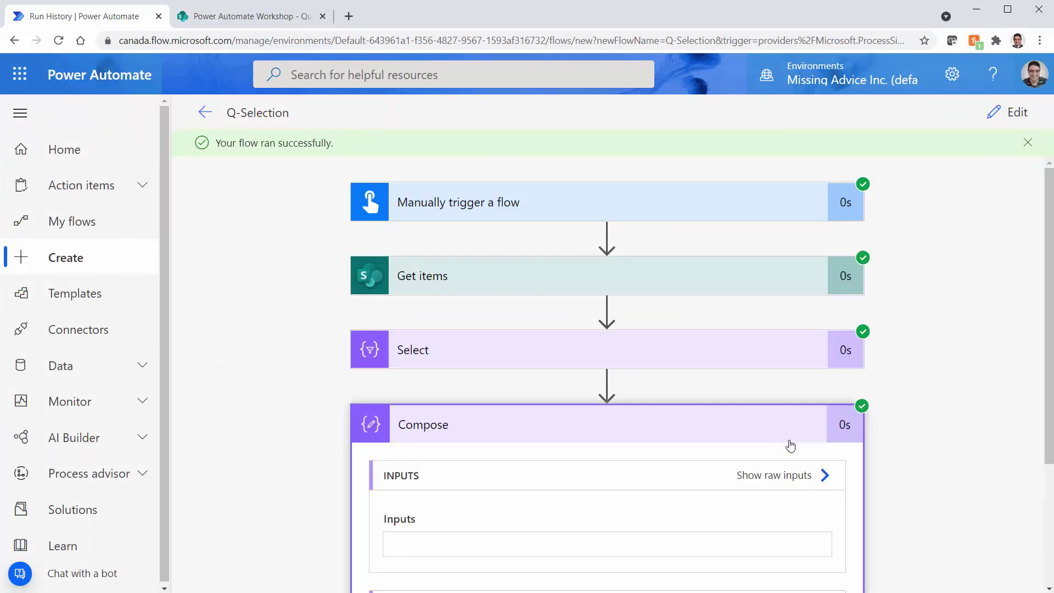
scroll(511, 436, "down", 6)
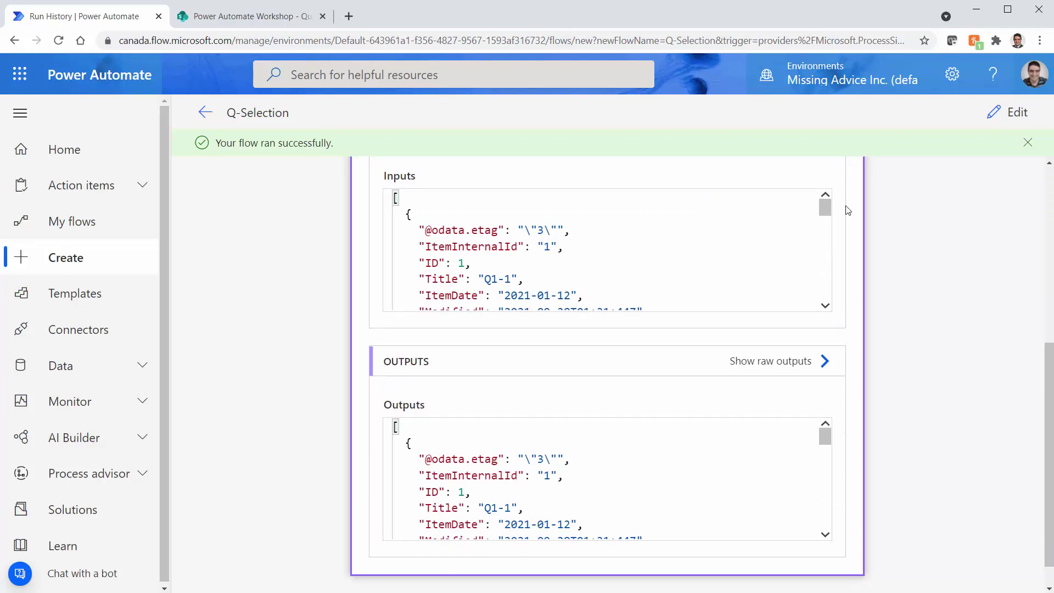
left_click_drag(825, 208, 825, 239)
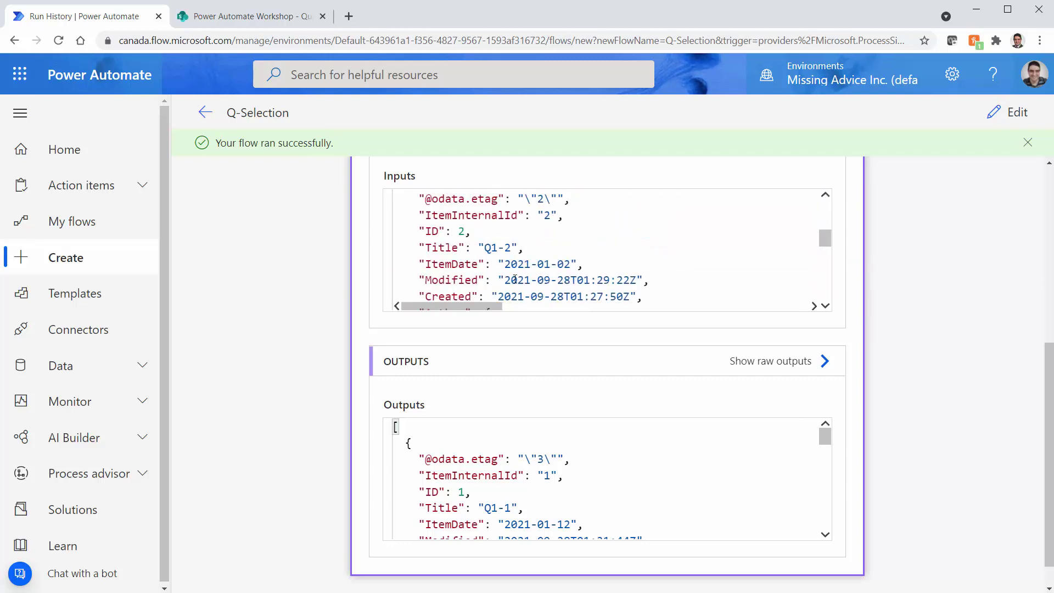
left_click_drag(823, 239, 817, 295)
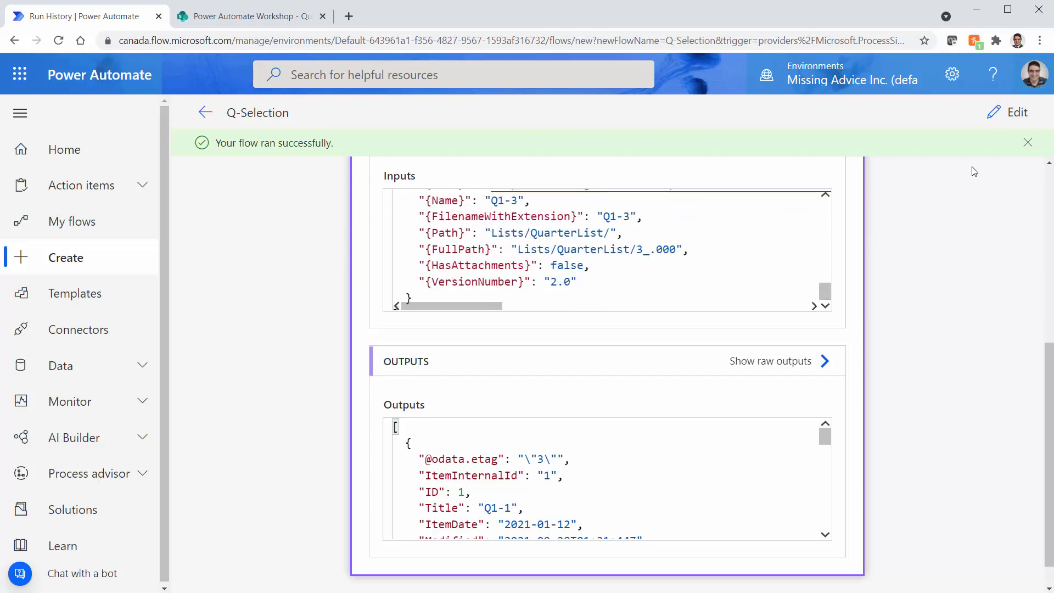
Step: Replace Compose's value token with Select's Output, save, and expand the Get items step
left_click(1016, 112)
scroll(769, 412, "down", 1)
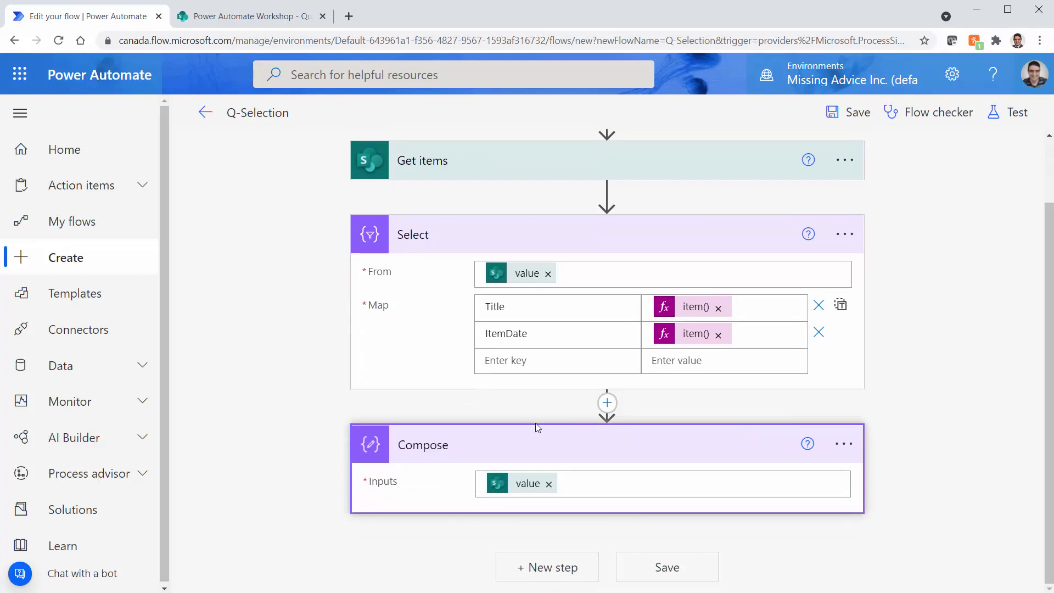
left_click(550, 484)
scroll(592, 320, "down", 3)
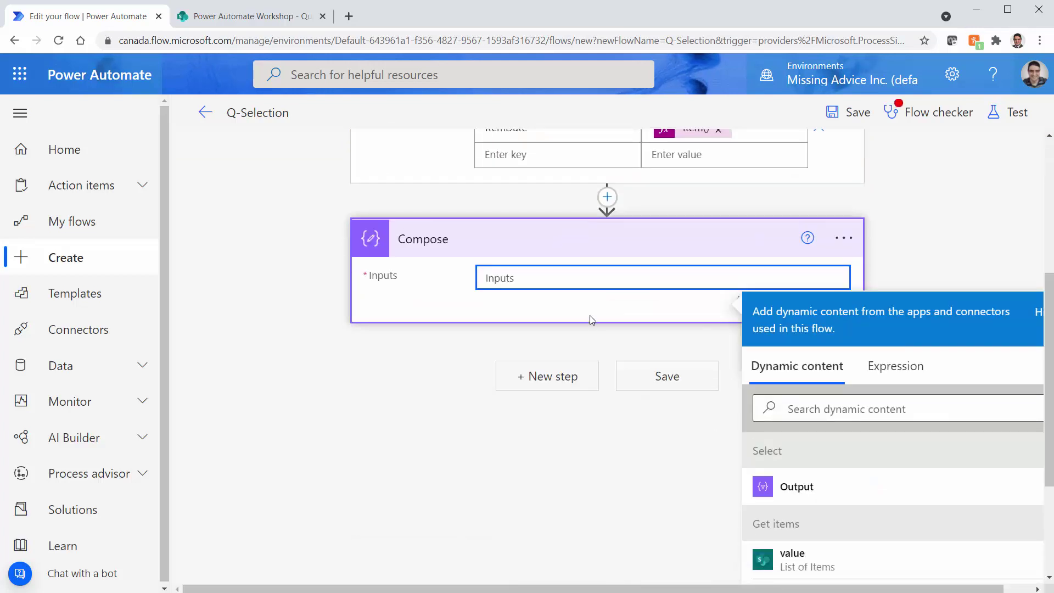
left_click(816, 492)
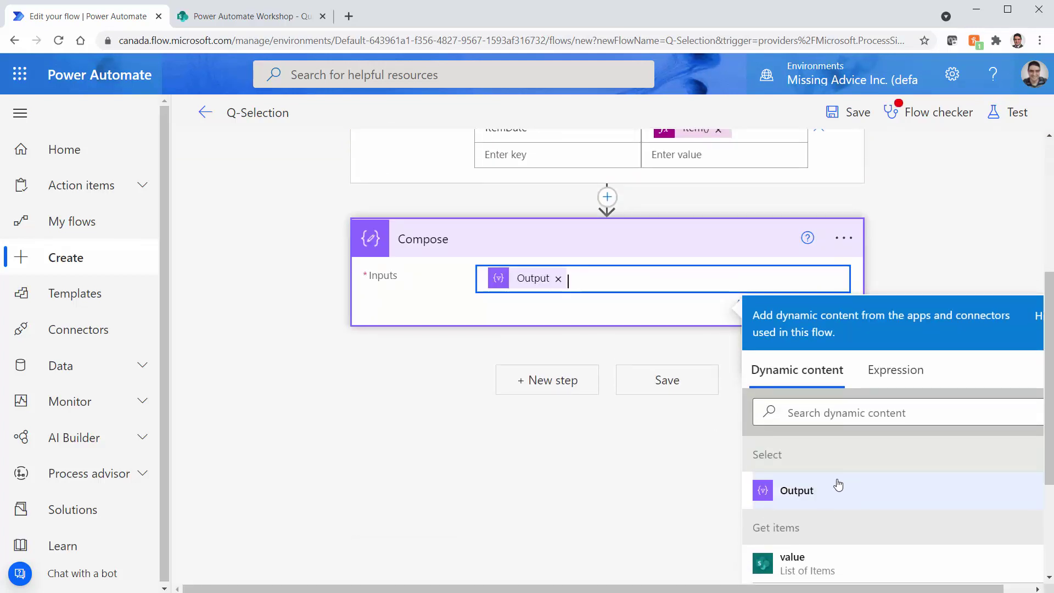
left_click(416, 434)
left_click(847, 117)
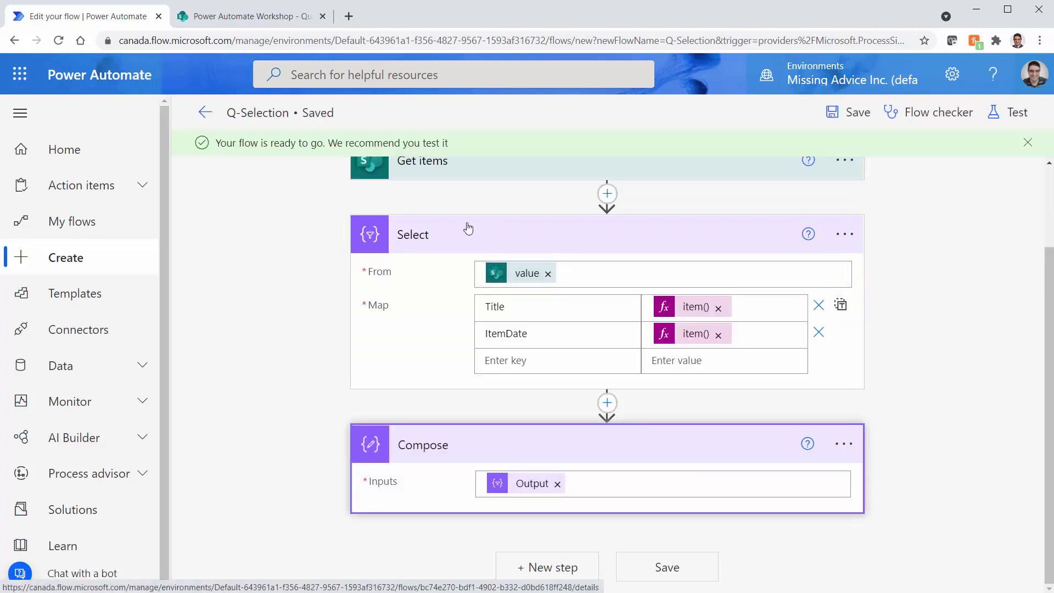
scroll(470, 293, "up", 2)
left_click(506, 266)
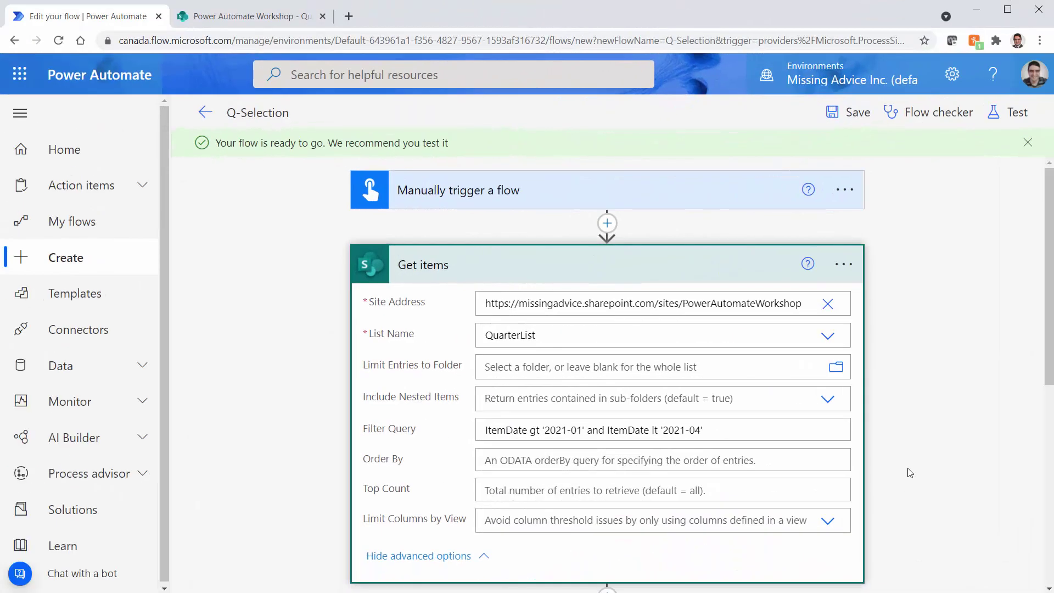
Step: Copy the Get items Filter Query and start inserting a step after the manual trigger
scroll(904, 475, "down", 1)
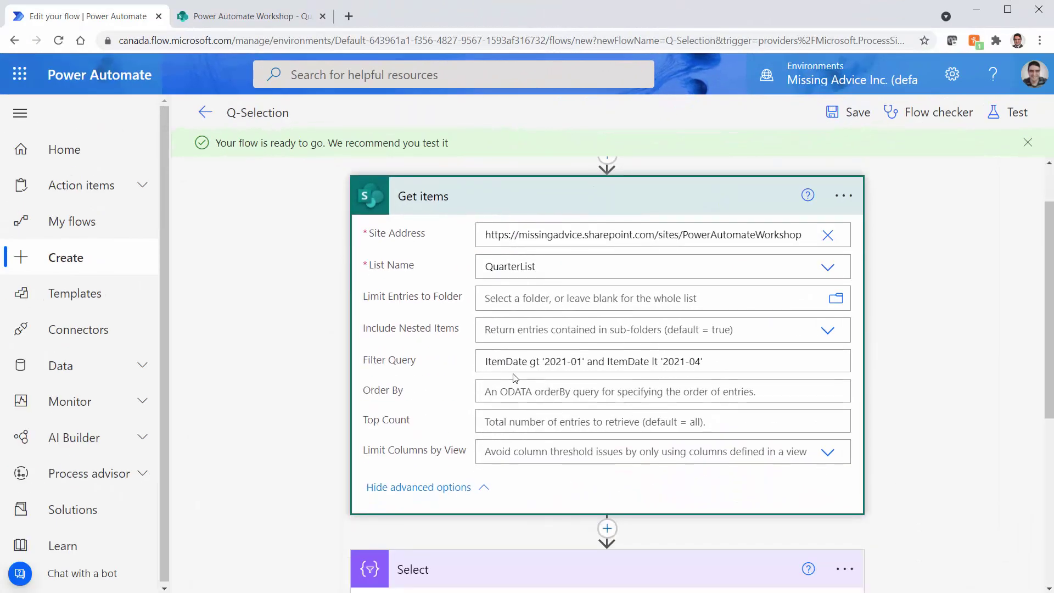
left_click(489, 362)
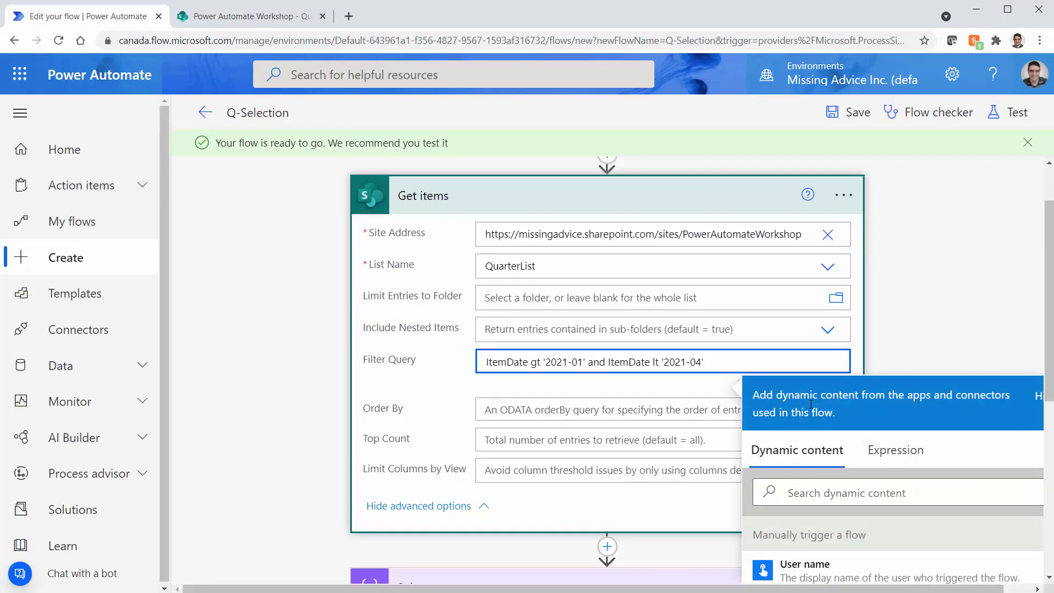
key("ctrl+a")
key("ctrl+c")
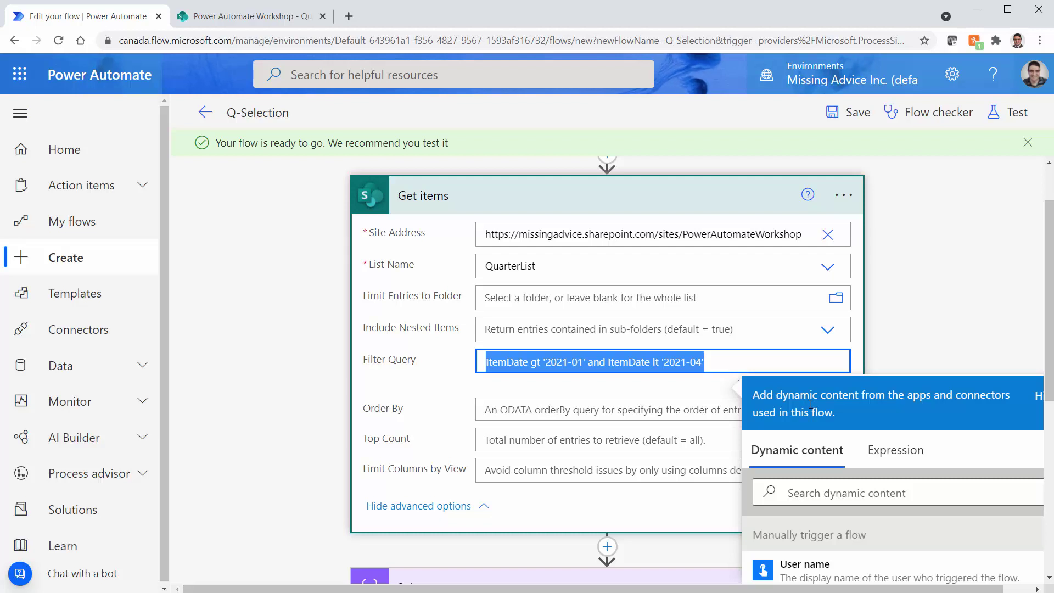
left_click(976, 278)
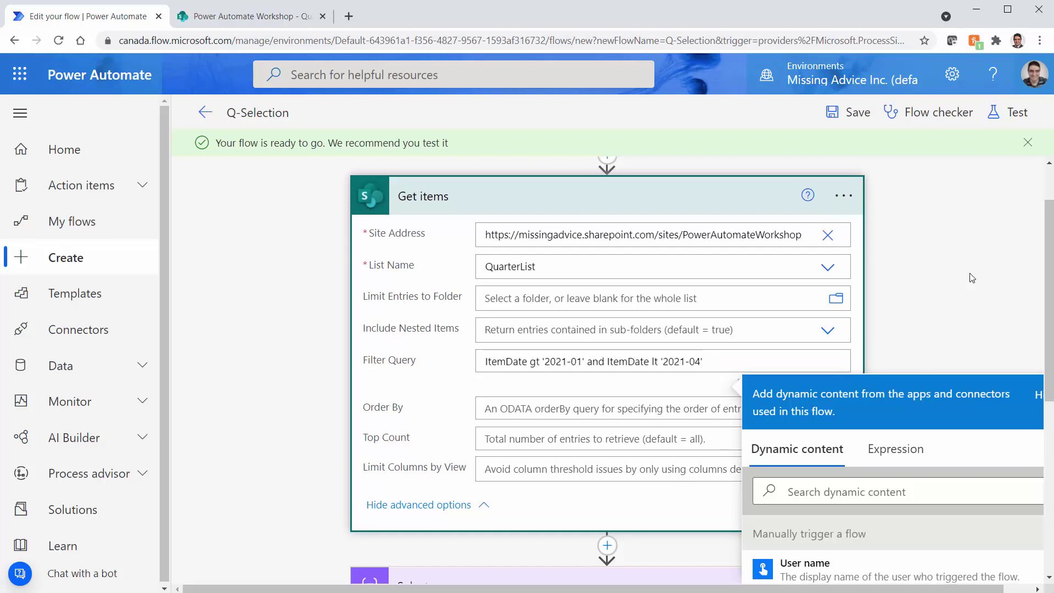
left_click(607, 223)
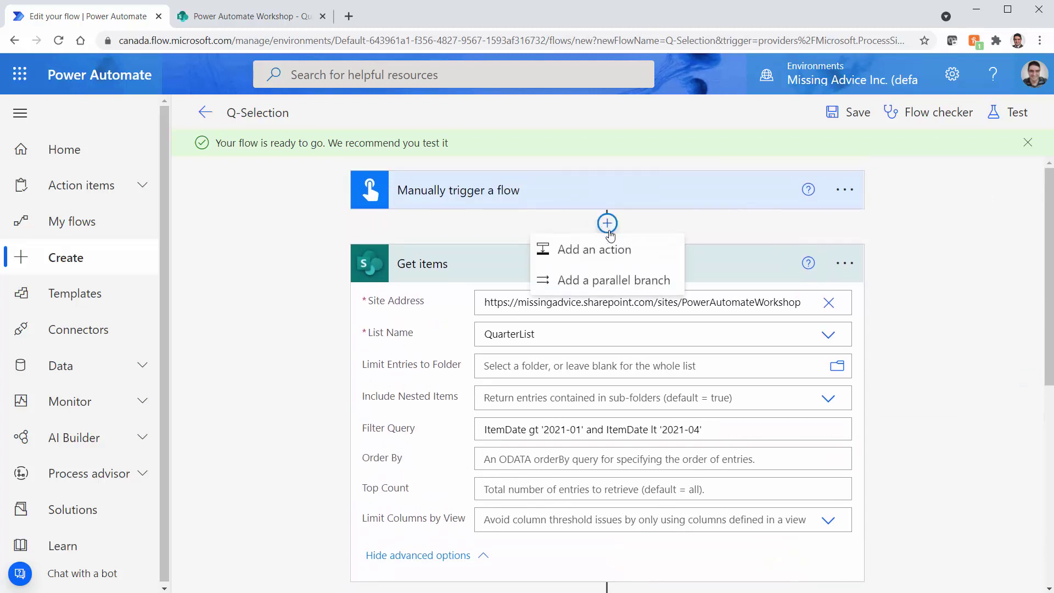
Step: Add an Initialize variable action after the trigger with Name Quarter_OData
left_click(613, 250)
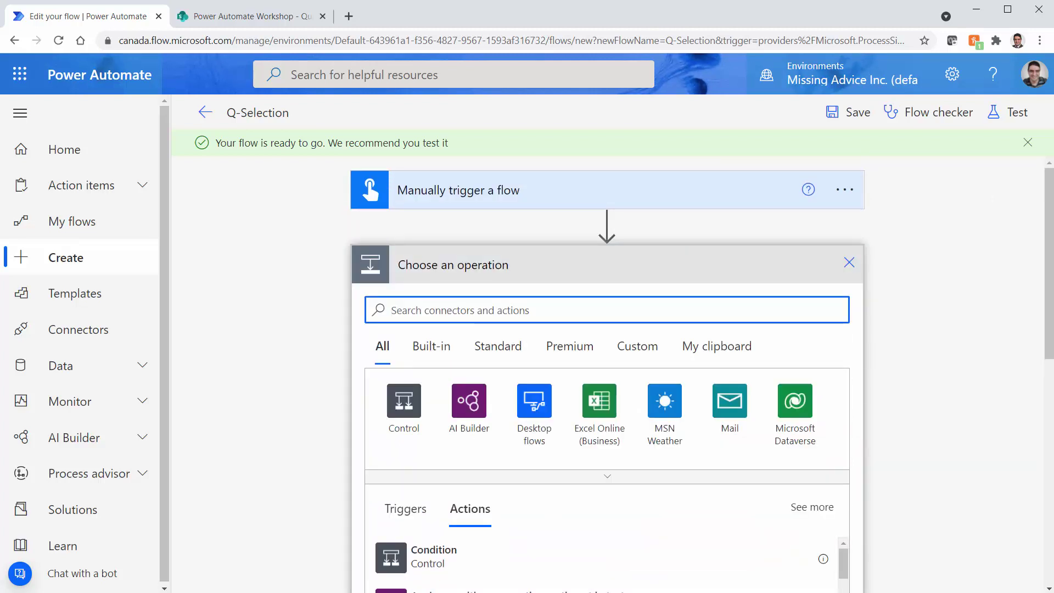
type("Init")
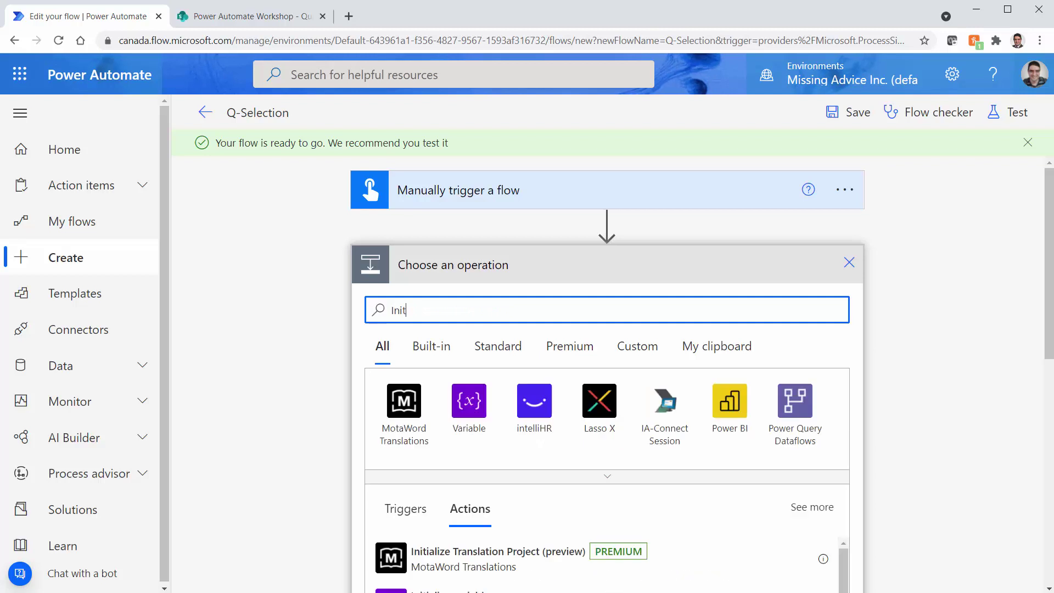
type("ial")
scroll(900, 591, "down", 3)
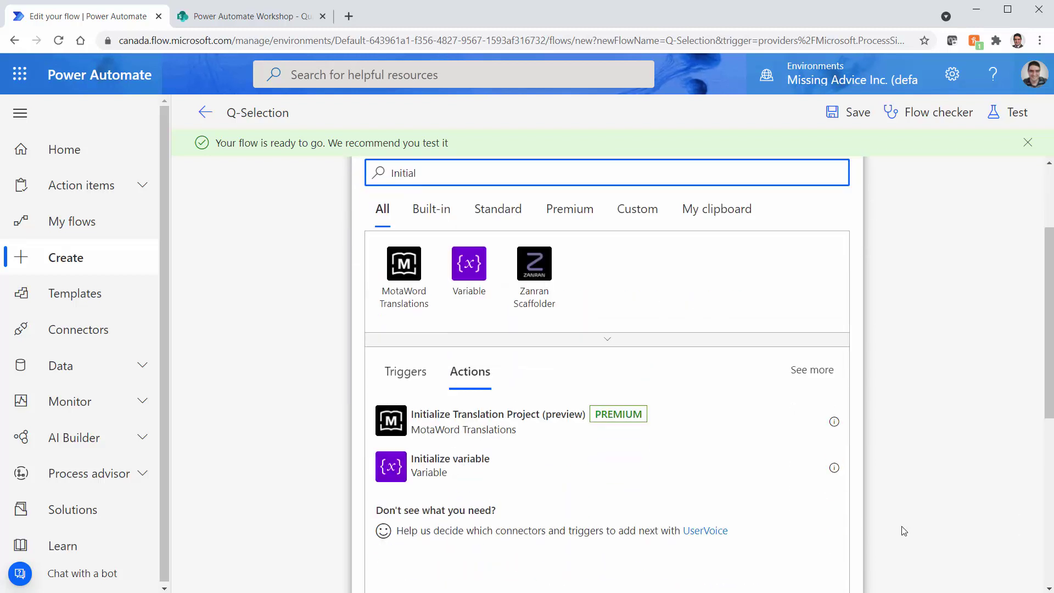
left_click(459, 476)
scroll(686, 377, "up", 2)
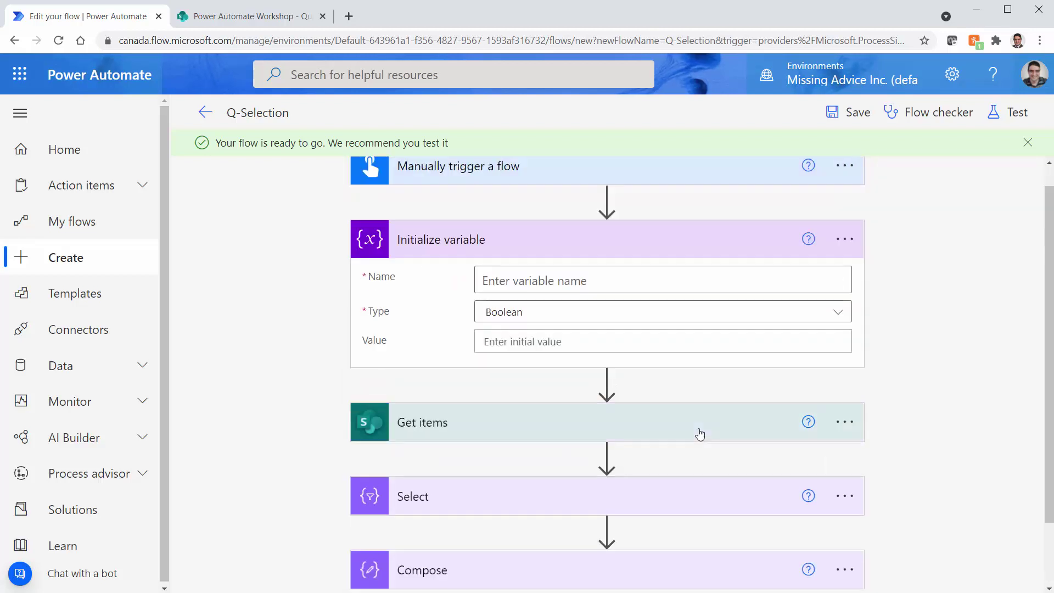
left_click(647, 308)
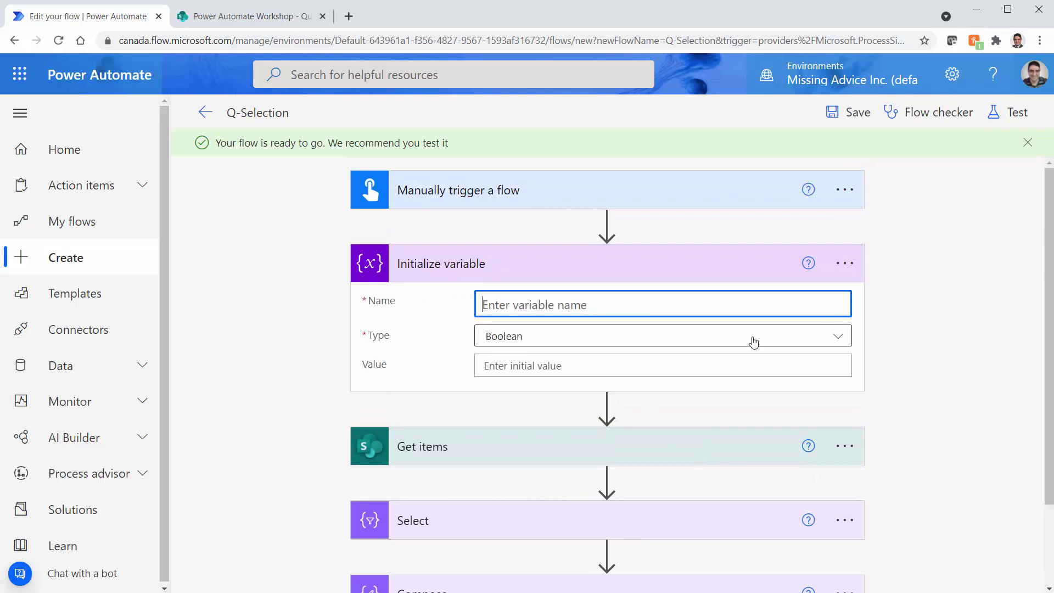
type("Quarter")
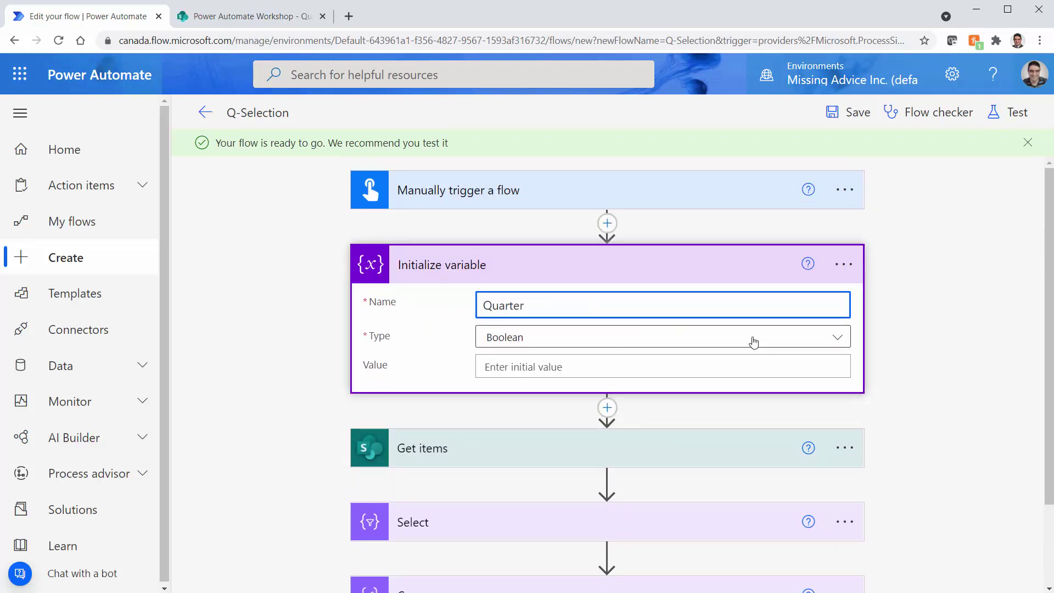
type("_OData")
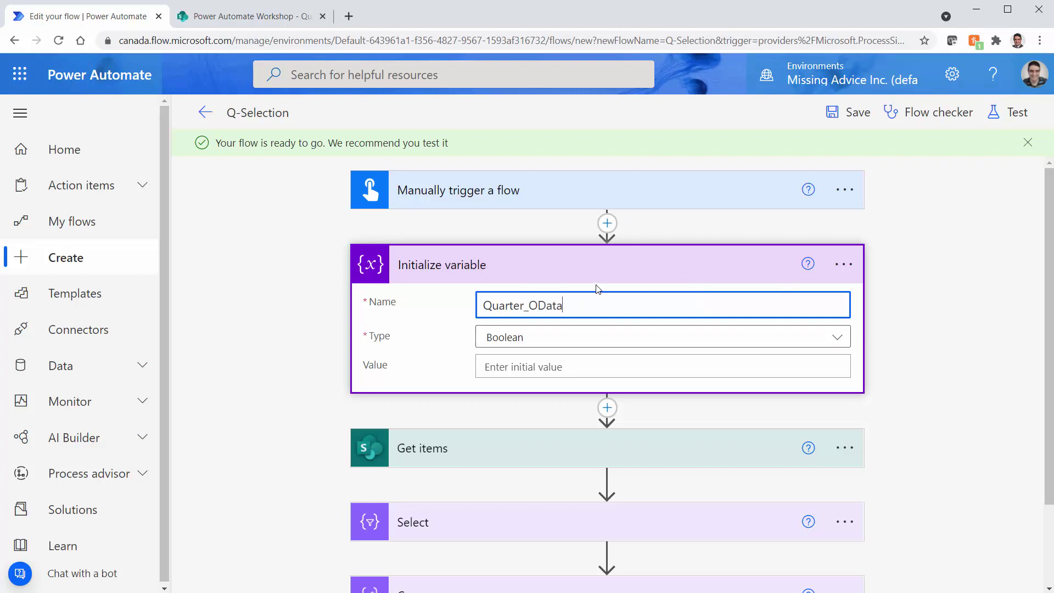
Step: Retitle the step 'Initialize Quarter OData' and set the variable Type to Array
left_click(844, 265)
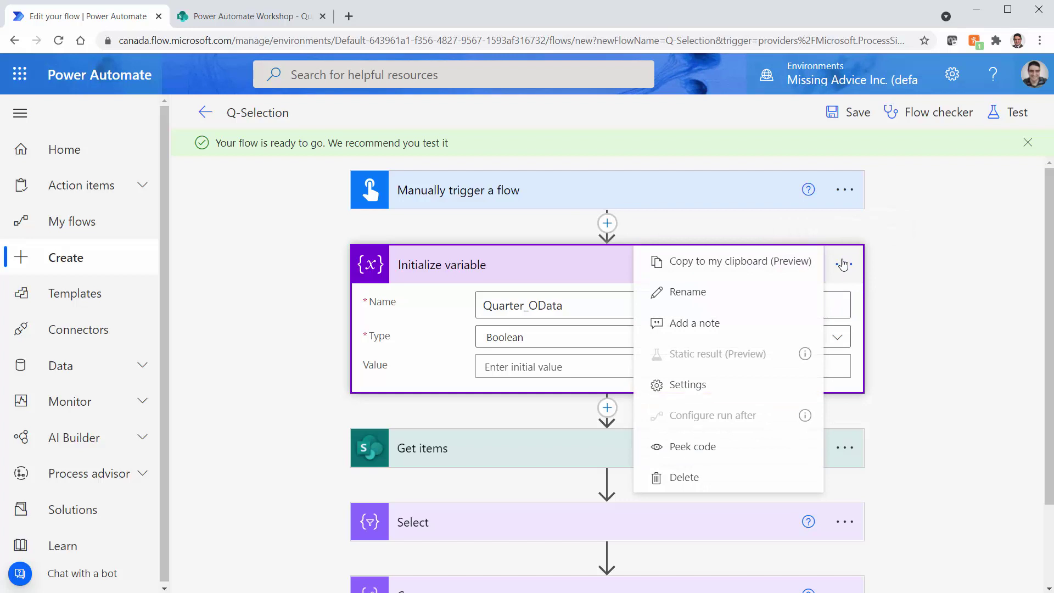
left_click(706, 295)
key("End")
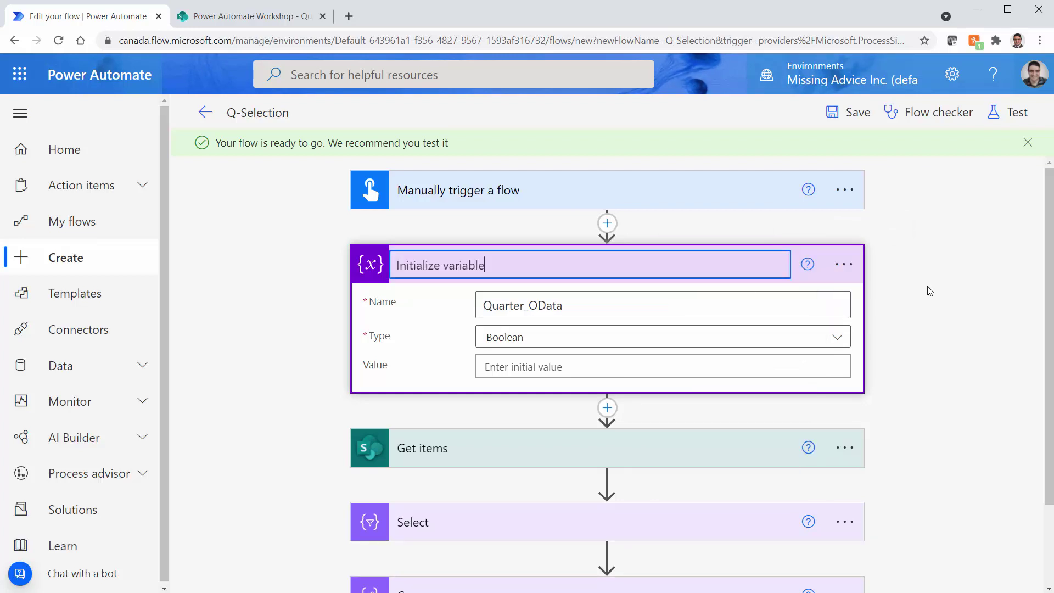
key("ctrl+shift+Left")
type("Quarter_OData")
left_click(832, 340)
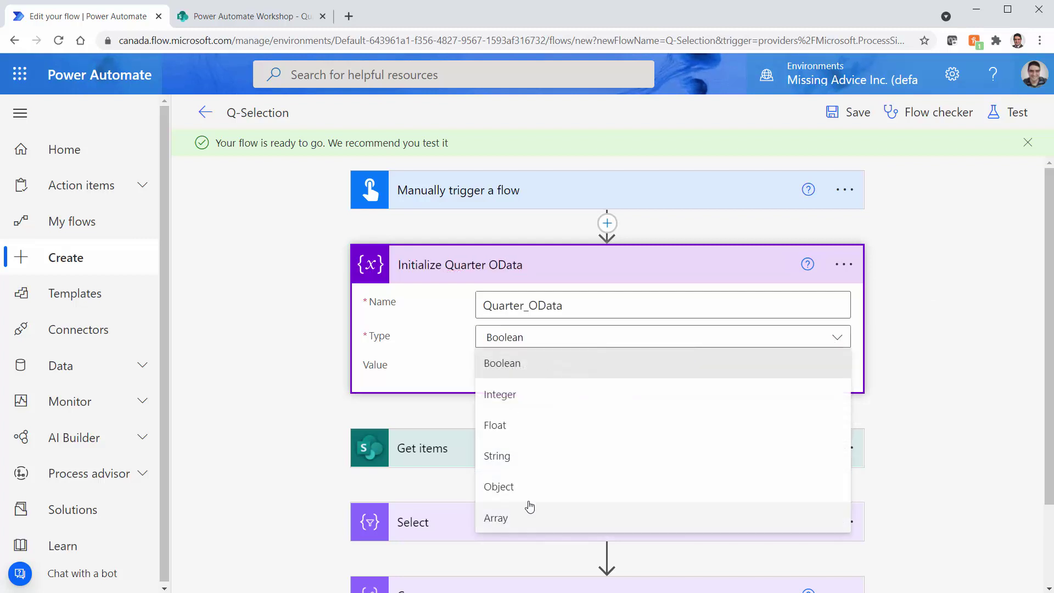
left_click(510, 518)
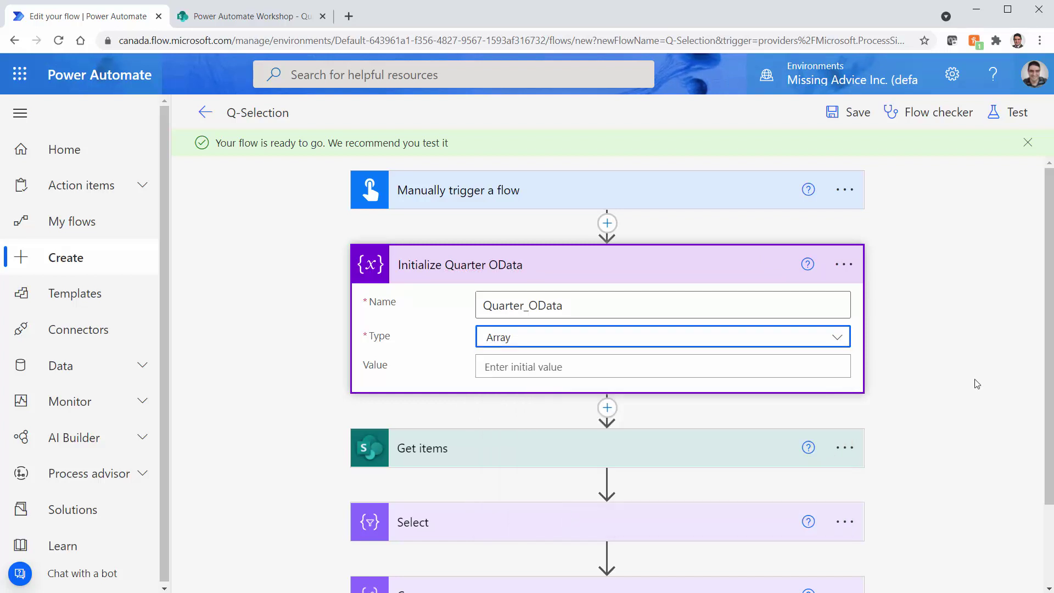
scroll(858, 440, "down", 2)
left_click(670, 264)
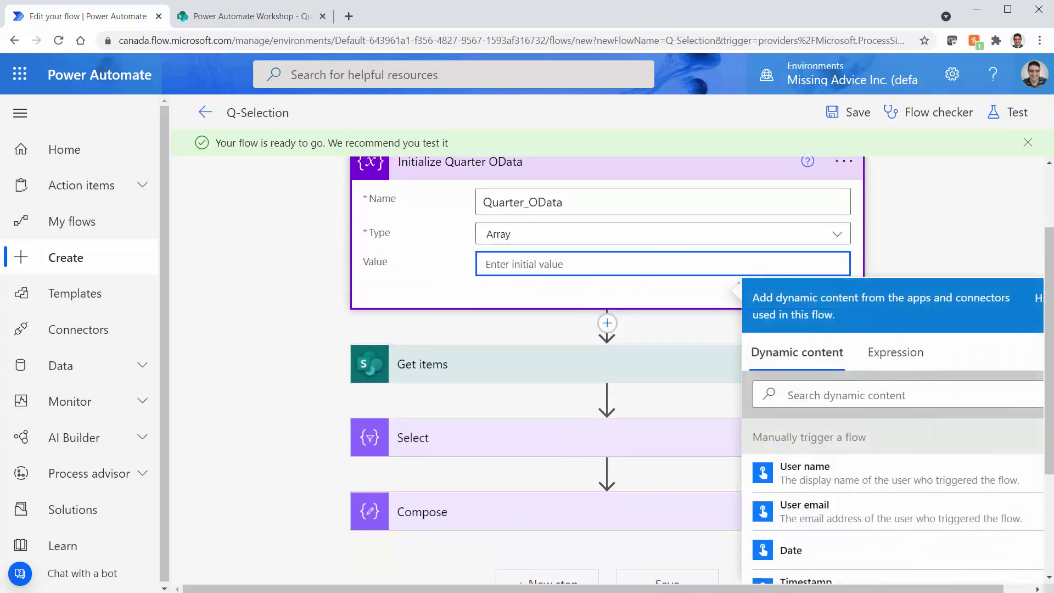
Step: Start the array with the pasted filter and add a second entry for 2021-04 to 2021-07
type("[")
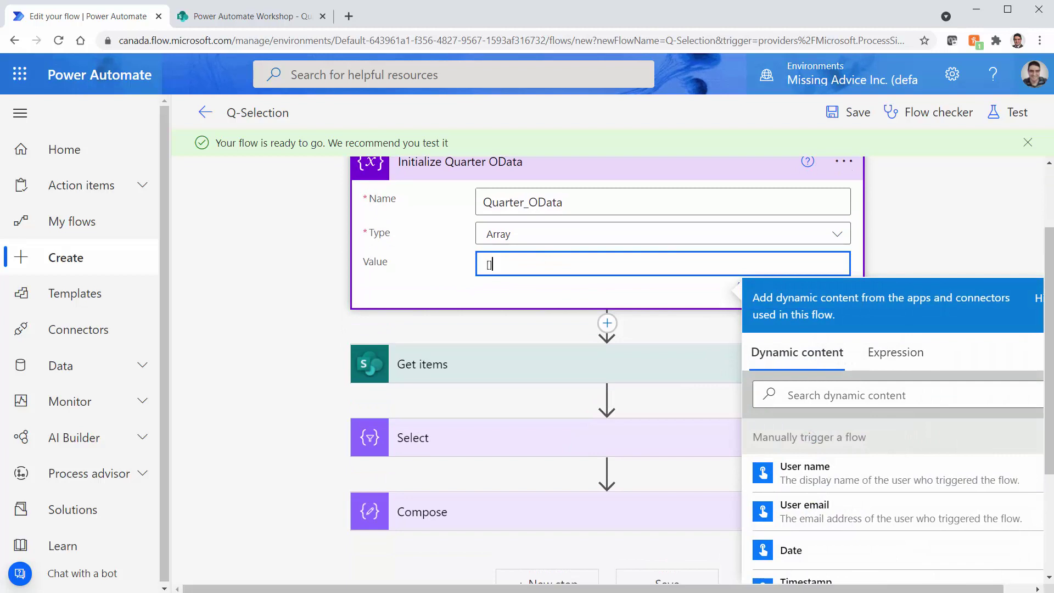
type("\"]")
key("ctrl+v")
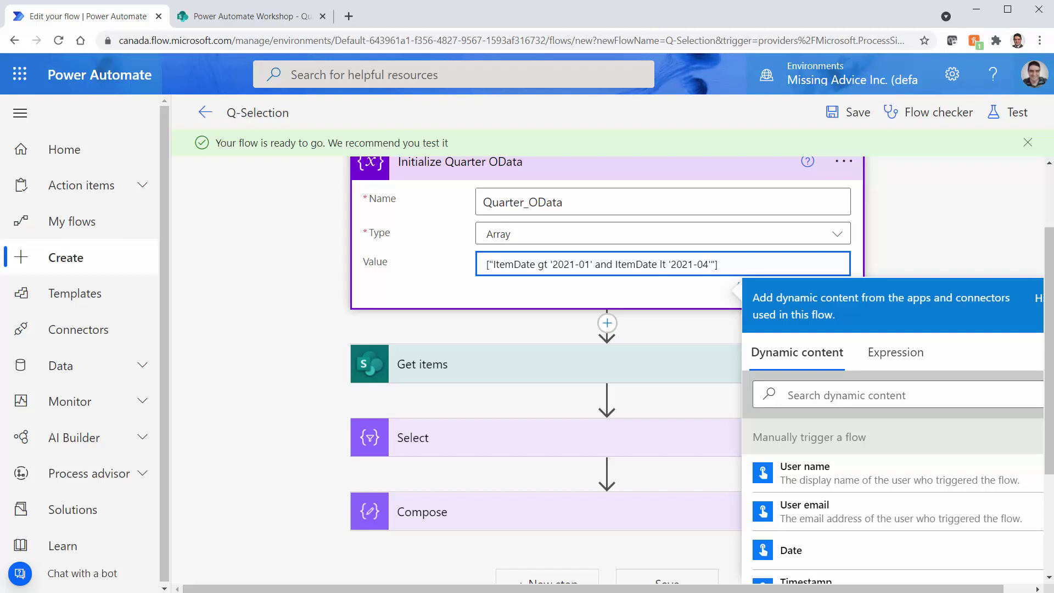
key("Return")
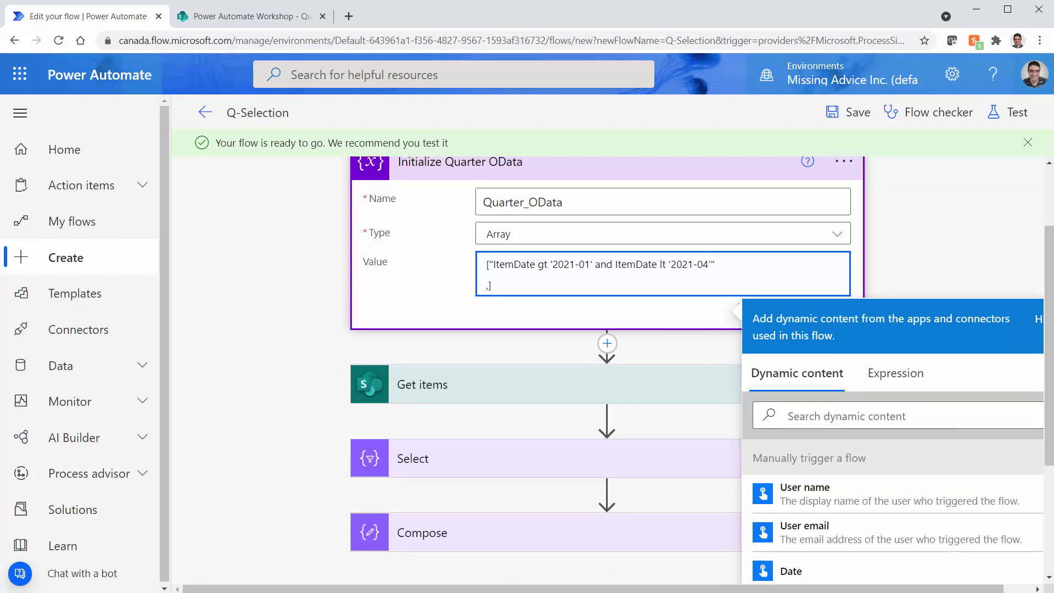
left_click(490, 264)
key("shift+End")
key("ctrl+c")
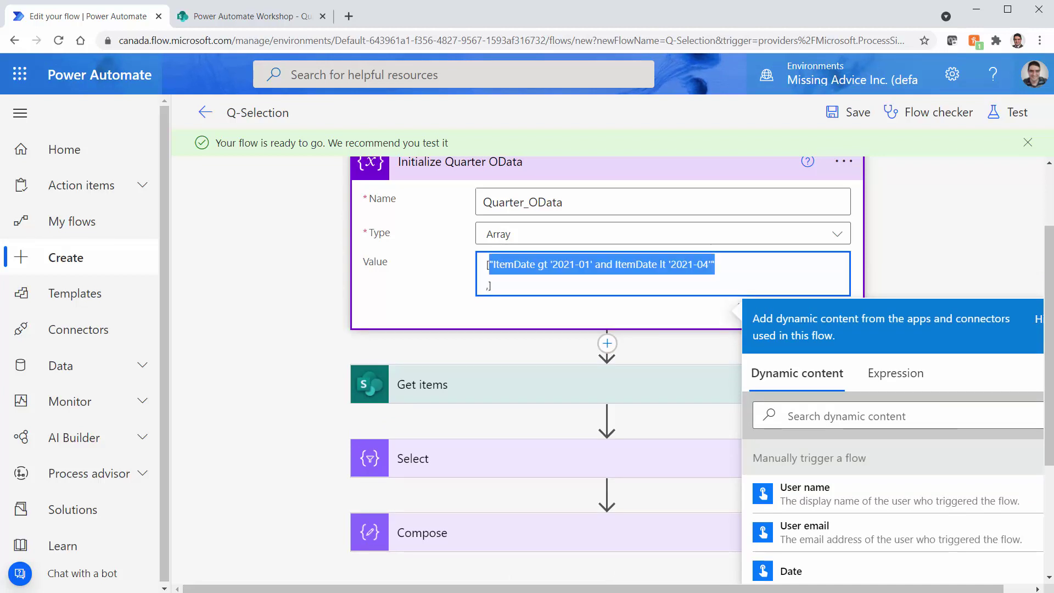
left_click(488, 285)
key("ctrl+v")
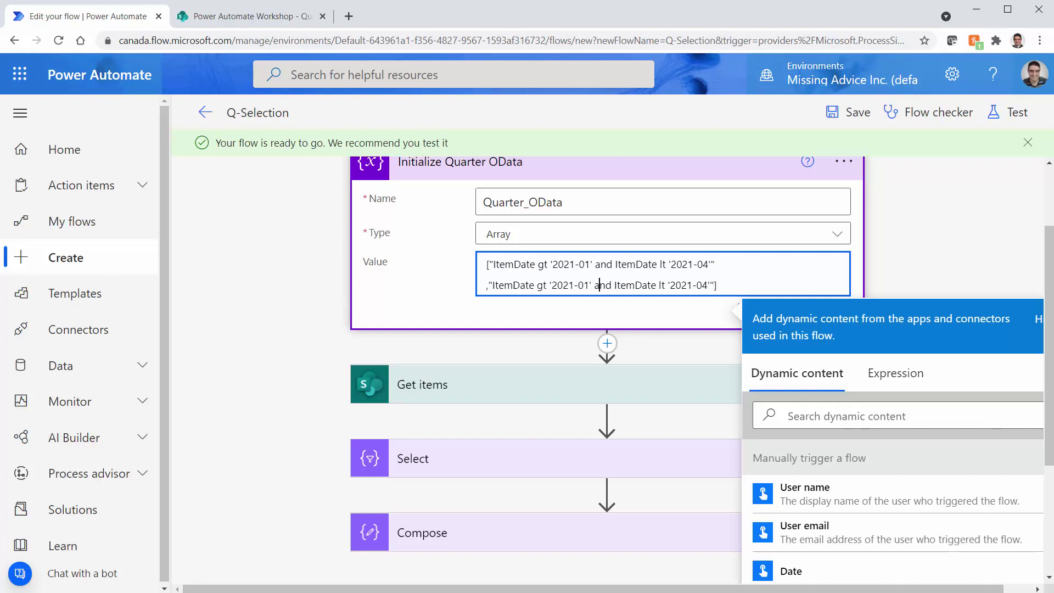
left_click_drag(584, 285, 587, 285)
type("4")
left_click_drag(702, 284, 708, 285)
type("7")
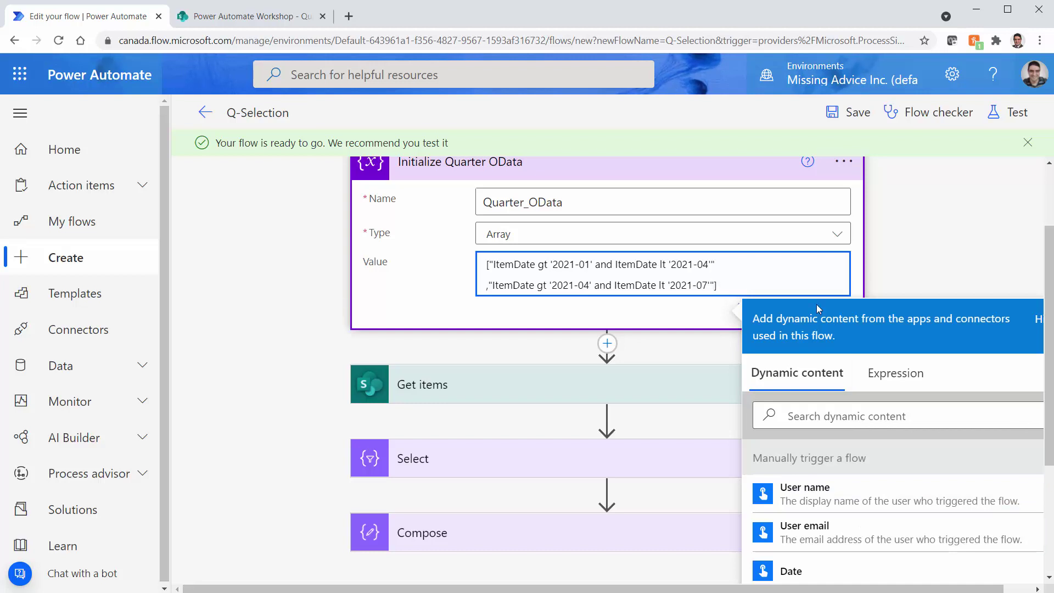
Step: Add a third array entry filtering ItemDate from 2021-07 to 2021-10
type(",")
key("Return")
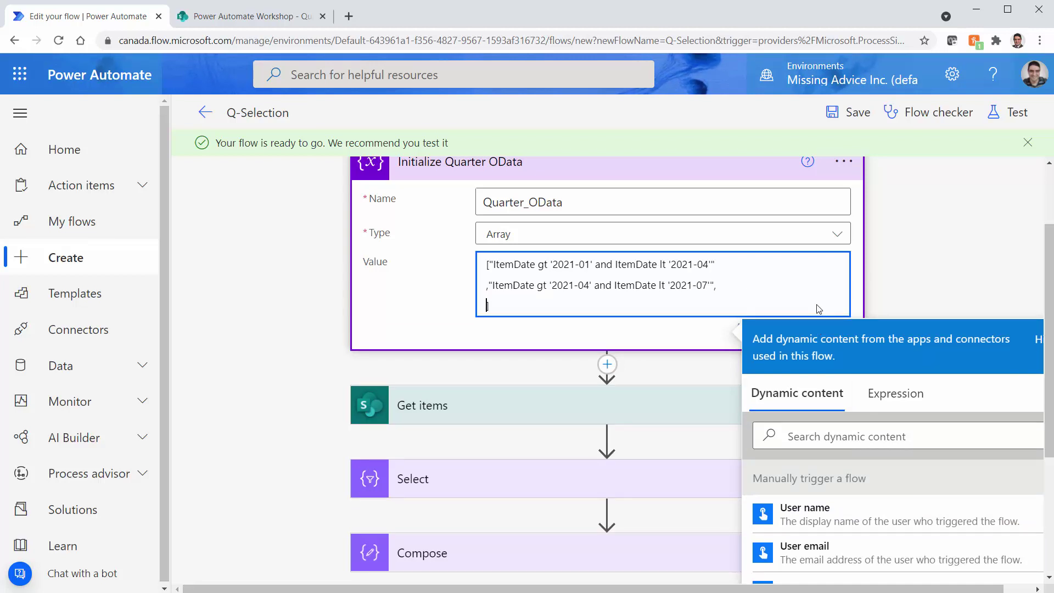
key("ctrl+v")
key("Left")
key("Left")
key("Left")
key("Left")
key("Left")
key("Left")
key("Left")
key("Left")
key("Left")
key("Left")
key("Left")
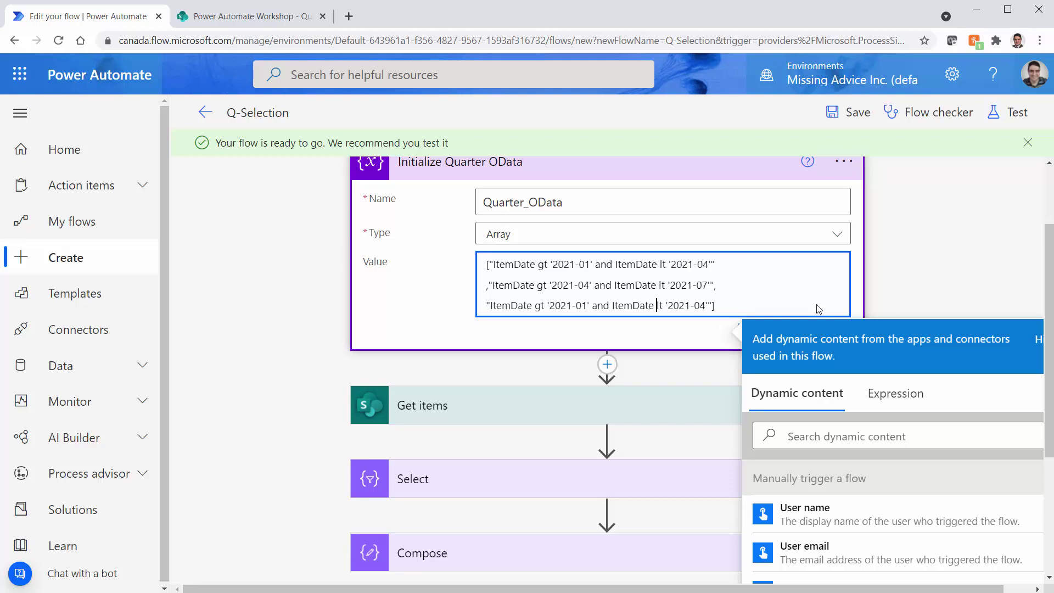
key("Left")
key("Left")
key("Left")
key("shift+Right")
type("7")
key("End")
key("Left")
key("Left")
key("Left")
key("Left")
key("shift+Right")
key("BackSpace")
type("10")
Step: Add a fourth array entry whose ItemDate filter starts at 2021-10
key("Right")
key("Right")
type(",")
key("Return")
key("ctrl+v")
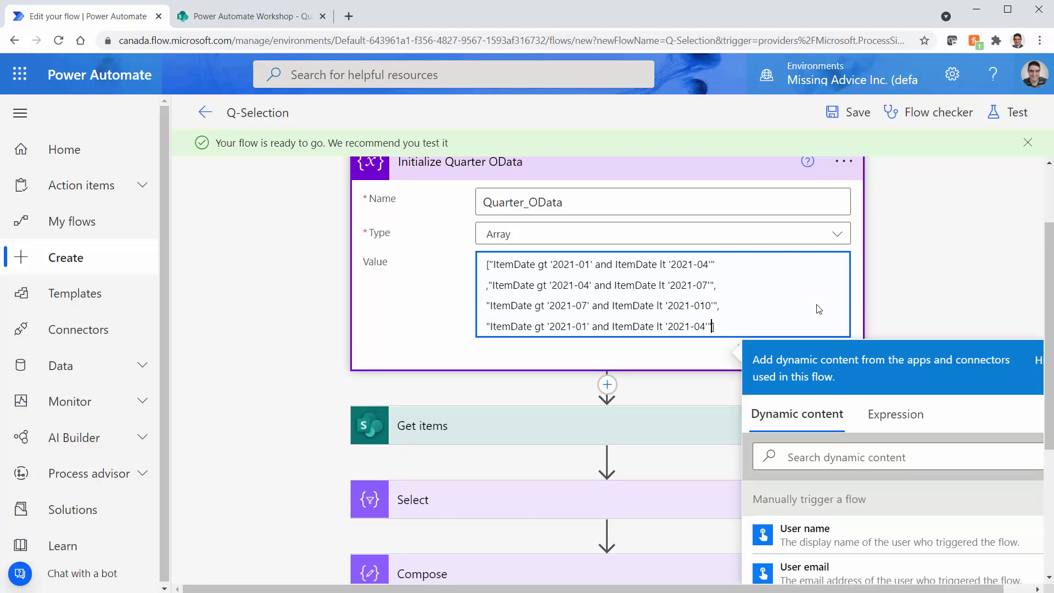
key("Home")
key("Delete")
key("Delete")
key("Delete")
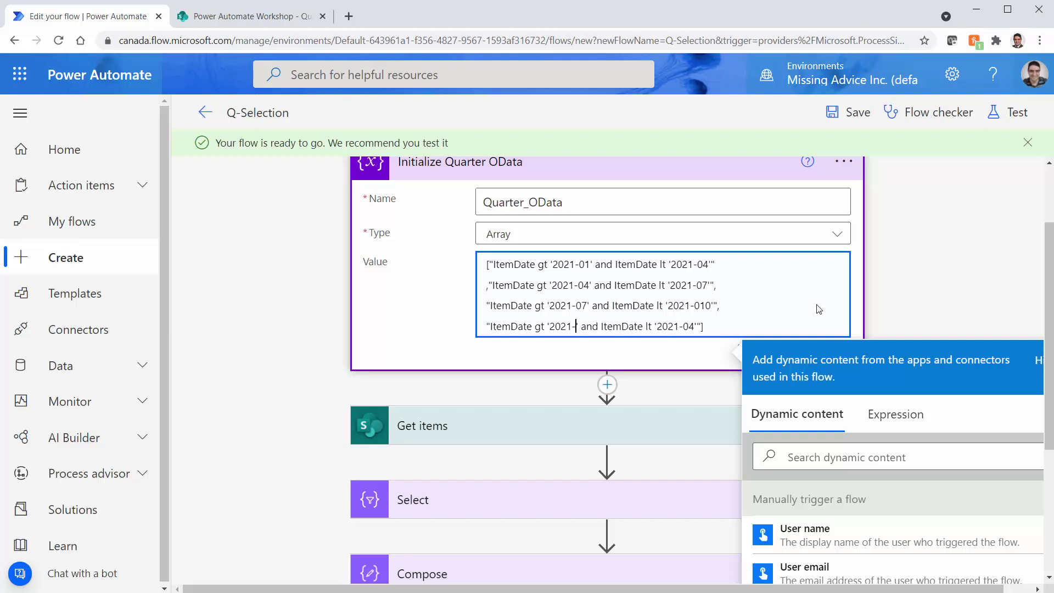
type("10")
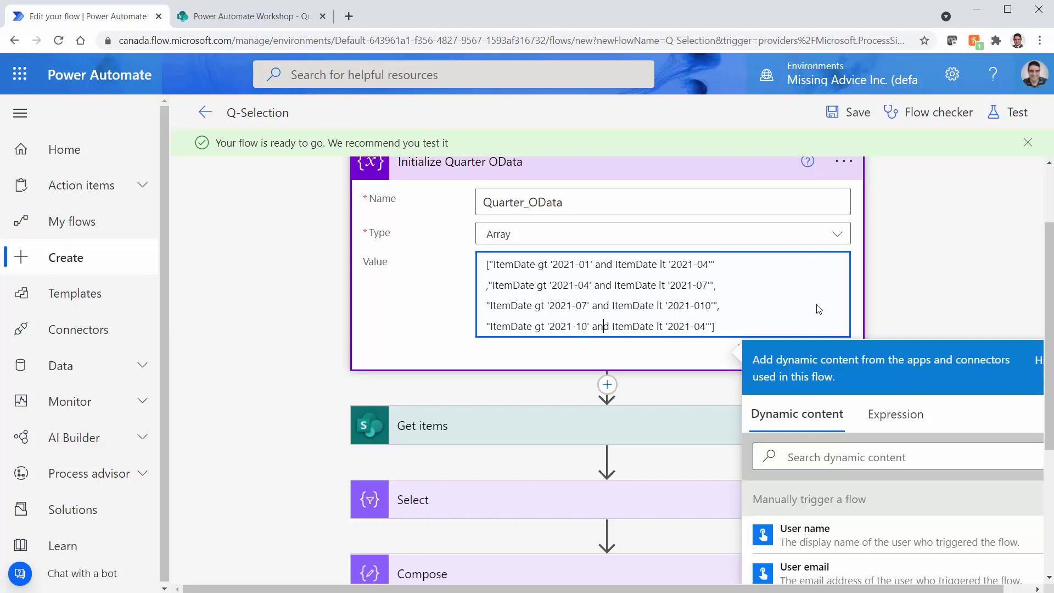
key("Right")
key("Right")
key("Right")
key("Right")
key("Right")
key("Right")
key("Right")
key("Right")
key("Right")
key("Right")
key("Right")
key("Right")
key("Right")
key("Right")
key("Right")
key("Right")
key("Right")
key("Right")
key("Right")
key("Right")
key("shift+Right")
type("1")
key("shift+Right")
key("Left")
Step: Save the flow and review the Quarter options on the manual trigger
left_click(857, 113)
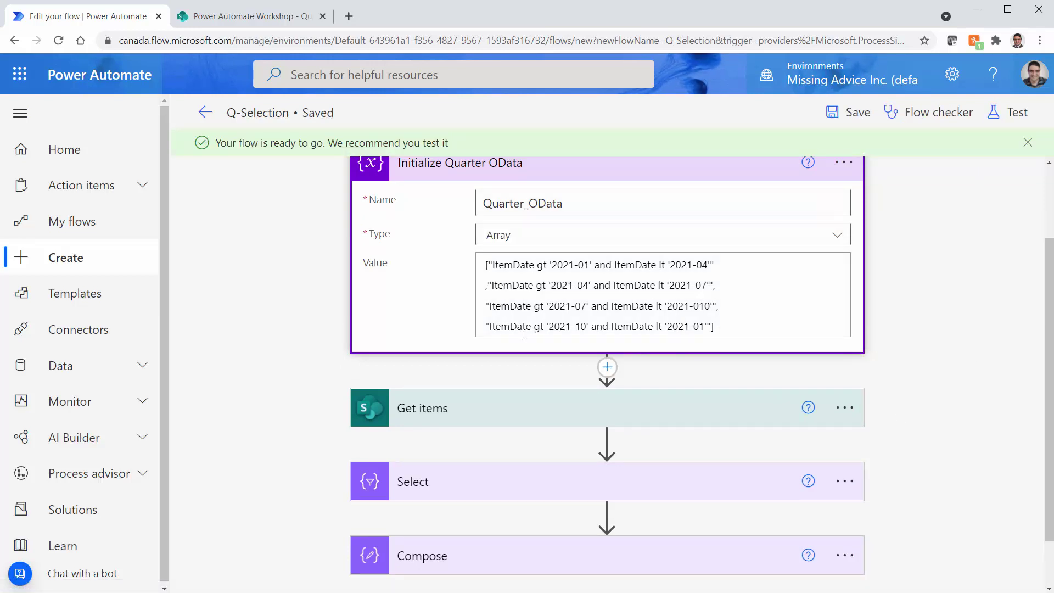
left_click(577, 326)
left_click(487, 267)
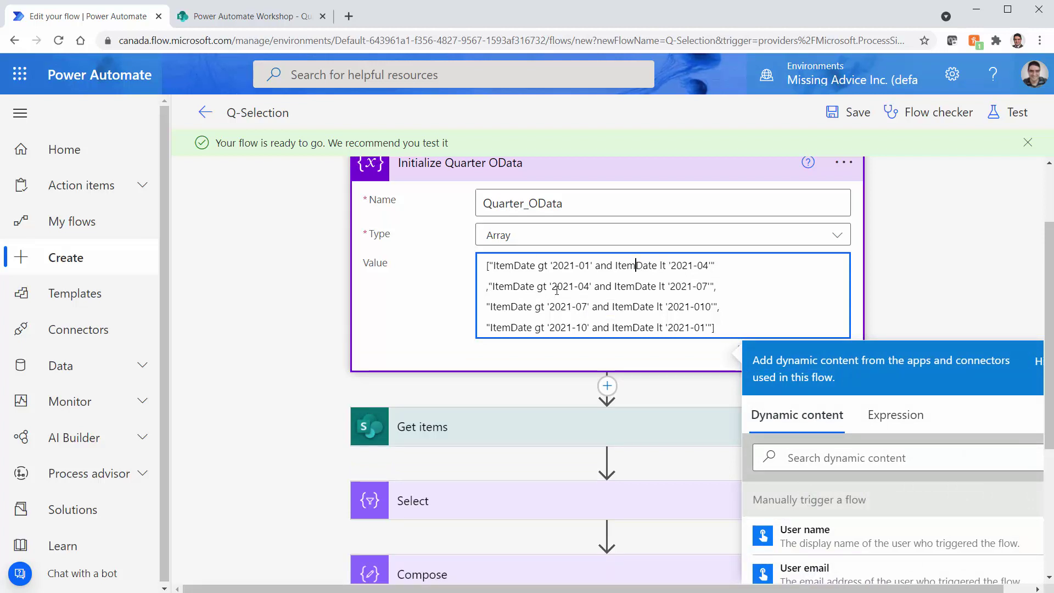
scroll(480, 350, "up", 2)
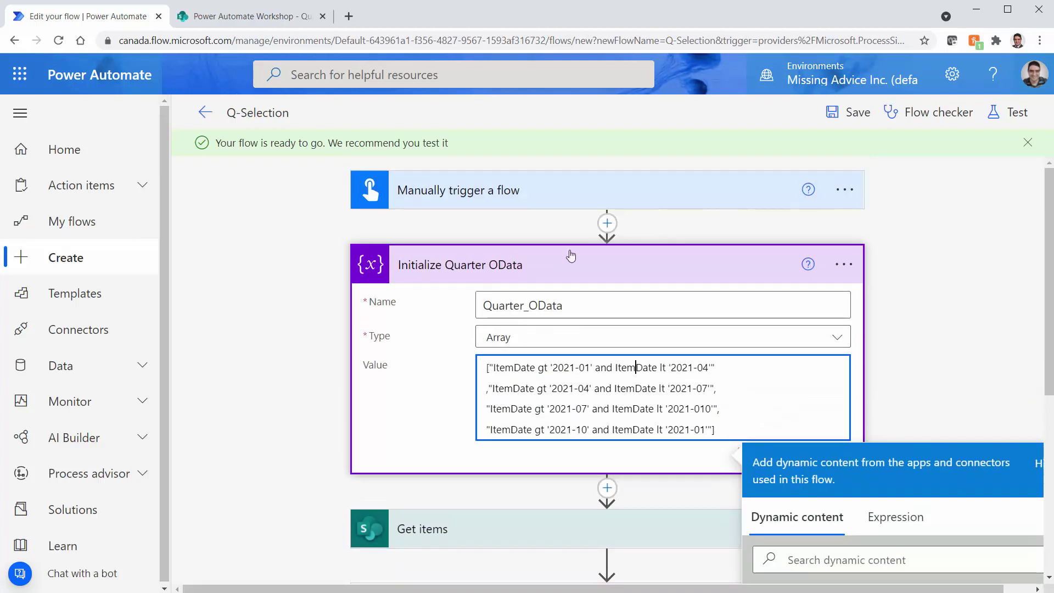
left_click(589, 193)
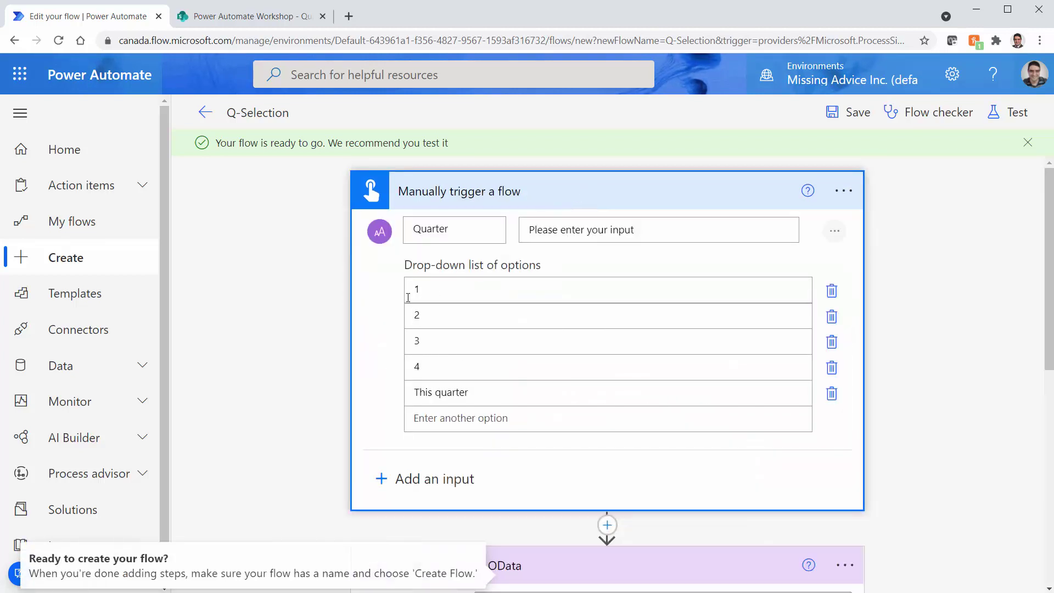
left_click(333, 357)
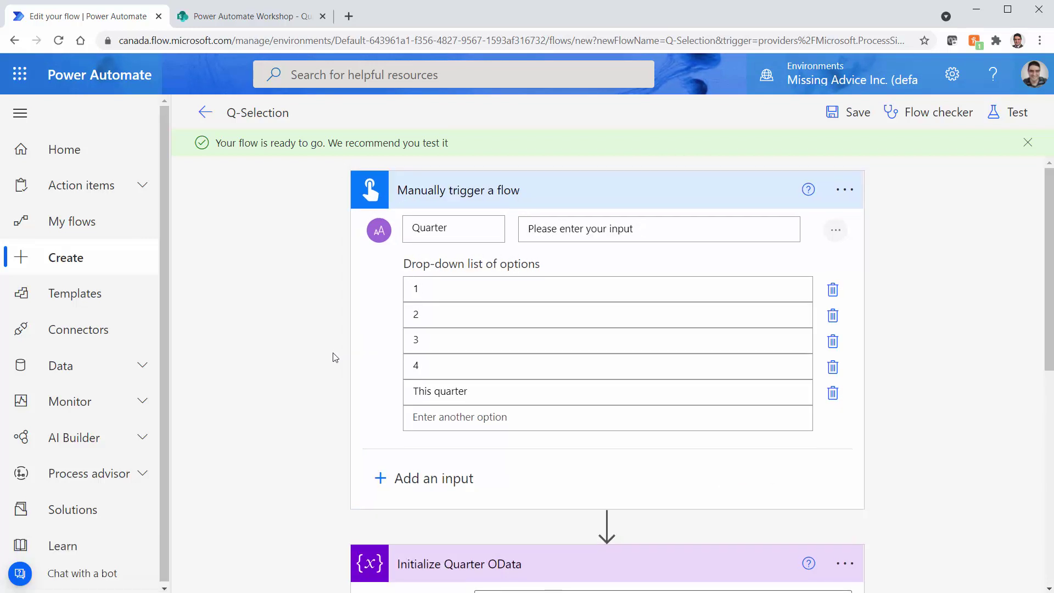
Step: Expand Get items to check its Filter Query, still ItemDate gt '2021-01' and lt '2021-04'
scroll(334, 351, "down", 6)
scroll(633, 461, "down", 2)
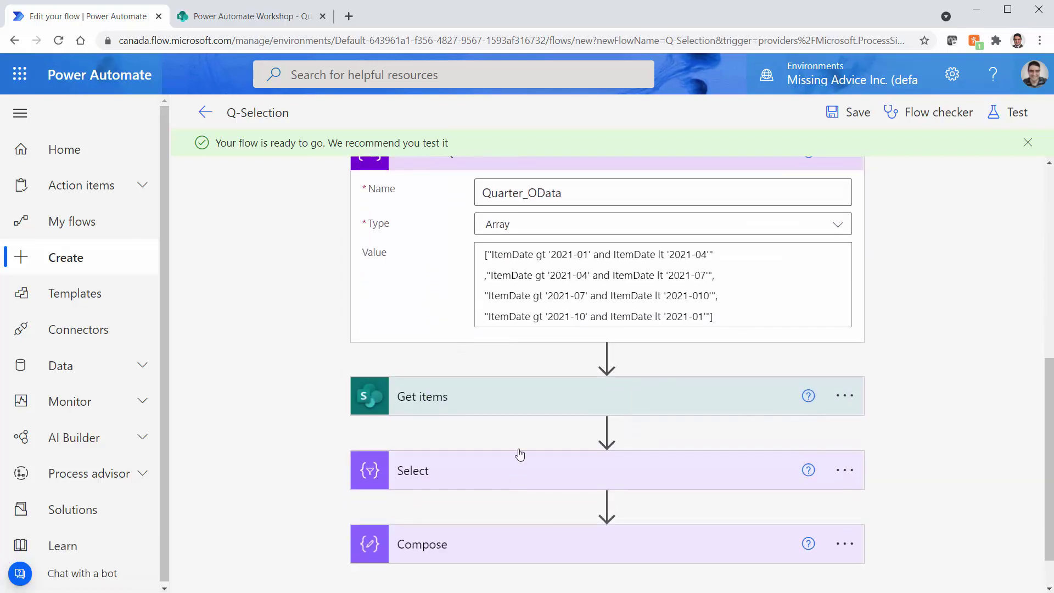
left_click(546, 395)
scroll(816, 488, "down", 6)
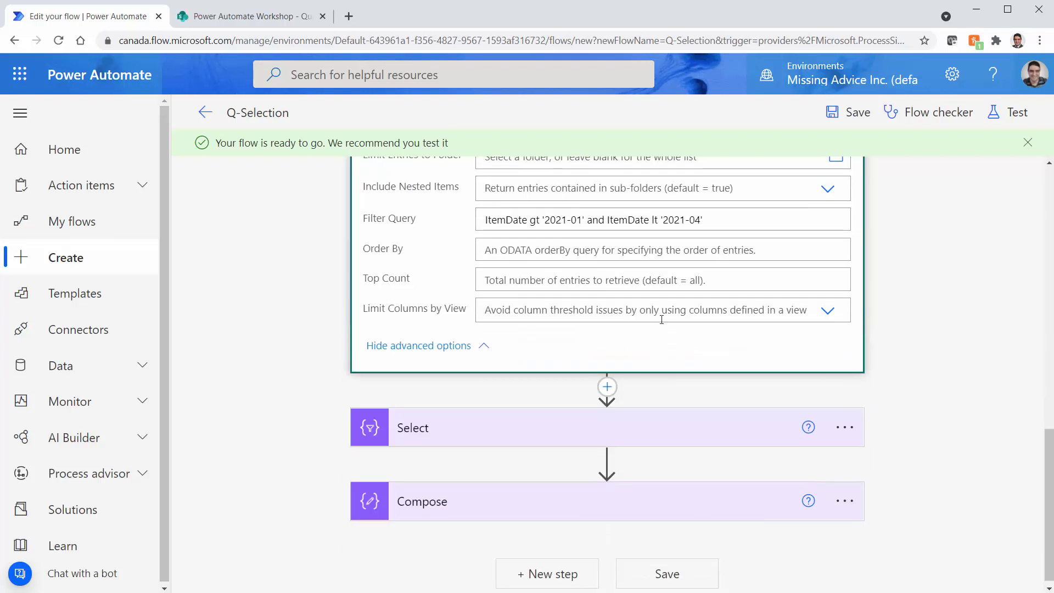
scroll(681, 332, "up", 4)
Step: Clear the Get items Filter Query text and open its expression editor
left_click(724, 426)
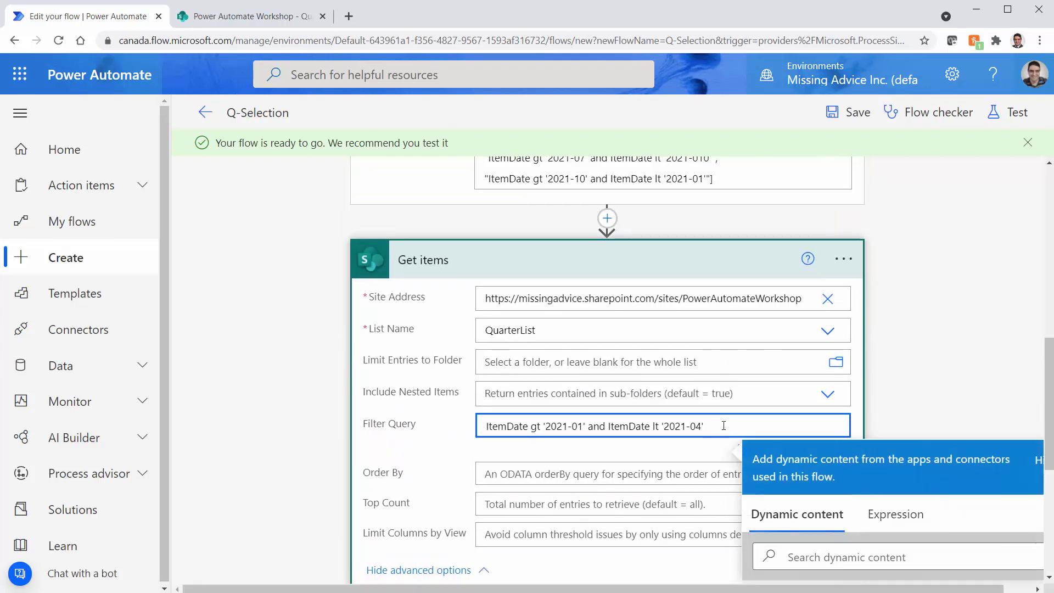
key("ctrl+a")
key("BackSpace")
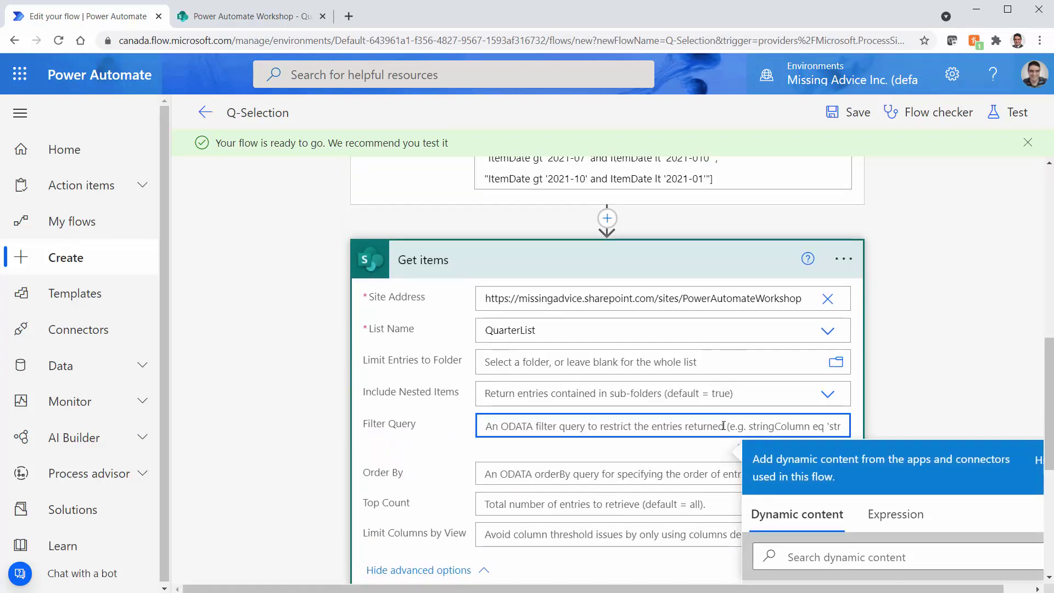
scroll(983, 414, "down", 3)
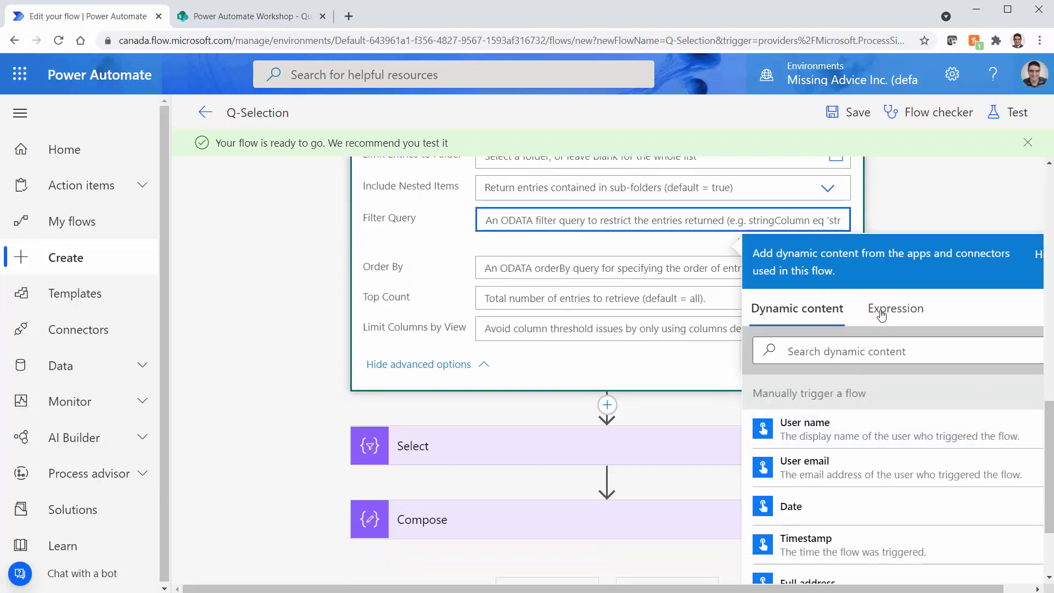
left_click(894, 309)
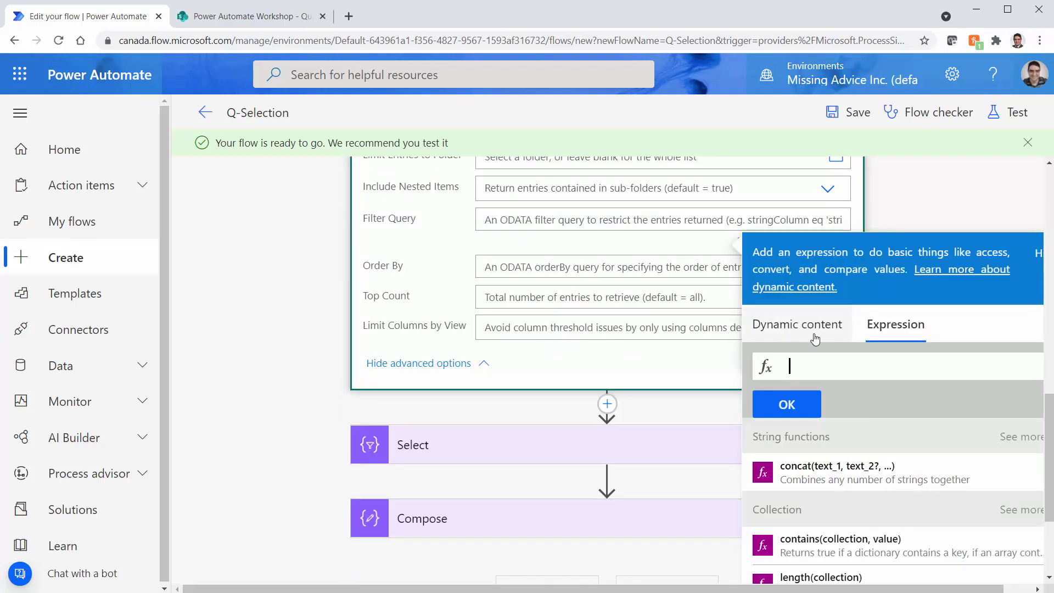
left_click(815, 339)
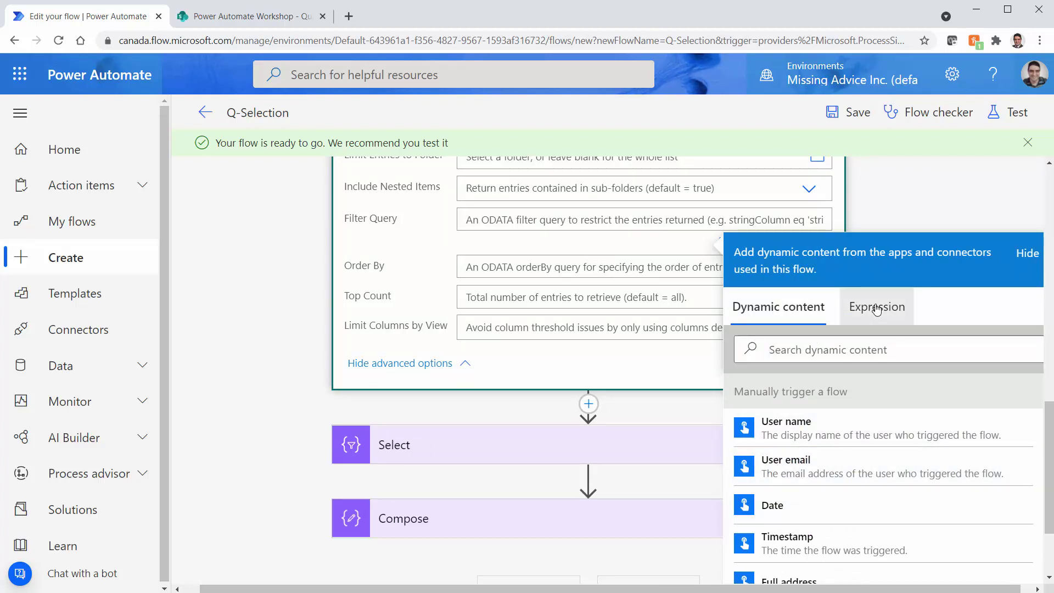
left_click(877, 308)
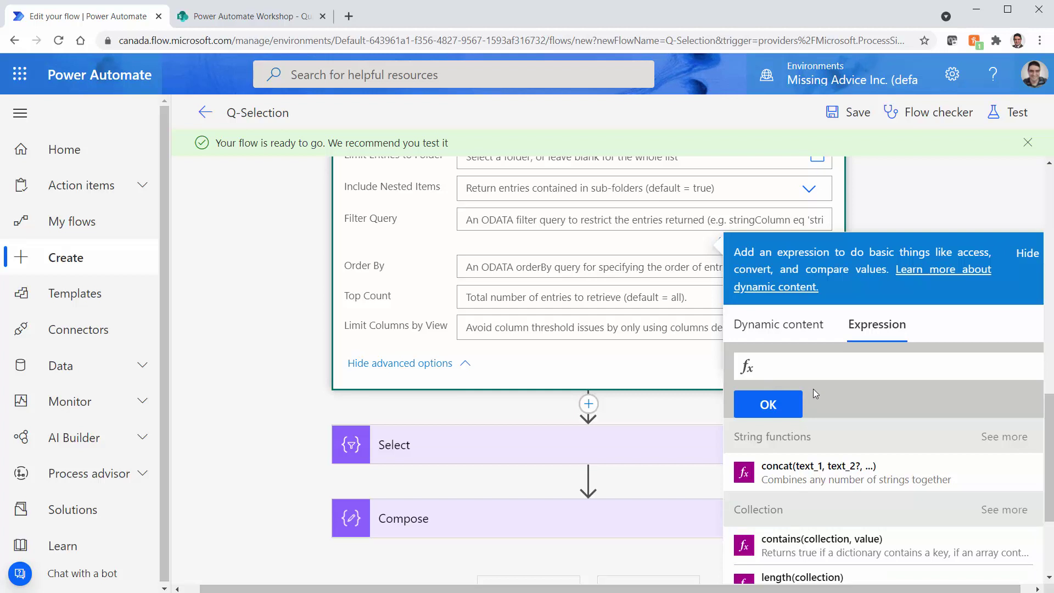
Step: Build an expression indexing variables('Quarter_OData') by int() of the Quarter trigger input
left_click(766, 331)
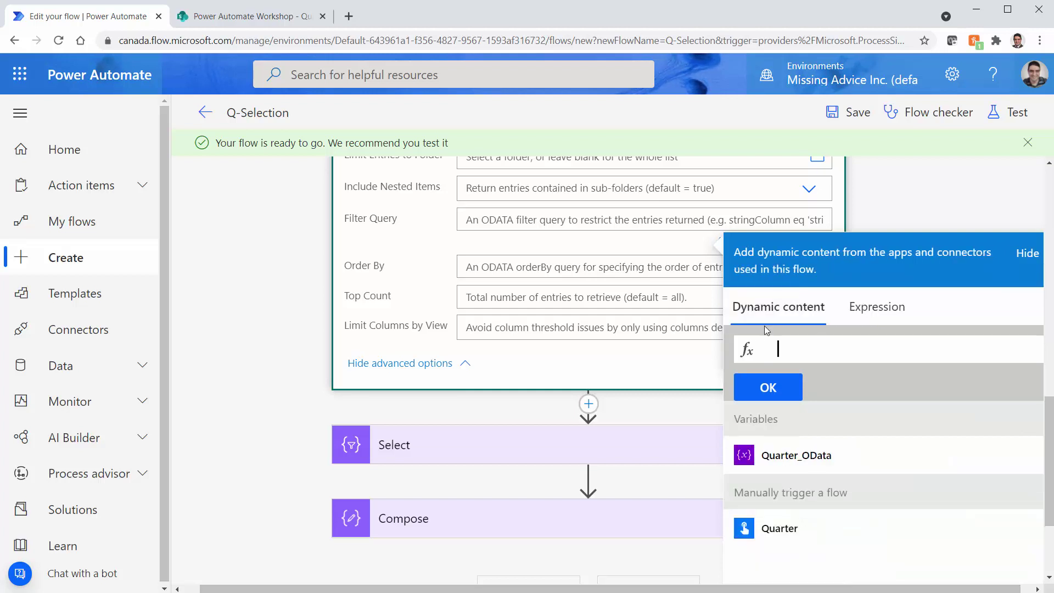
left_click(795, 453)
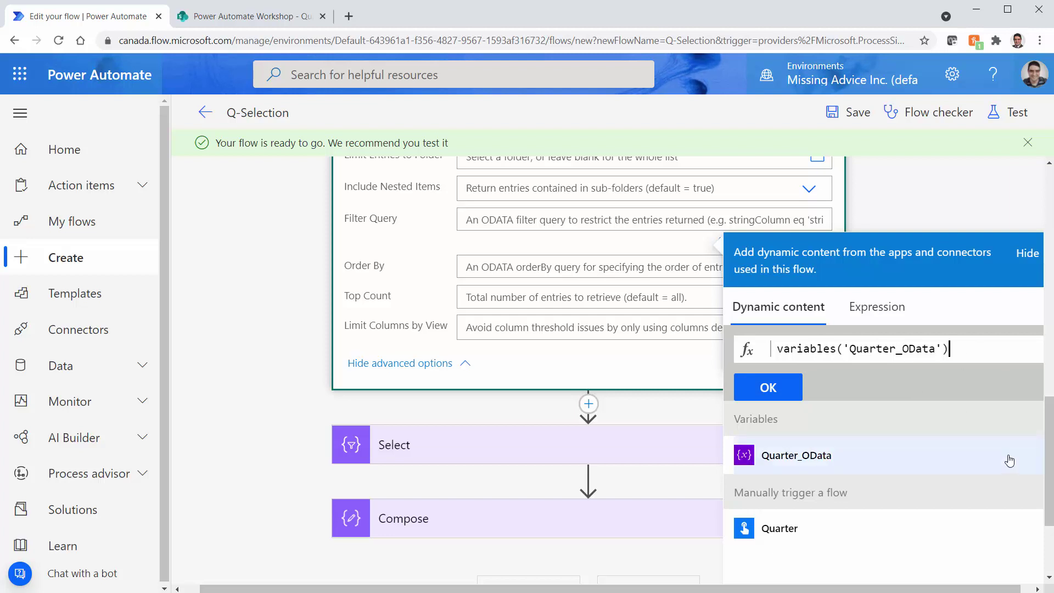
type("[]")
key("Left")
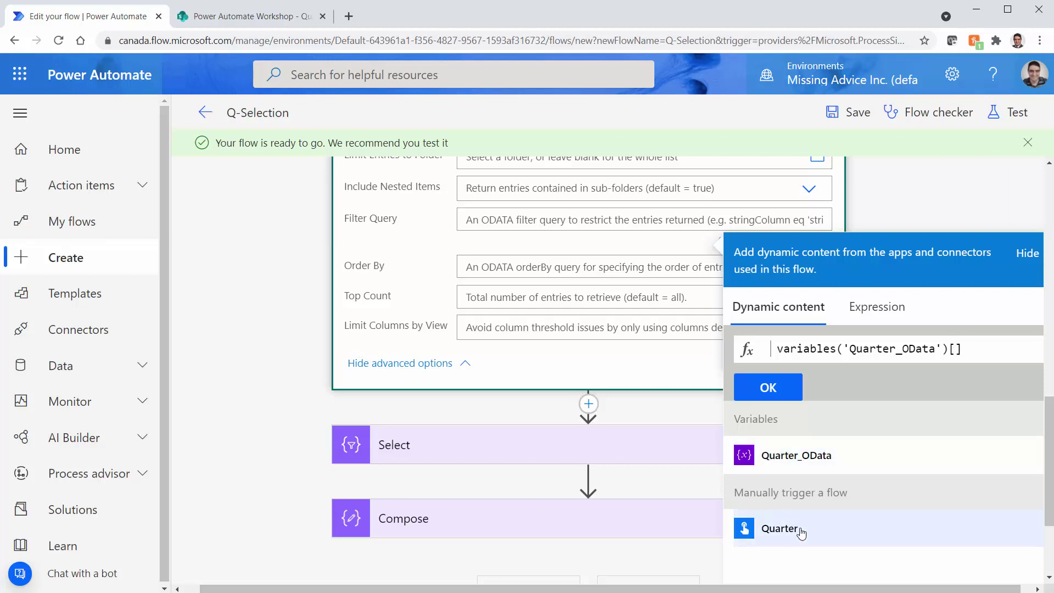
left_click(780, 528)
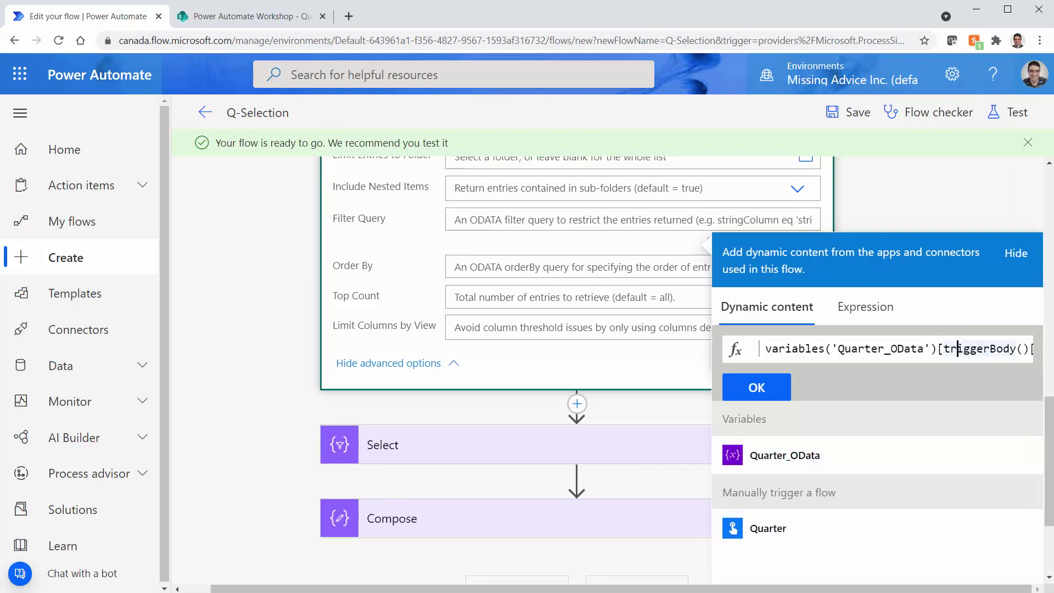
left_click(932, 349)
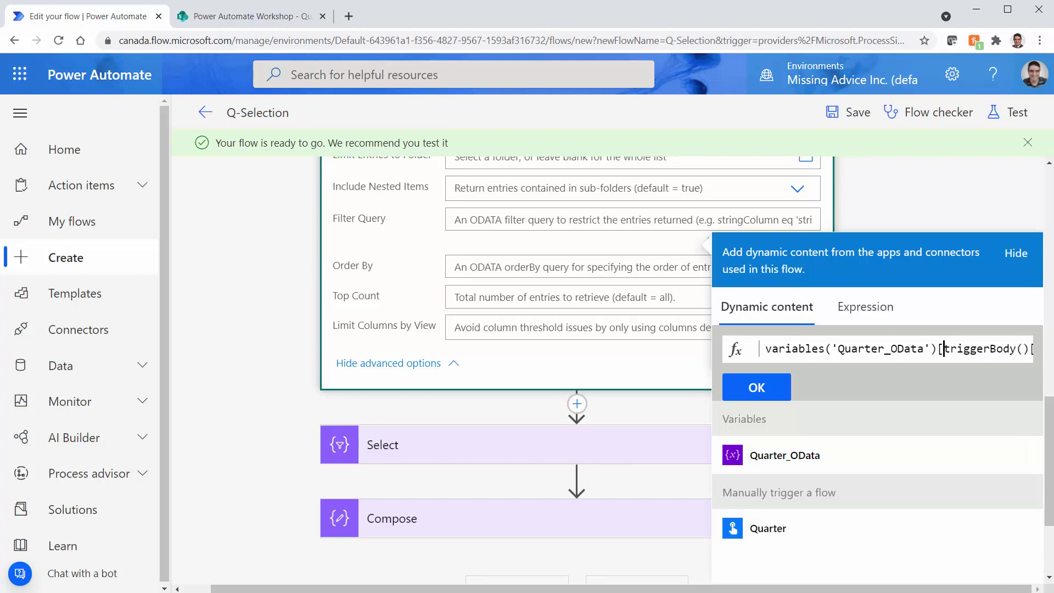
left_click(1001, 349)
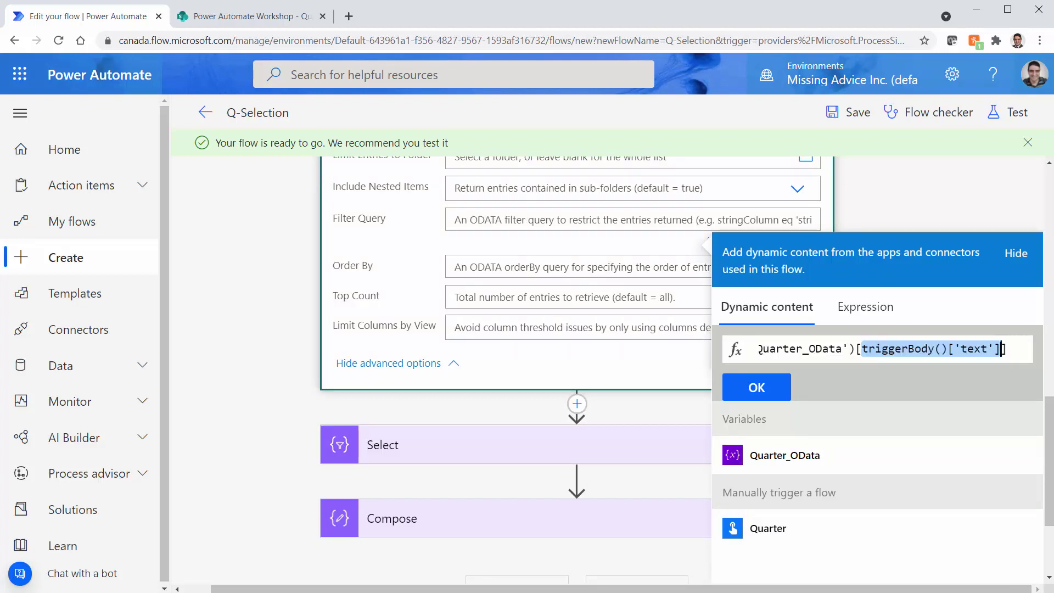
left_click(862, 349)
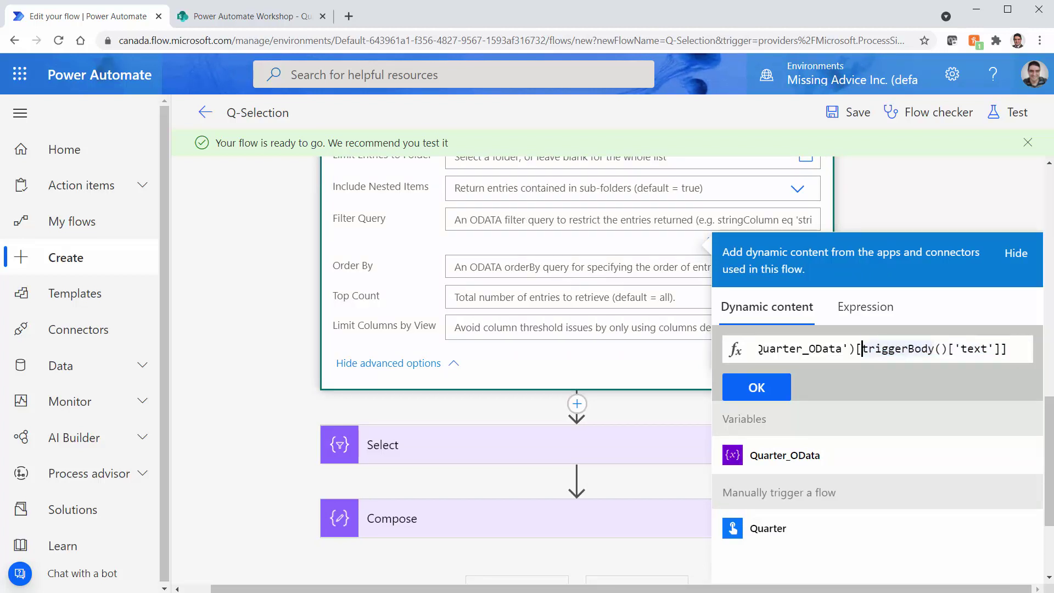
type("int(")
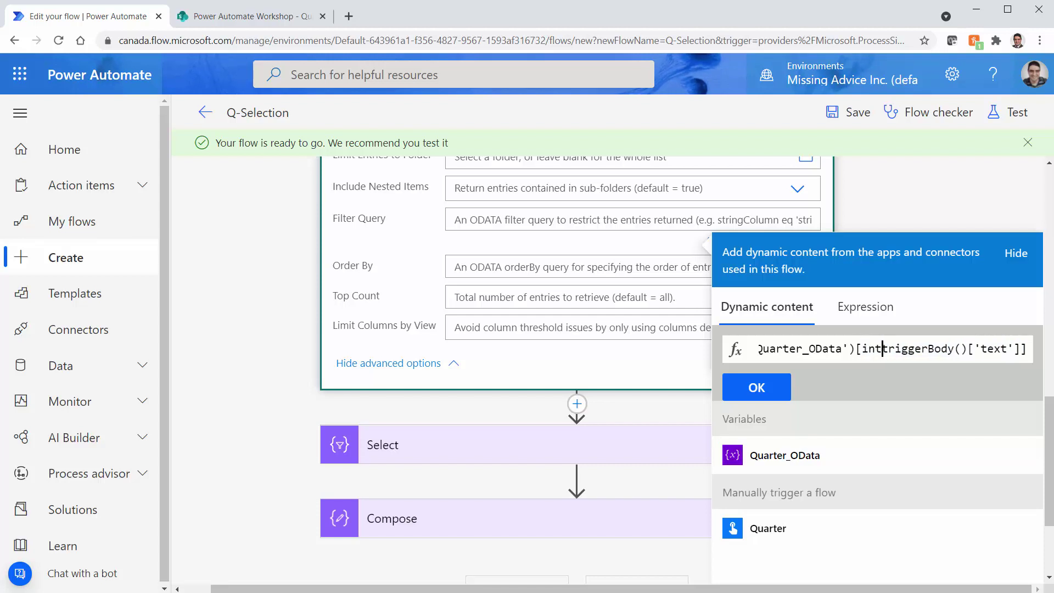
left_click(1003, 349)
key("End")
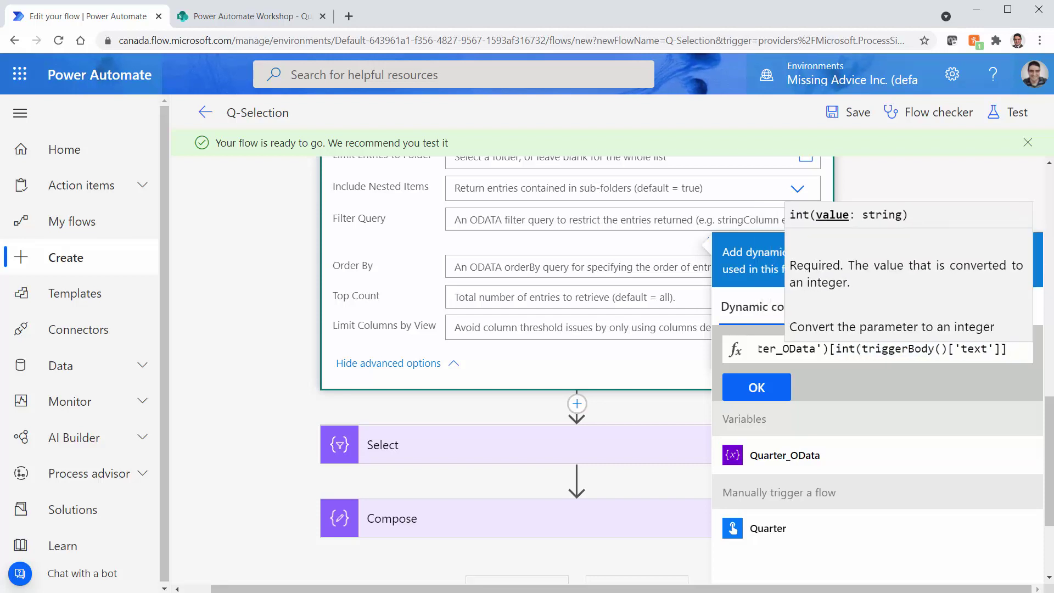
type(")")
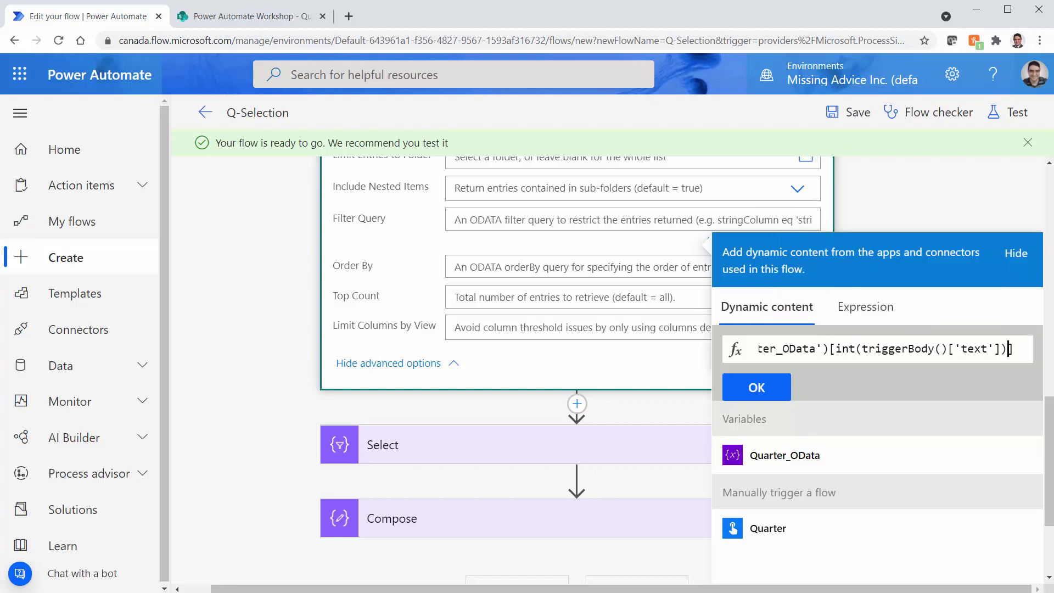
Step: Wrap the index in sub(...,1) and paste the finished expression into Notepad
key("ctrl+Left")
key("ctrl+Left")
key("ctrl+Left")
key("ctrl+Left")
key("ctrl+Left")
key("Left")
type("sub")
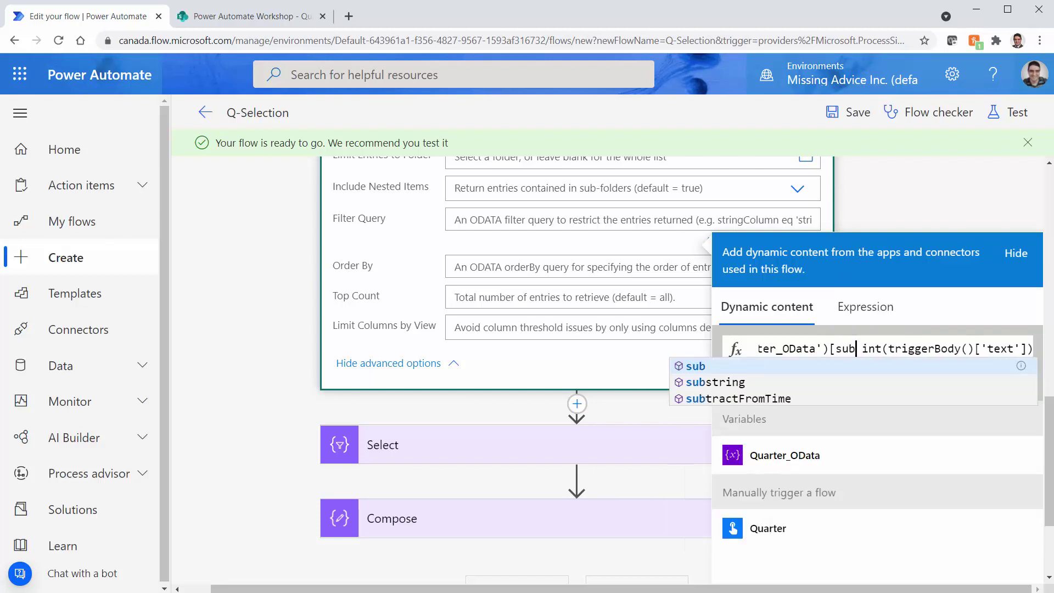
type("(")
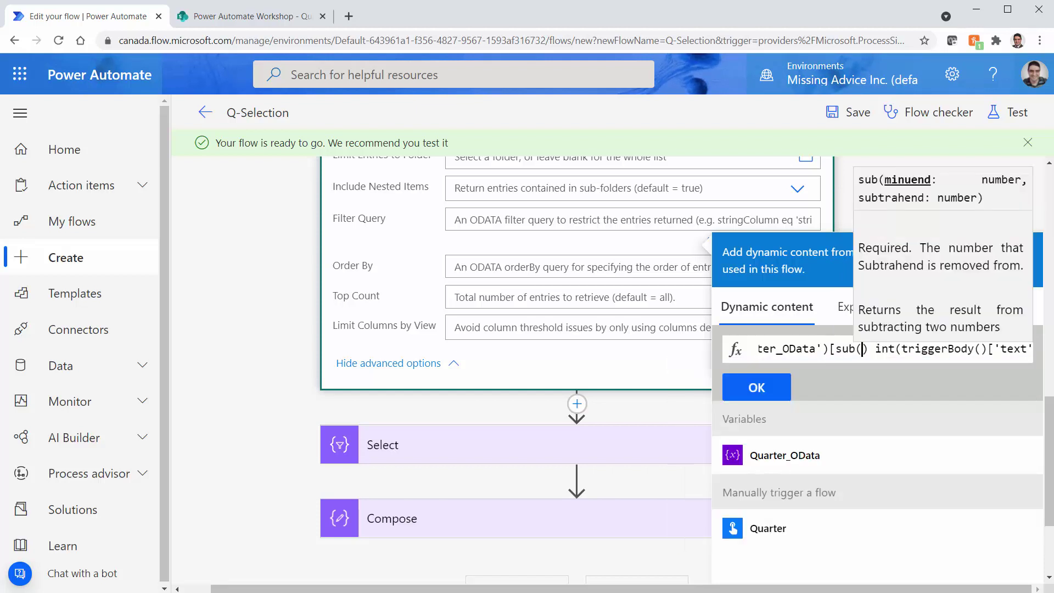
key("Delete")
key("Delete")
key("End")
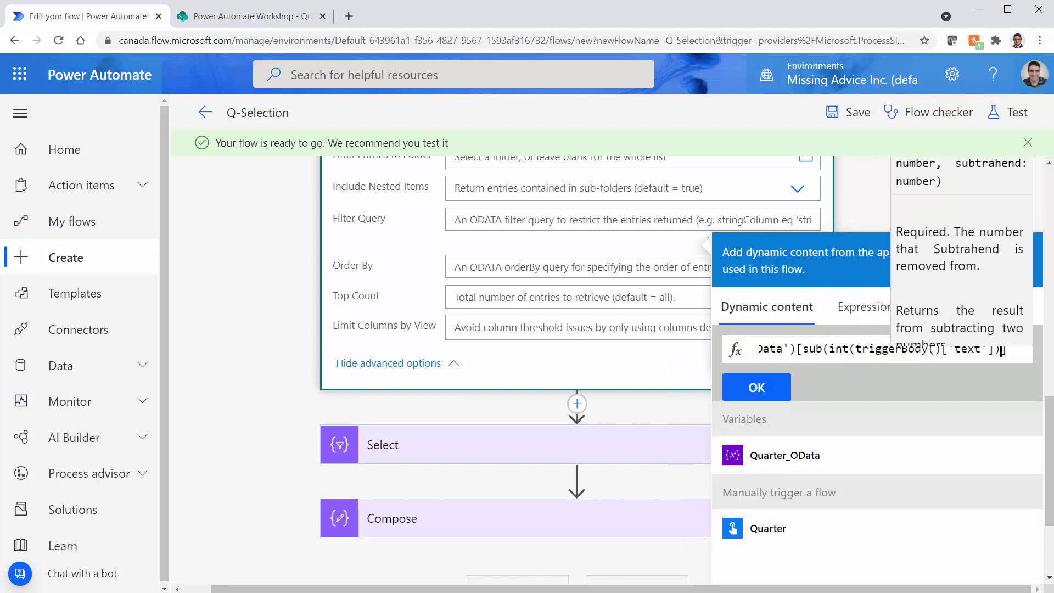
type(",1")
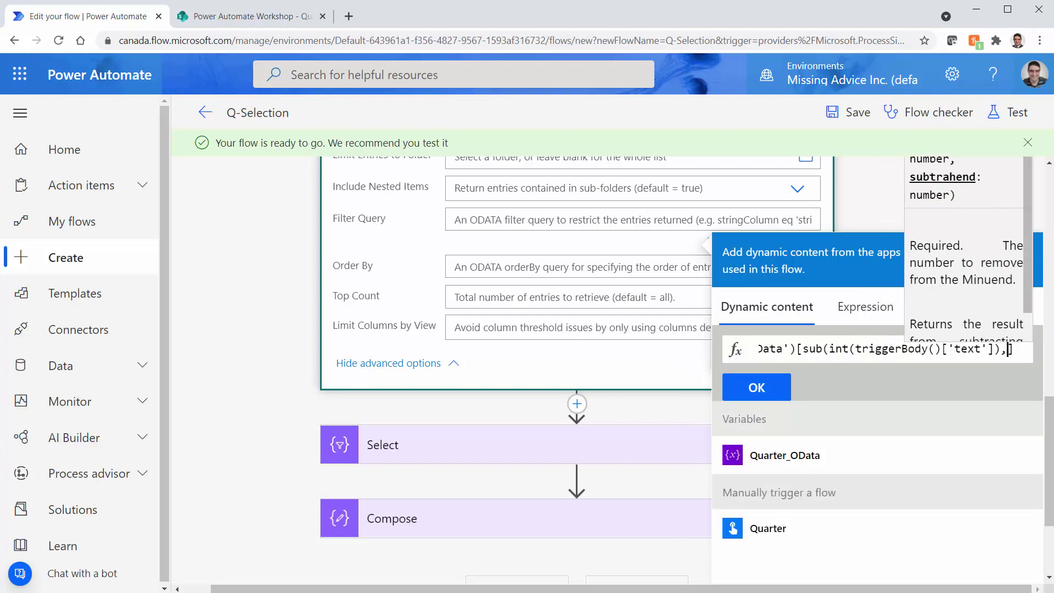
type(")")
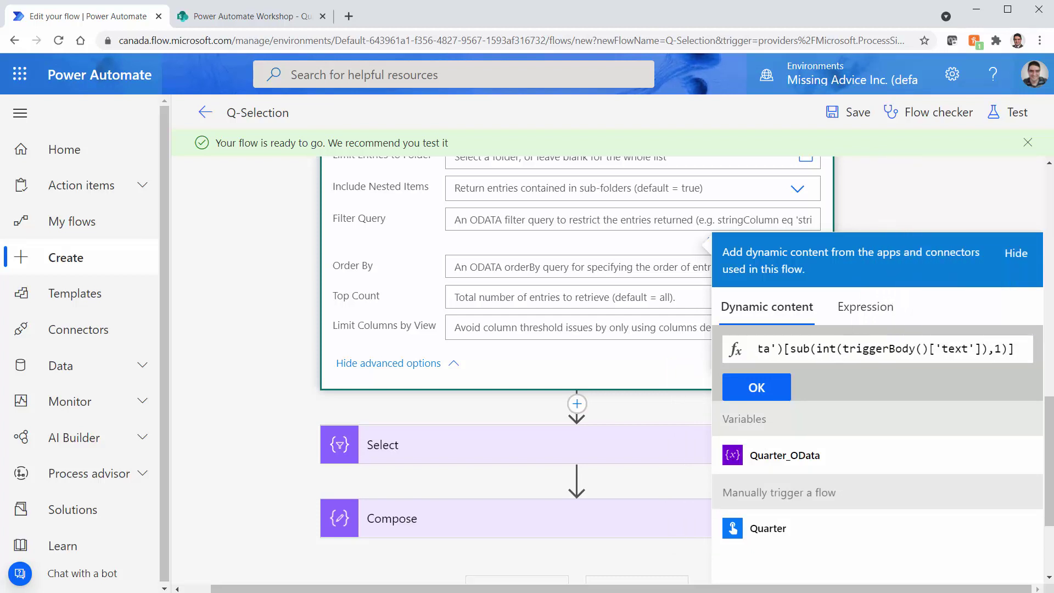
key("ctrl+a")
key("ctrl+c")
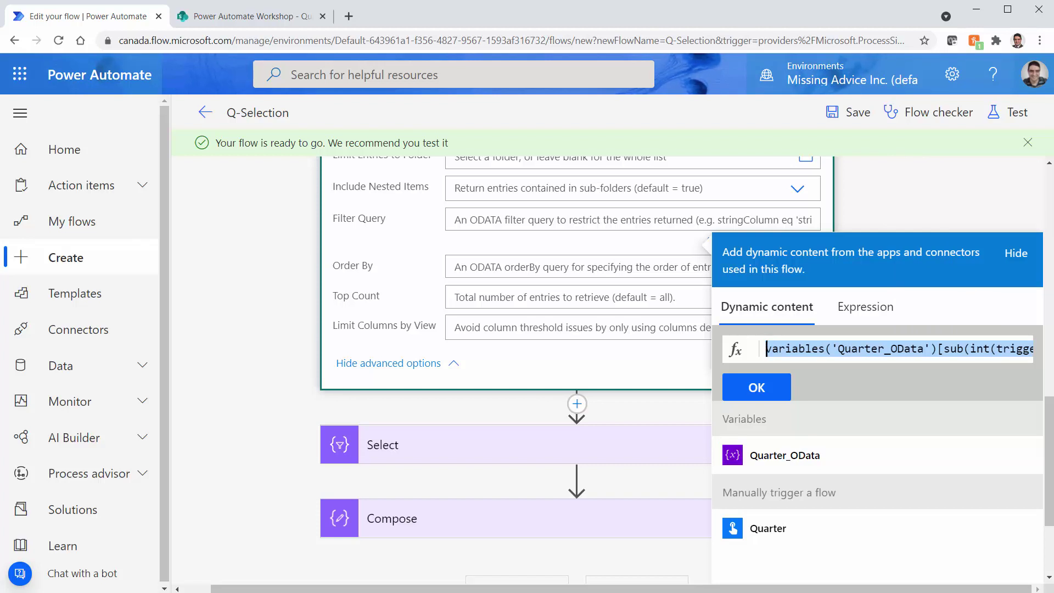
key("alt+Tab")
key("ctrl+v")
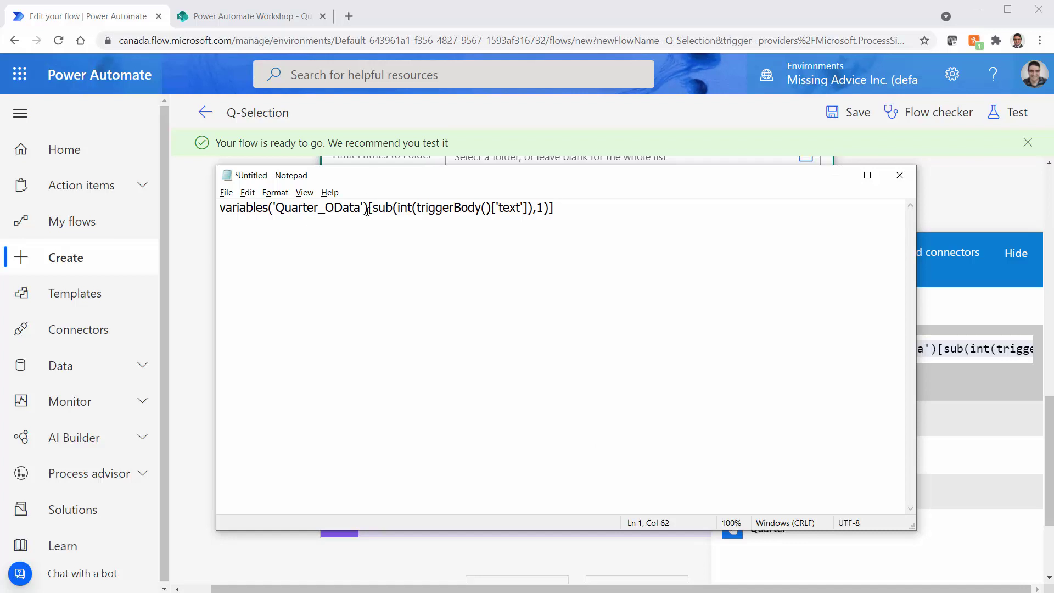
Step: In Notepad, highlight variables('Quarter_OData'), triggerBody()['text'], int() and sub( in turn to explain each, then return to the flow editor
left_click_drag(367, 211, 221, 208)
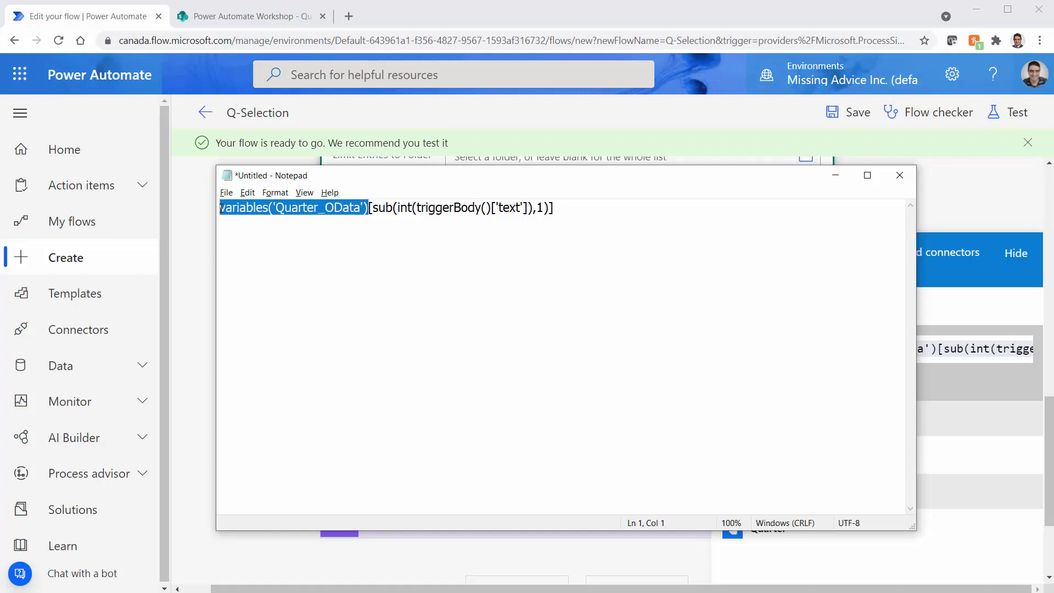
left_click(372, 210)
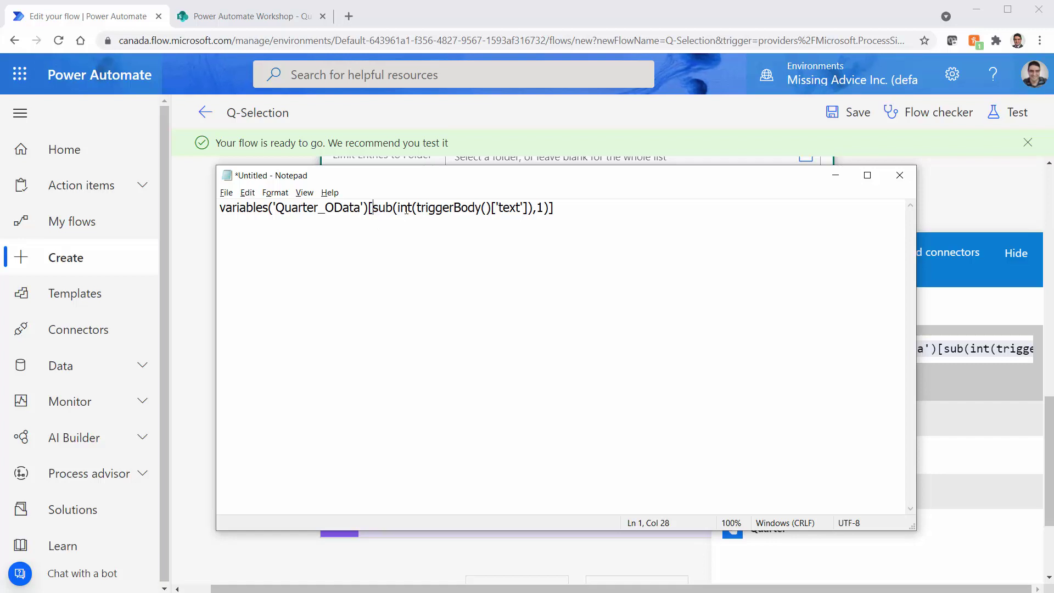
left_click_drag(416, 208, 526, 211)
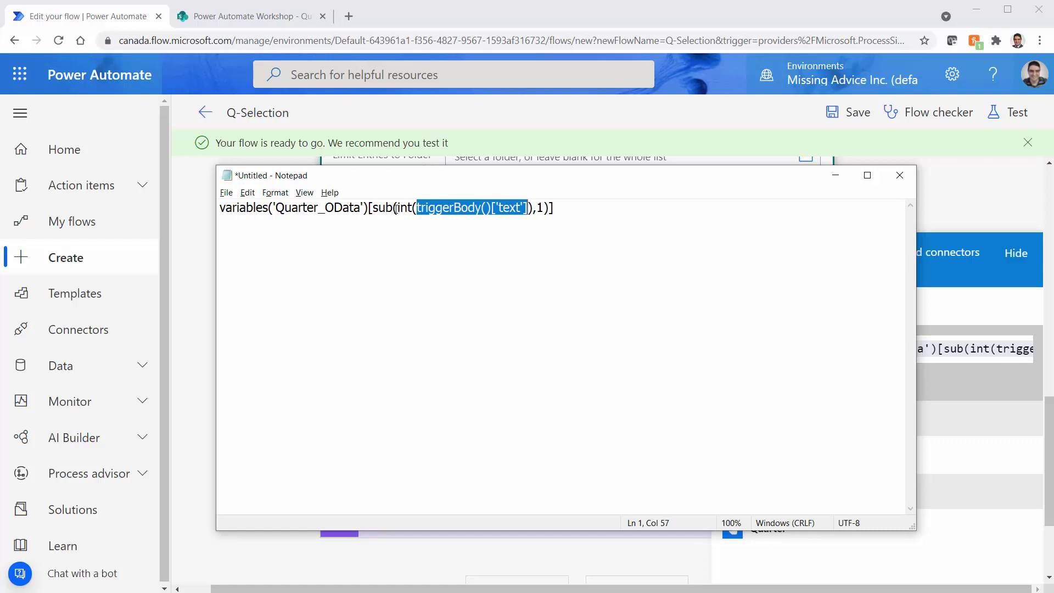
left_click_drag(399, 209, 533, 212)
left_click_drag(372, 209, 399, 210)
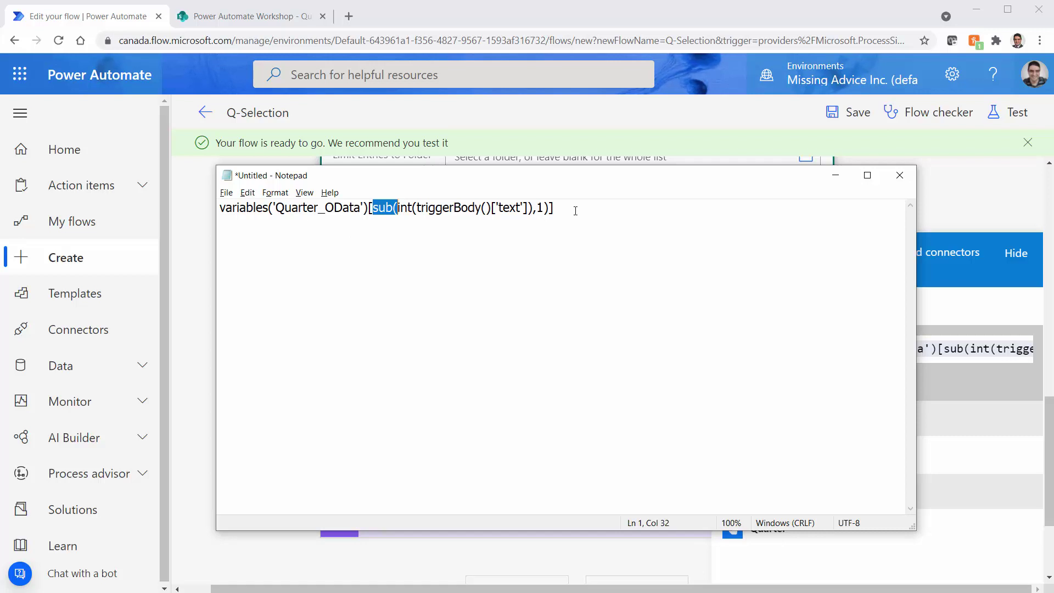
left_click(601, 211)
left_click(629, 12)
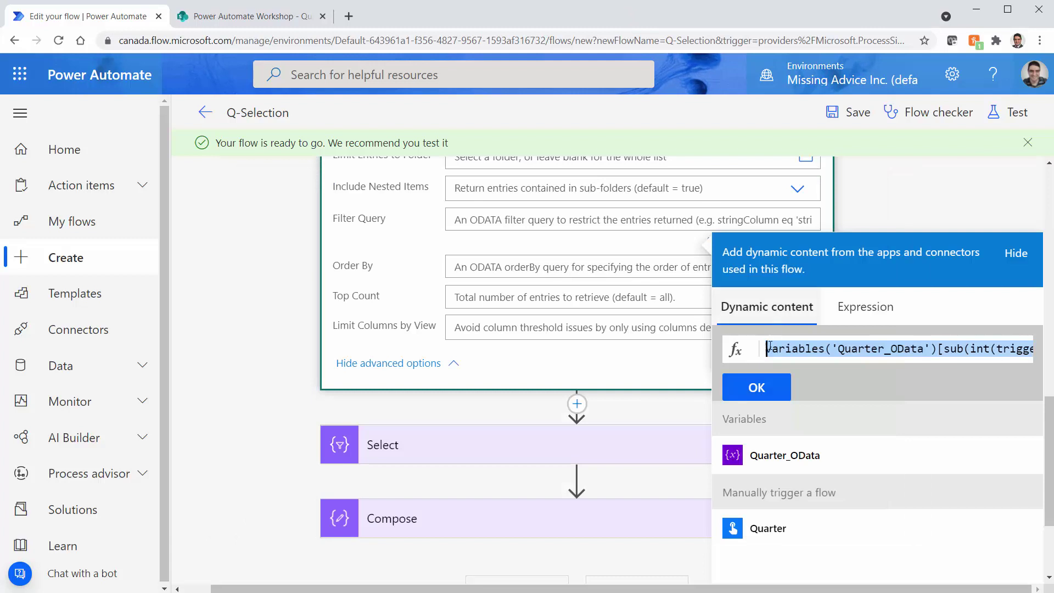
Step: Insert the variables('Quarter_OData') expression into Get items' Filter Query, save the flow, and start a manual test
left_click(764, 388)
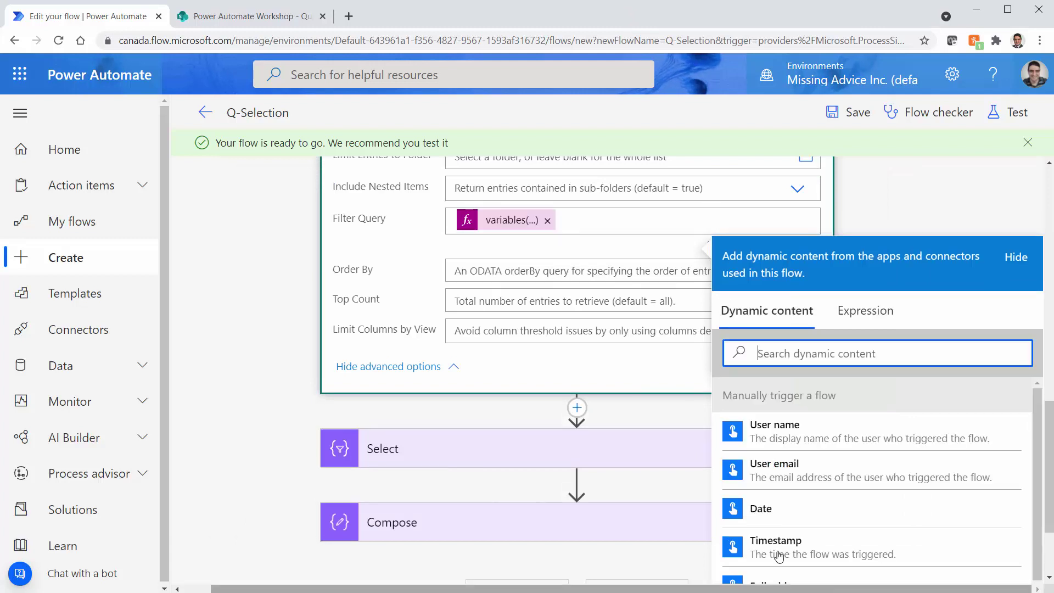
left_click(858, 114)
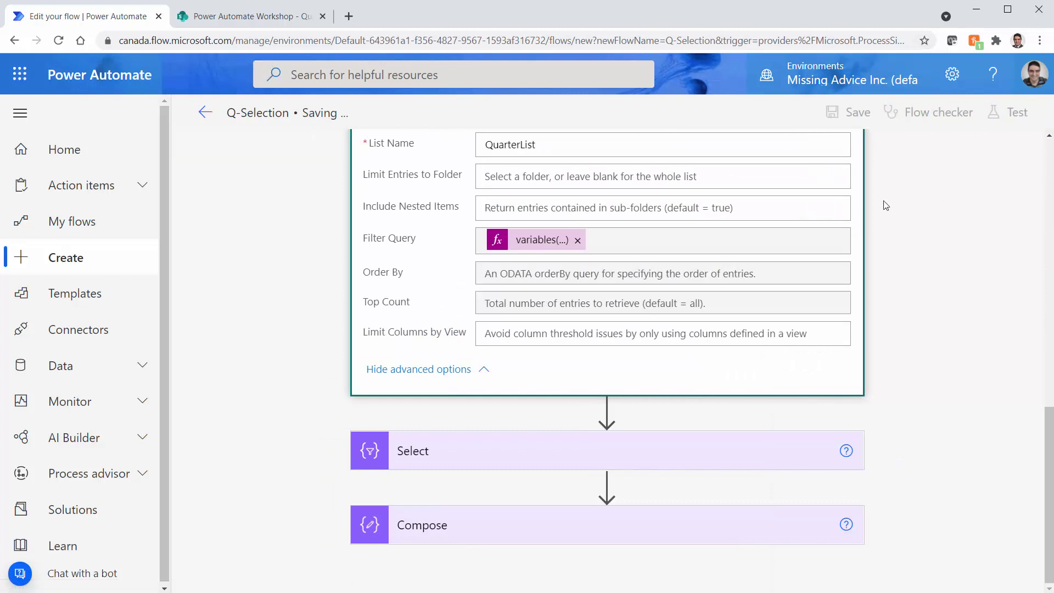
left_click(1014, 115)
left_click(829, 565)
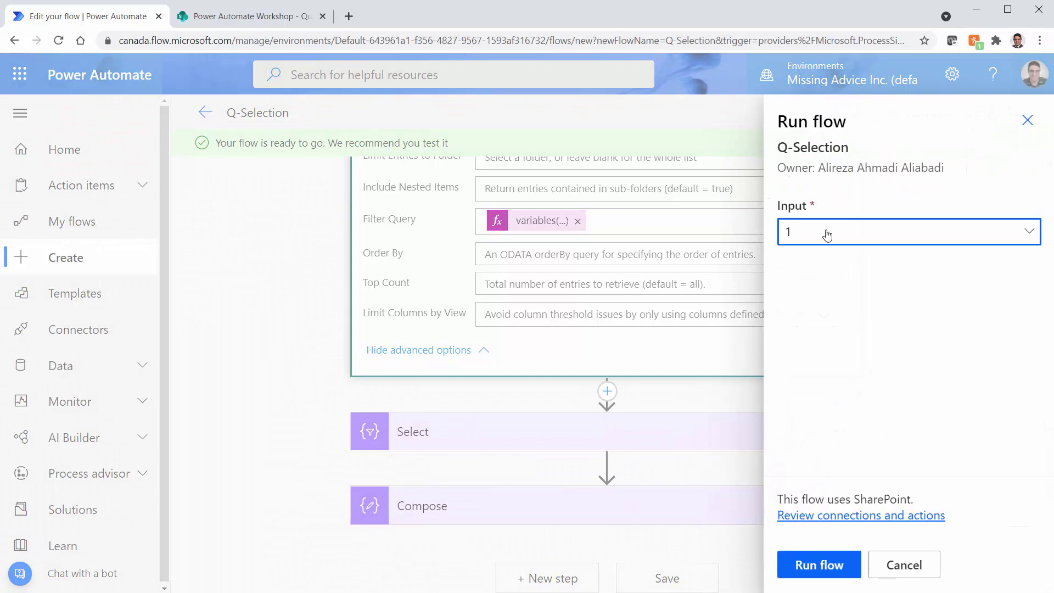
Step: Run the manual test with quarter 2 as the input
left_click(827, 235)
left_click(798, 295)
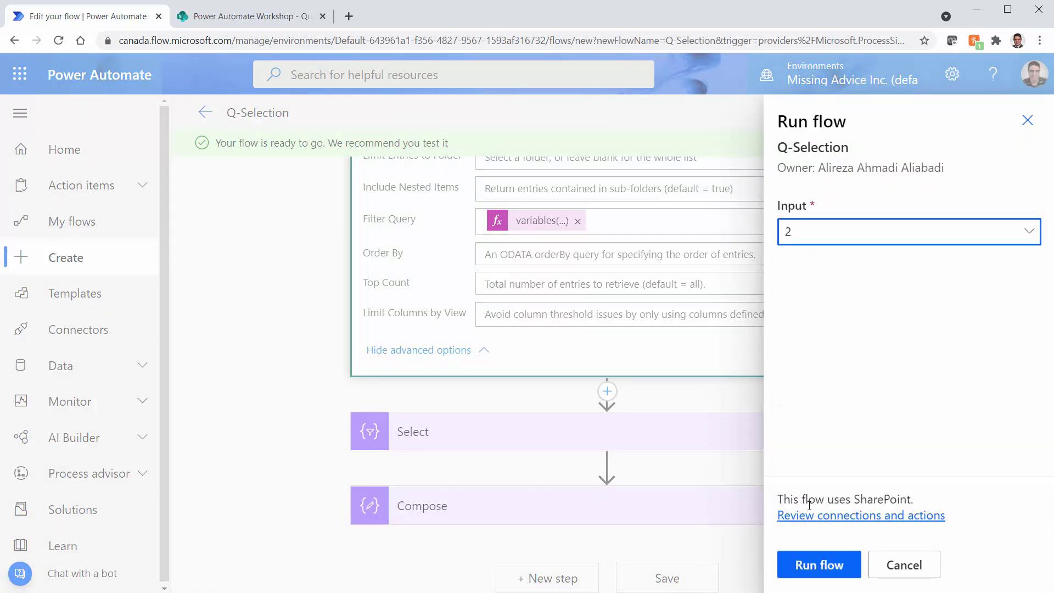
left_click(815, 566)
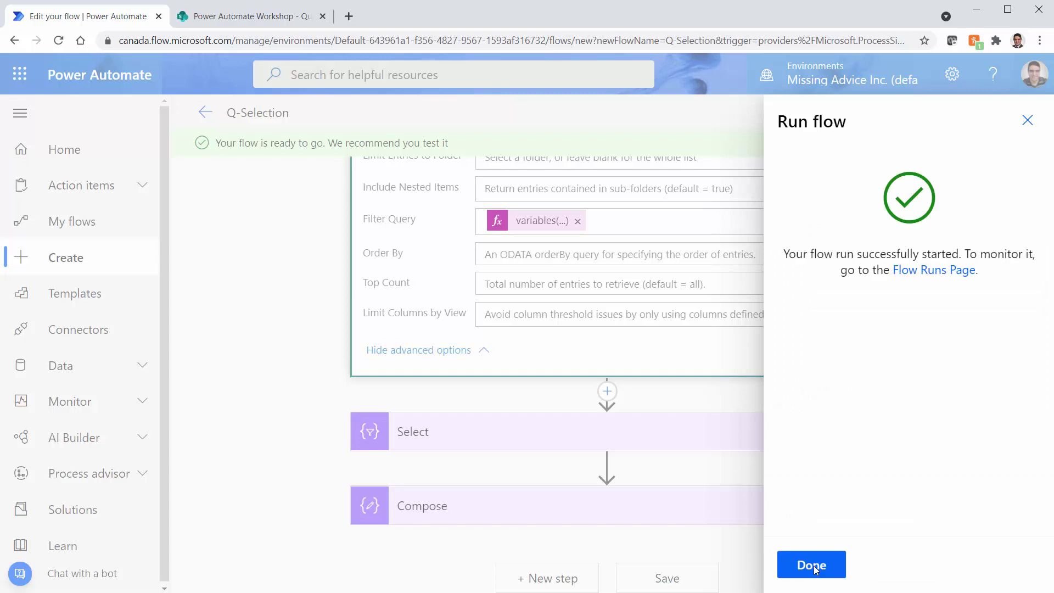
left_click(813, 568)
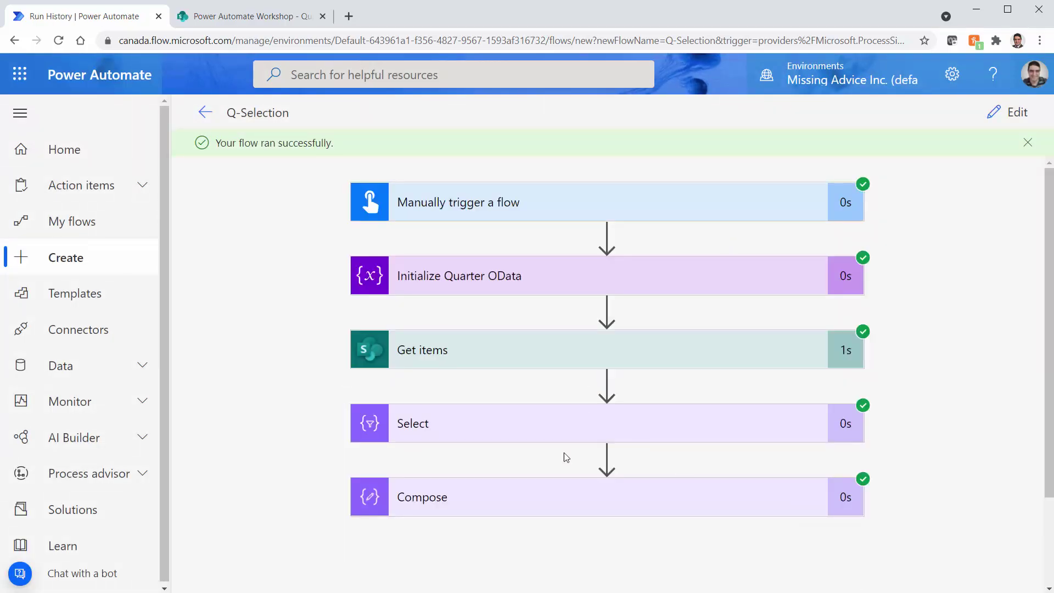
Step: Check that Compose returns Q2 items Q2-1 through Q2-4, then reopen the flow for editing
left_click(564, 497)
scroll(892, 436, "down", 6)
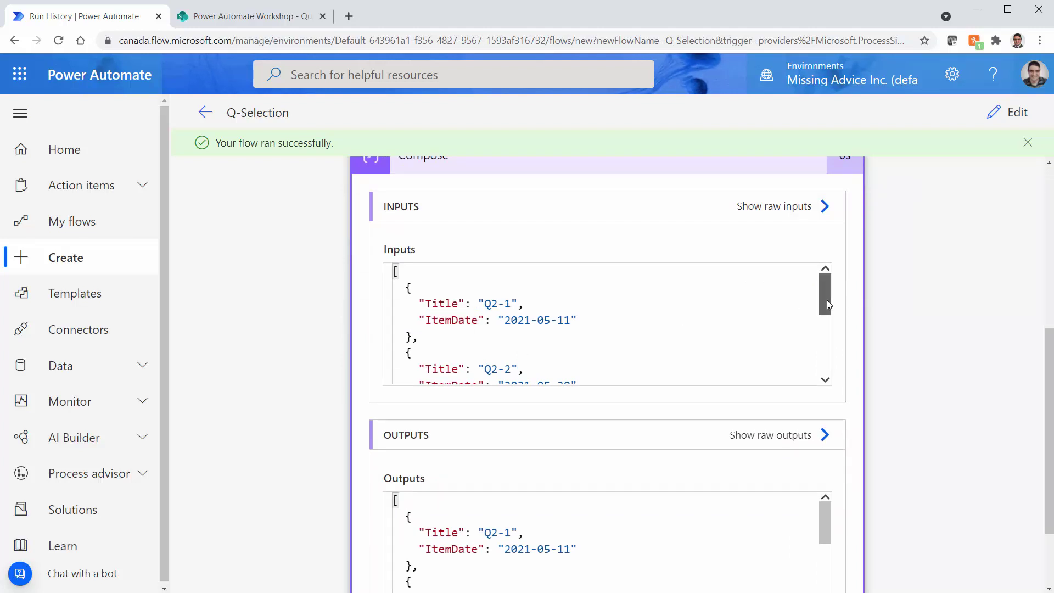
left_click_drag(827, 306, 808, 263)
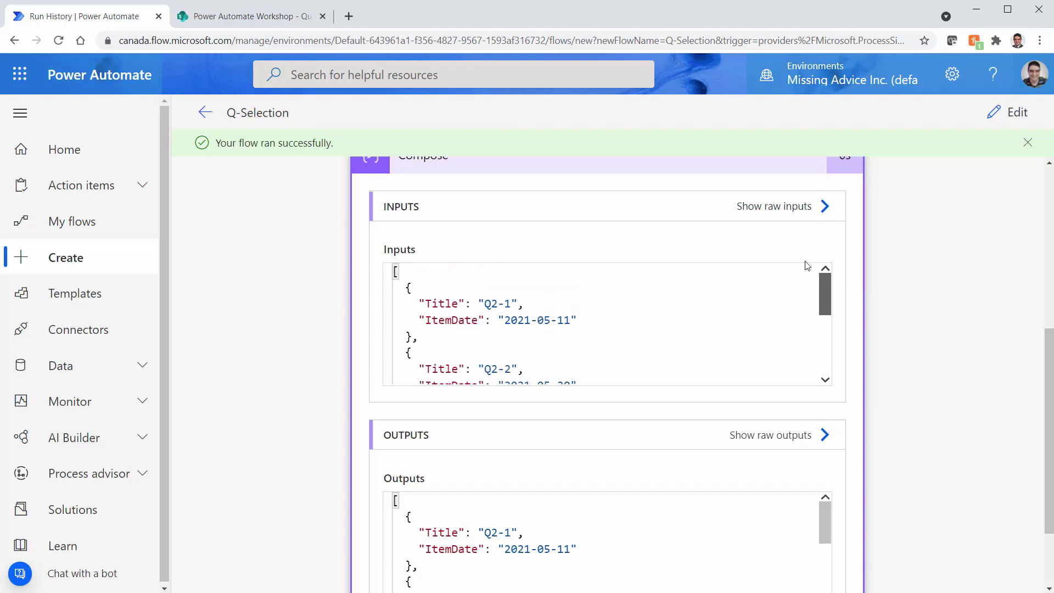
left_click(1010, 112)
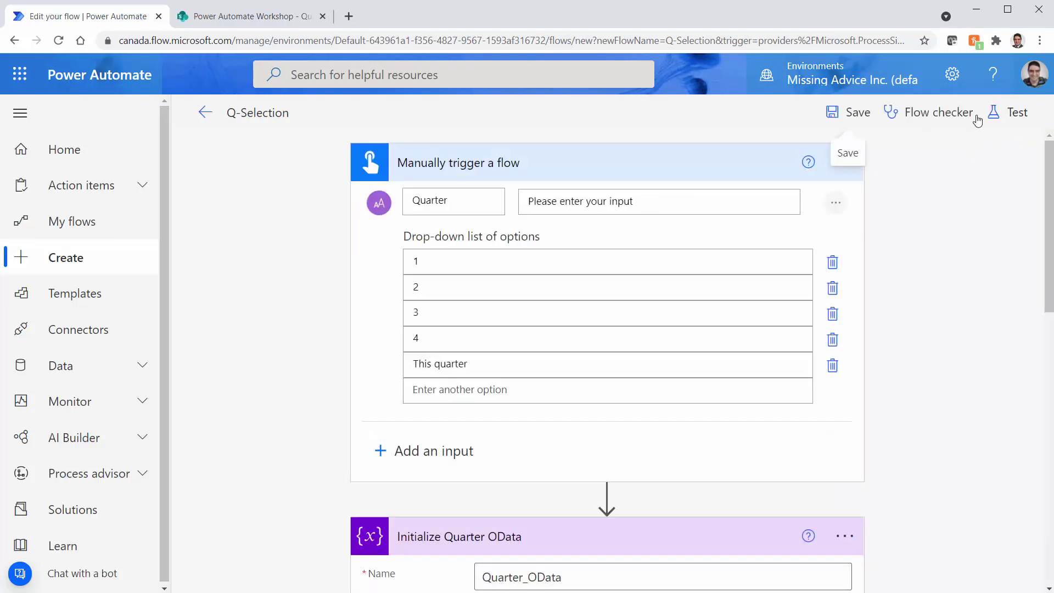
Step: Test-run the flow with quarter 3 as the input
left_click(1017, 113)
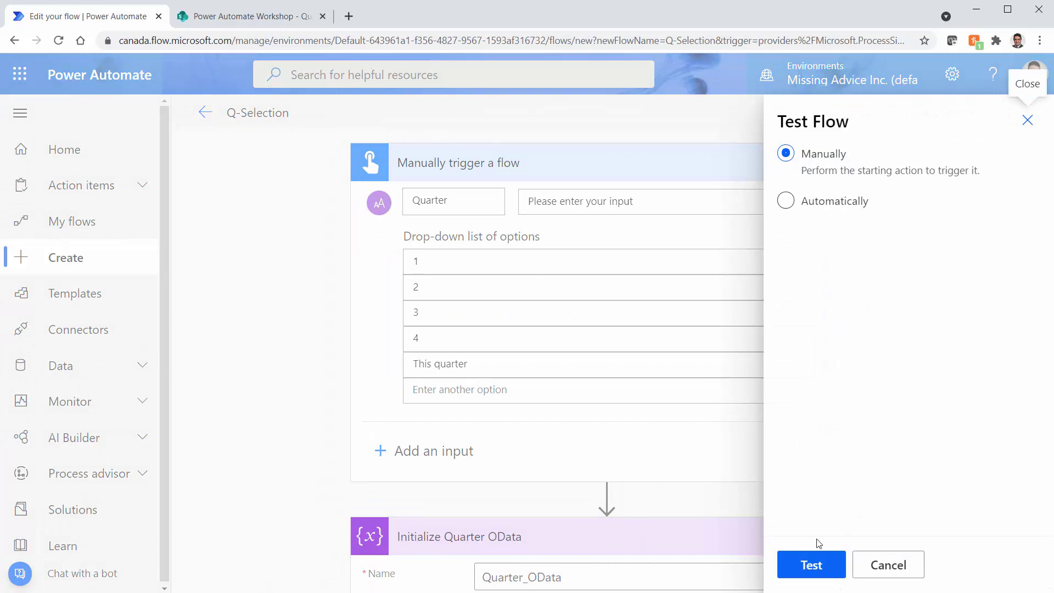
left_click(803, 577)
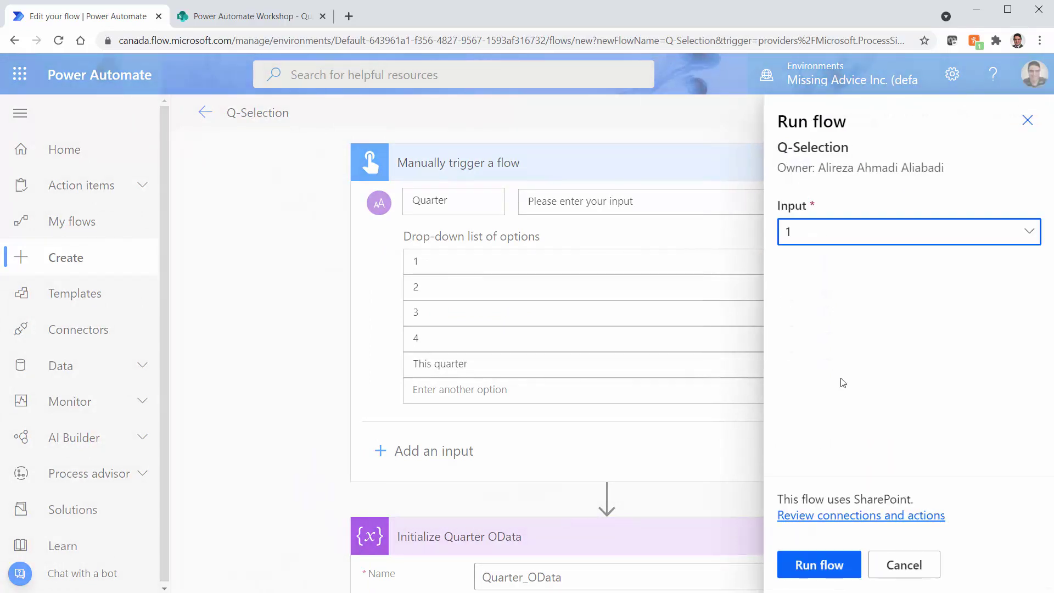
left_click(844, 243)
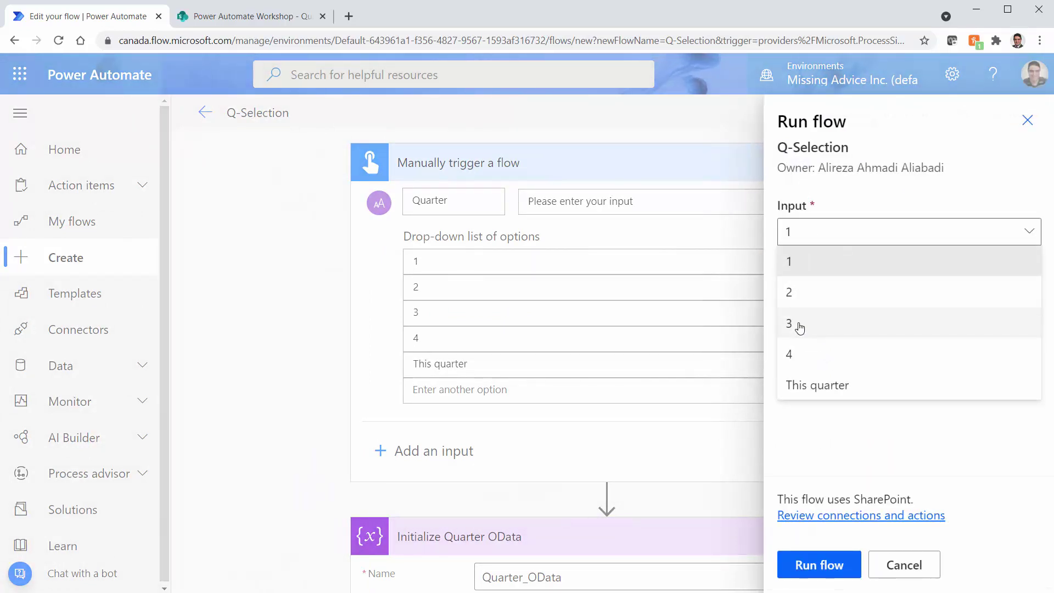
left_click(800, 327)
left_click(819, 565)
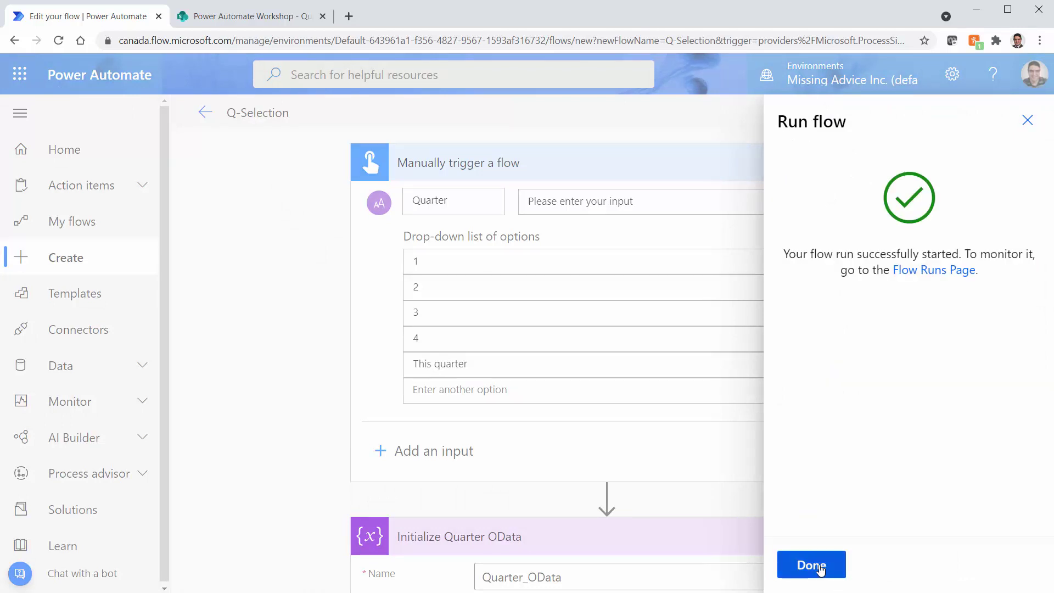
left_click(820, 567)
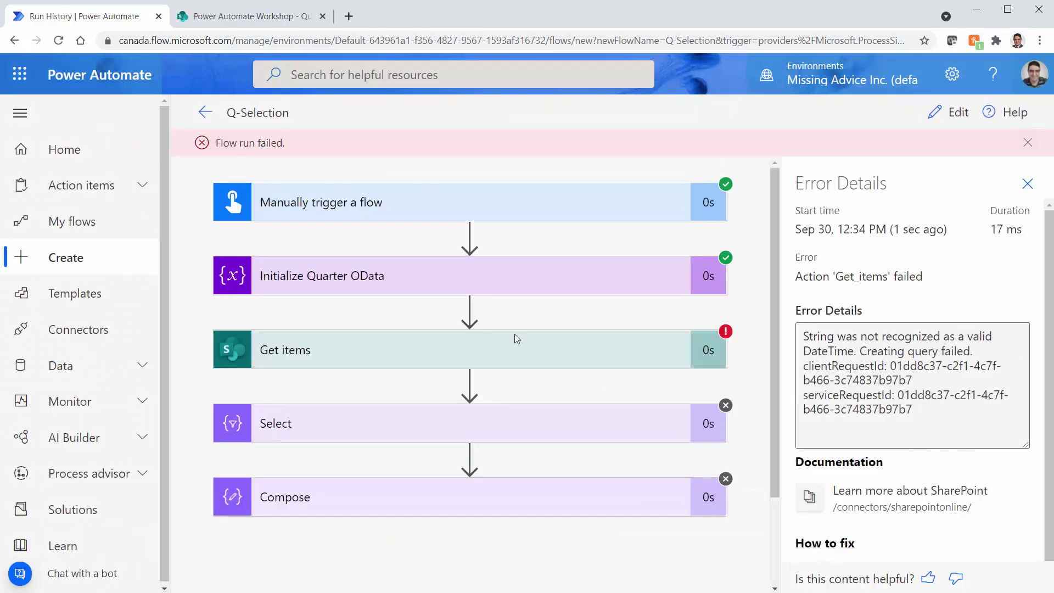
Step: Fix the third range's date from '2021-010' to '2021-10' in Quarter_OData and save
left_click(956, 115)
scroll(710, 466, "down", 7)
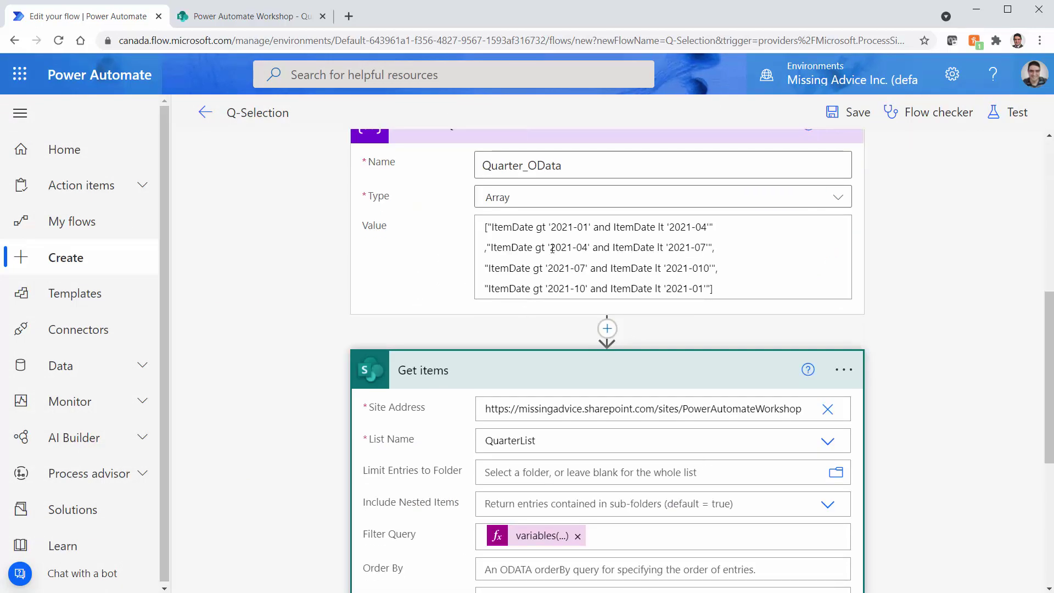
left_click(552, 248)
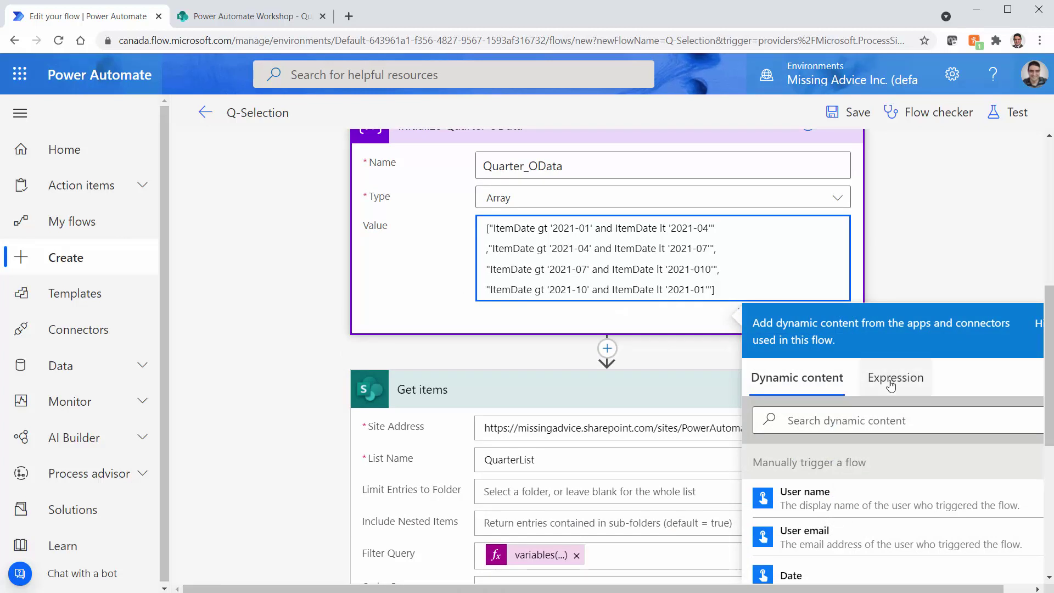
key("BackSpace")
left_click(853, 113)
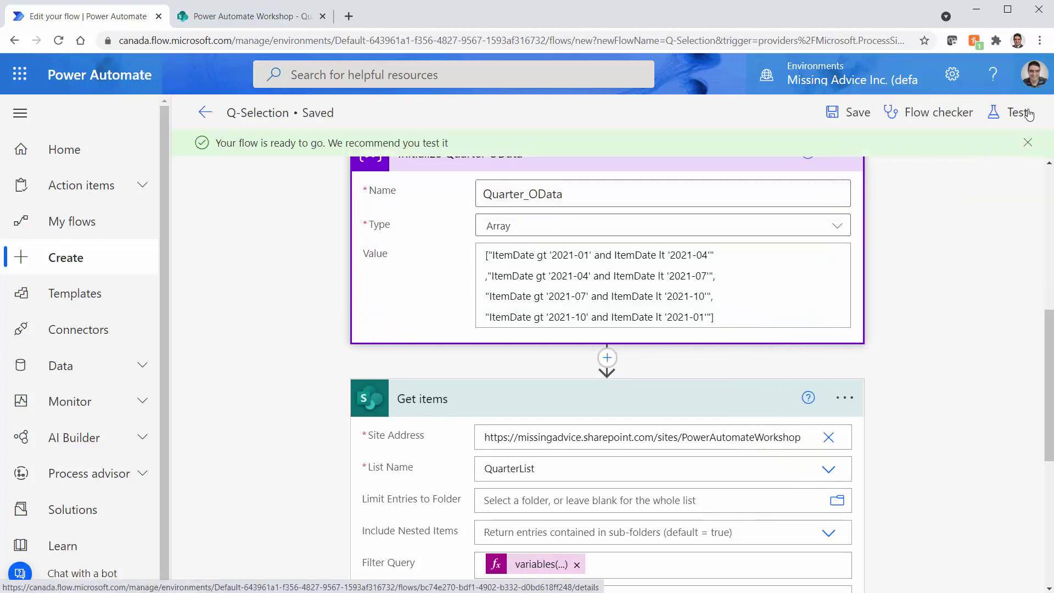
Step: Rerun the manual test with quarter 3 as the input
left_click(1017, 112)
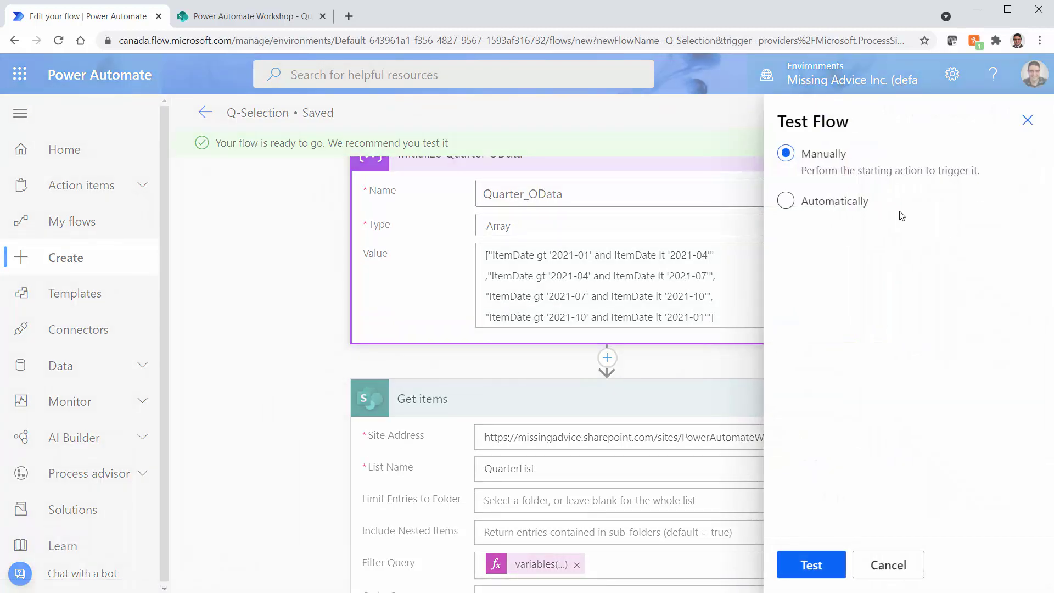
left_click(812, 565)
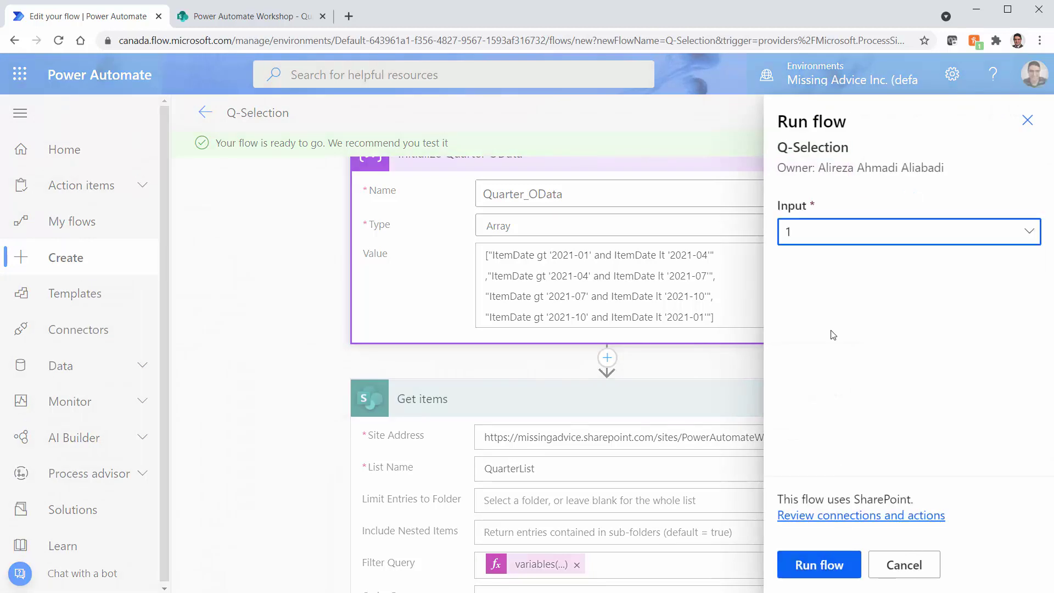
left_click(802, 233)
left_click(791, 329)
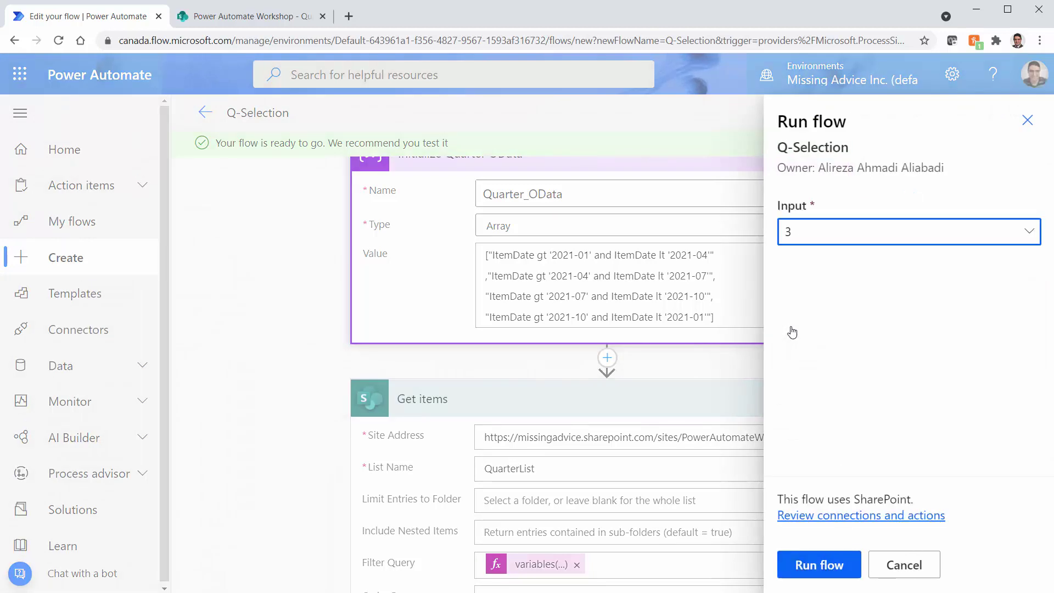
left_click(812, 566)
left_click(813, 568)
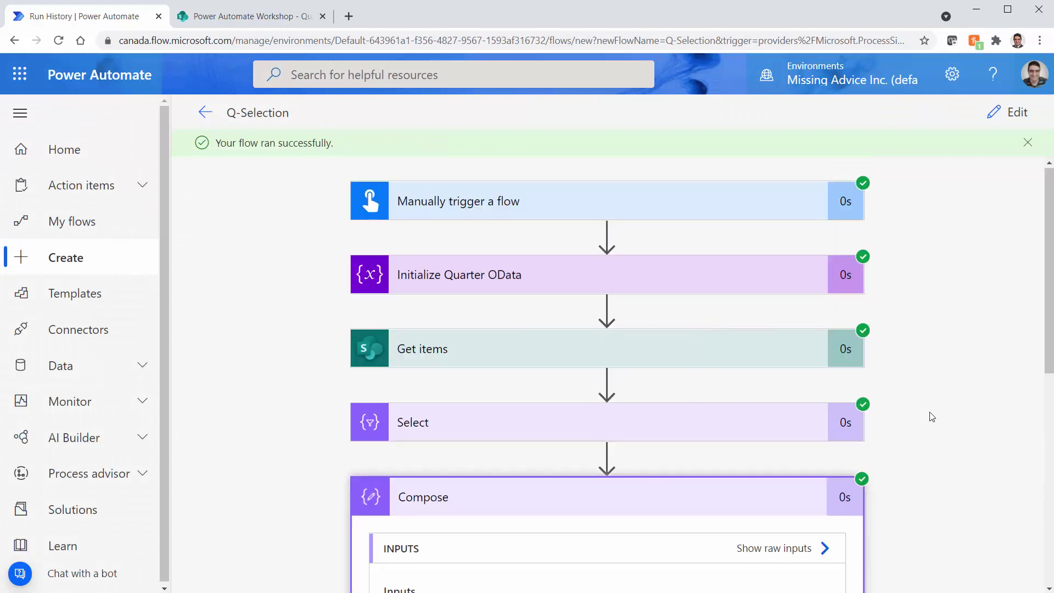
Step: Confirm Compose now returns Q3 items such as Q3-1 and Q3-2, then resume editing
scroll(783, 513, "down", 7)
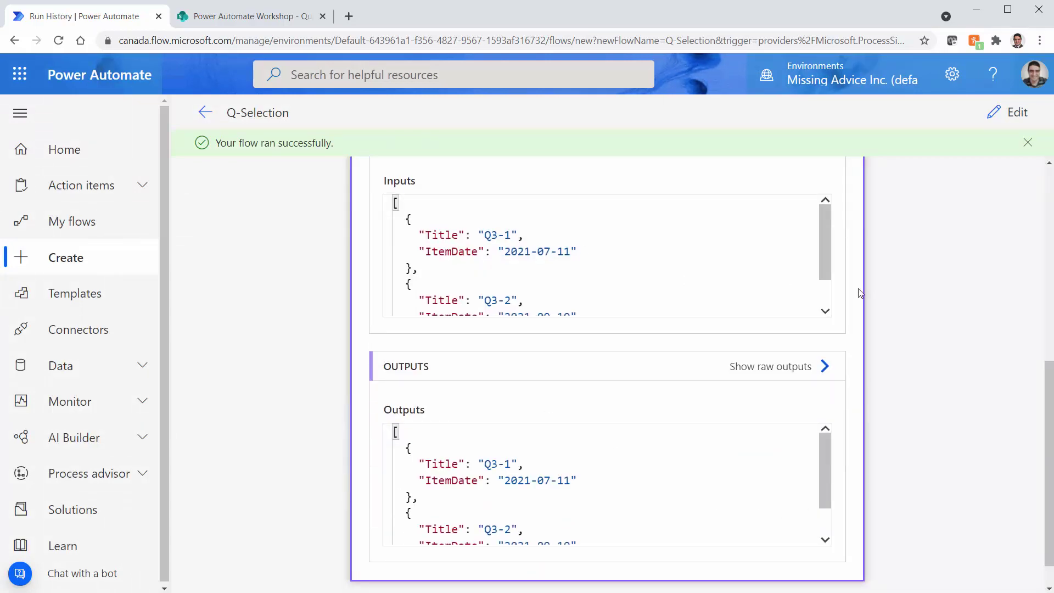
left_click_drag(829, 265, 921, 196)
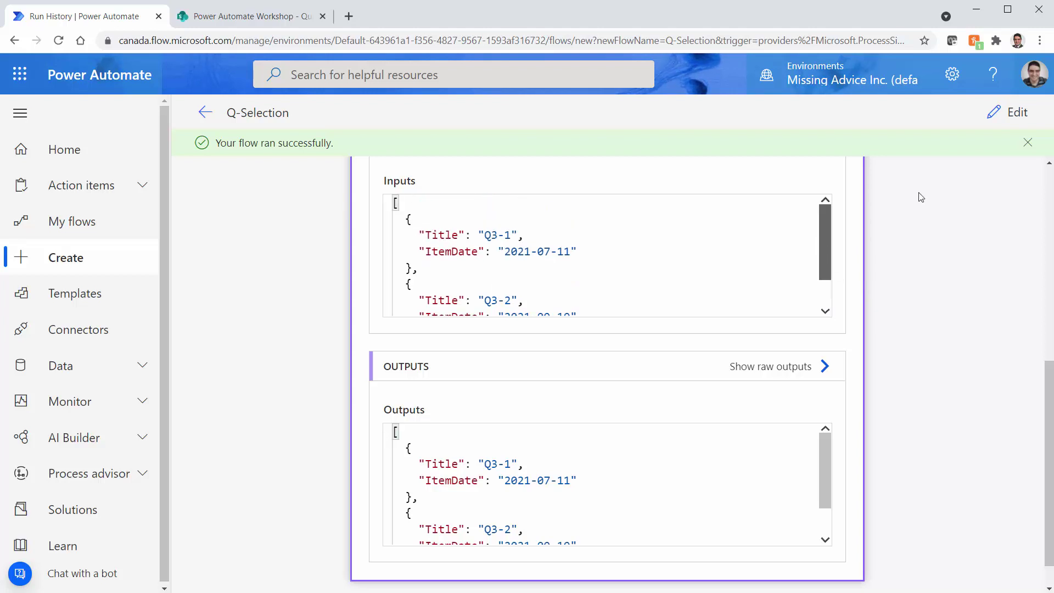
left_click(1009, 116)
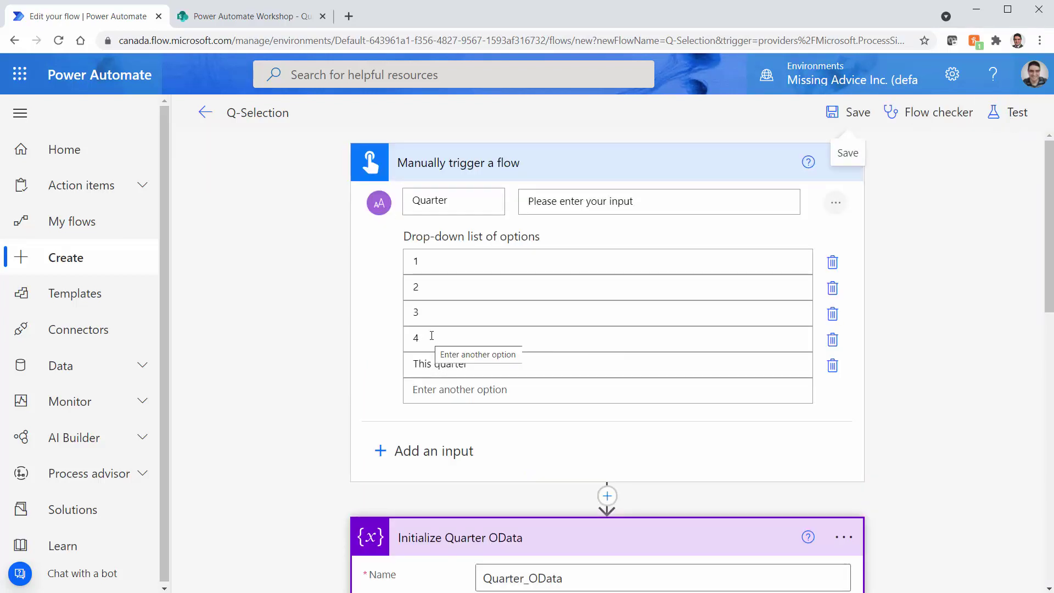
Step: Test-run the flow with quarter 4 as the input
left_click(1019, 117)
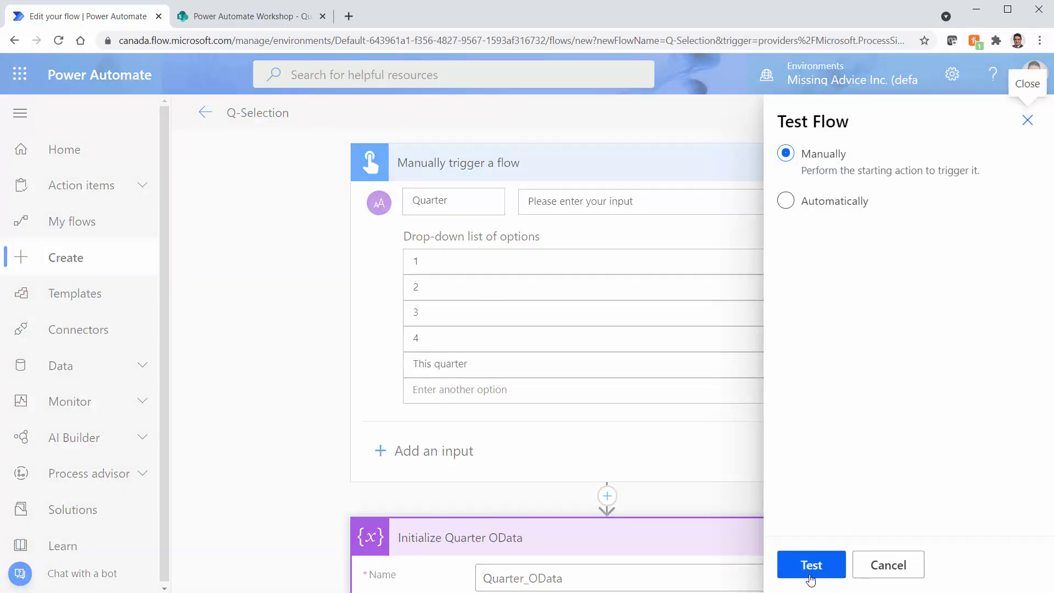
left_click(811, 566)
left_click(819, 244)
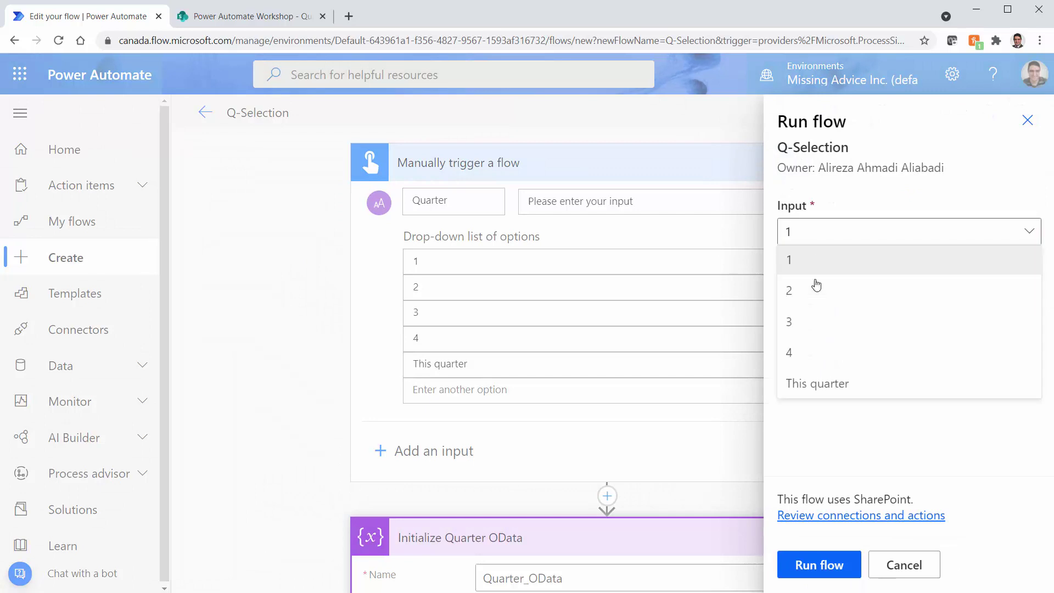
left_click(795, 355)
left_click(818, 569)
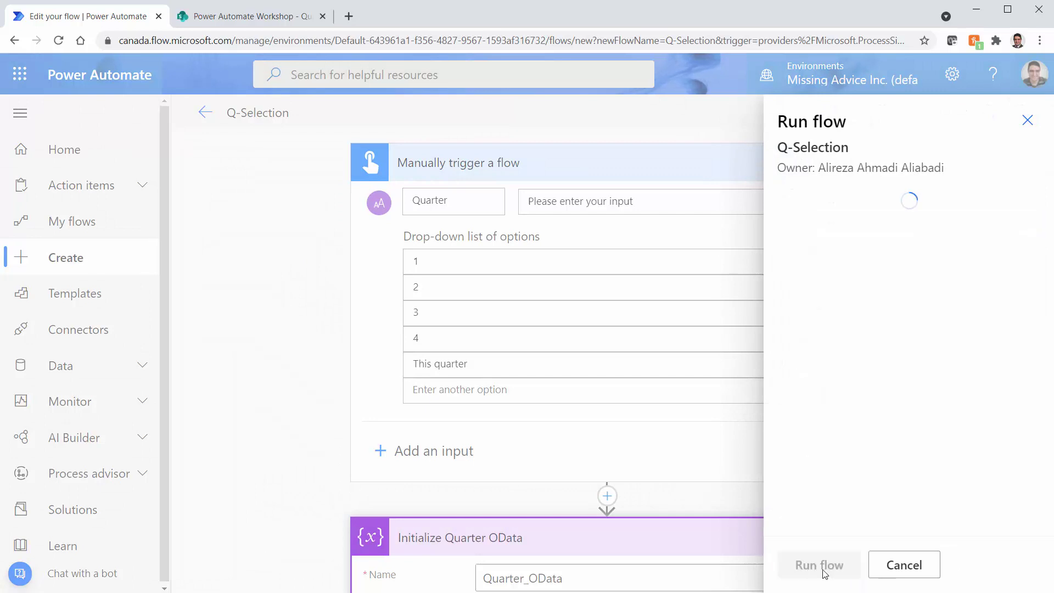
left_click(822, 569)
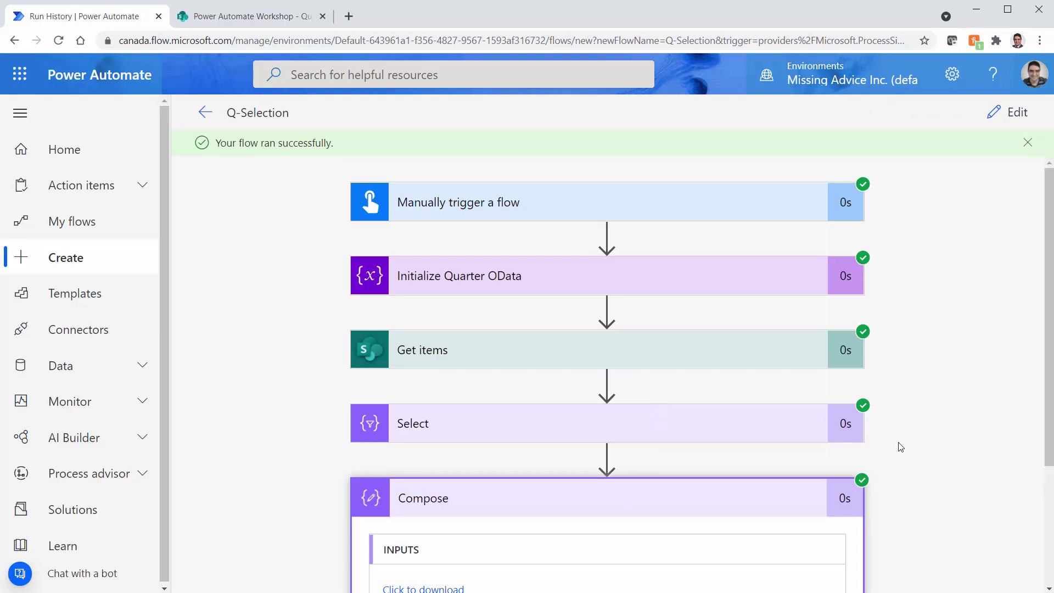
Step: Inspect the empty Compose raw inputs for quarter 4, then reopen the flow for editing
scroll(890, 456, "down", 3)
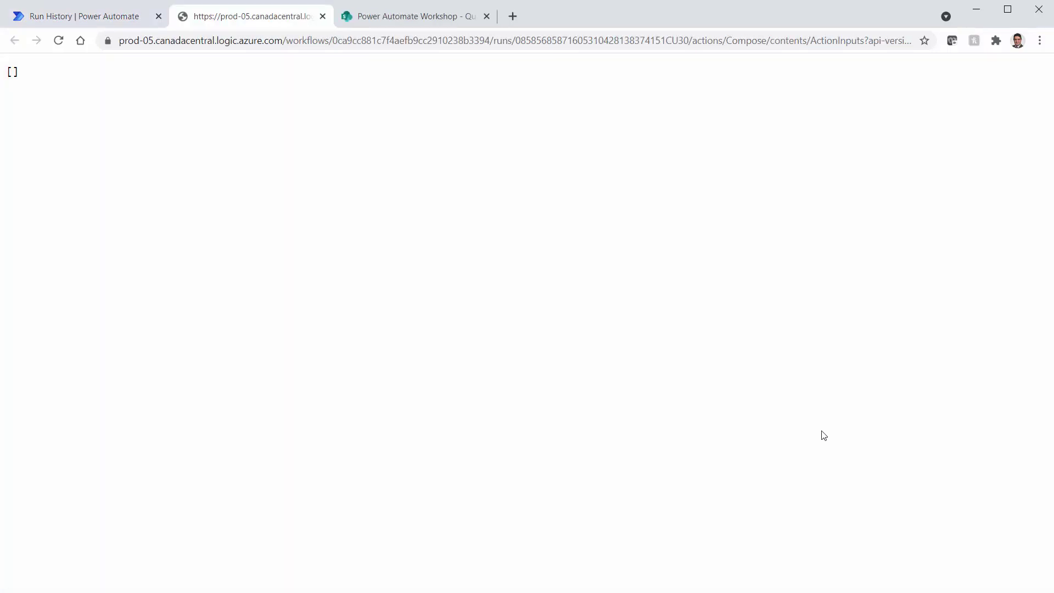
left_click(322, 16)
scroll(738, 311, "up", 3)
left_click(997, 111)
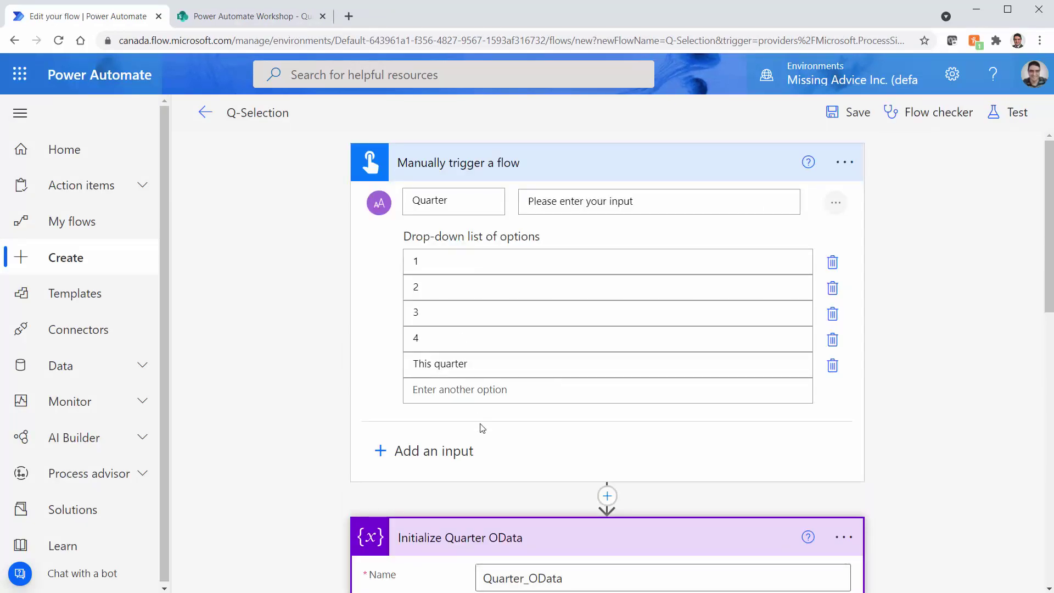
Step: Change the last range's end date from '2021-01' to '2022-01' in Quarter_OData and save
scroll(481, 429, "down", 6)
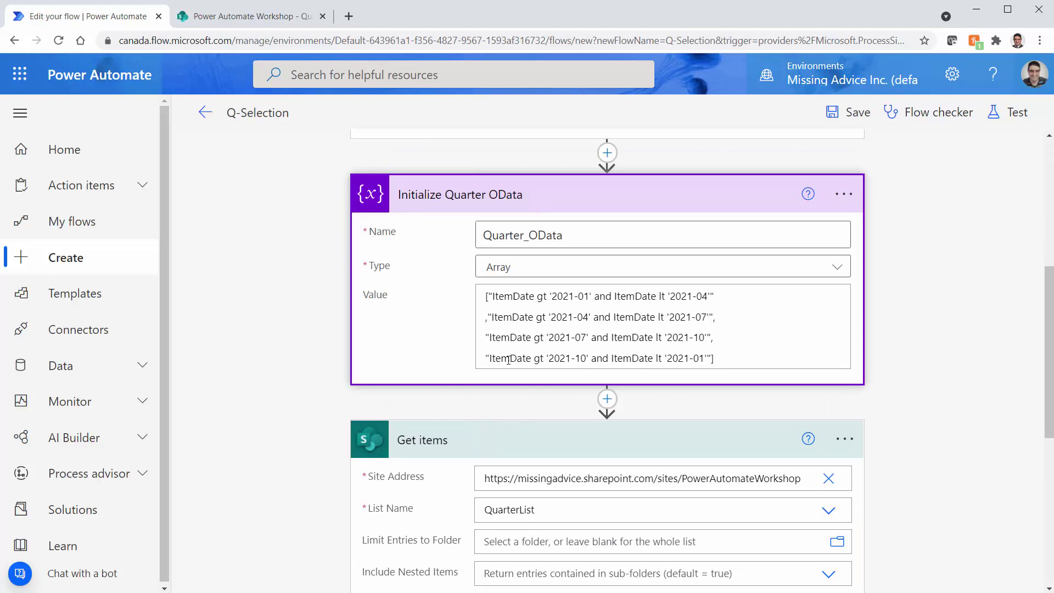
left_click(508, 360)
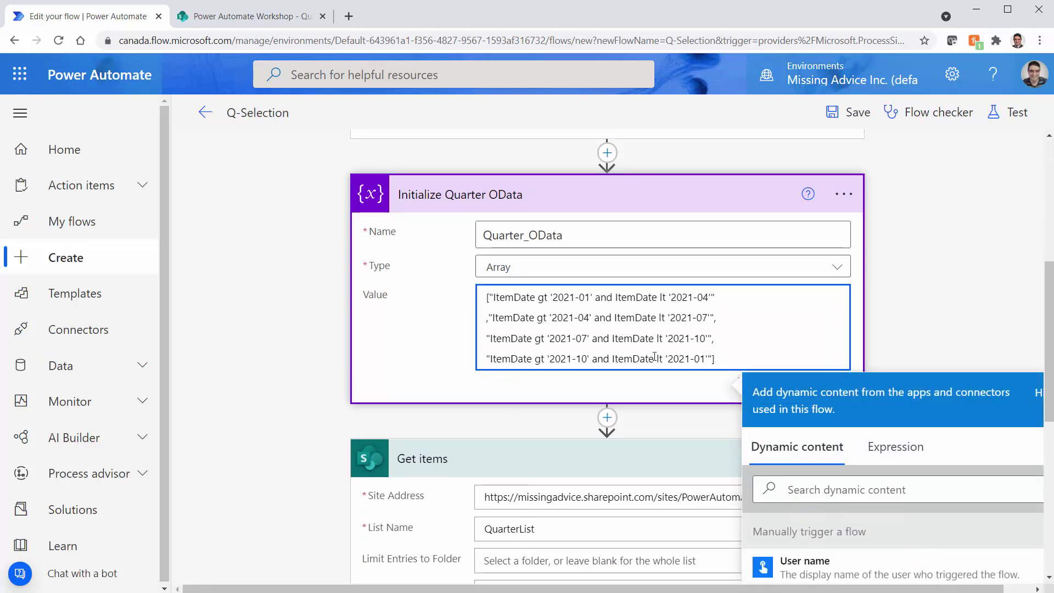
left_click(686, 360)
key("BackSpace")
type("2")
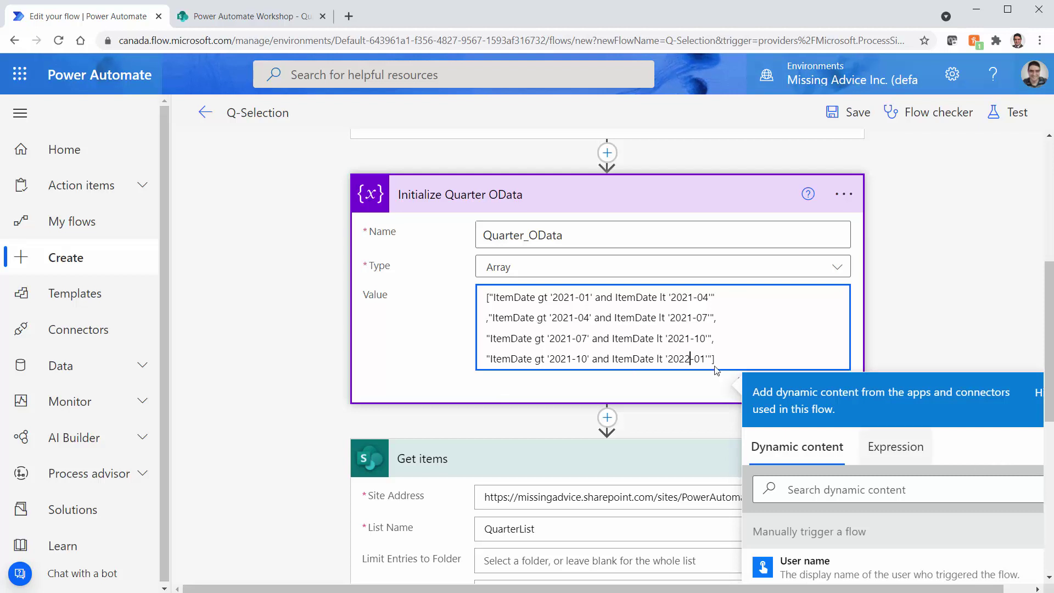
left_click(846, 117)
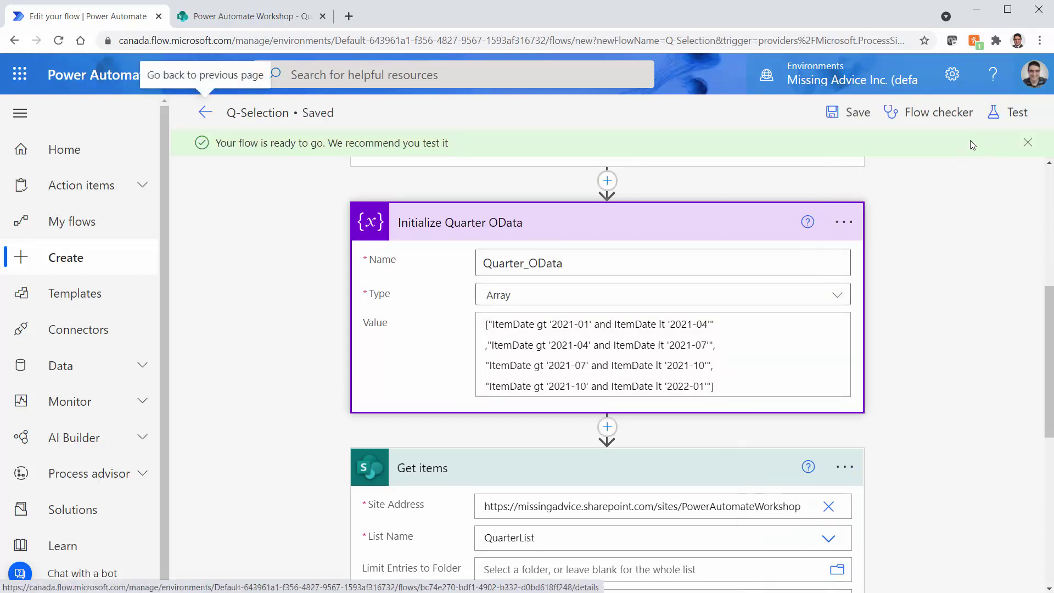
Step: Rerun the manual test with quarter 4 as the input
left_click(1015, 113)
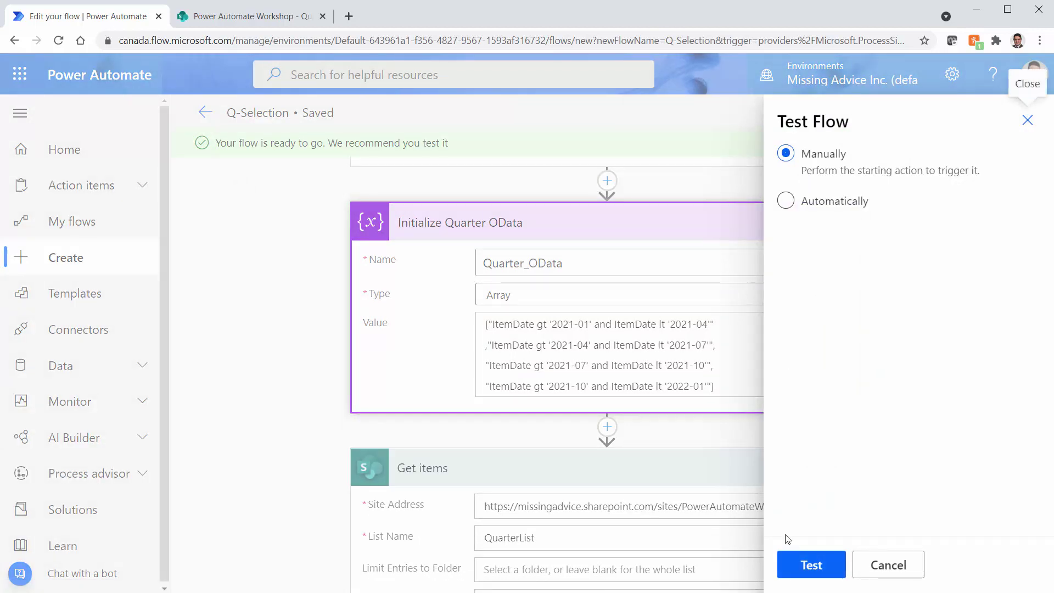
left_click(808, 565)
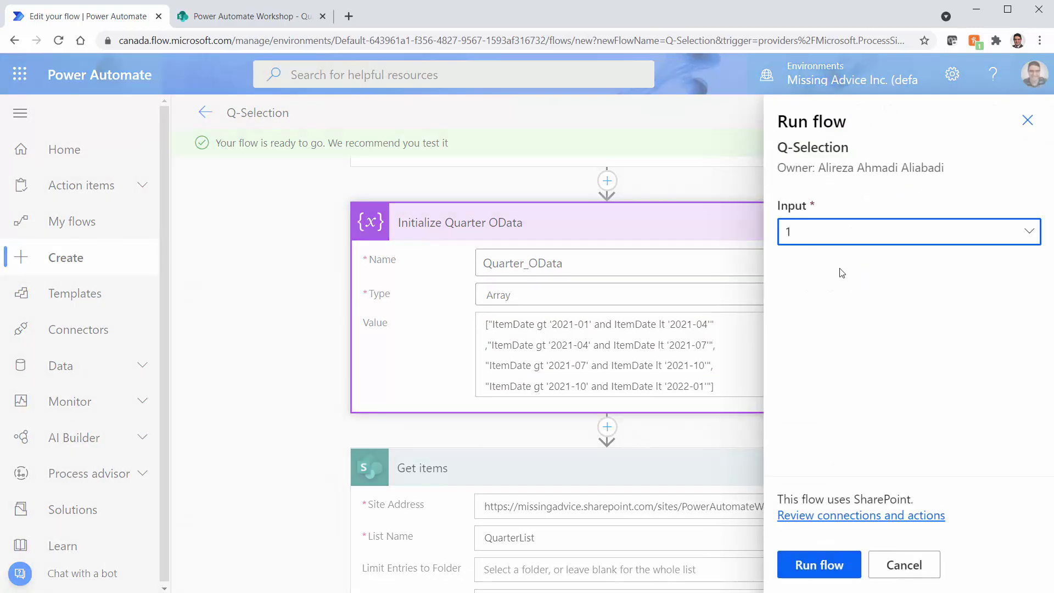
left_click(819, 231)
left_click(789, 354)
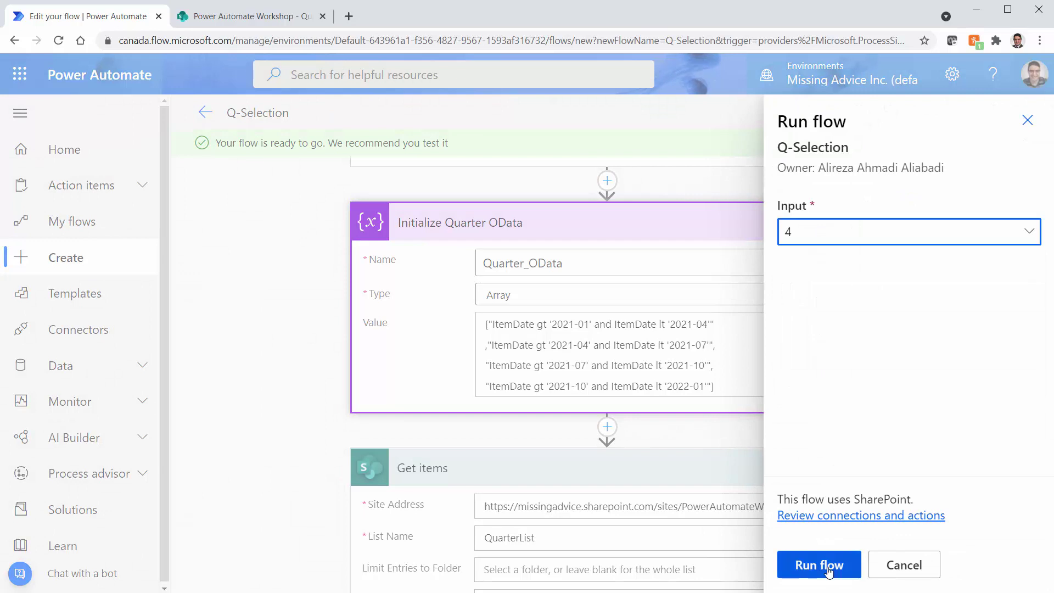
left_click(829, 571)
left_click(826, 568)
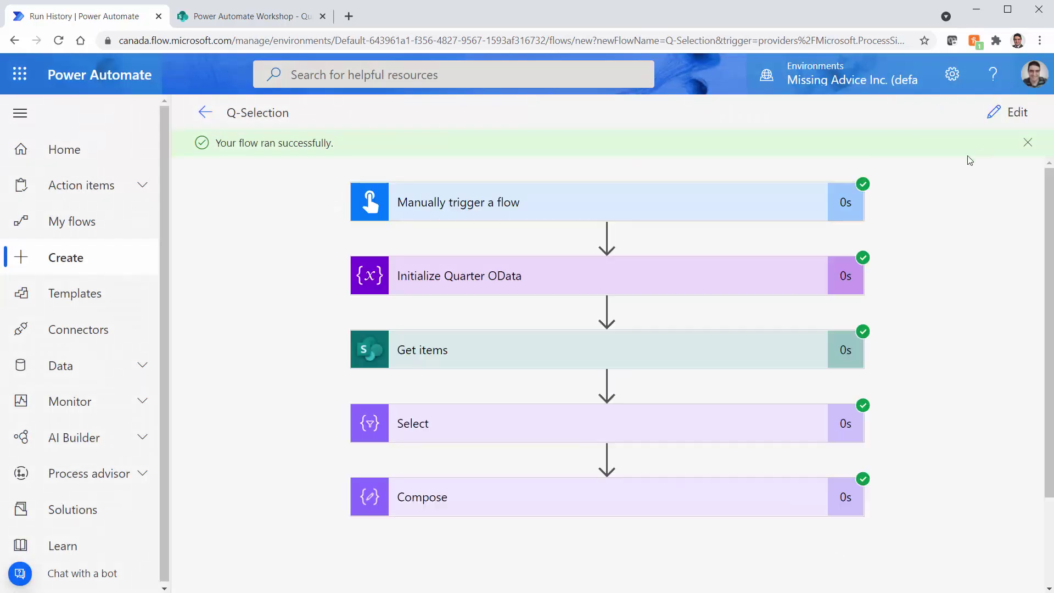
Step: Check the Compose output and Initialize Quarter OData inputs, then return to editing the flow
left_click(628, 501)
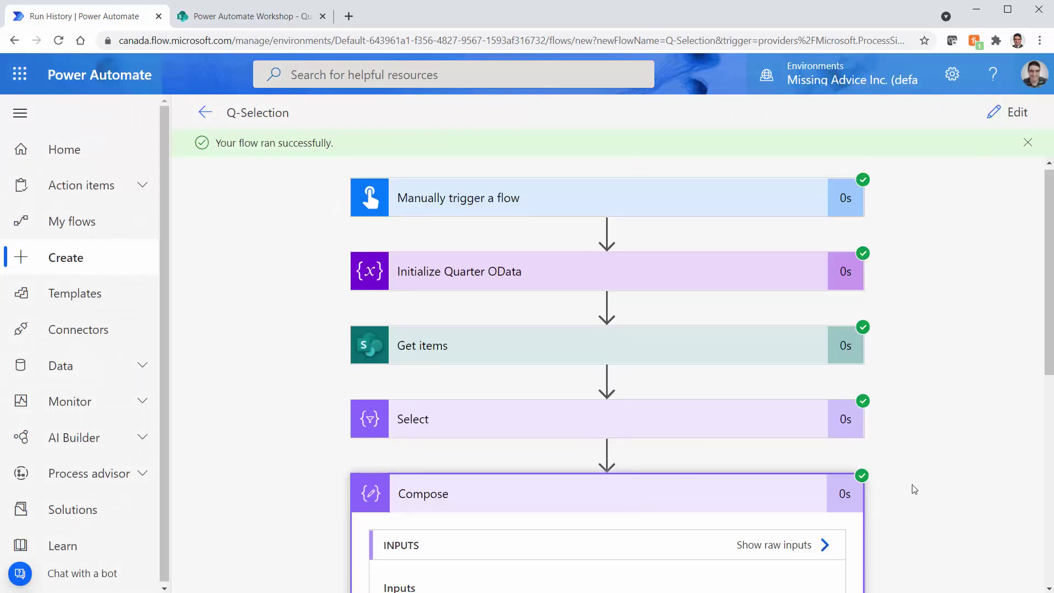
scroll(914, 489, "down", 6)
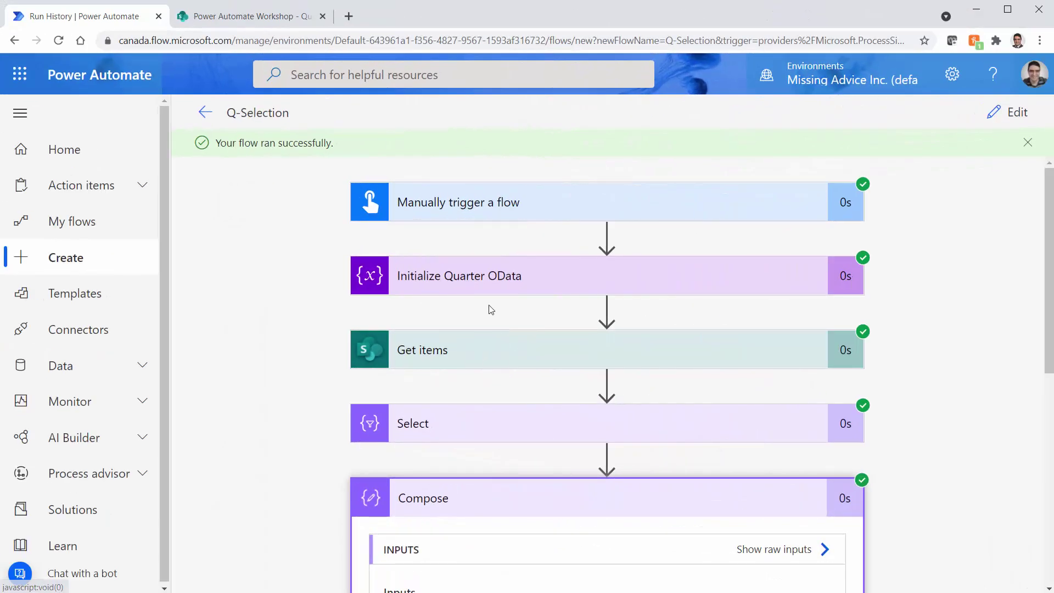
left_click(498, 290)
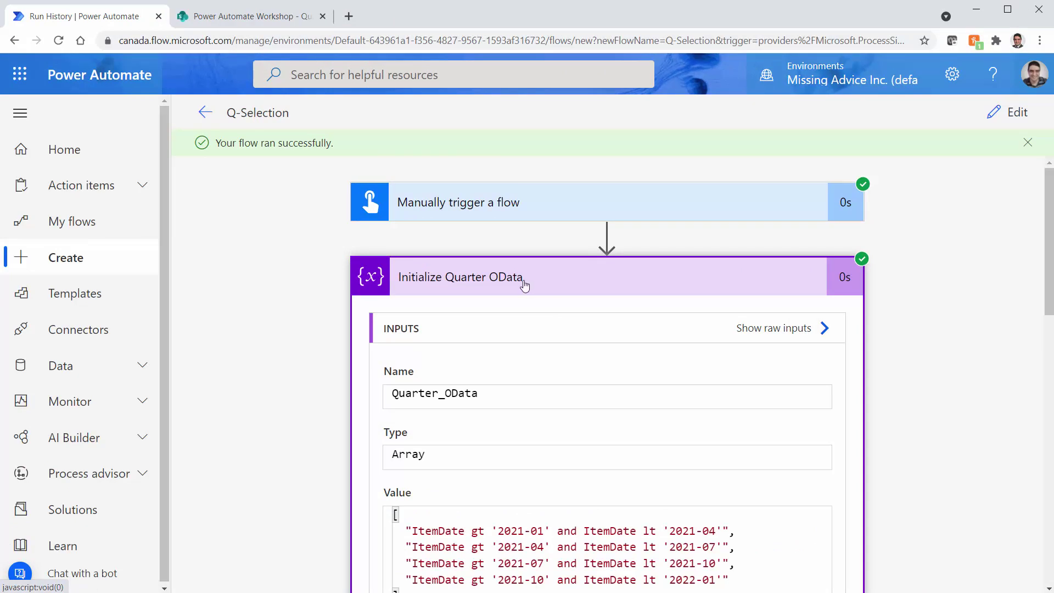
left_click(1016, 112)
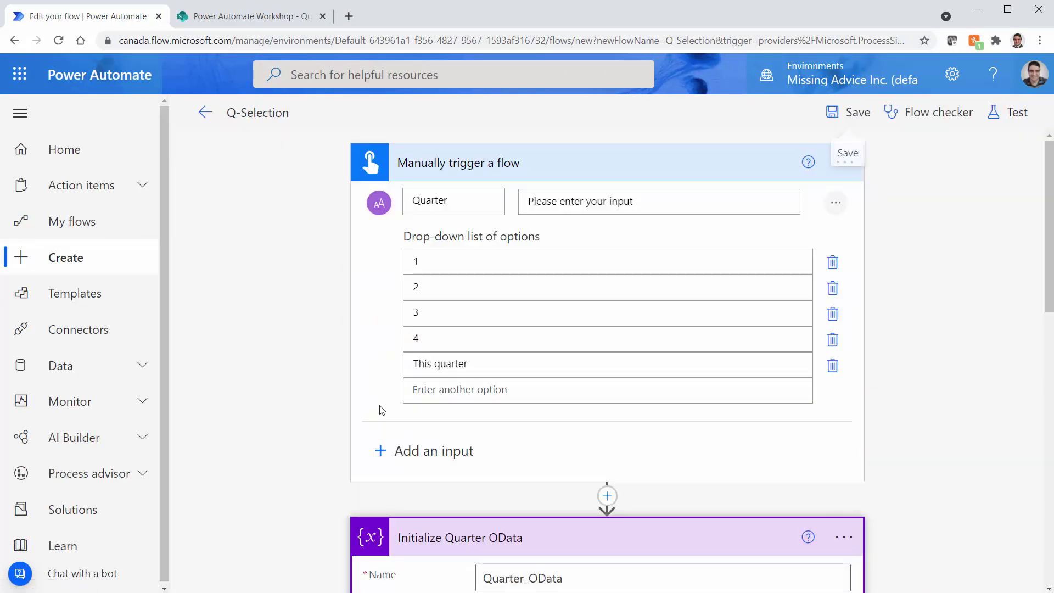
scroll(805, 449, "down", 6)
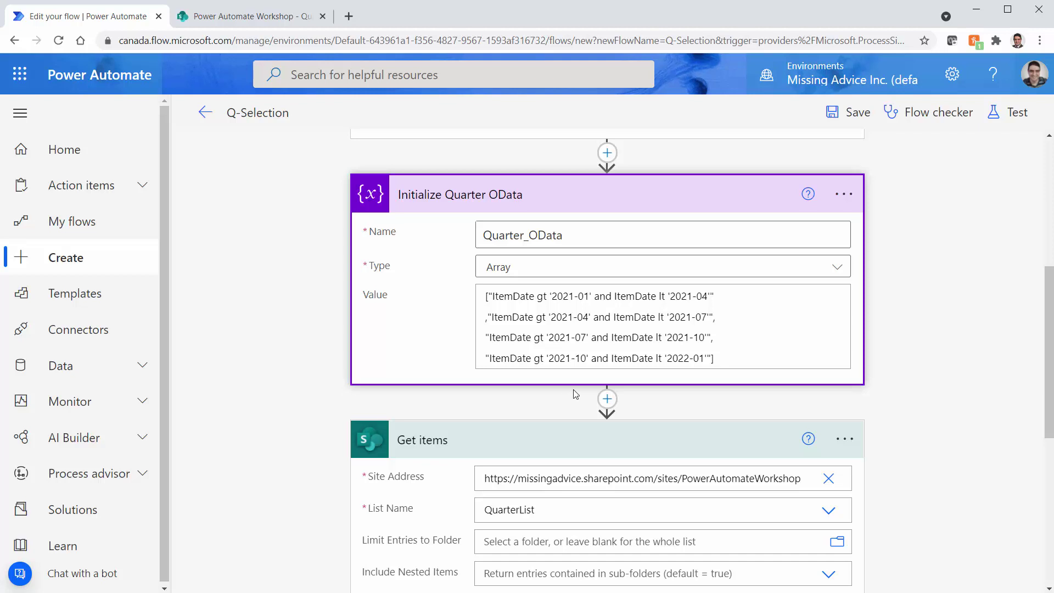
Step: Insert an Initialize variable action directly below the manual trigger, above Initialize Quarter OData
scroll(575, 394, "up", 5)
scroll(820, 362, "up", 2)
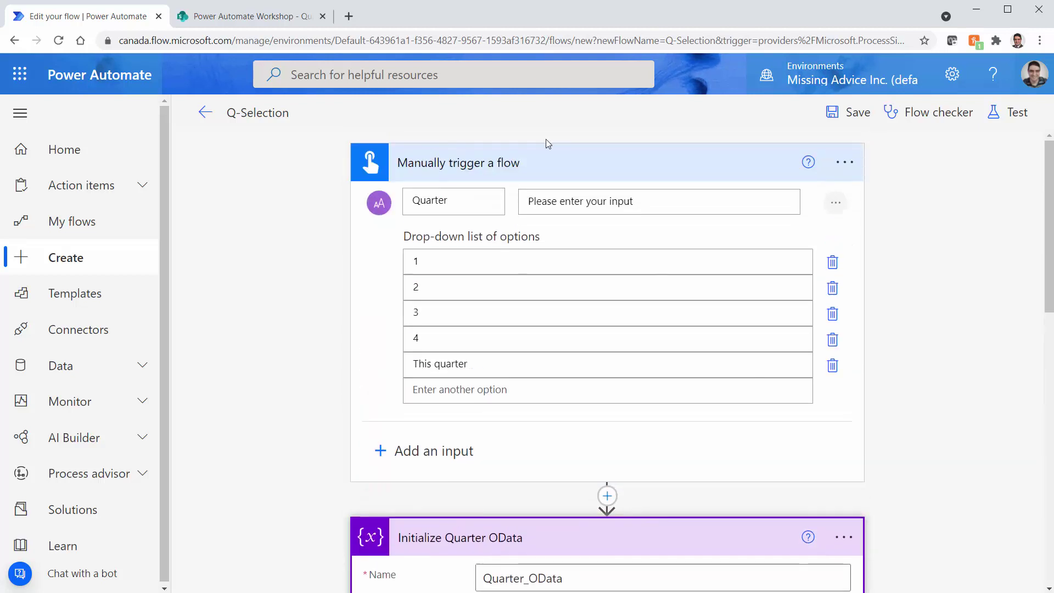
left_click(571, 164)
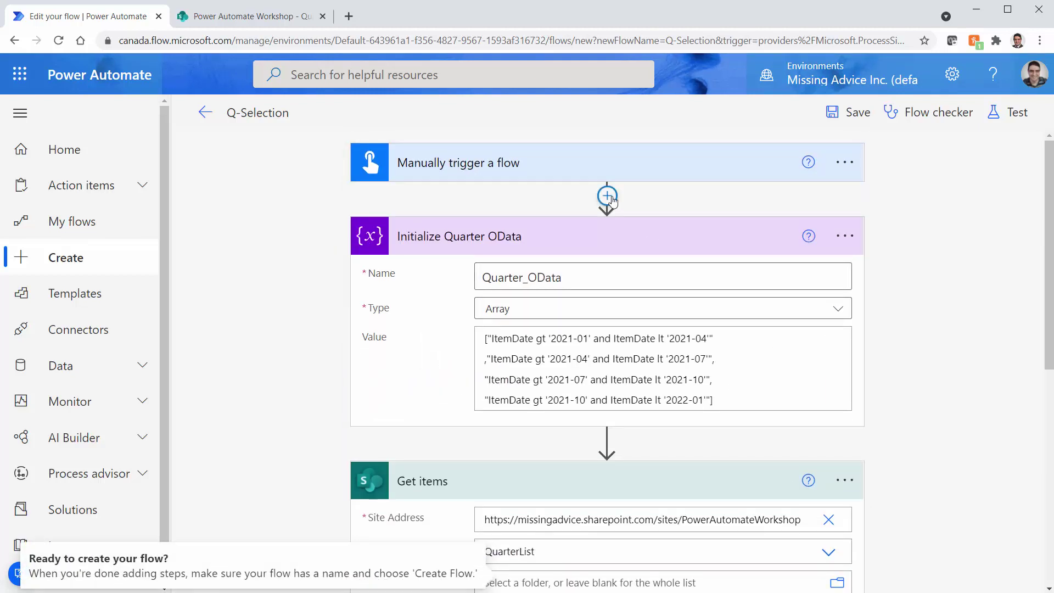
left_click(607, 193)
left_click(618, 222)
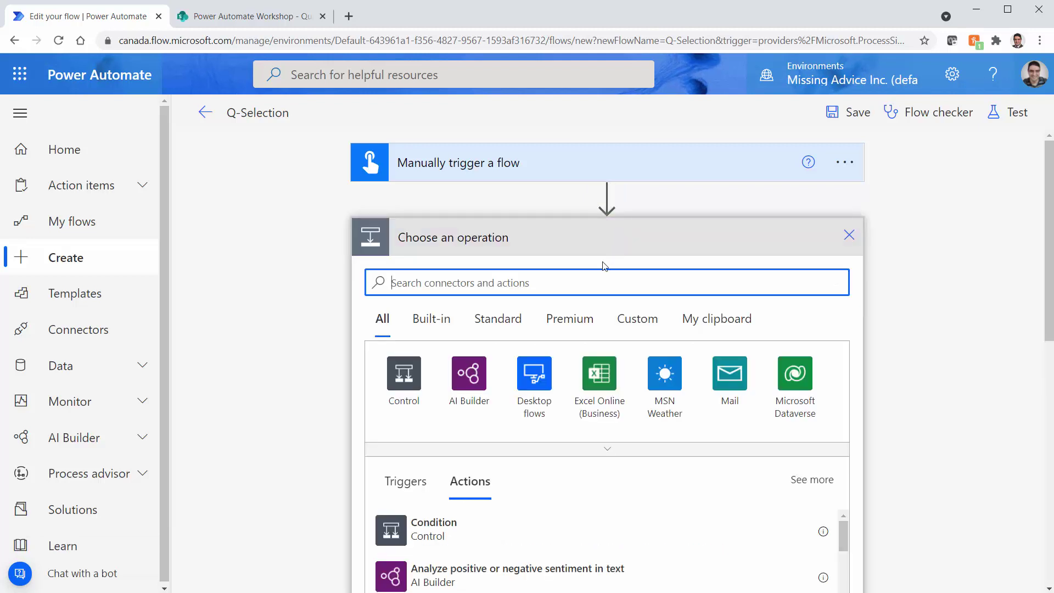
type("var")
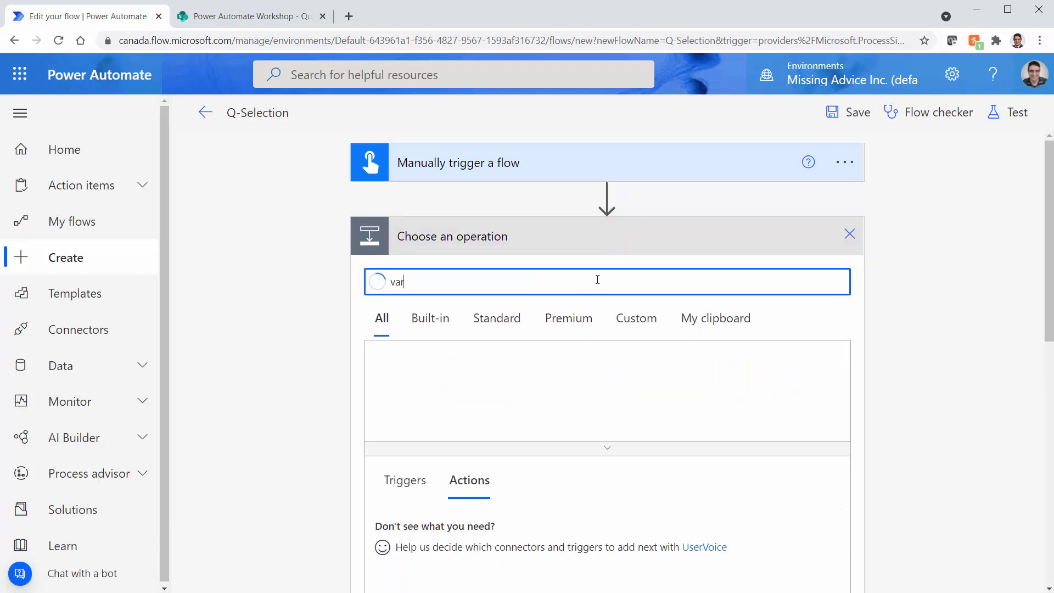
type("iable")
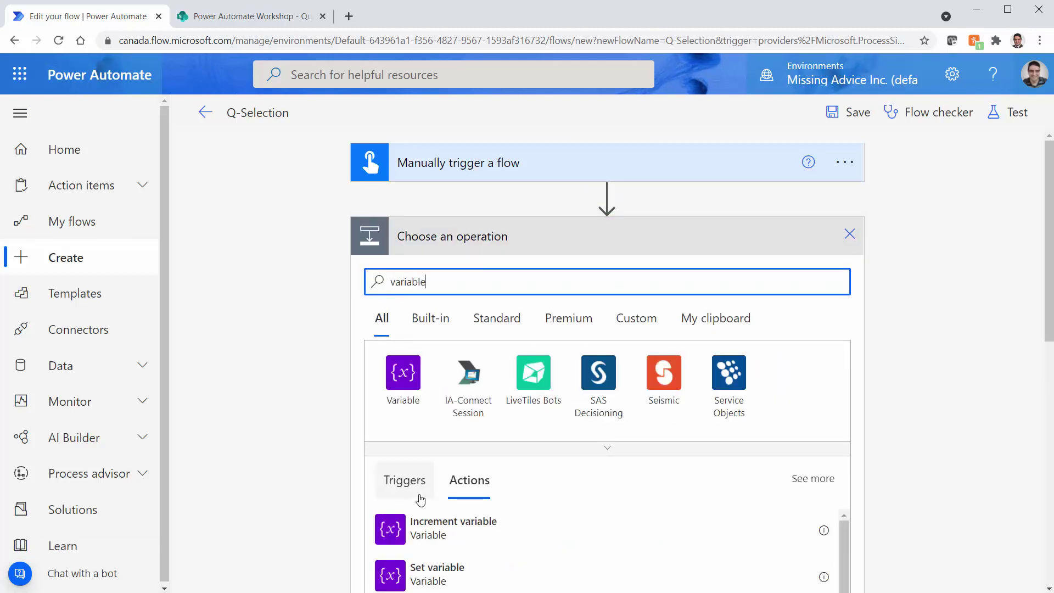
scroll(917, 474, "down", 3)
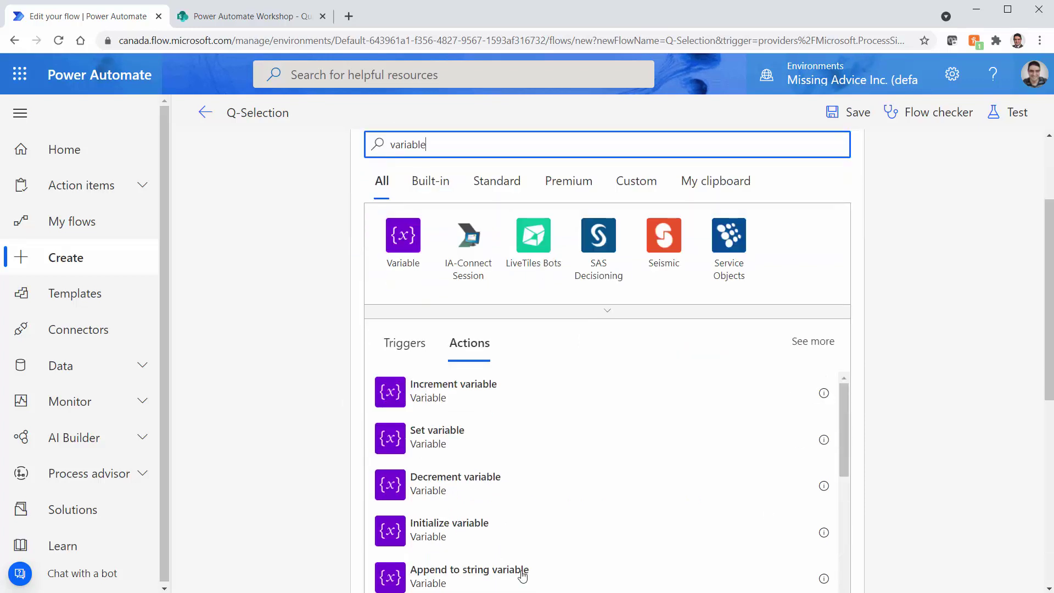
left_click(465, 524)
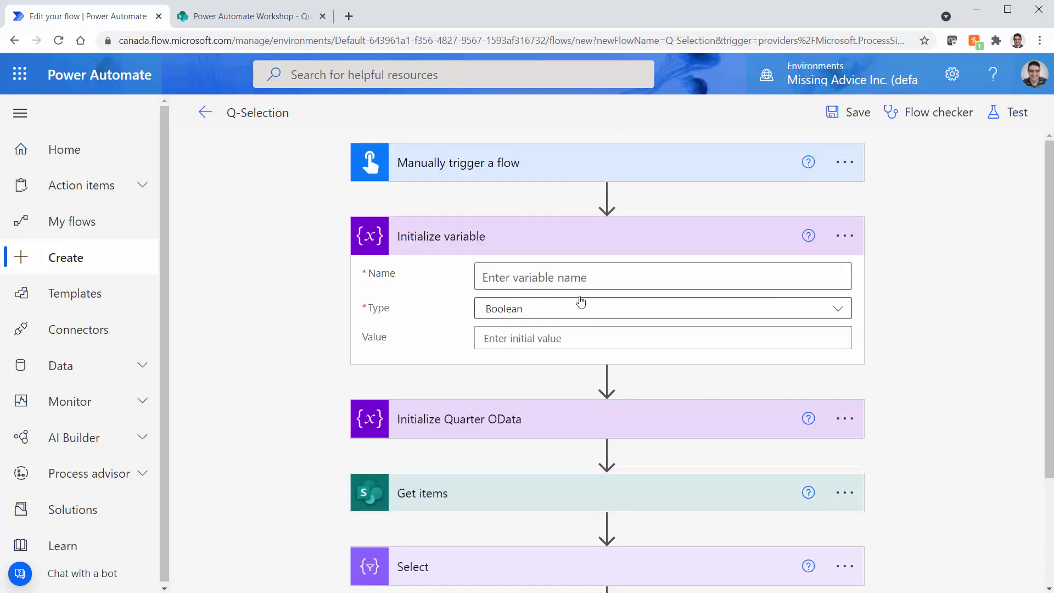
Step: Name the variable CurrentYear and retitle the step 'Initialize CurrentYear'
left_click(581, 285)
type("Curr")
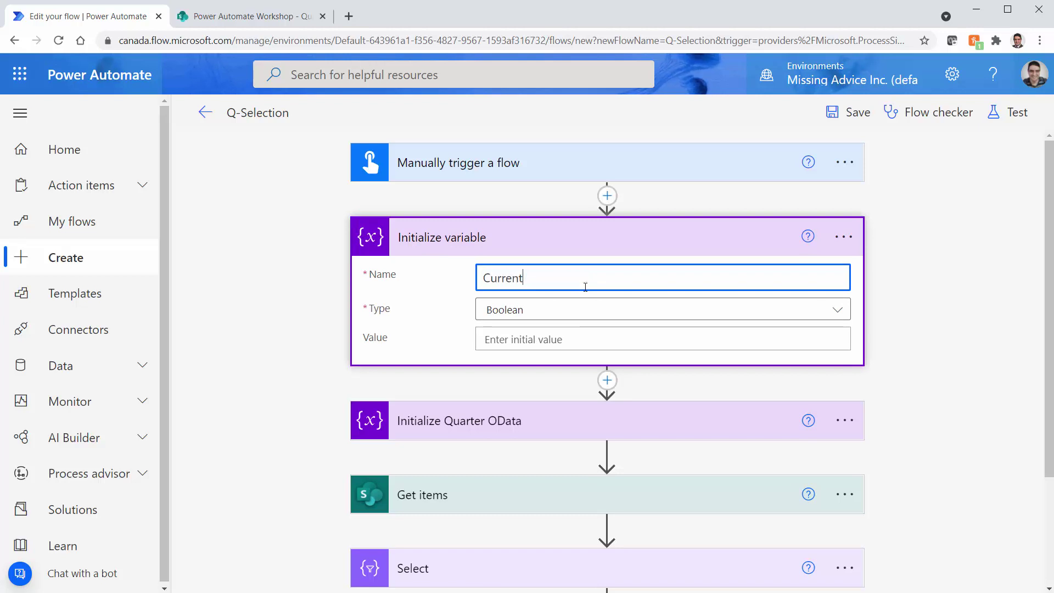
type("entYeart")
key("ctrl+a")
key("ctrl+c")
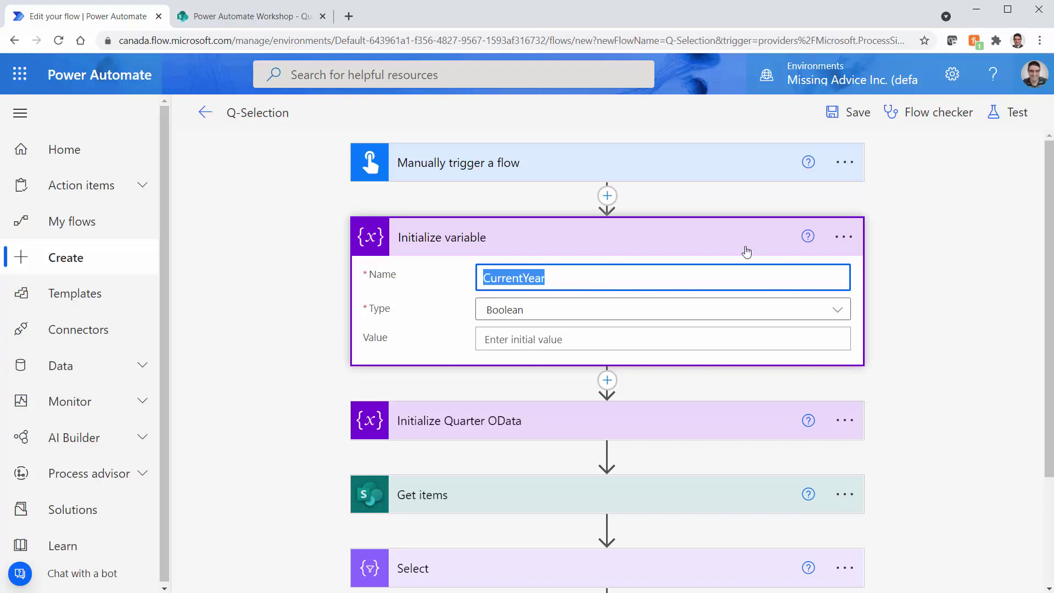
left_click(844, 237)
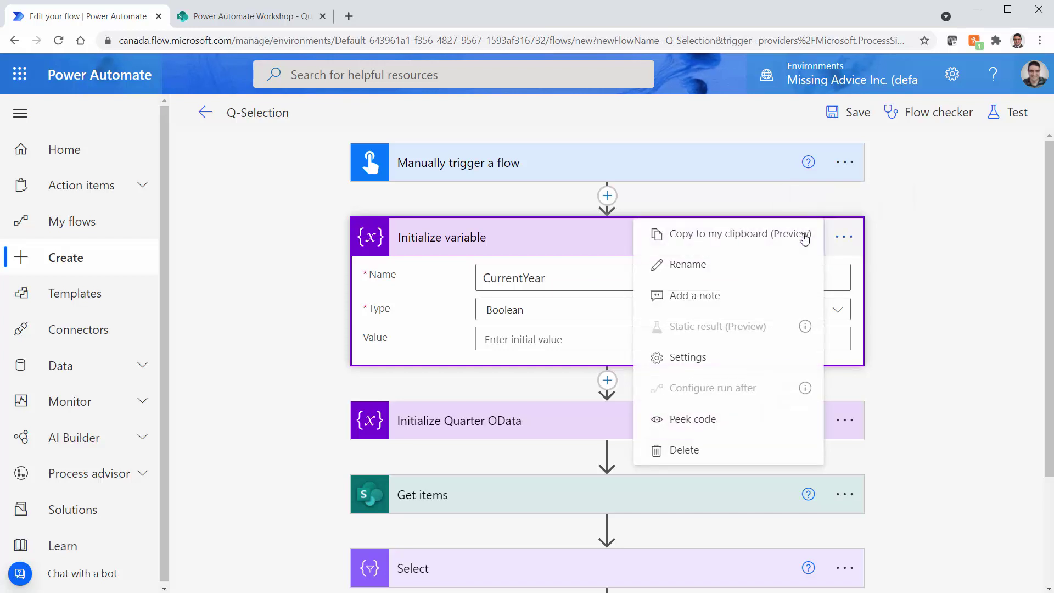
left_click(693, 264)
key("End")
key("ctrl+shift+Left")
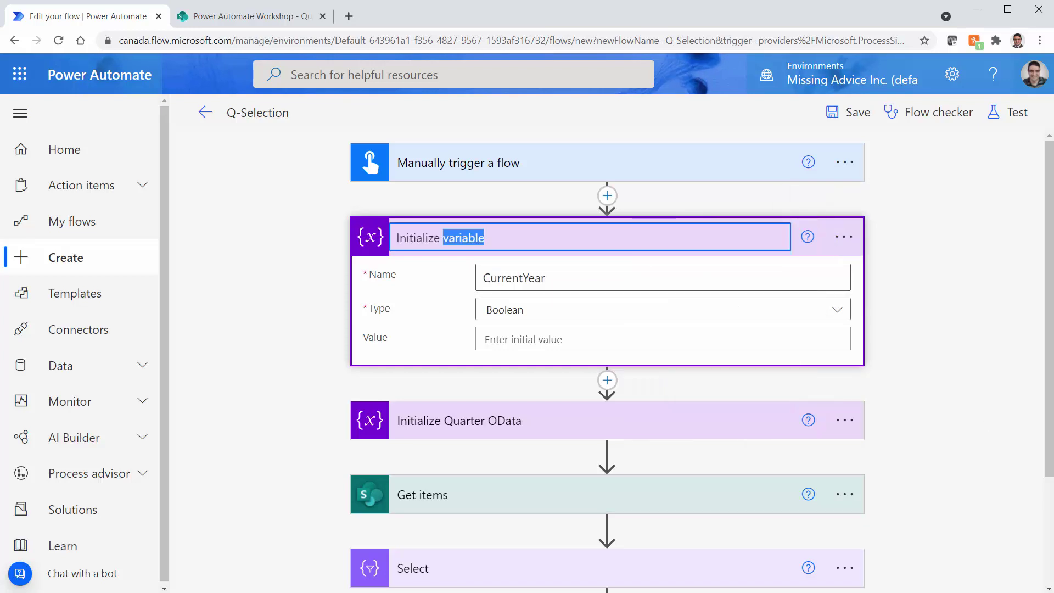
key("ctrl+v")
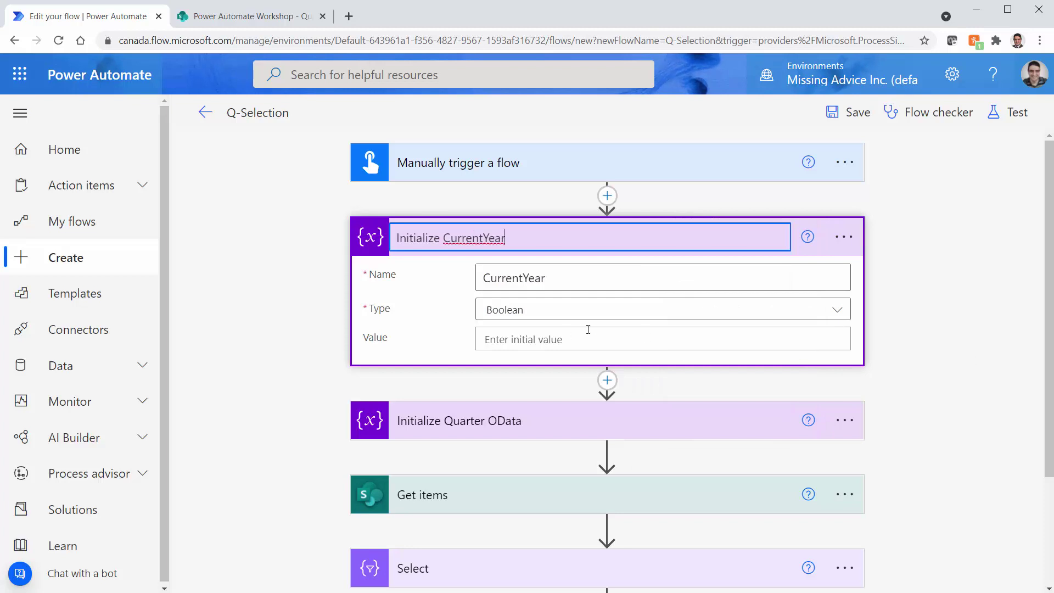
Step: Set the CurrentYear variable's type to Integer
left_click(589, 320)
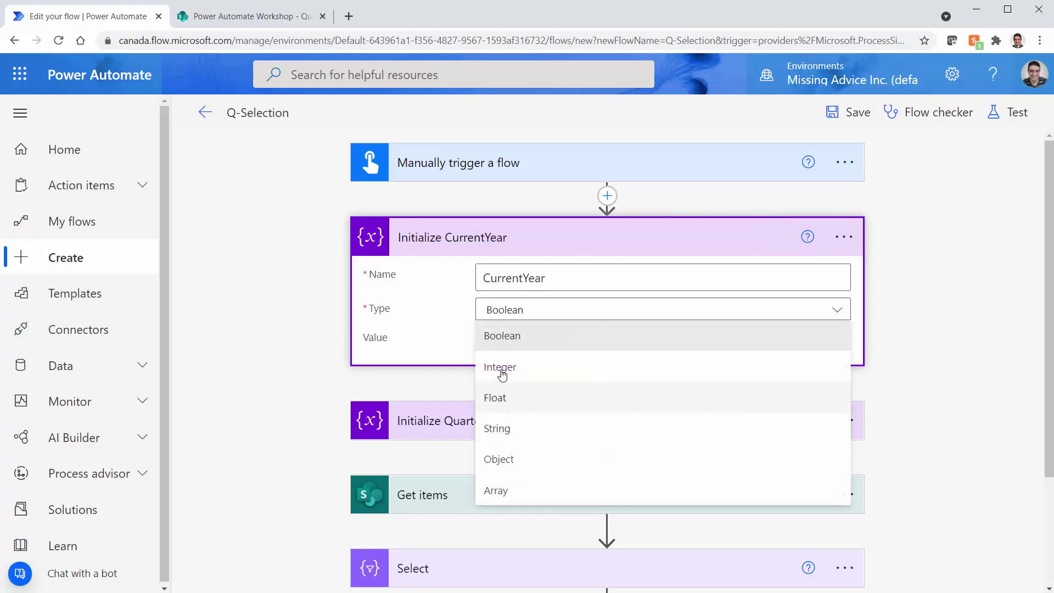
left_click(501, 368)
left_click(566, 343)
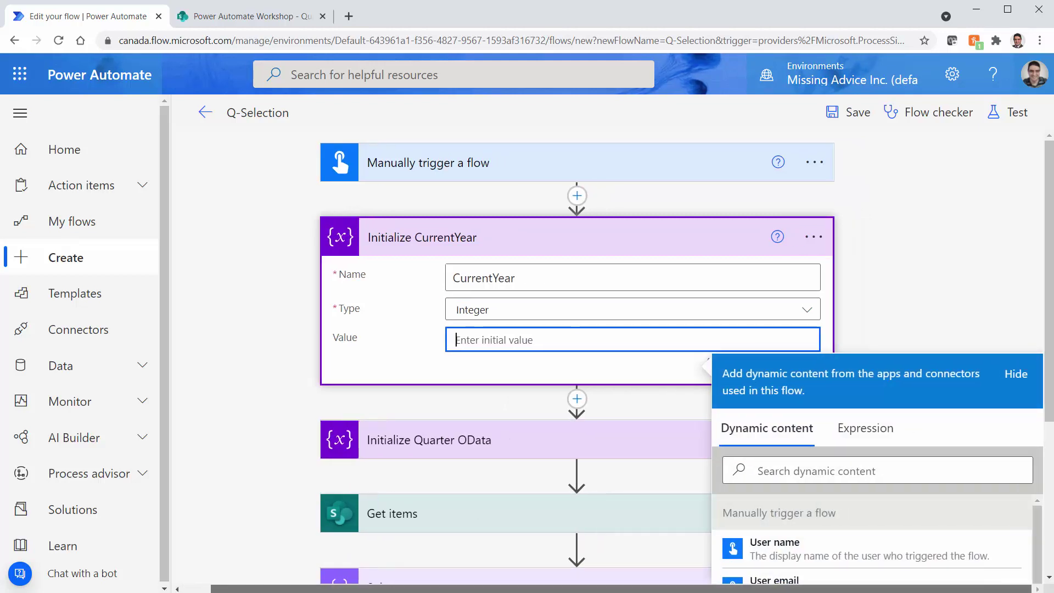
Step: Enter the expression formatDateTime(utcNow(), 'yyyy') as CurrentYear's initial value
left_click(833, 430)
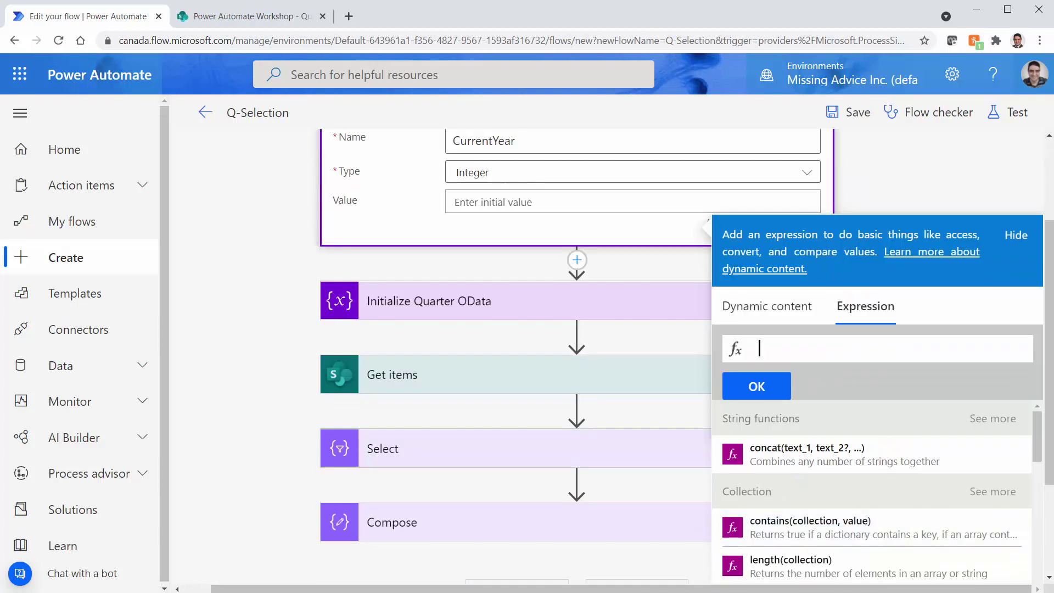
type("utc")
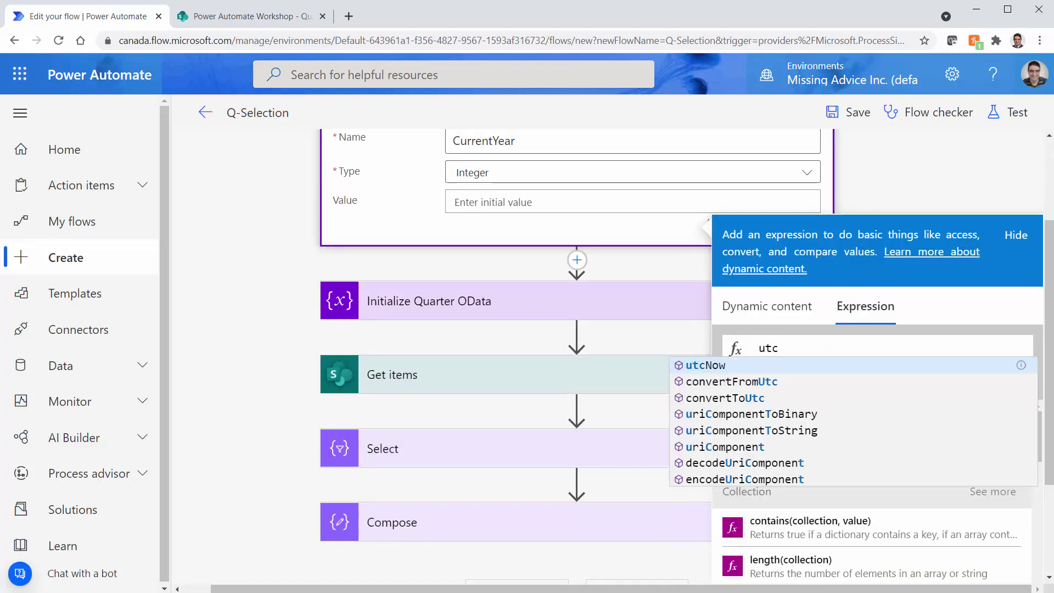
left_click(782, 363)
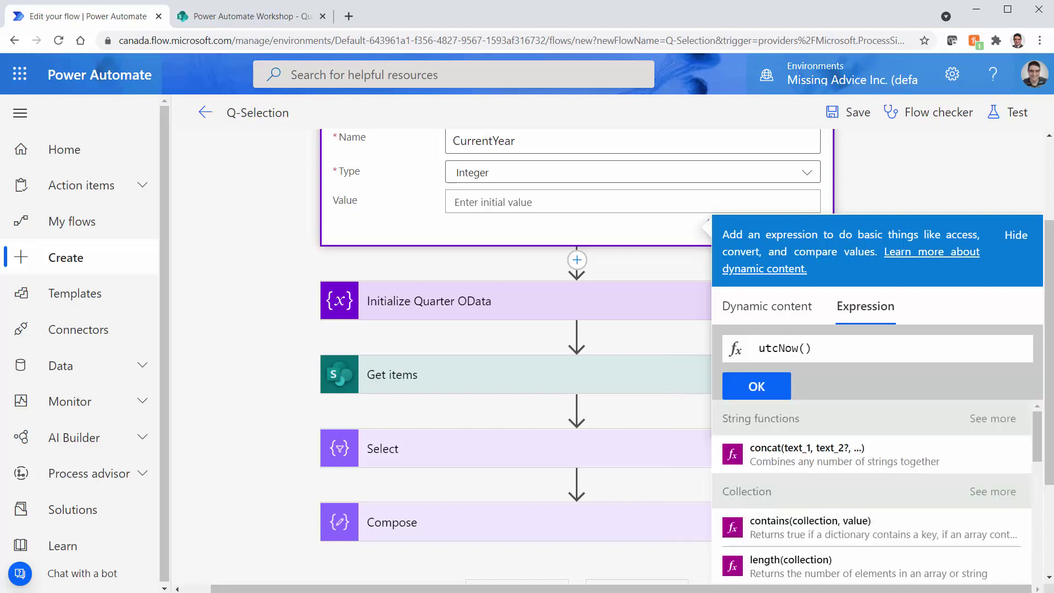
type("Format")
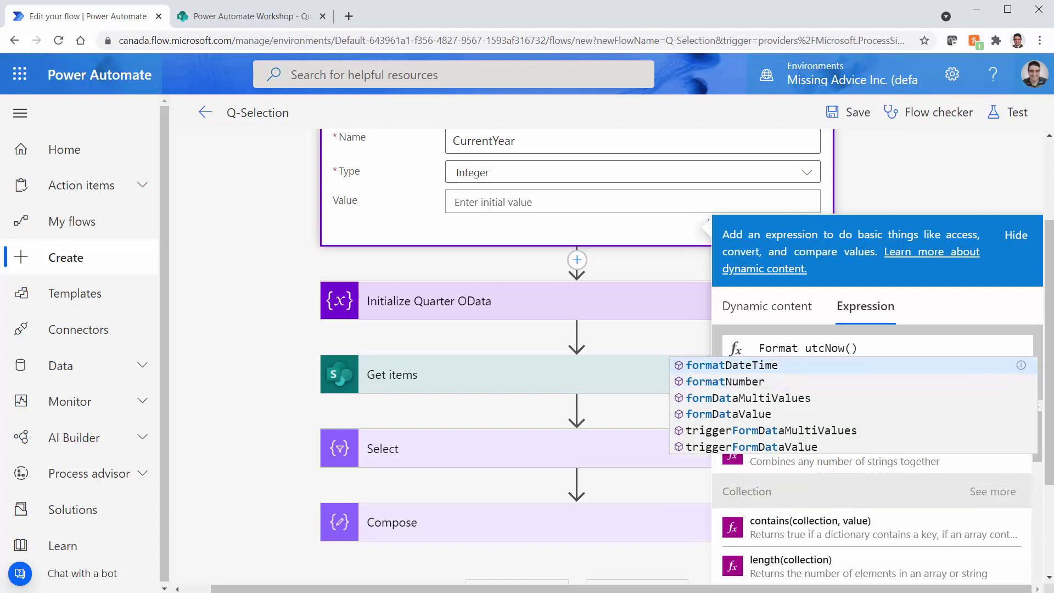
key("Tab")
type("(")
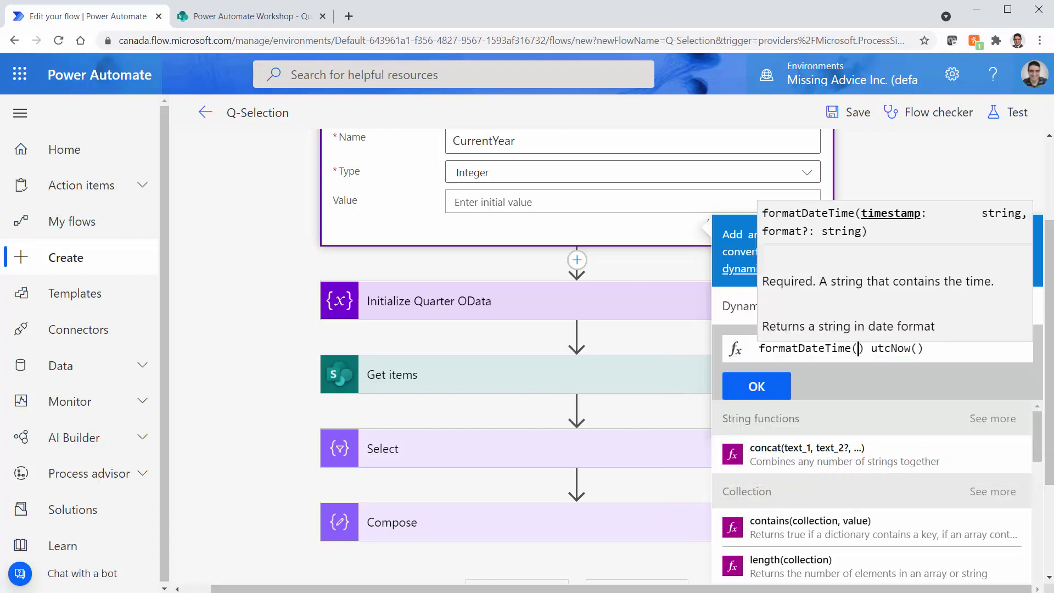
key("Delete")
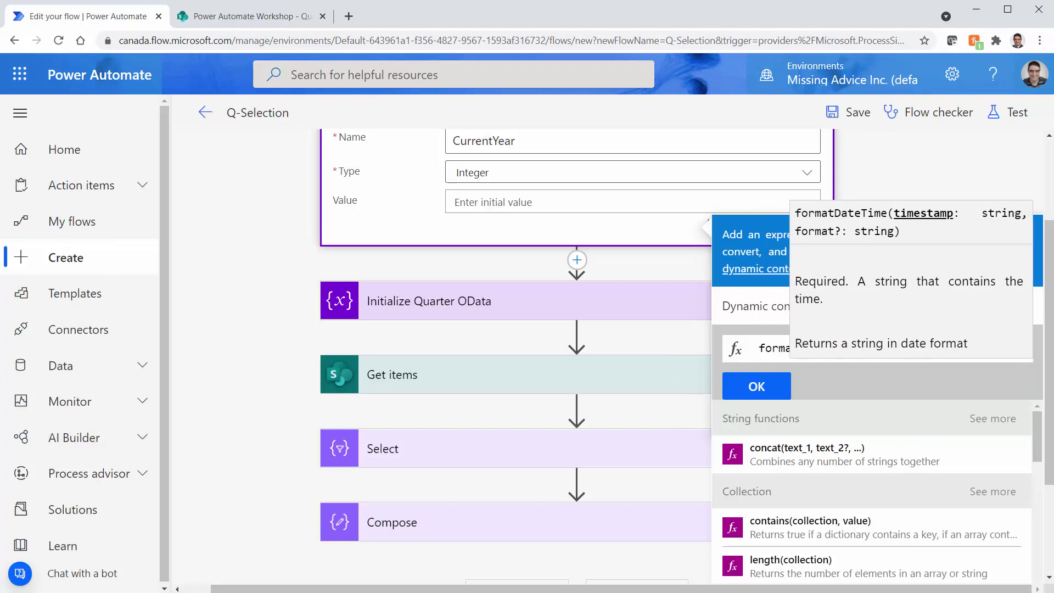
type(",")
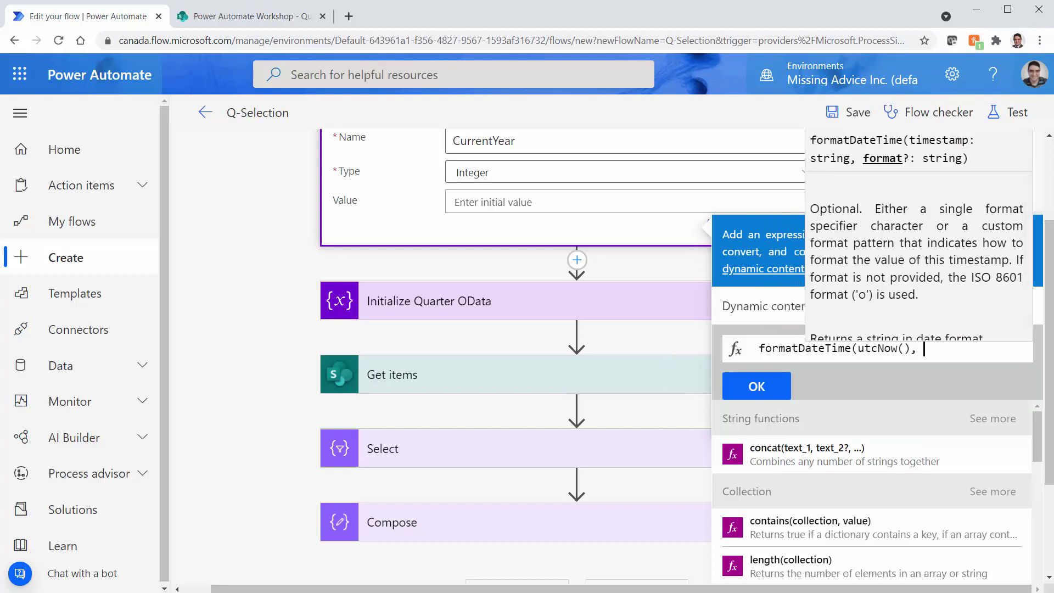
type(" ''")
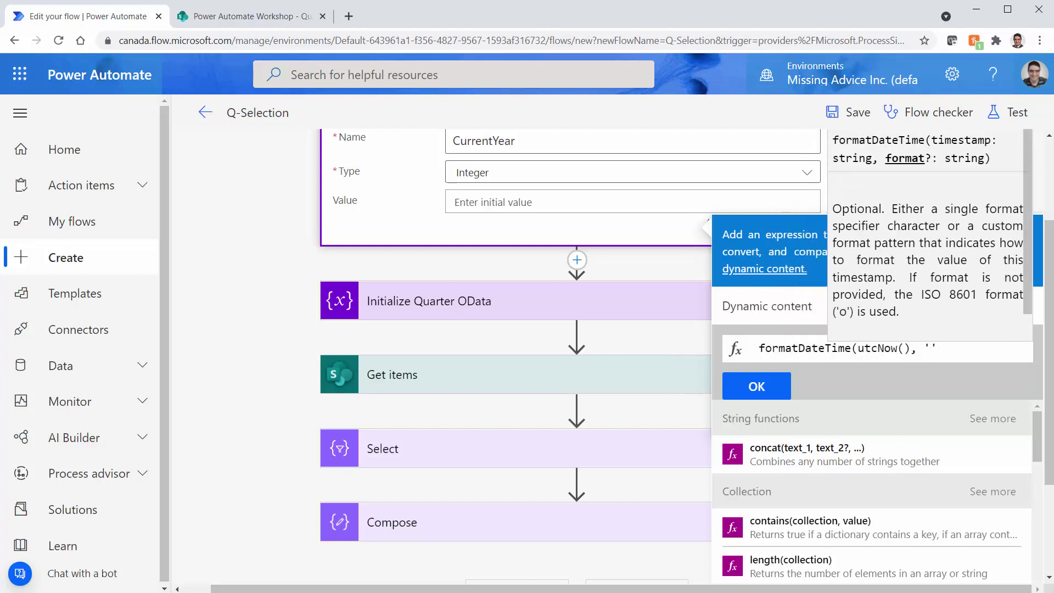
type(")")
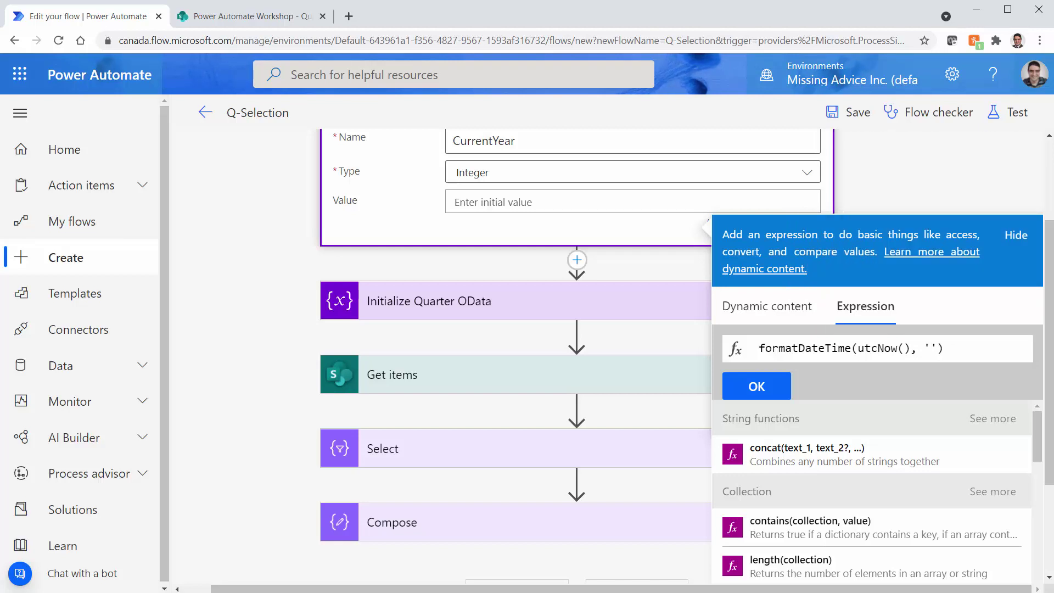
type("yyyy")
left_click(755, 386)
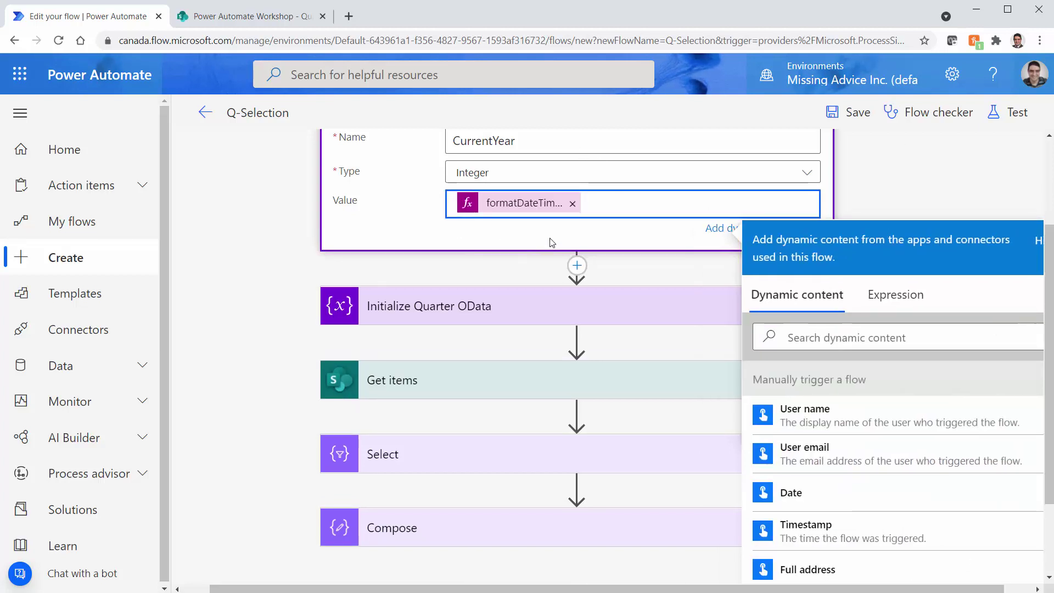
Step: Save and manually test-run the flow, note the Integer/String error, then return to editing
left_click(854, 112)
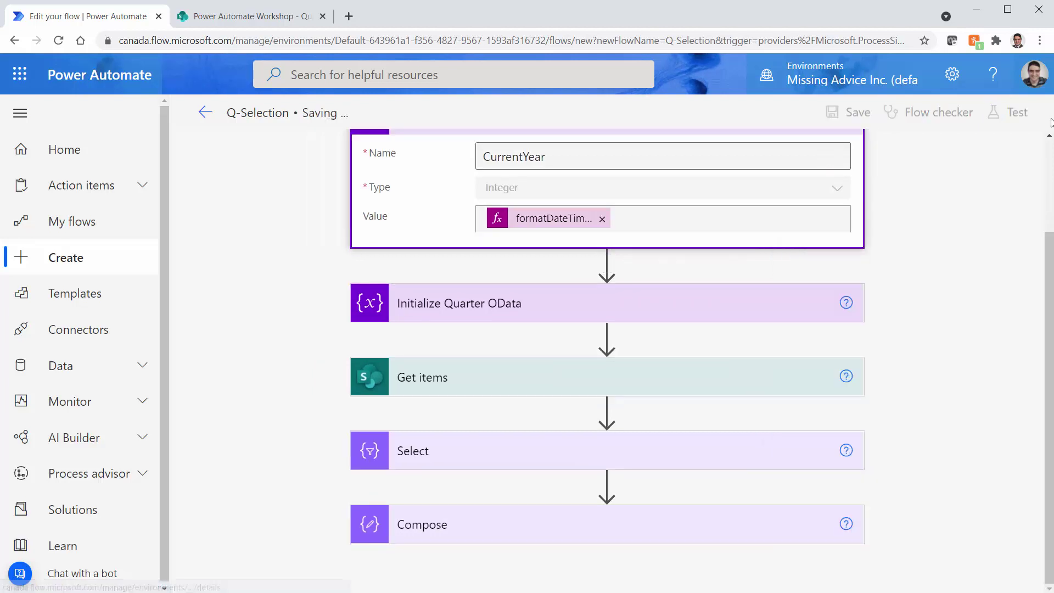
left_click(1017, 112)
left_click(794, 558)
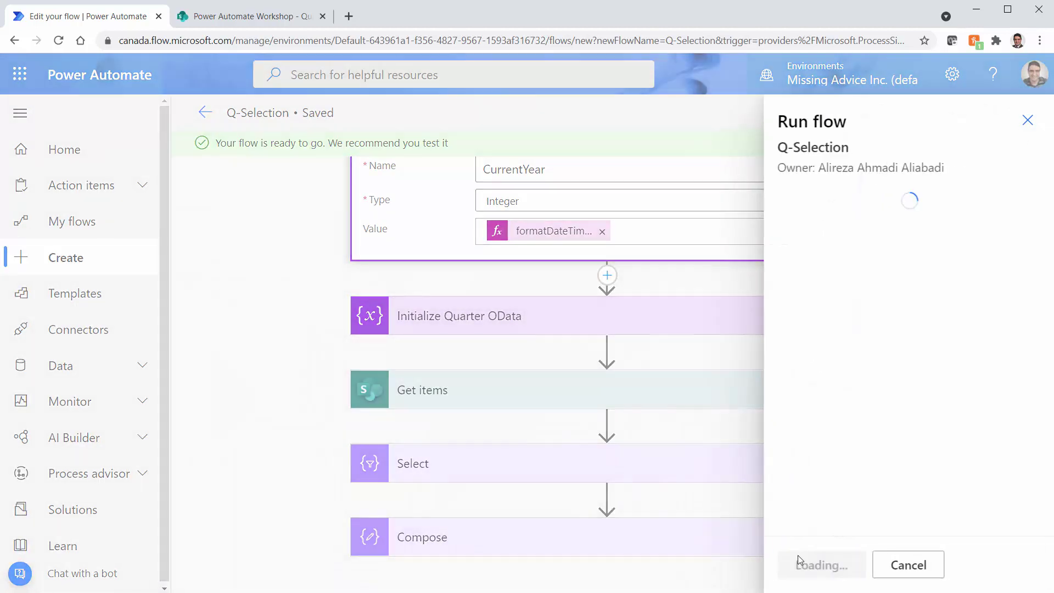
left_click(815, 571)
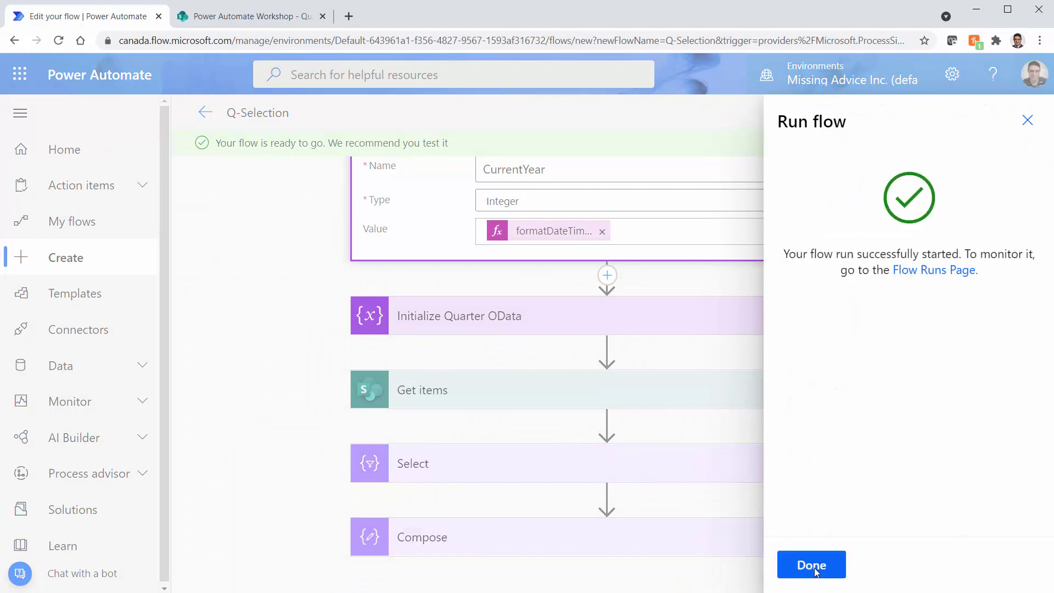
left_click(814, 570)
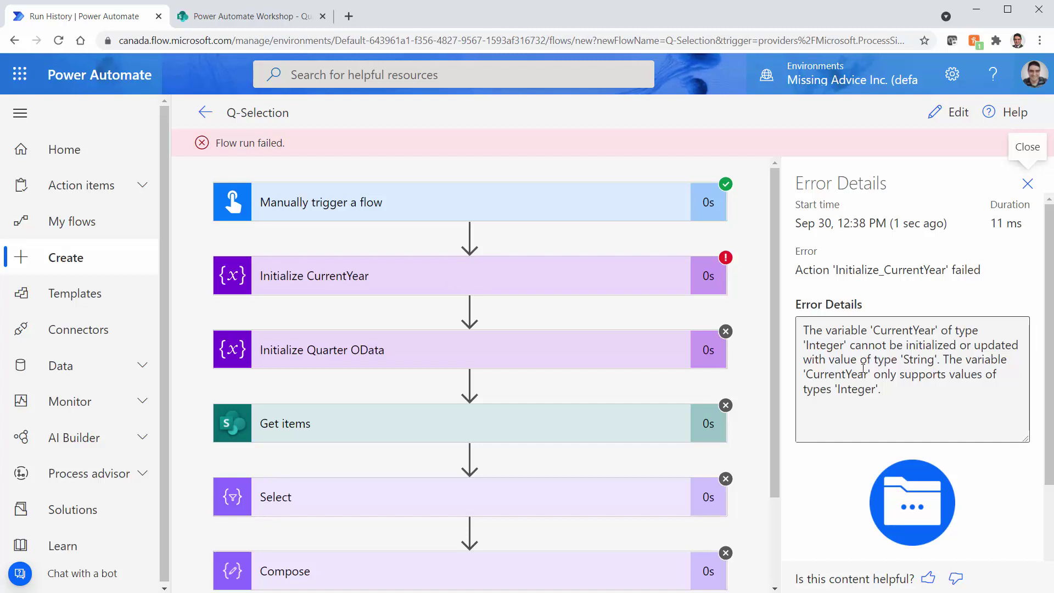
left_click(944, 112)
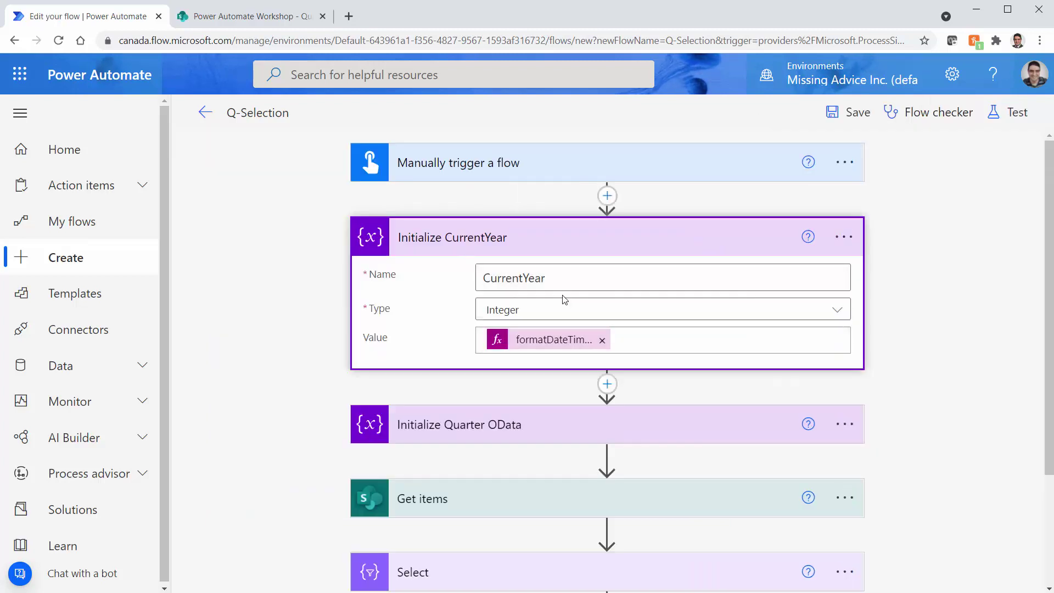
Step: Switch CurrentYear's type to String, test-run the flow, and confirm it initializes to 2021
left_click(821, 317)
left_click(505, 434)
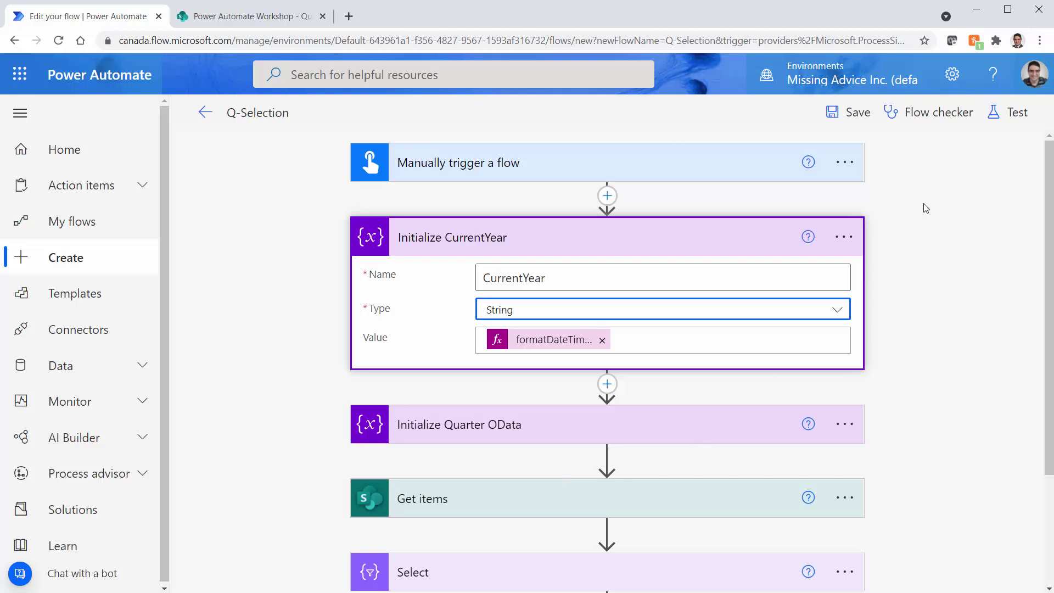
left_click(1031, 121)
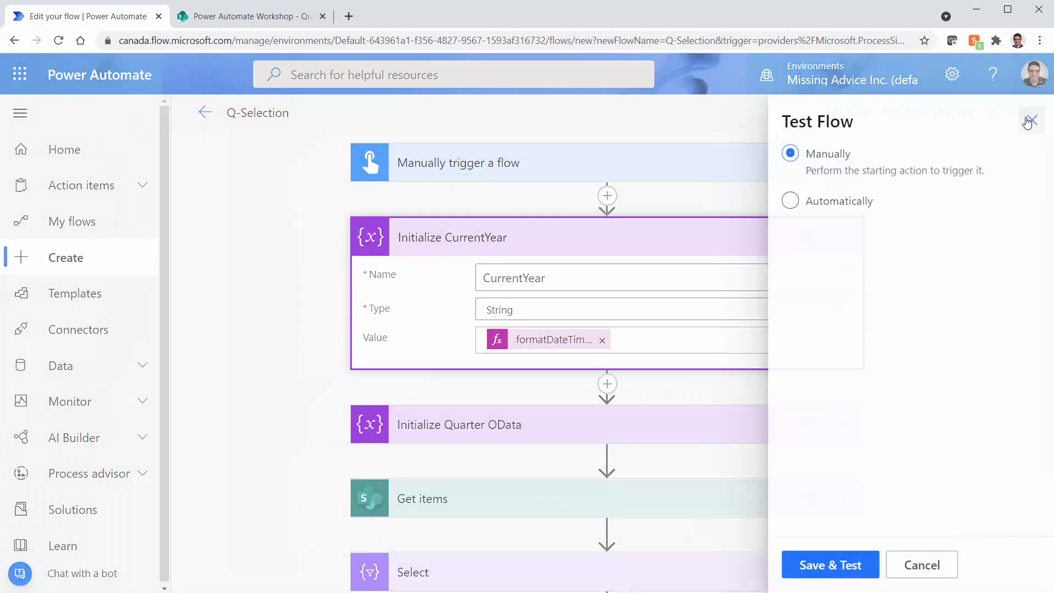
left_click(842, 565)
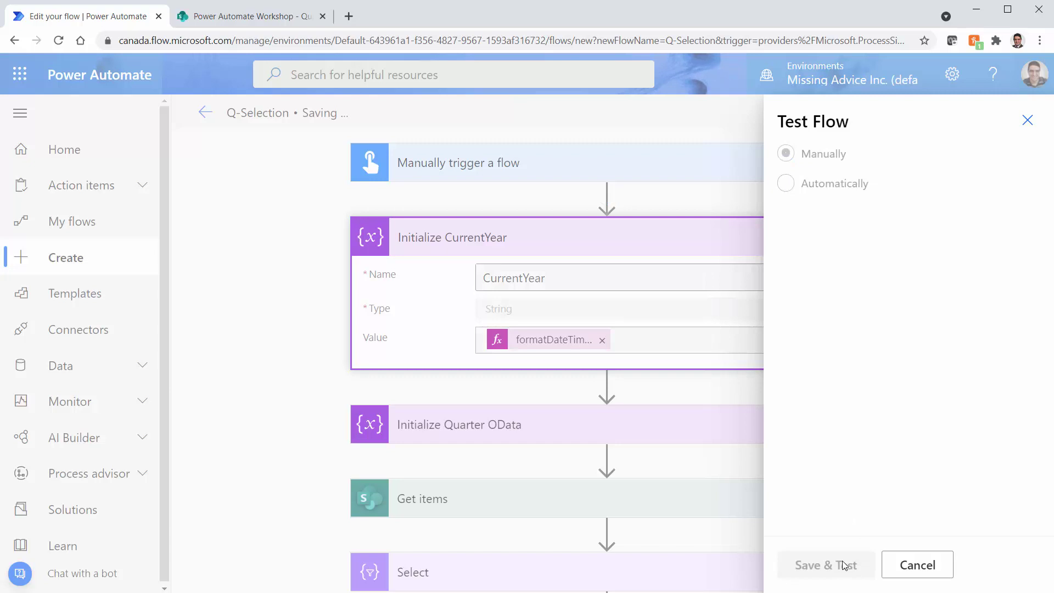
left_click(839, 565)
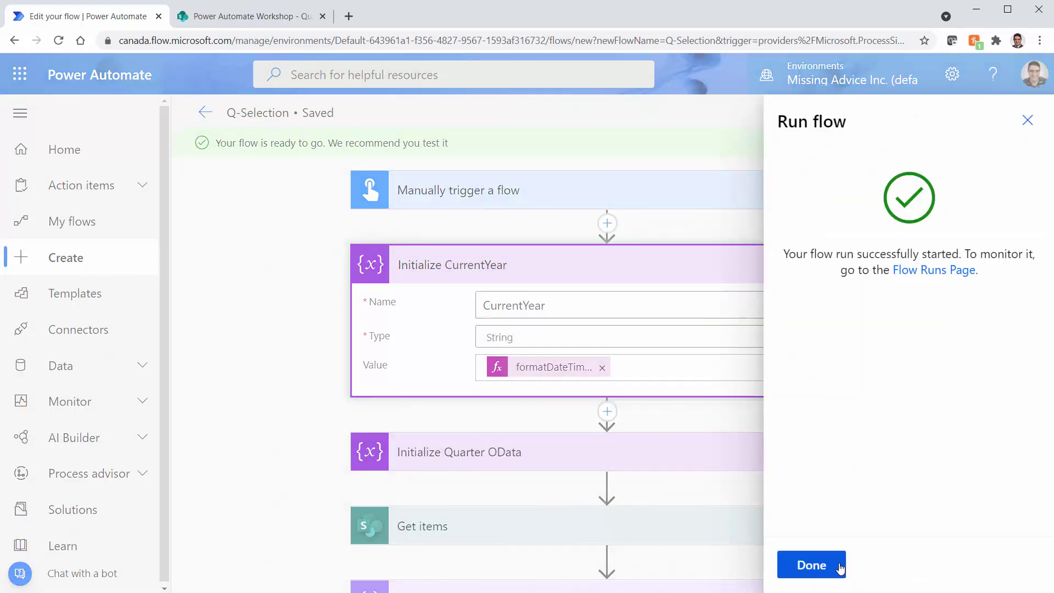
left_click(839, 567)
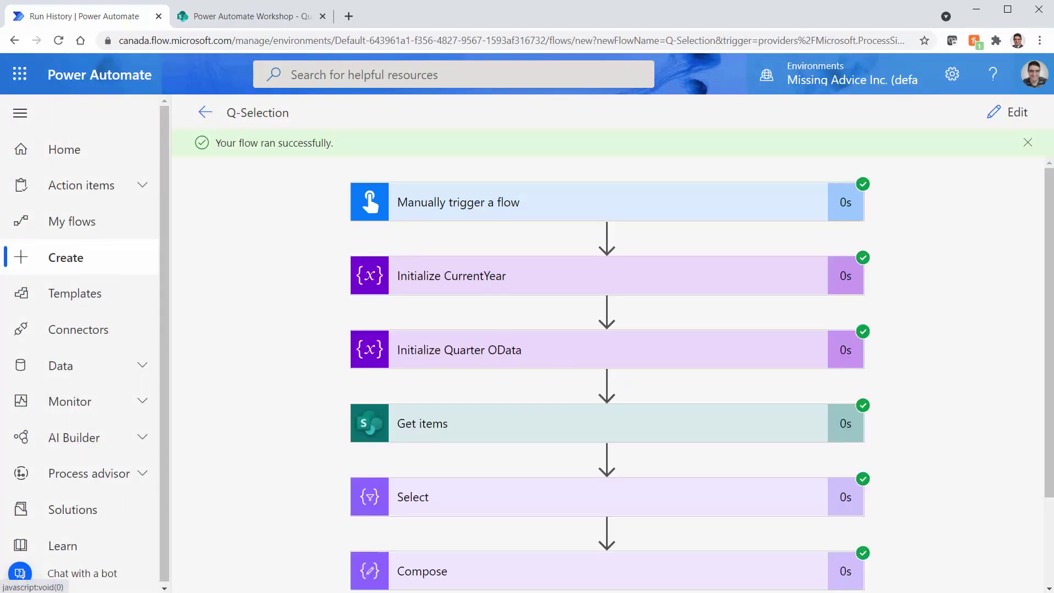
left_click(540, 276)
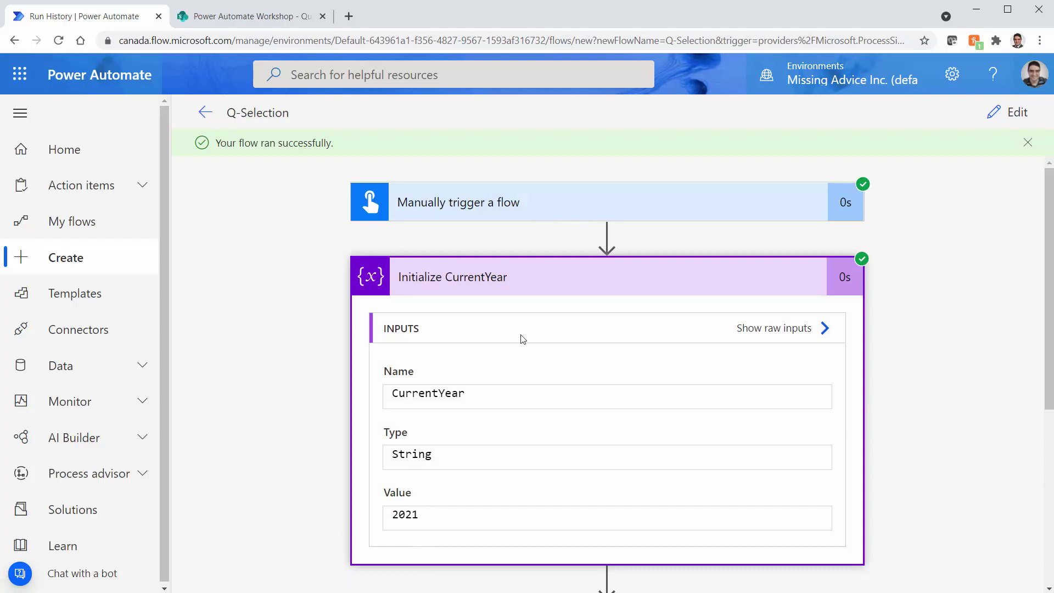
left_click(1019, 112)
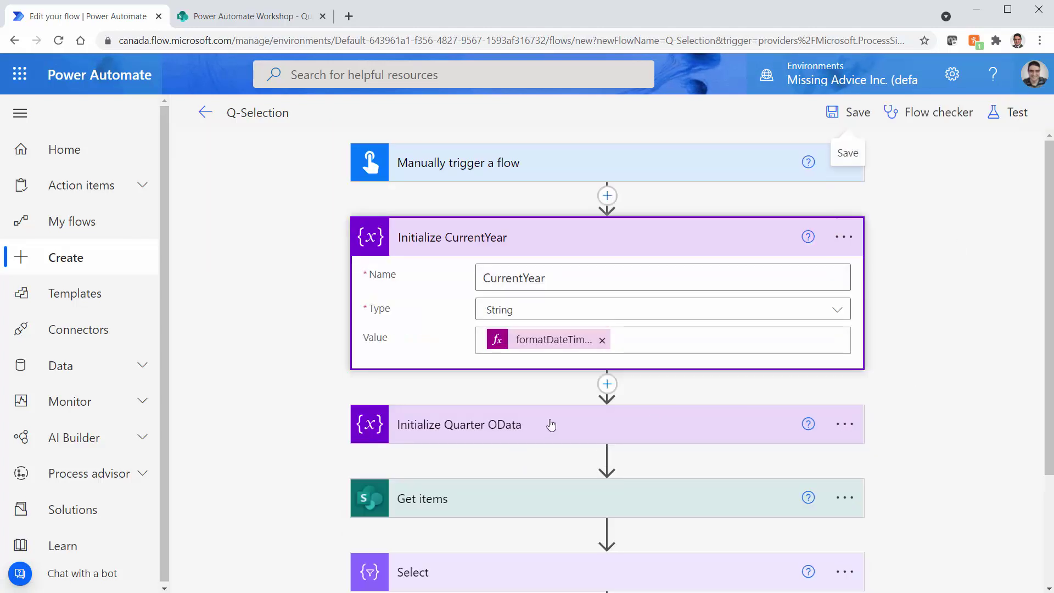
Step: Replace both 2021 dates in the first and second Quarter_OData filters with the CurrentYear token
left_click(490, 424)
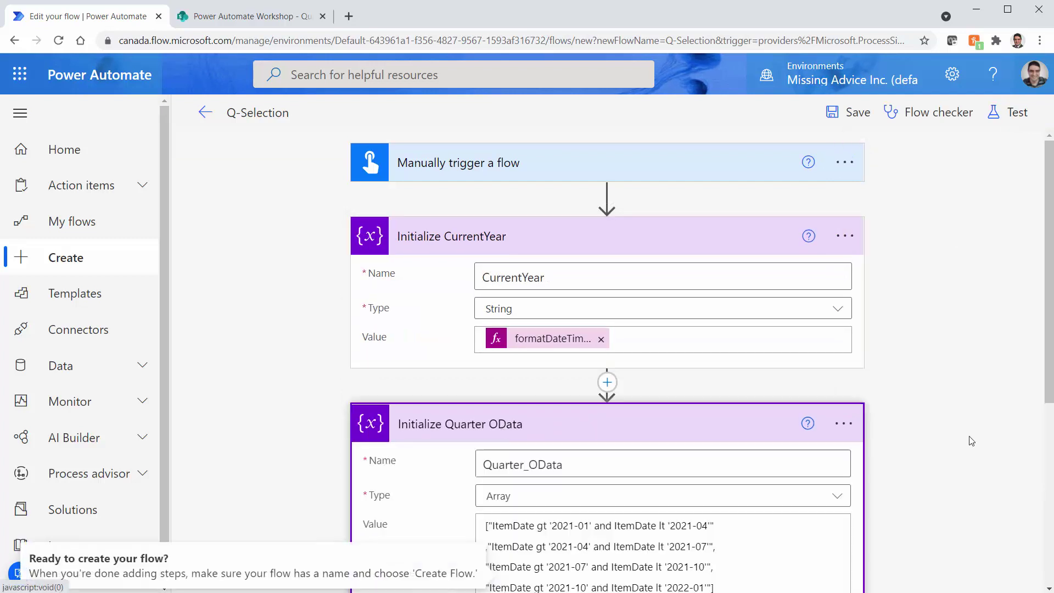
scroll(966, 442, "down", 5)
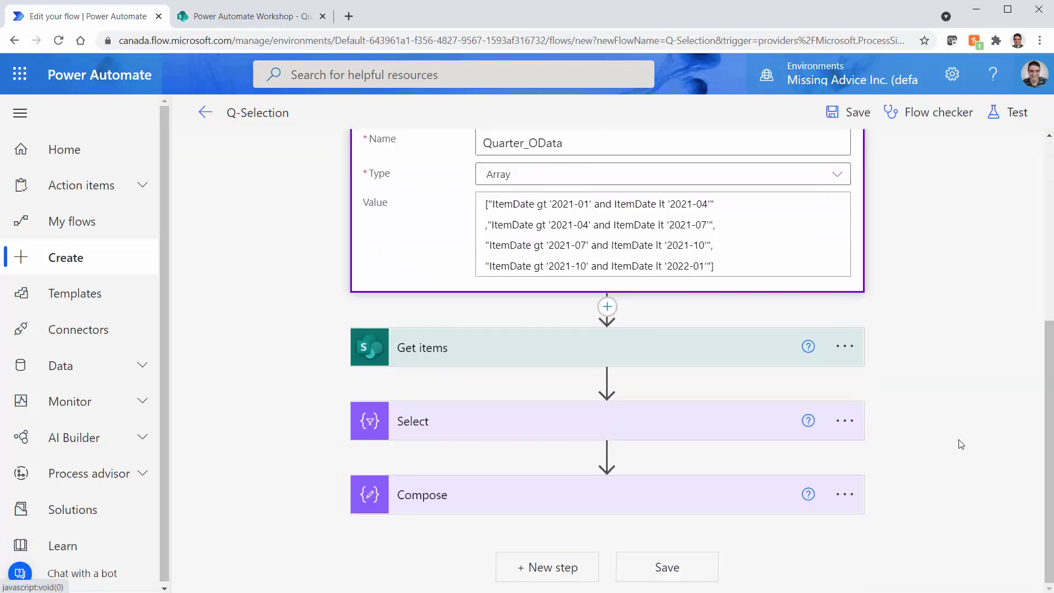
left_click(572, 205)
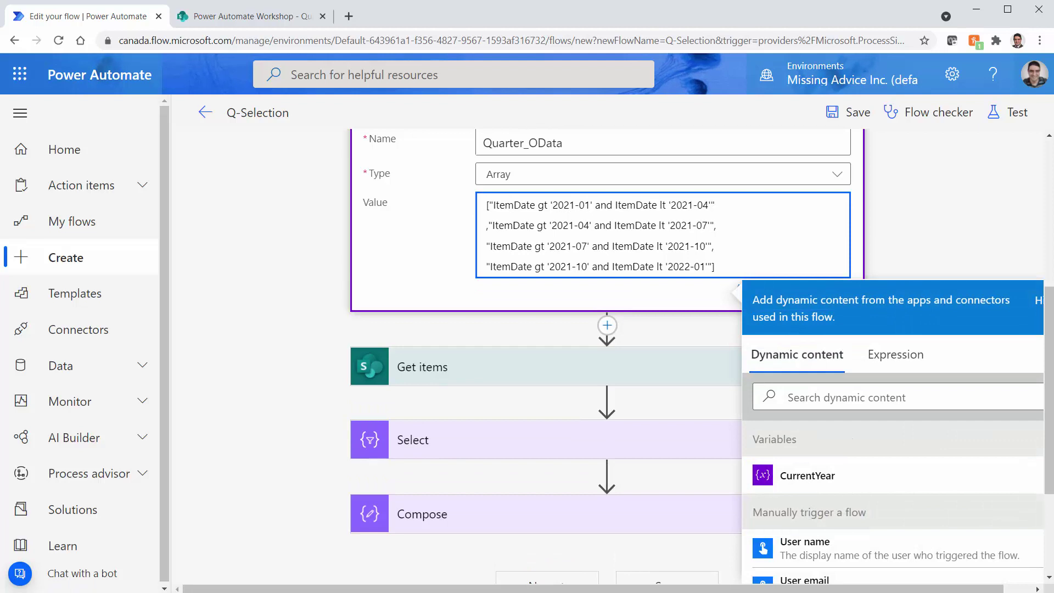
key("BackSpace")
key("BackSpace")
key("BackSpace")
key("BackSpace")
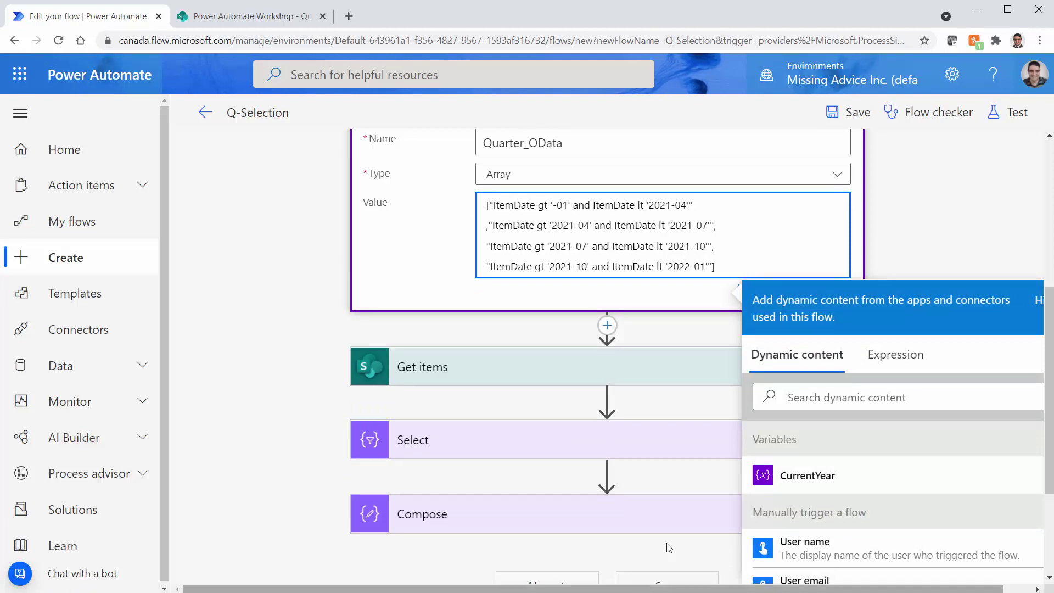
left_click(795, 476)
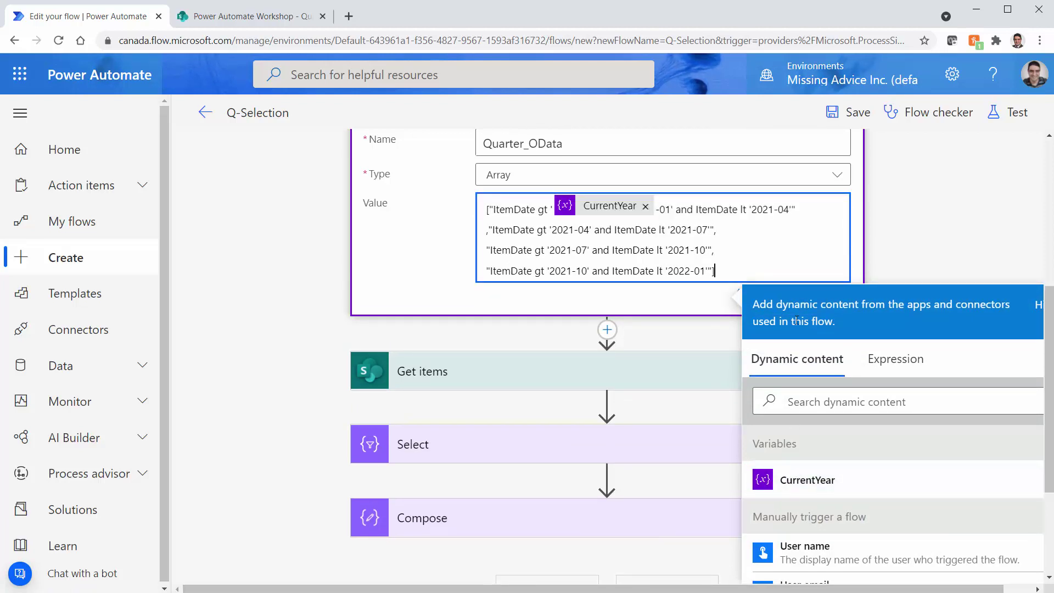
left_click(776, 213)
key("BackSpace")
key("BackSpace")
key("BackSpace")
key("BackSpace")
left_click(805, 486)
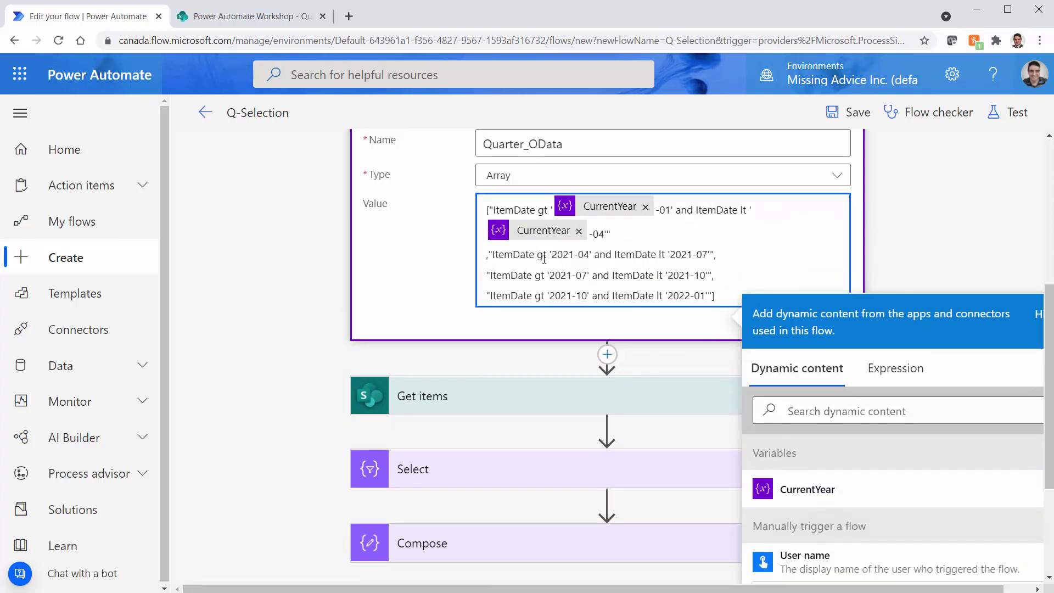
key("BackSpace")
key("BackSpace")
key("BackSpace")
key("BackSpace")
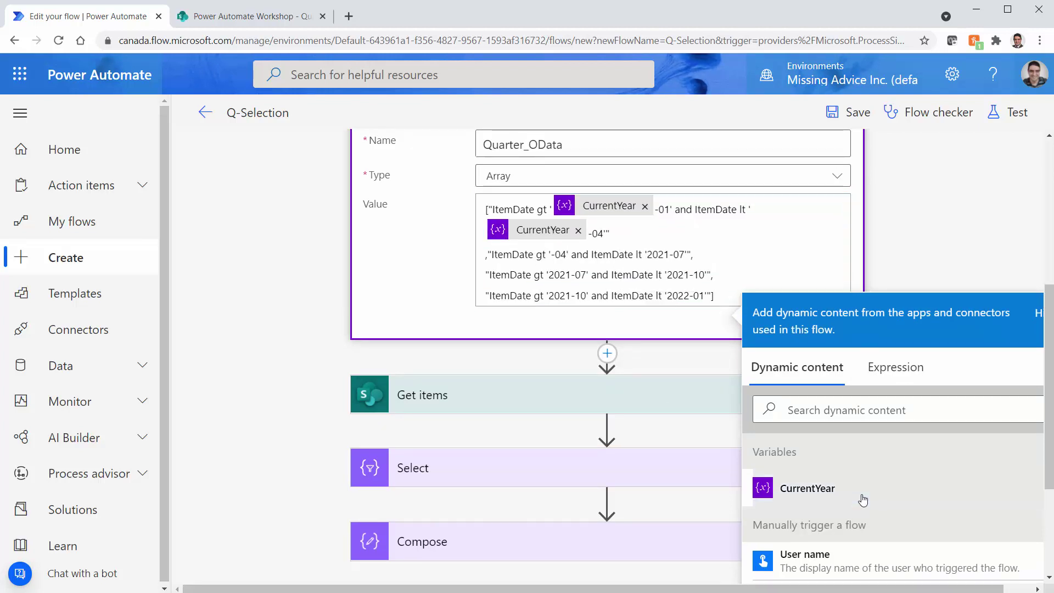
left_click(799, 489)
left_click(775, 257)
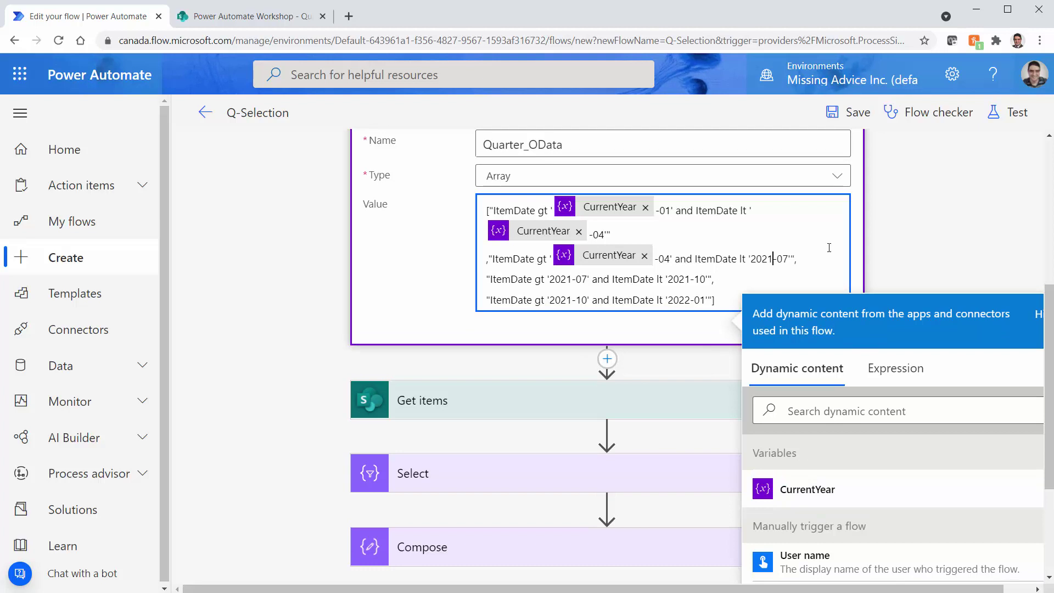
key("BackSpace")
key("BackSpace")
key("BackSpace")
key("BackSpace")
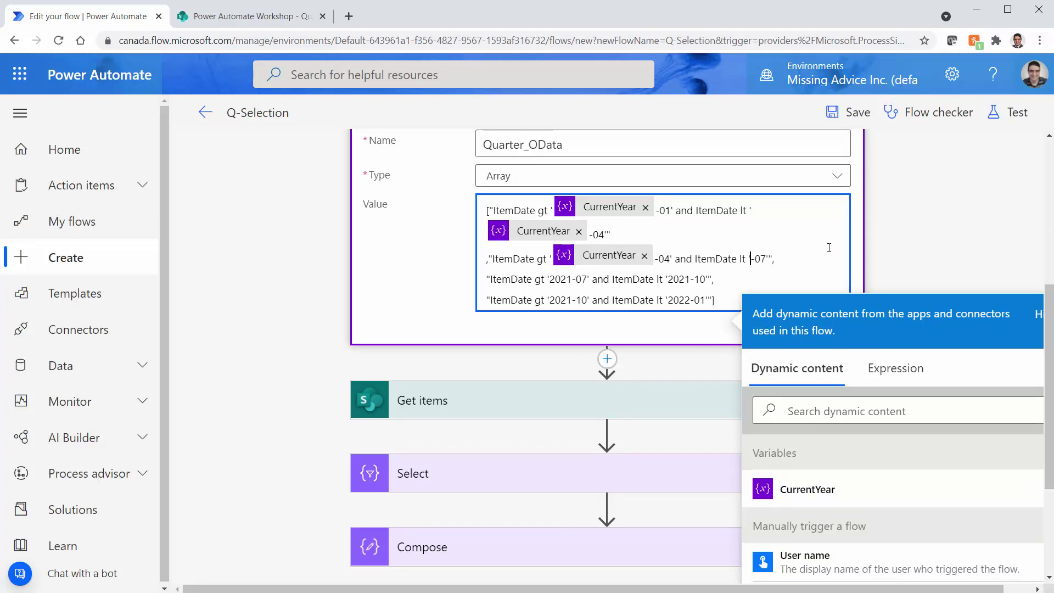
left_click(808, 490)
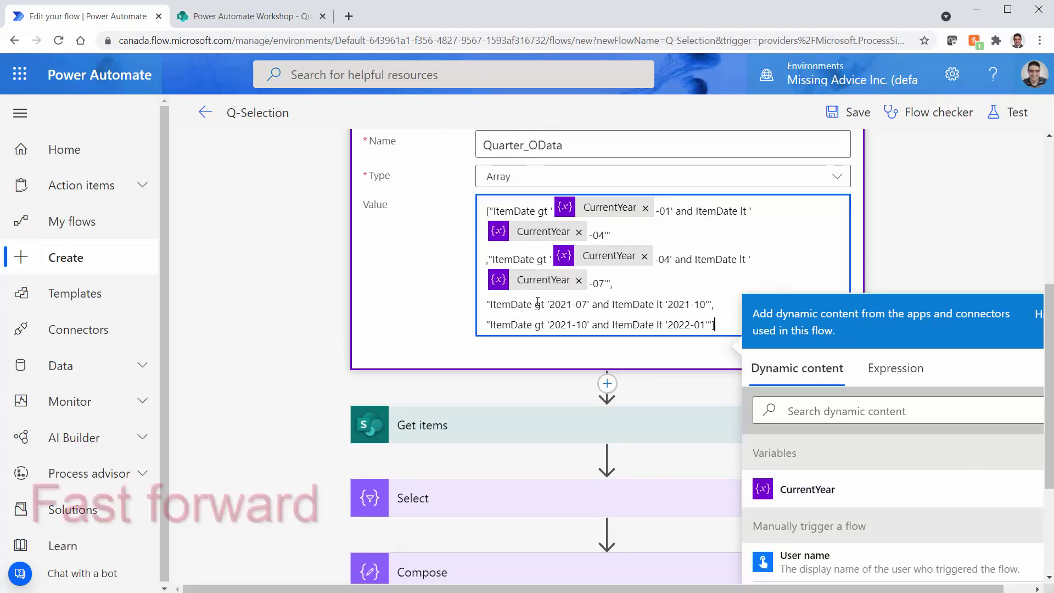
Step: Swap 2021 for CurrentYear in the third and last filters, and delete 2022 before '-01'
left_click(572, 304)
key("BackSpace")
key("BackSpace")
key("BackSpace")
key("BackSpace")
left_click(807, 489)
scroll(631, 329, "down", 2)
left_click(649, 190)
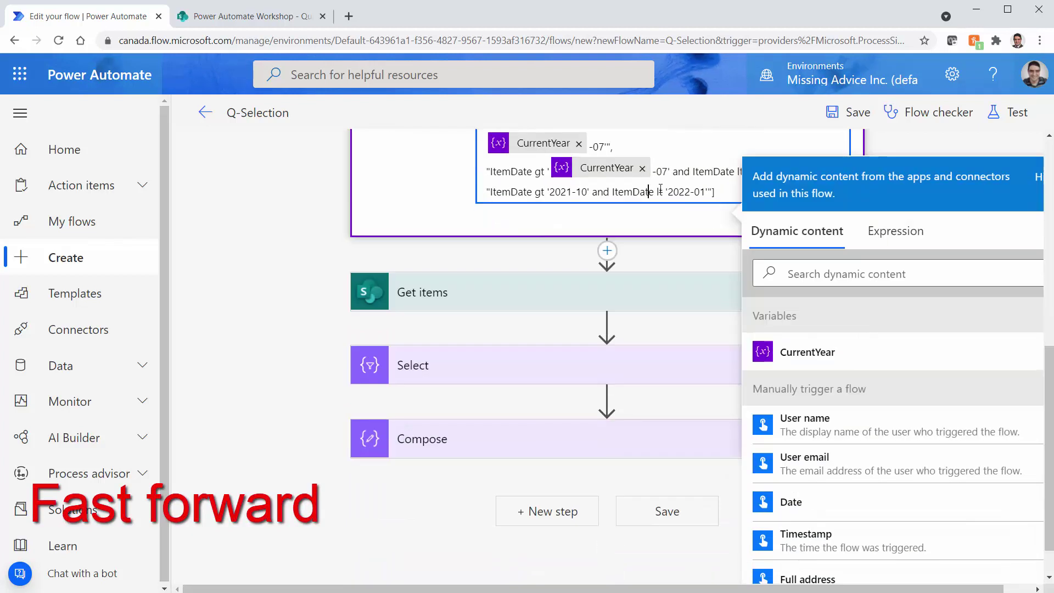
left_click(572, 192)
key("BackSpace")
key("BackSpace")
key("BackSpace")
key("BackSpace")
left_click(807, 352)
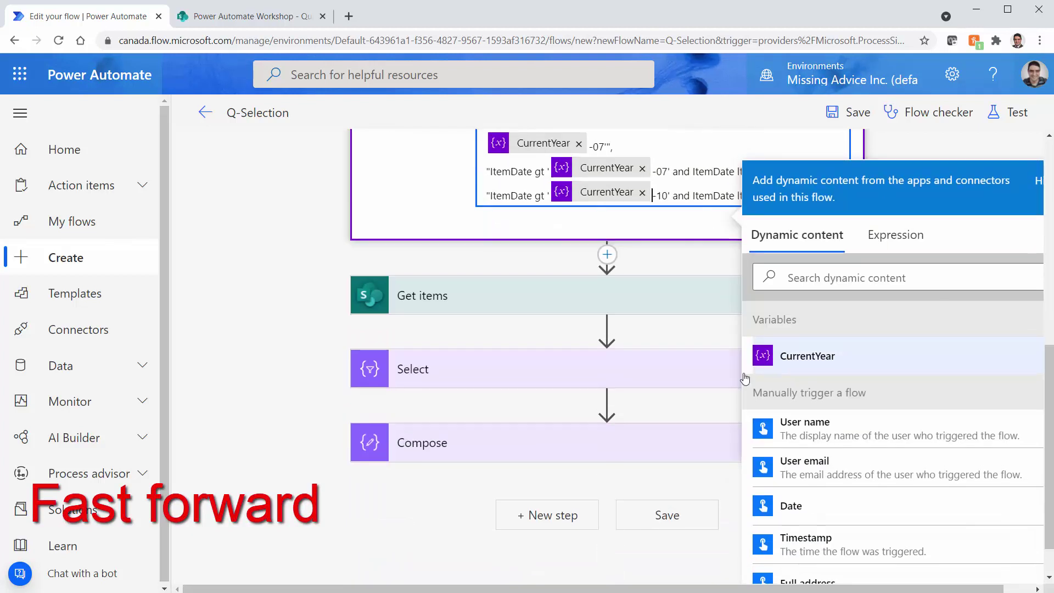
left_click(774, 171)
key("BackSpace")
key("BackSpace")
key("BackSpace")
key("BackSpace")
left_click(807, 406)
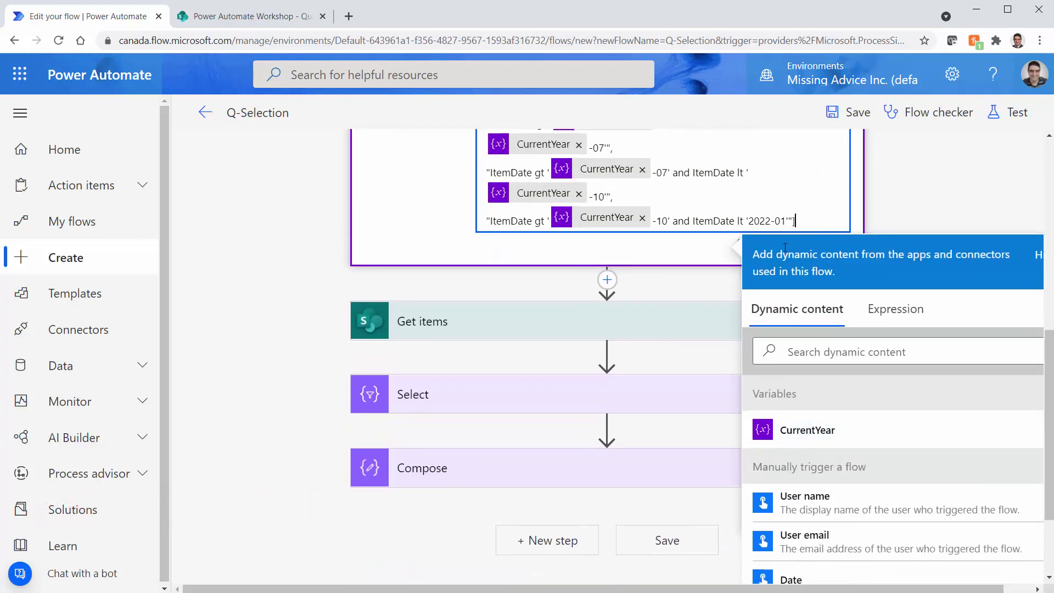
left_click(772, 221)
key("BackSpace")
key("BackSpace")
key("BackSpace")
key("BackSpace")
Step: Build the expression add(int(variables('CurrentYear')), 1) in the expression editor
left_click(896, 309)
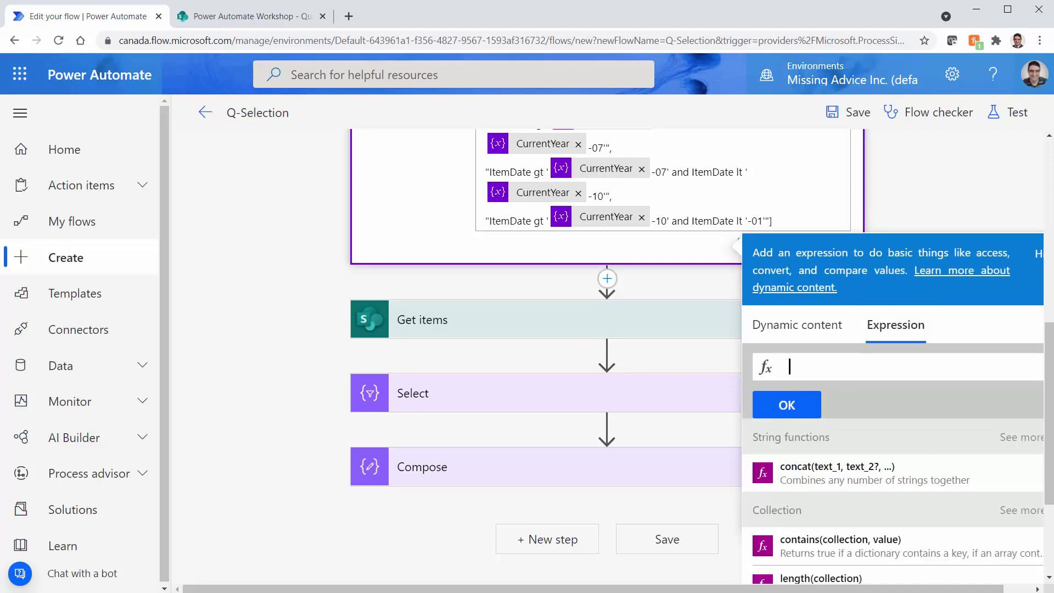
type("int")
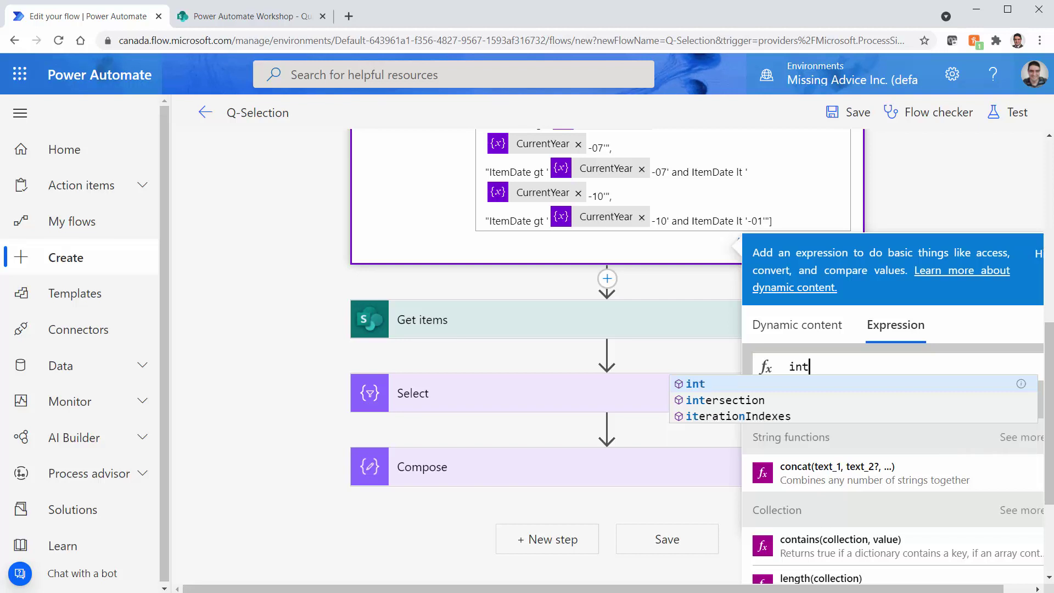
type("(")
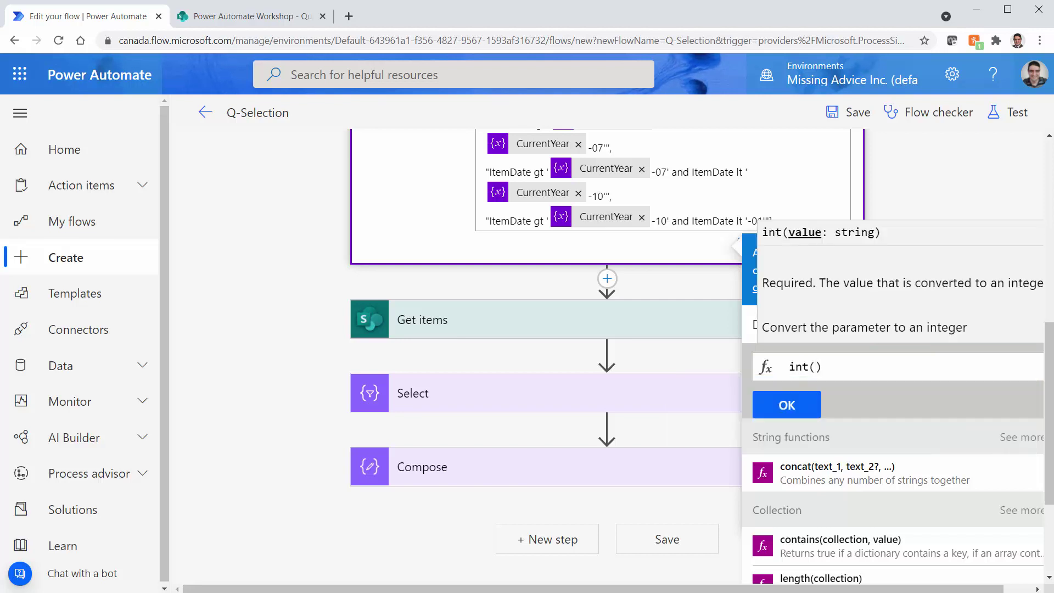
left_click(853, 325)
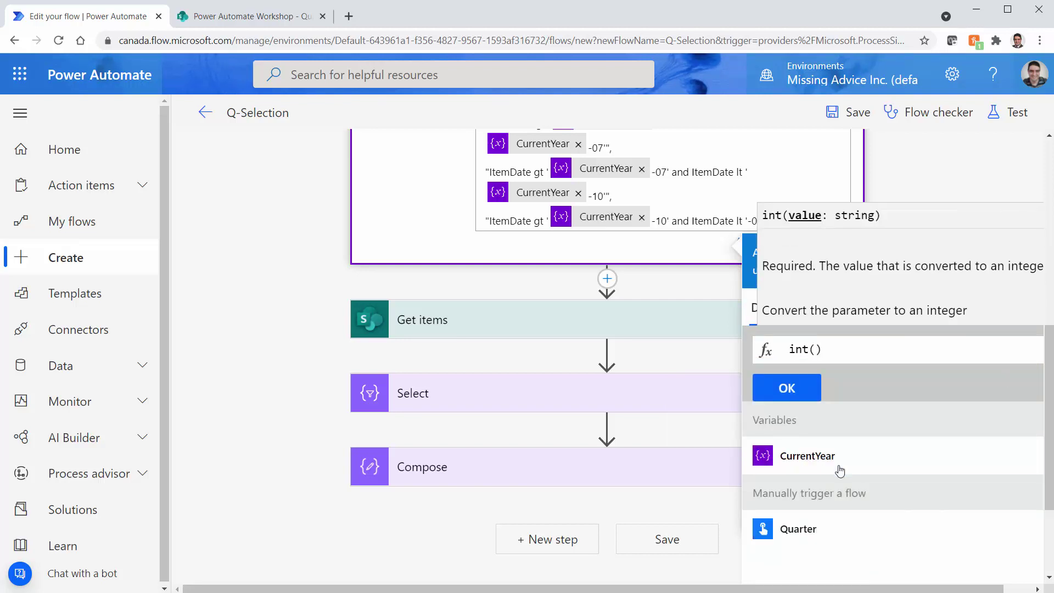
left_click(807, 457)
left_click(983, 364)
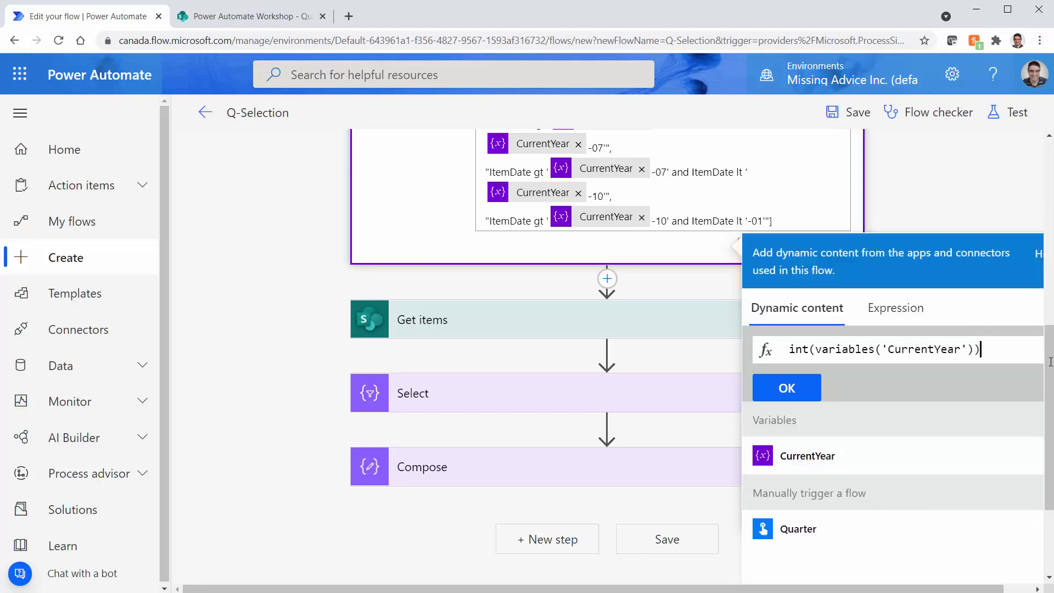
left_click(790, 349)
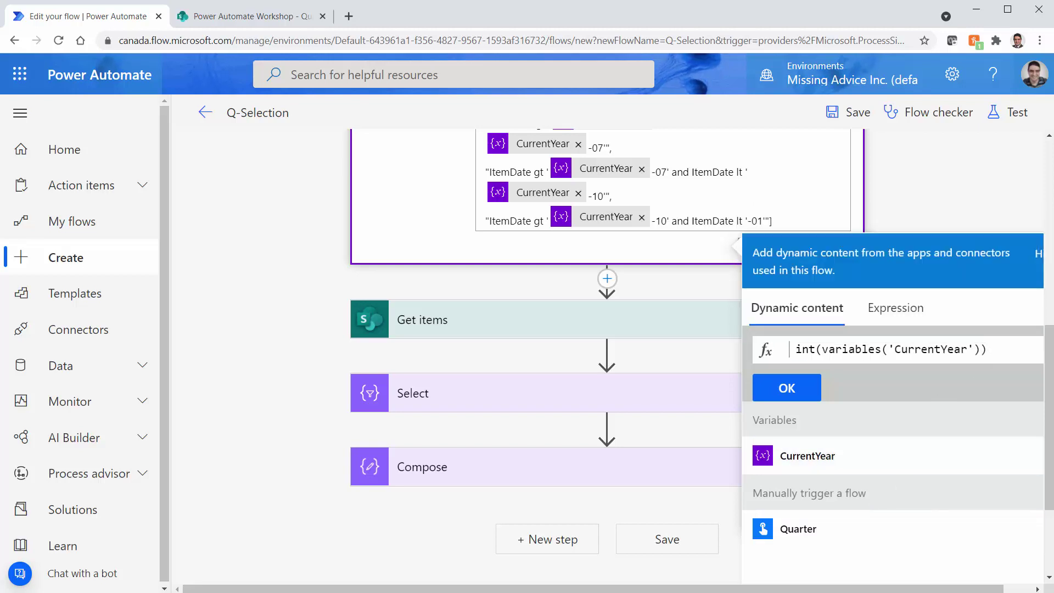
type("add(")
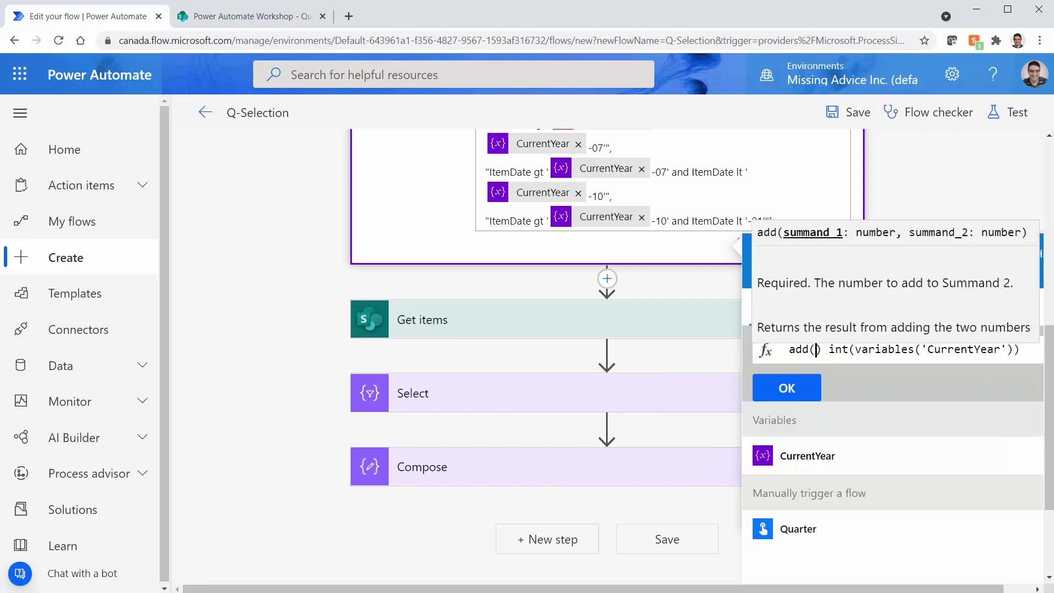
key("Delete")
key("Delete")
type(", ")
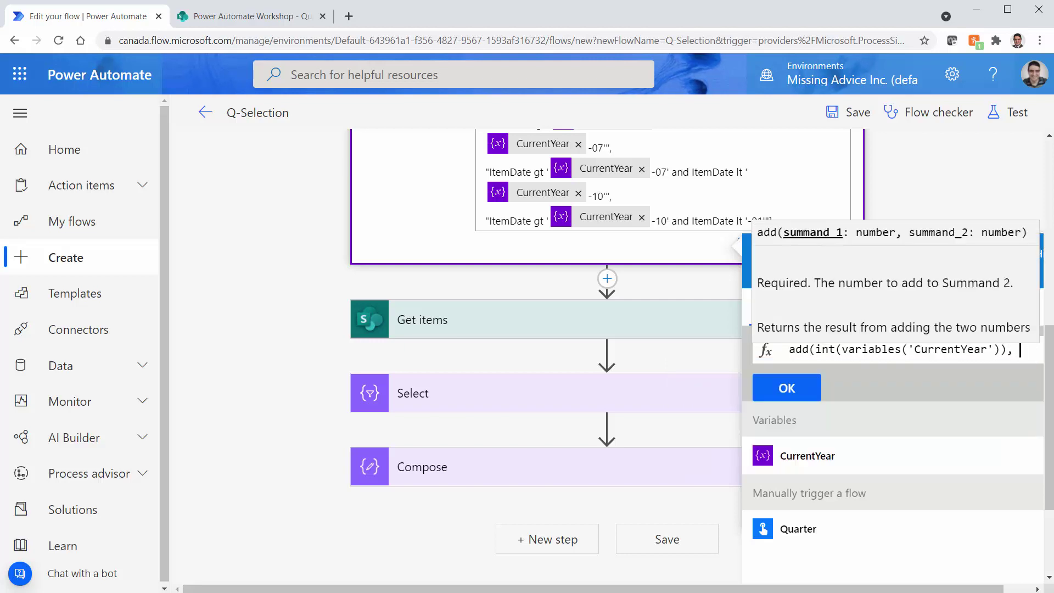
type("1)")
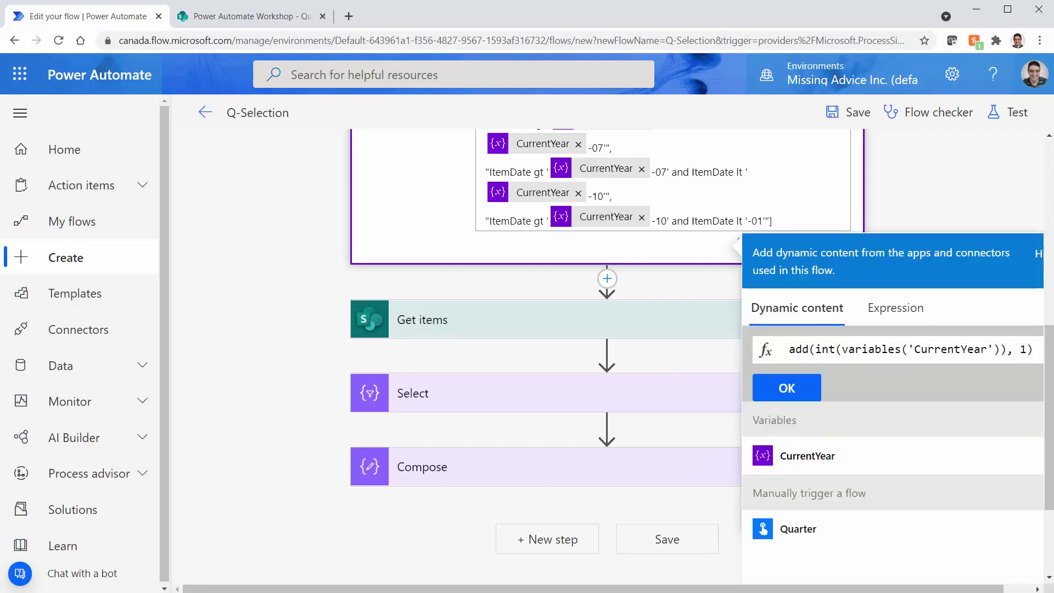
Step: Wrap the expression in string() to get string(add(int(variables('CurrentYear')), 1))
key("Home")
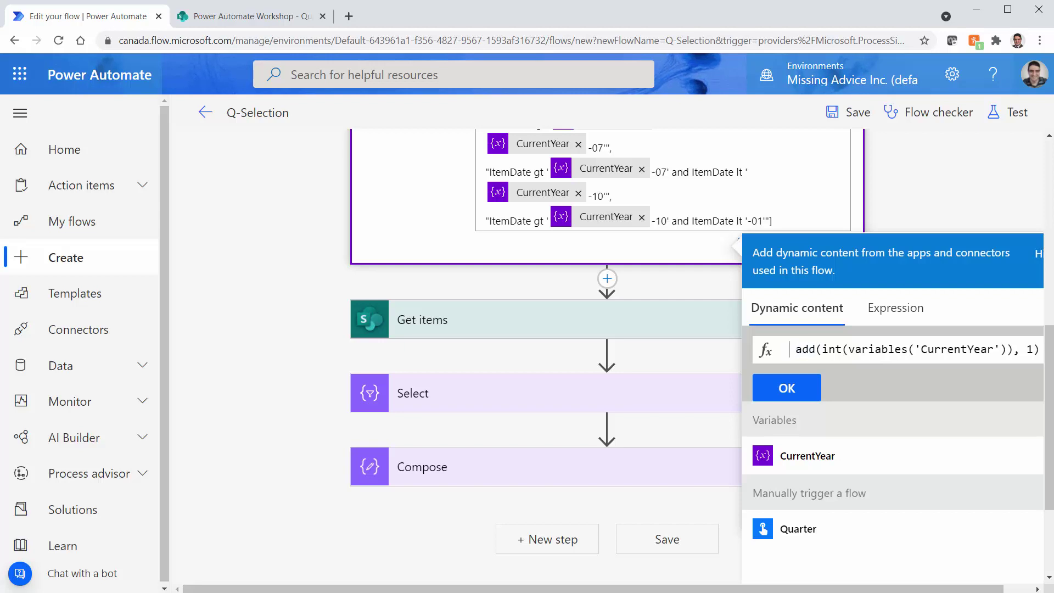
type("str")
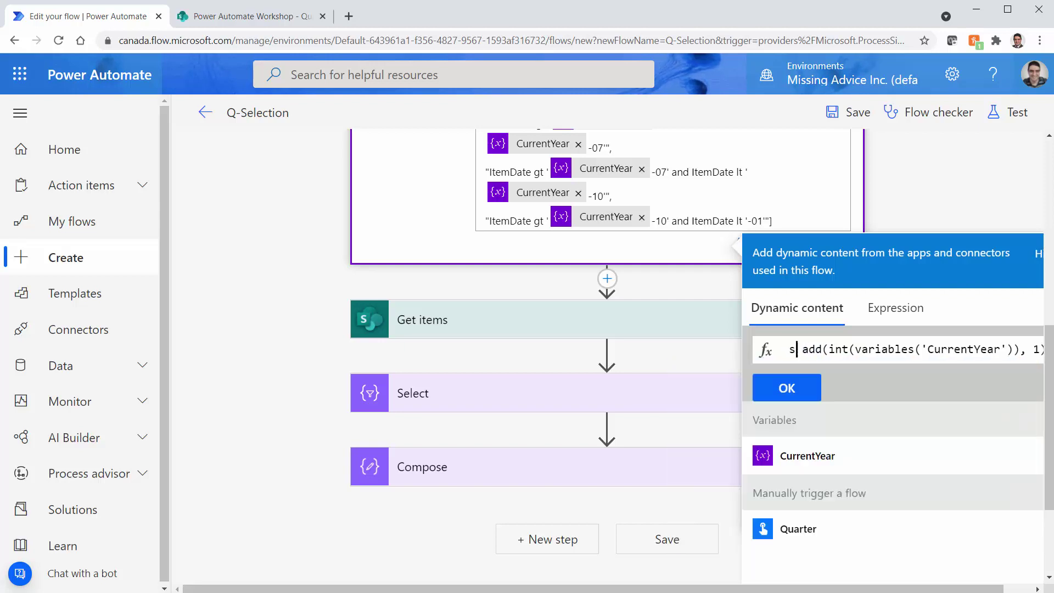
key("Tab")
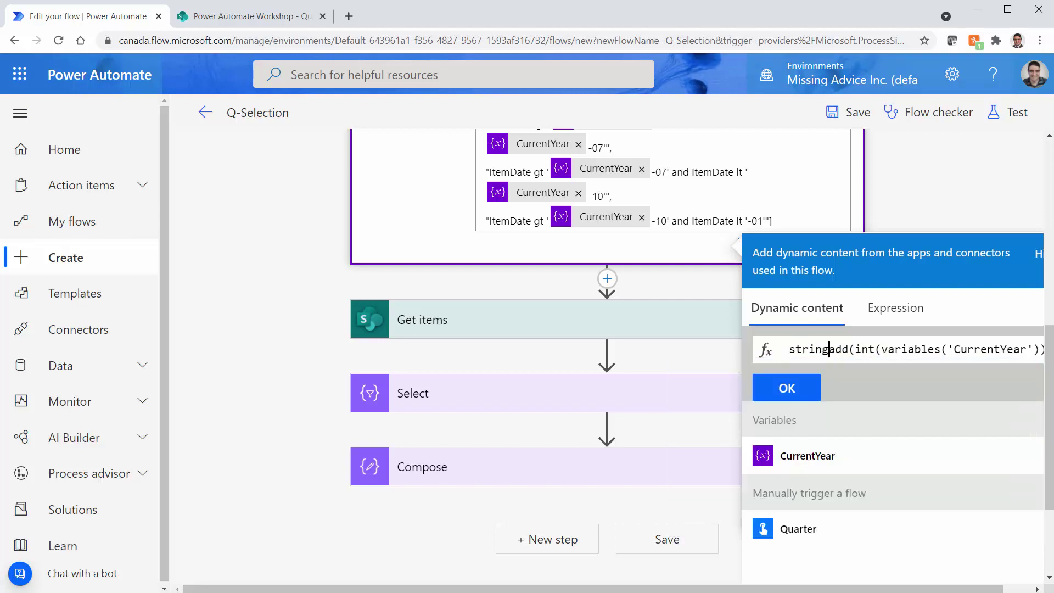
type("(")
key("End")
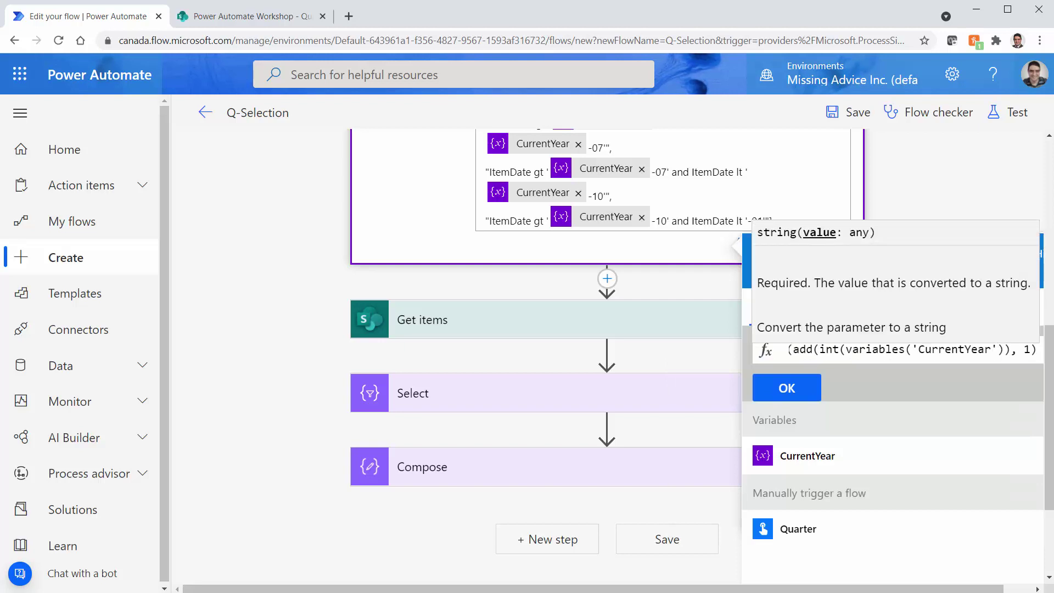
type(")")
Step: Copy the full next-year expression and paste it into Notepad
key("shift+Home")
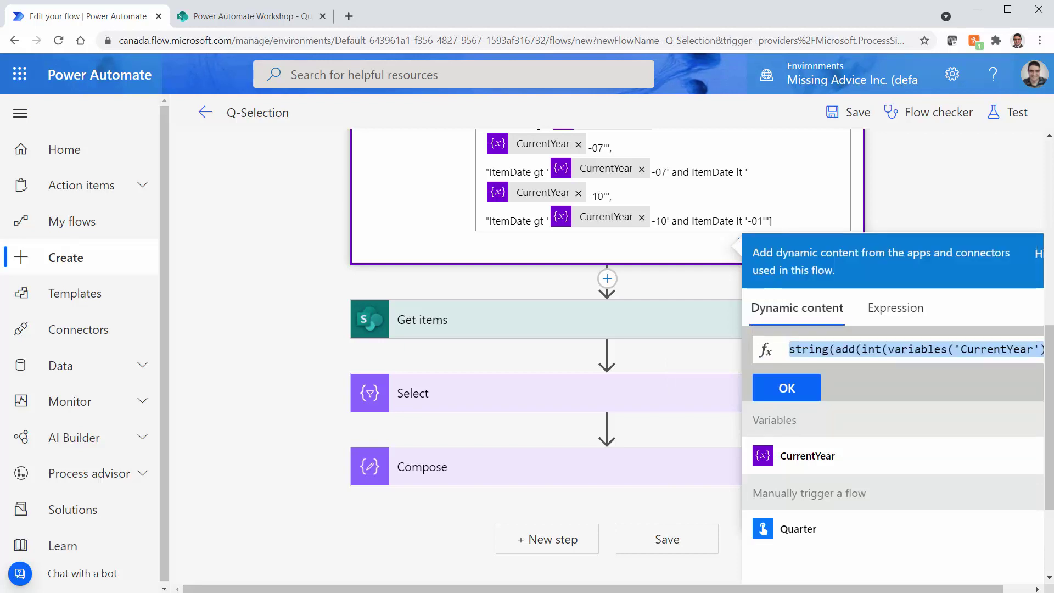
key("ctrl+c")
key("alt+Tab")
key("ctrl+v")
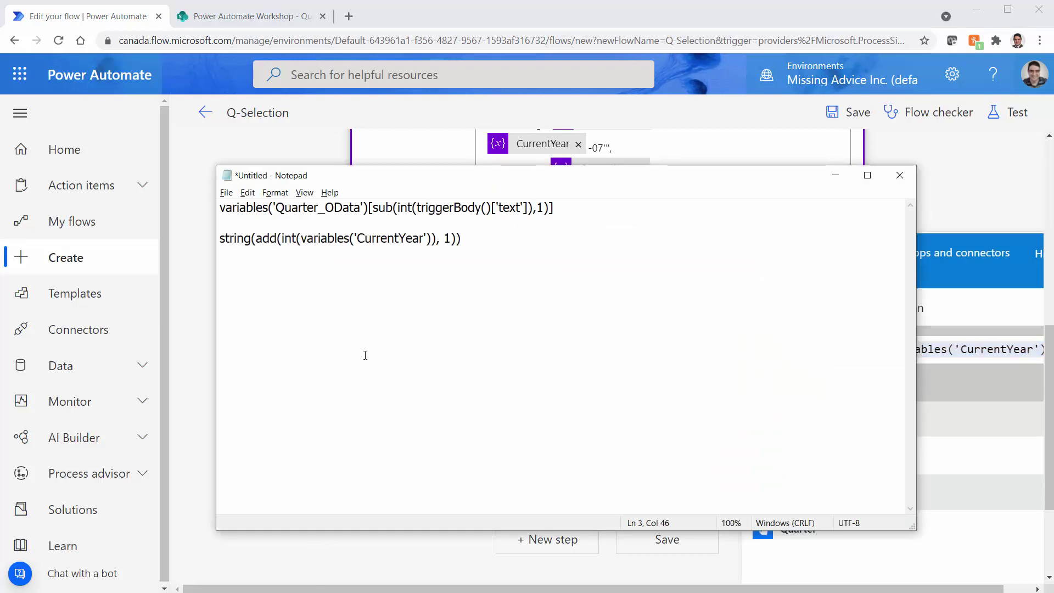
Step: In Notepad, highlight variables('CurrentYear'), int(...), add(..., 1), then the whole string expression
left_click_drag(301, 239, 432, 244)
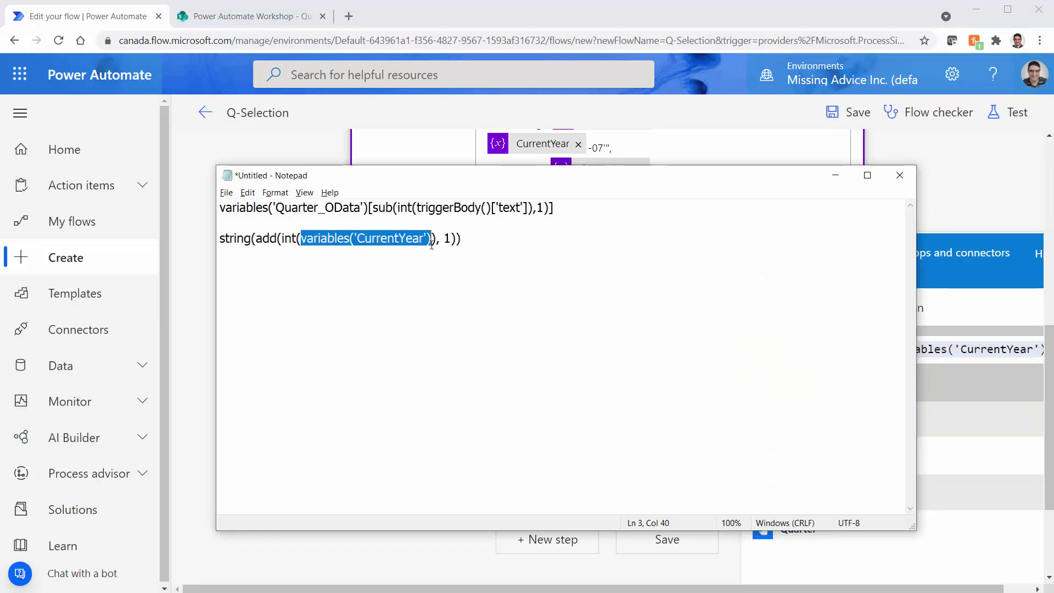
left_click_drag(281, 239, 436, 239)
left_click_drag(256, 238, 459, 246)
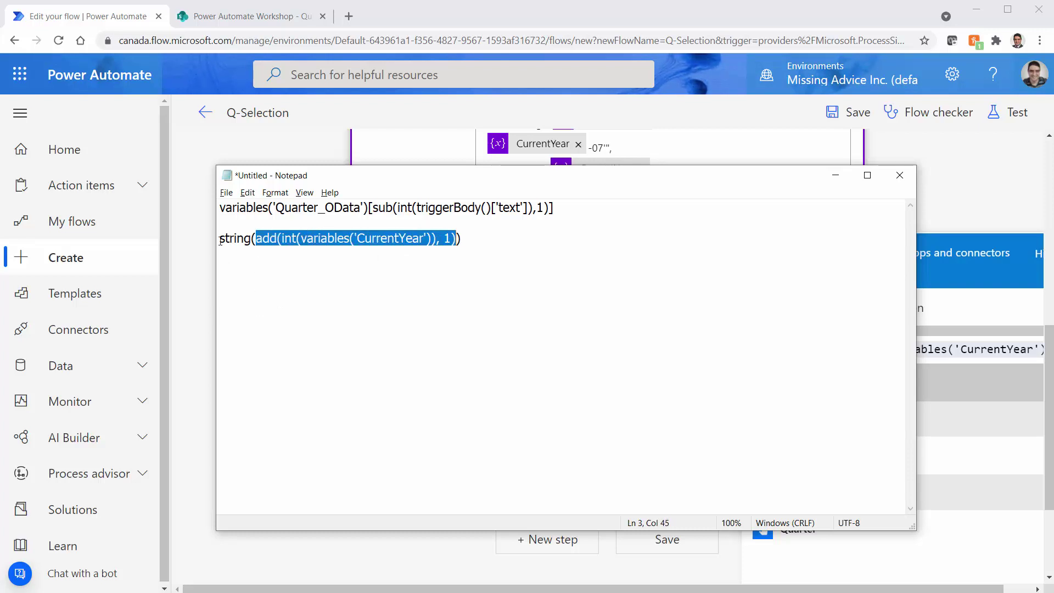
left_click_drag(220, 240, 495, 341)
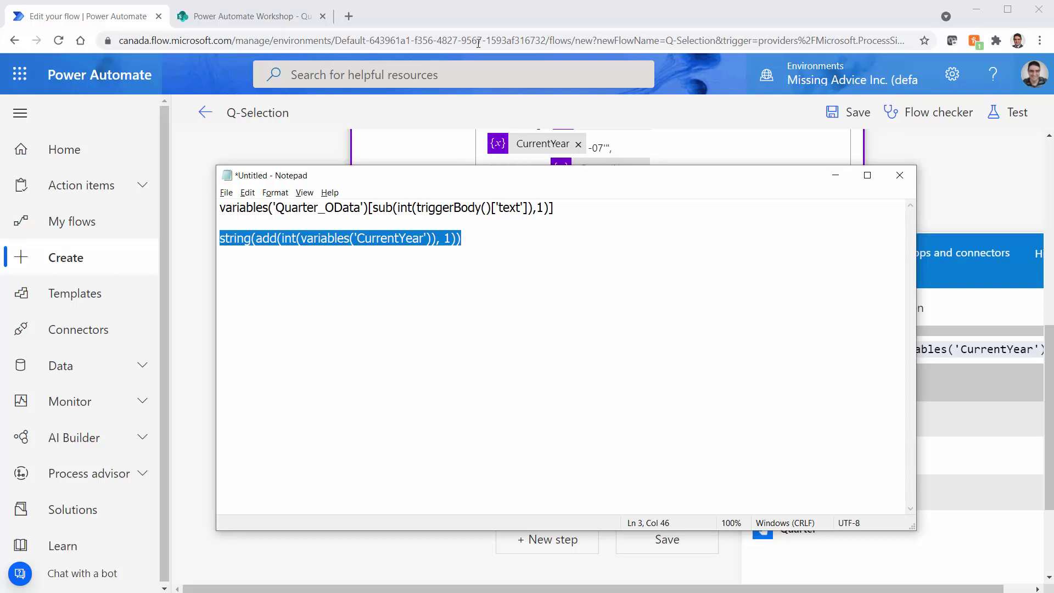
key("alt+Tab")
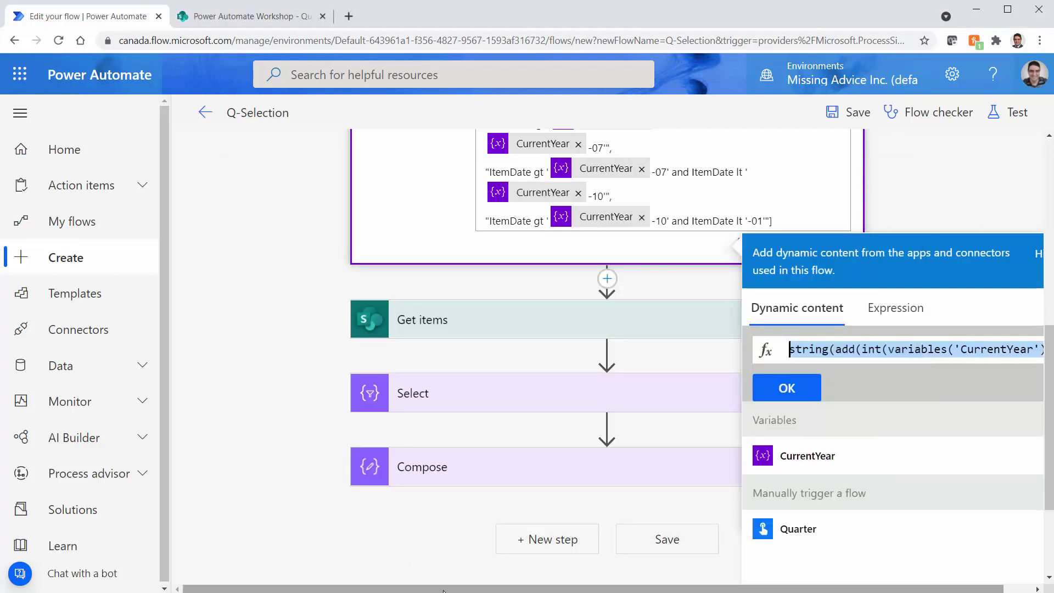
Step: Insert the string(add(...)) expression before '-01' in the last filter and save the flow
left_click(787, 390)
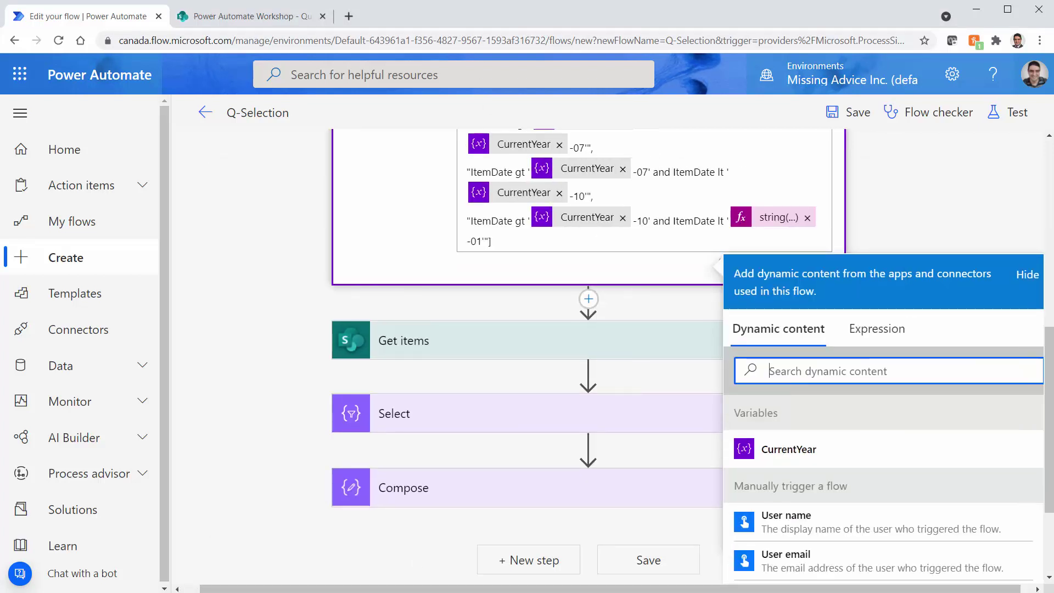
left_click(938, 203)
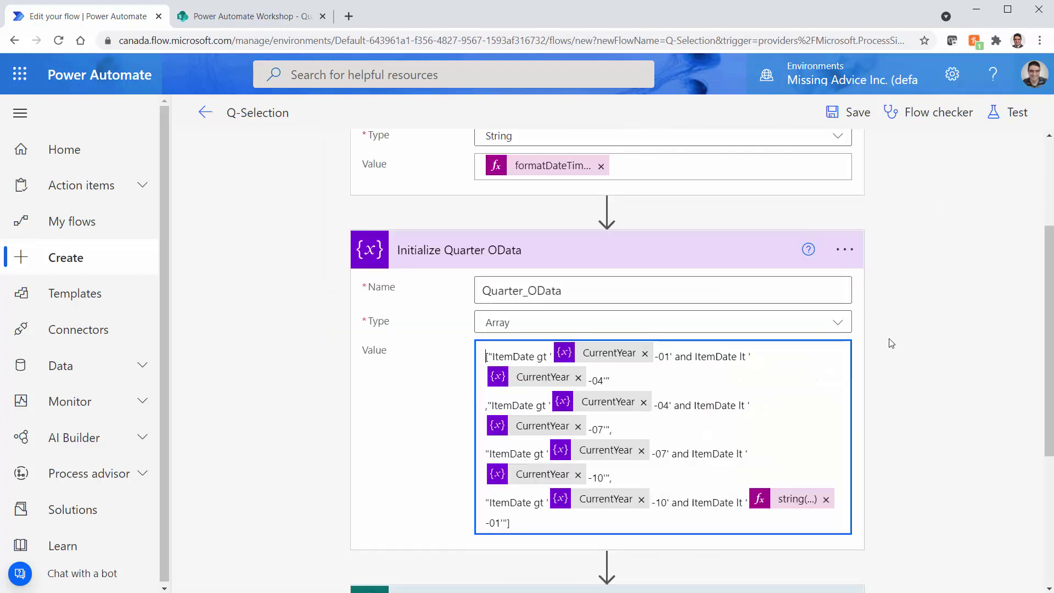
scroll(538, 352, "up", 5)
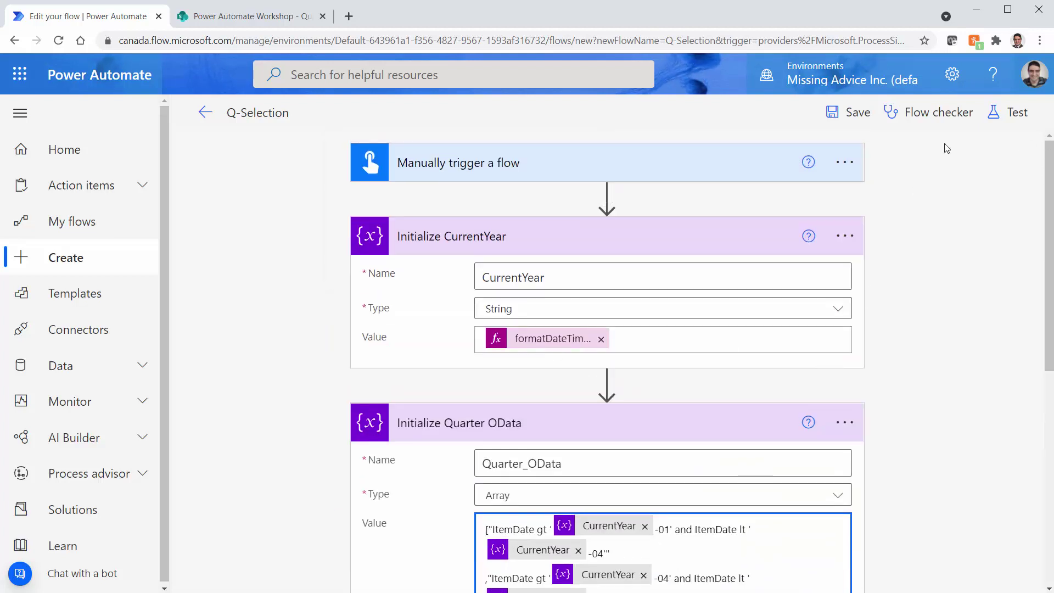
left_click(852, 116)
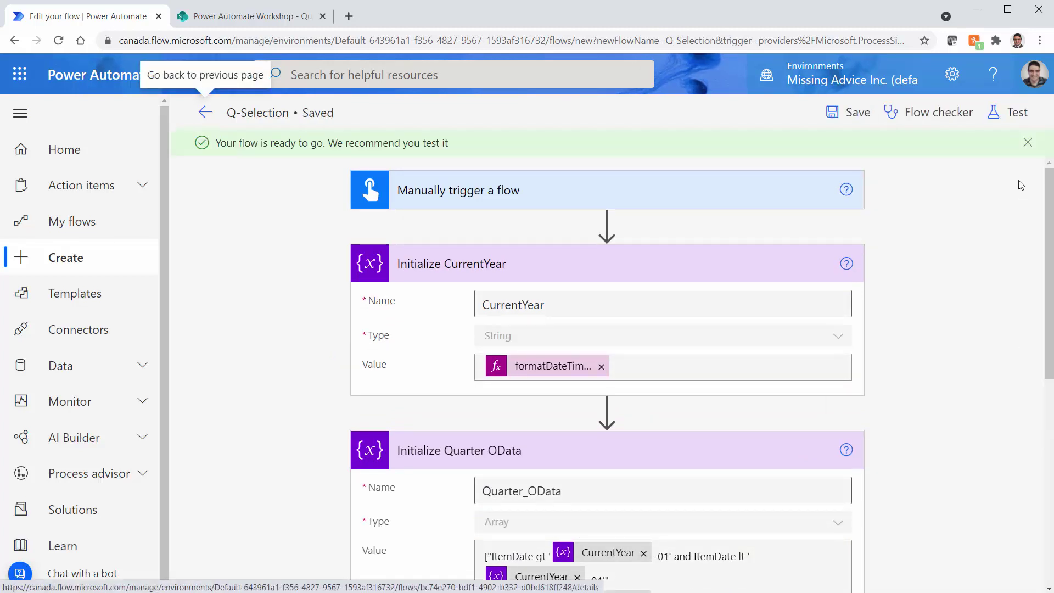
left_click(1013, 112)
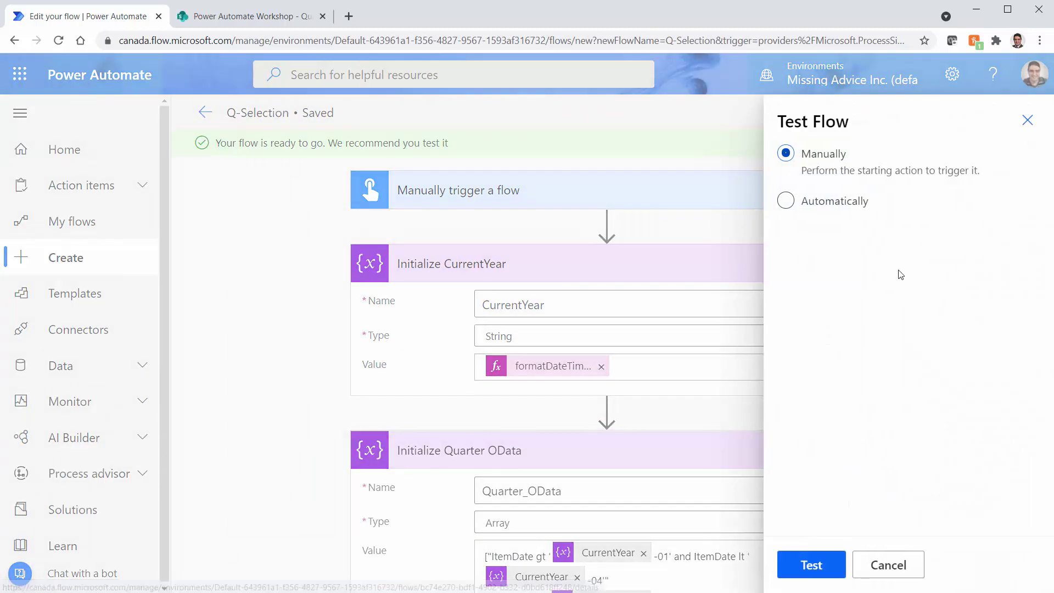
Step: Test-run the flow with the default input 1 and inspect the Initialize Quarter OData outputs
left_click(811, 566)
left_click(812, 568)
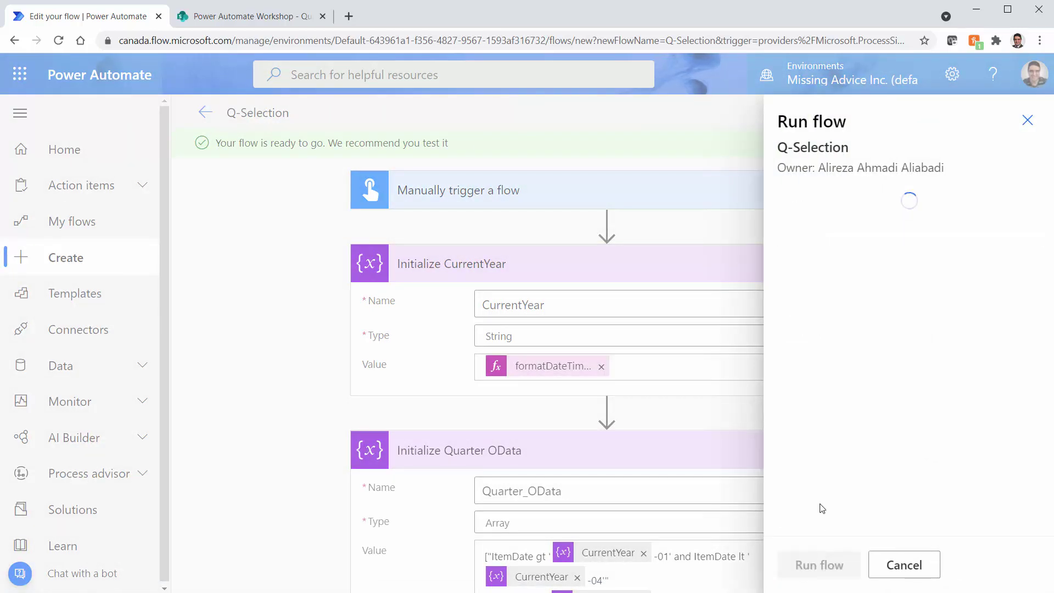
left_click(818, 554)
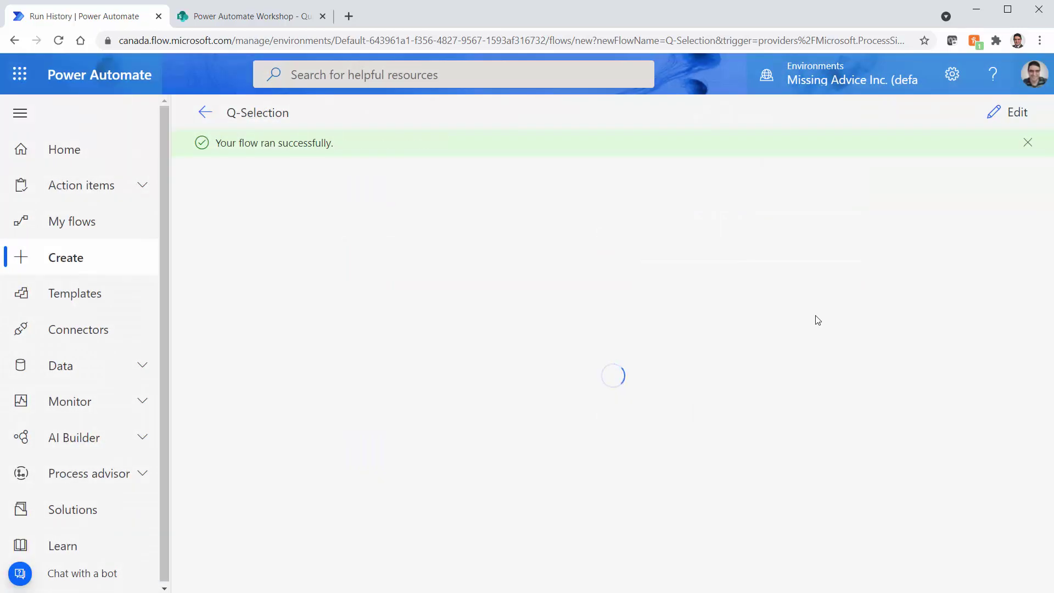
scroll(940, 420, "down", 1)
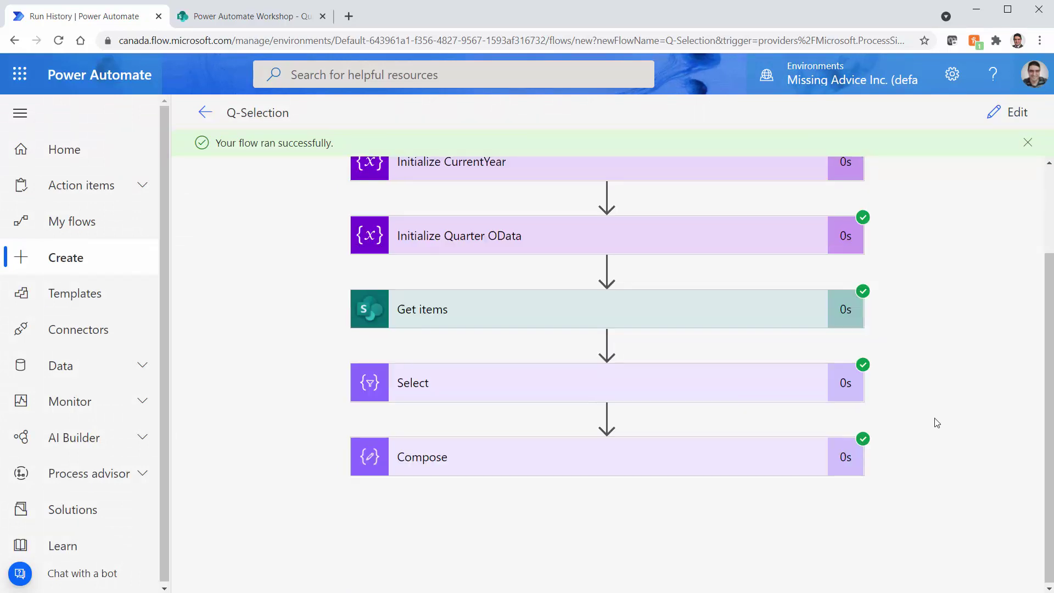
scroll(934, 423, "up", 3)
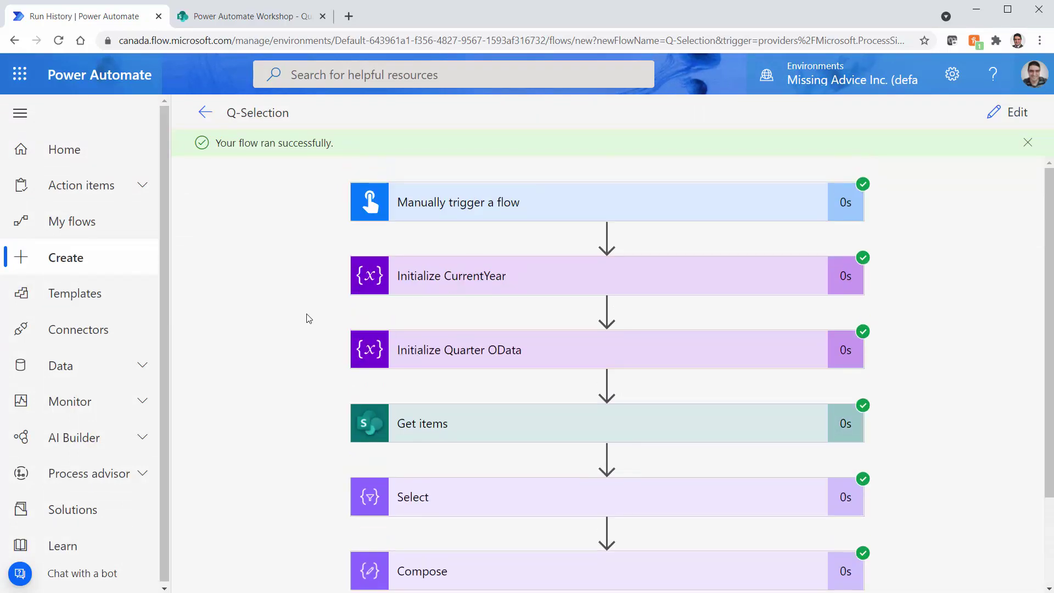
left_click(534, 358)
scroll(913, 456, "down", 5)
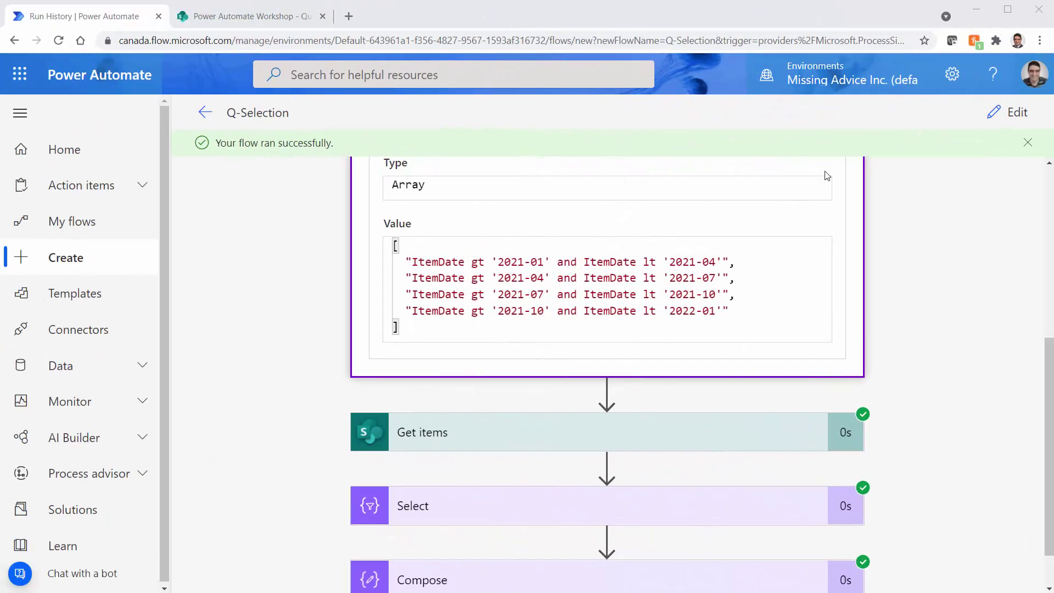
Step: Run another manual test with the input set to 'This quarter'
left_click(1004, 125)
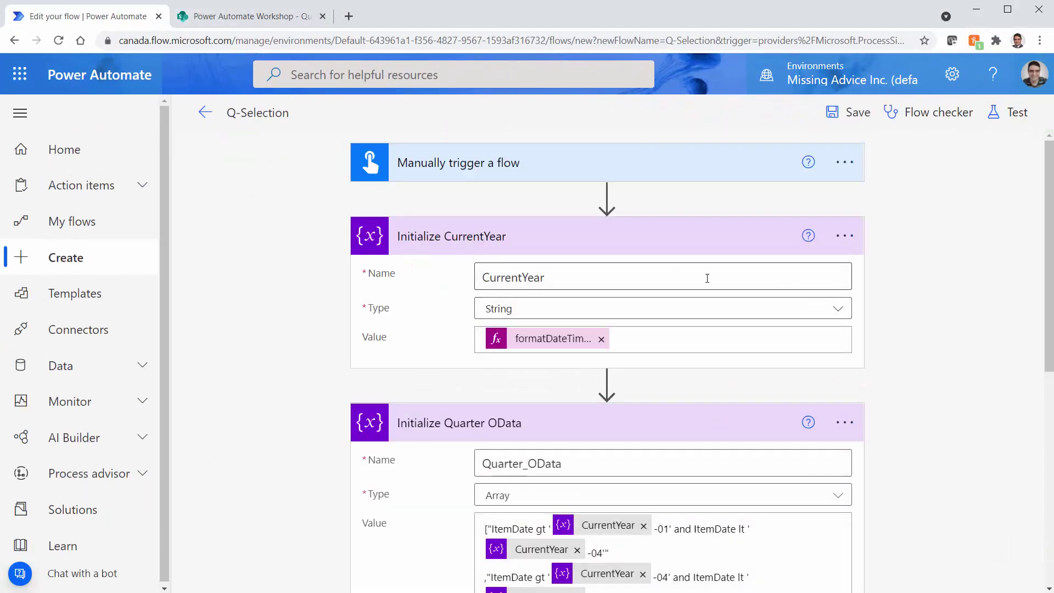
left_click(1015, 117)
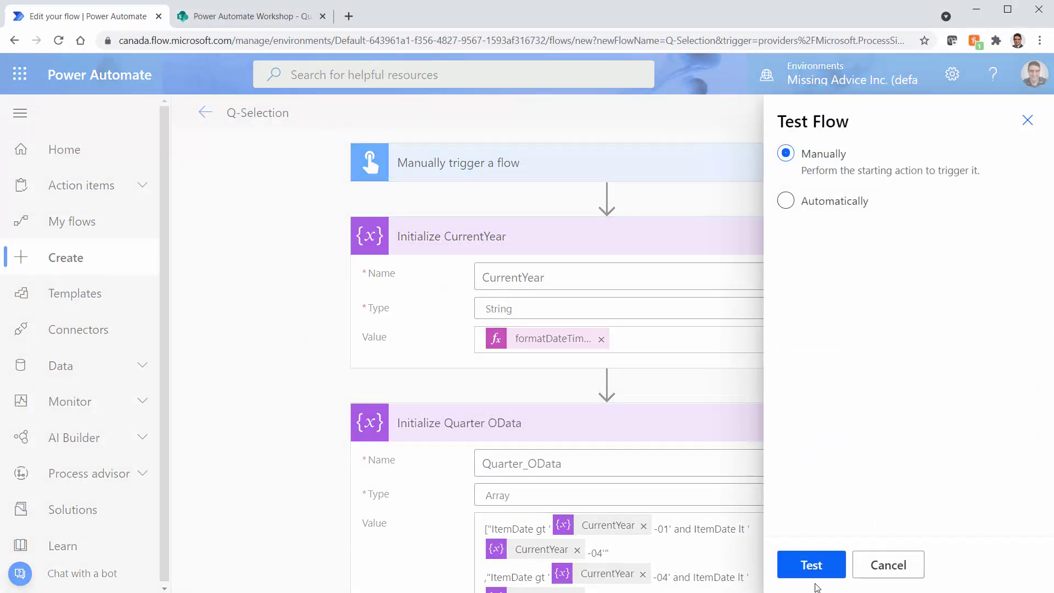
left_click(814, 561)
left_click(822, 234)
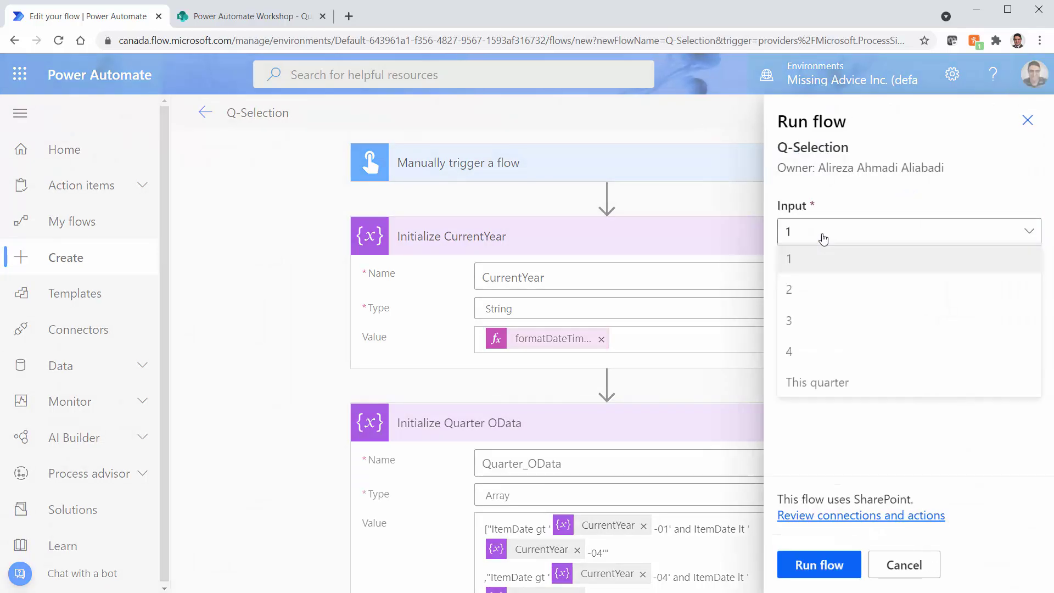
left_click(813, 388)
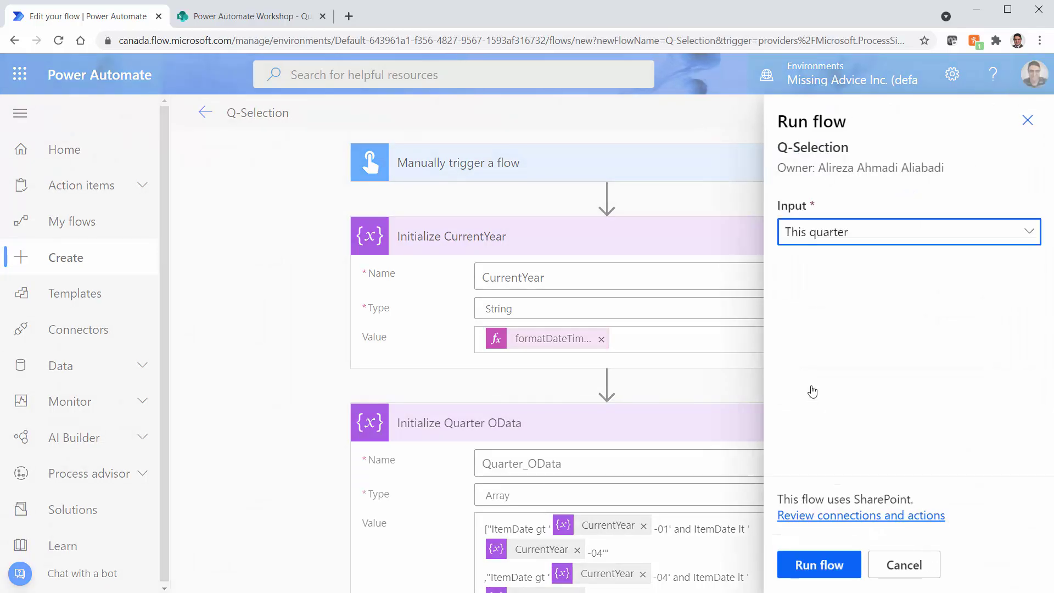
left_click(820, 561)
left_click(810, 566)
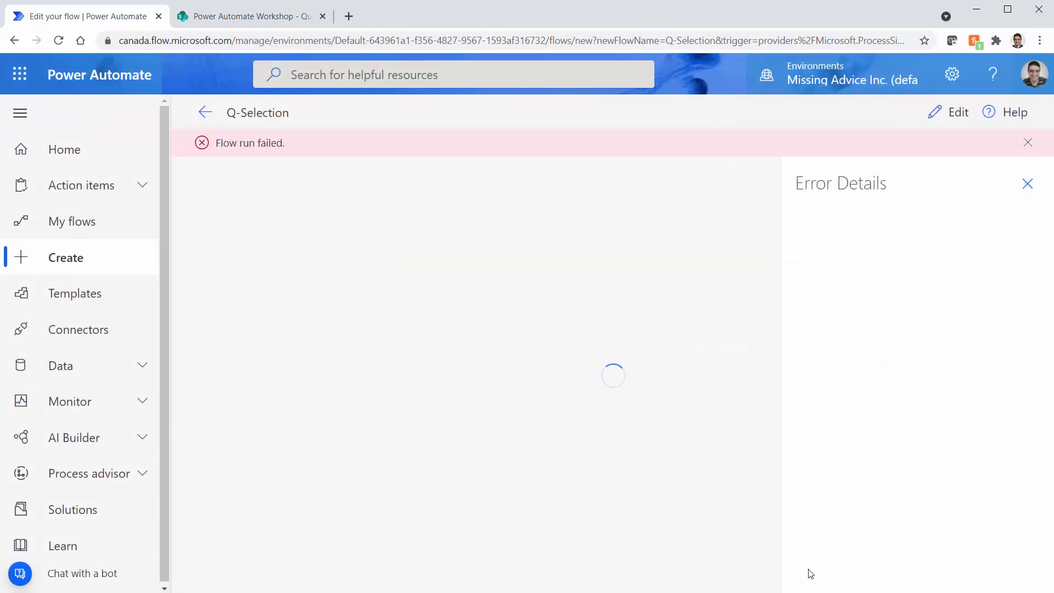
Step: Dismiss the error details, read Get items' InvalidTemplate int-conversion error, and return to editing the flow
left_click(1028, 187)
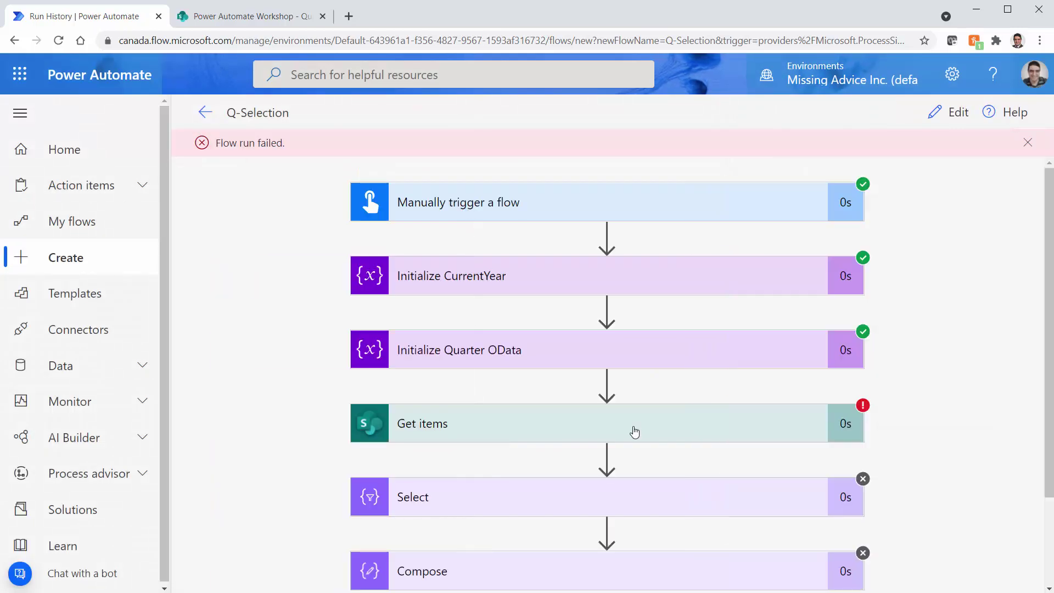
left_click(582, 426)
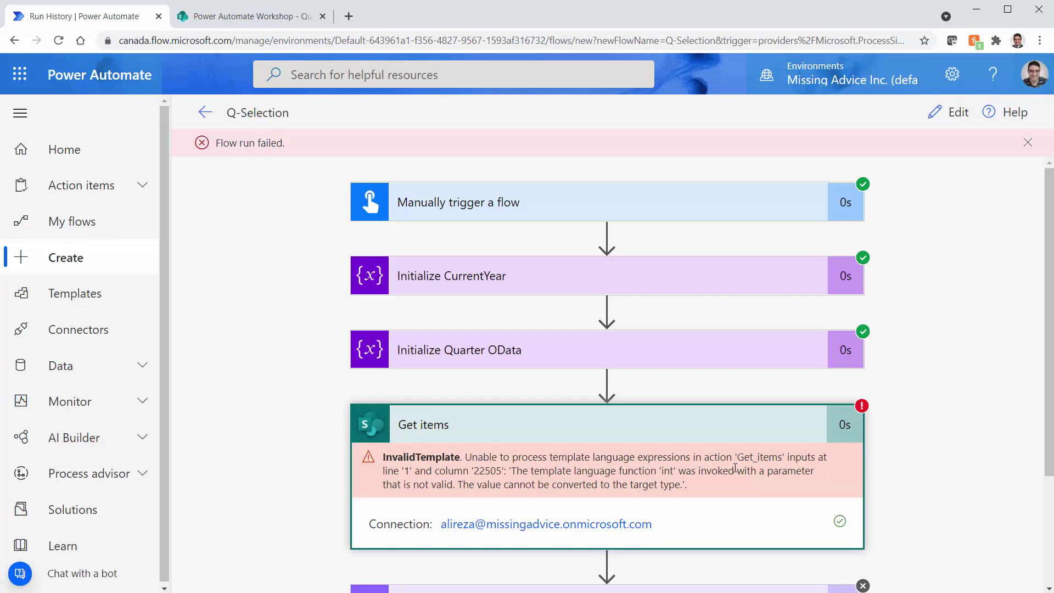
left_click(952, 112)
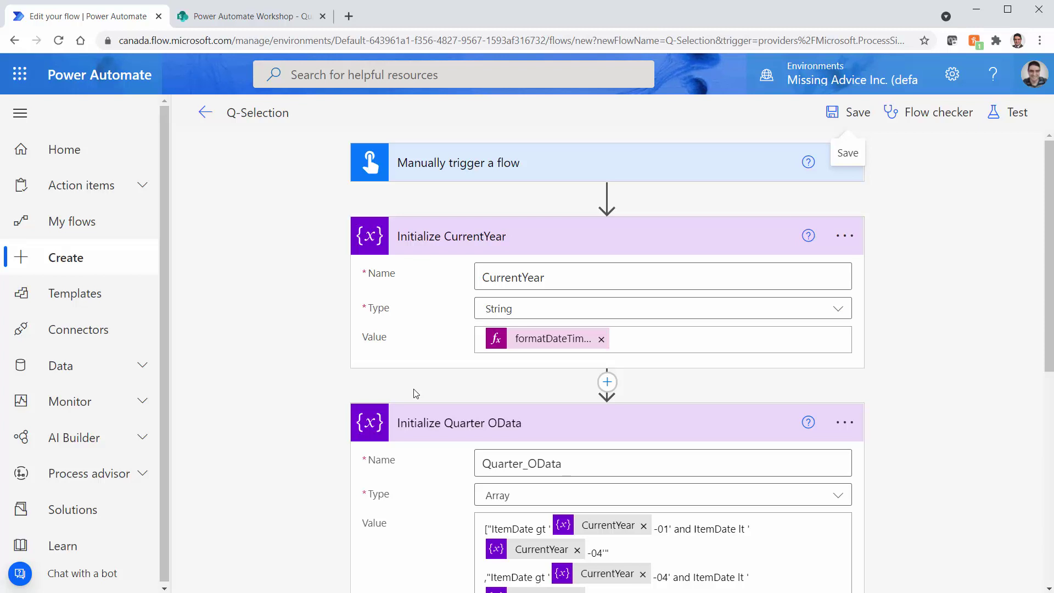
Step: Expand Get items and examine the sub(int(triggerBody()['text']),1) index in its Filter Query expression
scroll(690, 436, "down", 7)
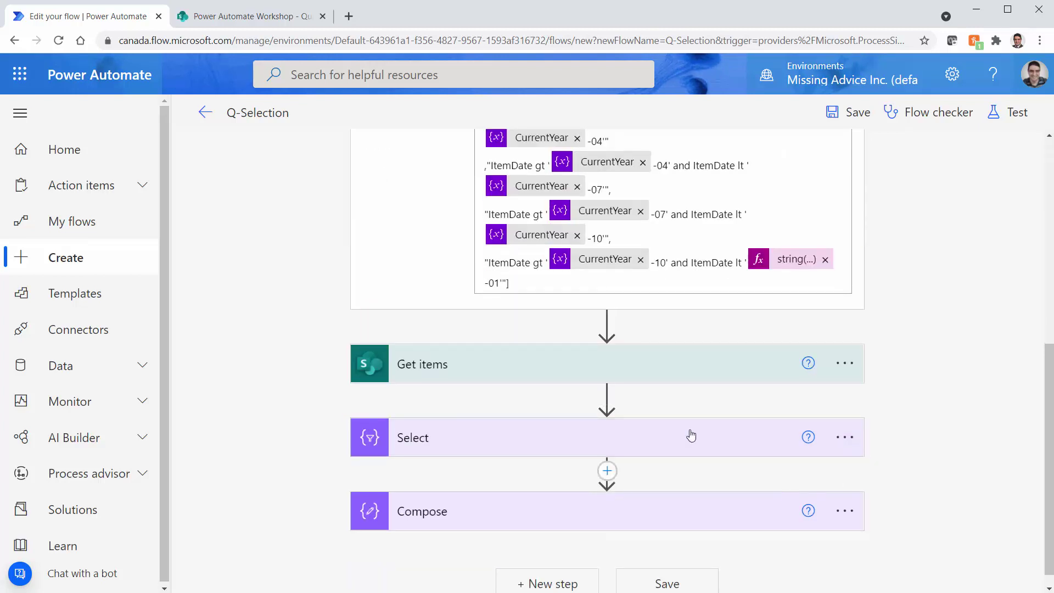
left_click(567, 369)
scroll(533, 366, "down", 4)
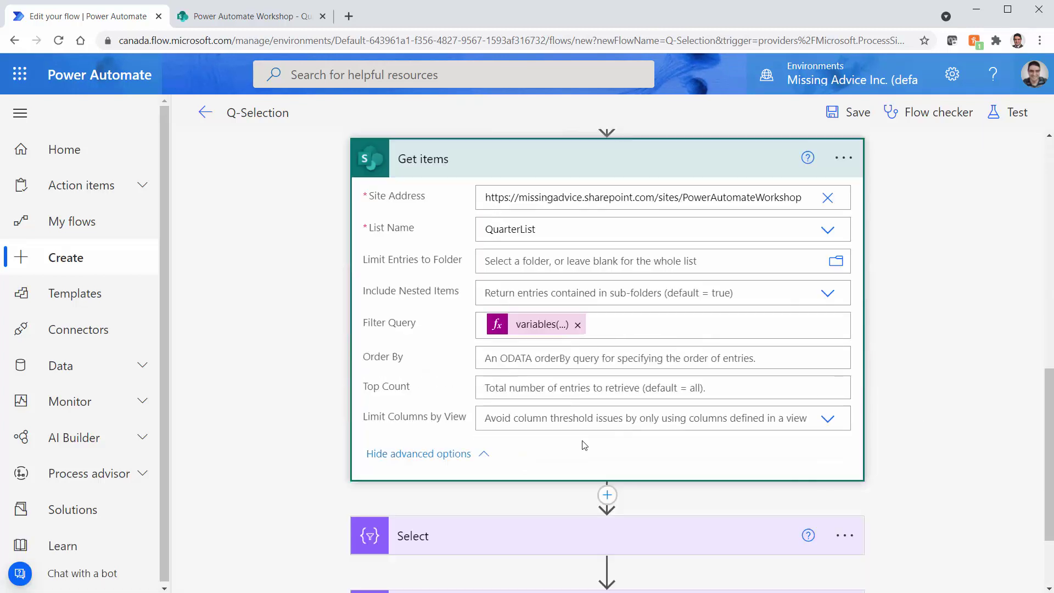
left_click(537, 329)
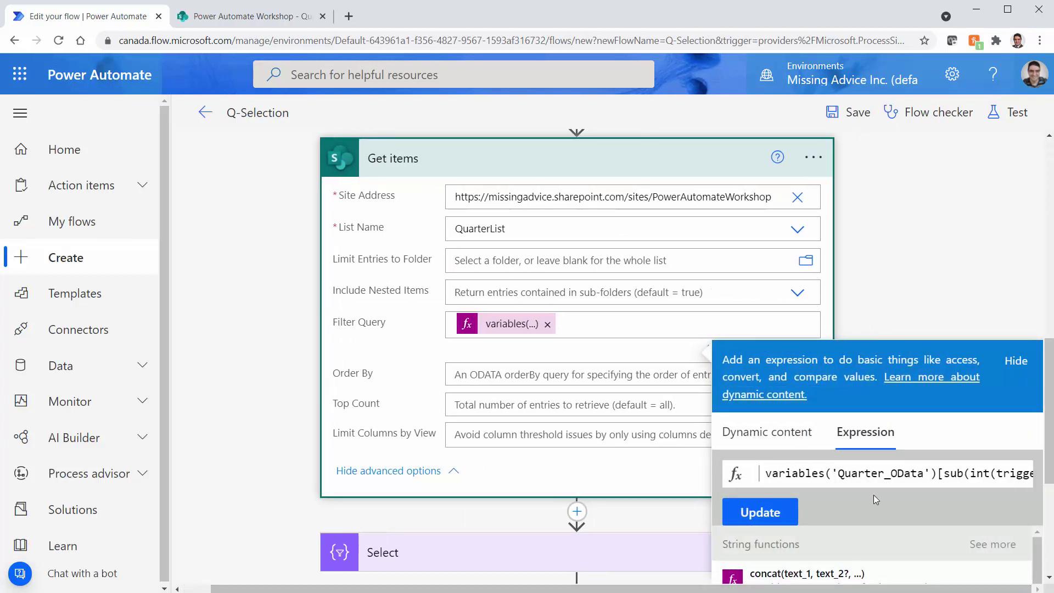
double_click(954, 473)
left_click_drag(945, 473, 1003, 473)
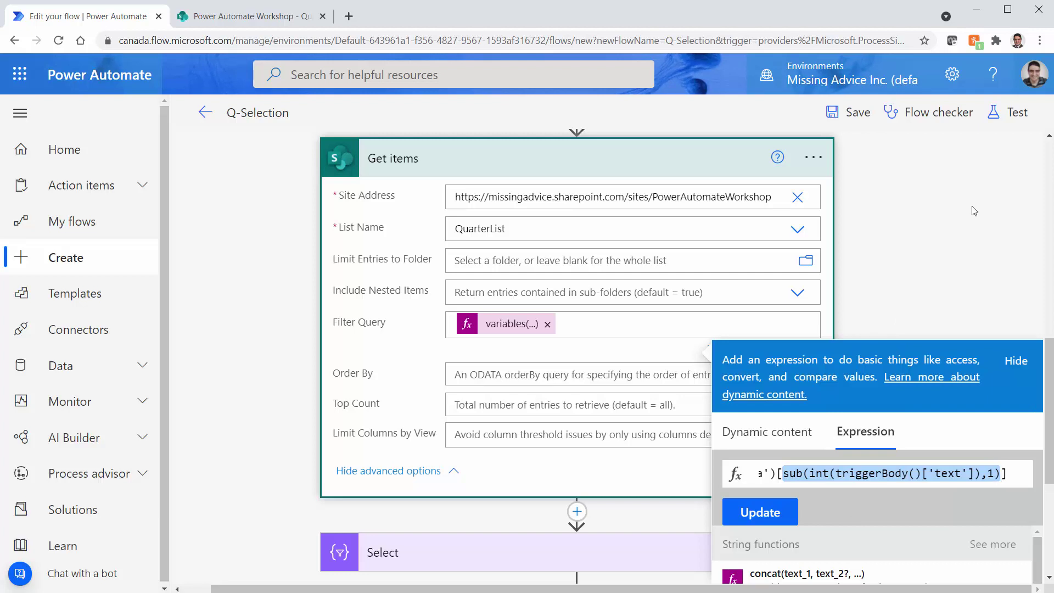
Step: Leave the expression unchanged and start inserting a new step after the trigger
left_click(977, 273)
scroll(934, 283, "up", 10)
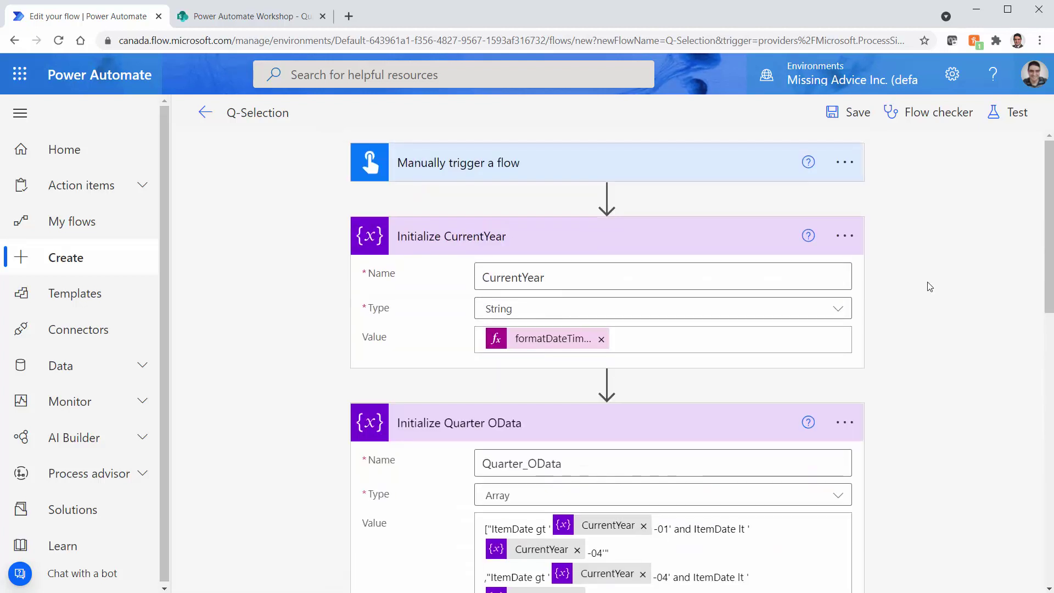
left_click(607, 198)
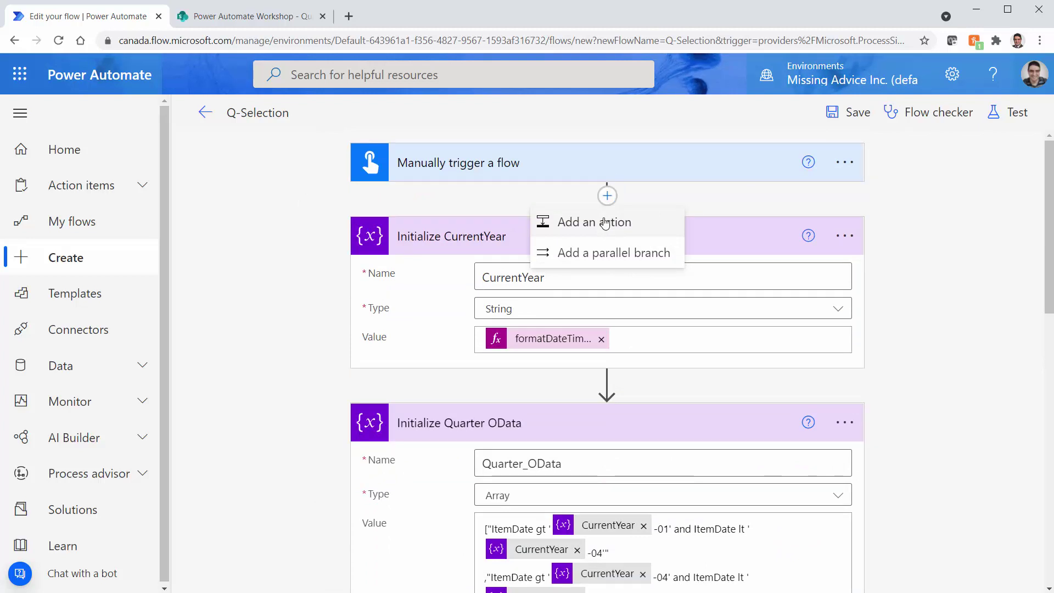
Step: Add a Condition step right after the trigger by searching 'condit'
left_click(595, 223)
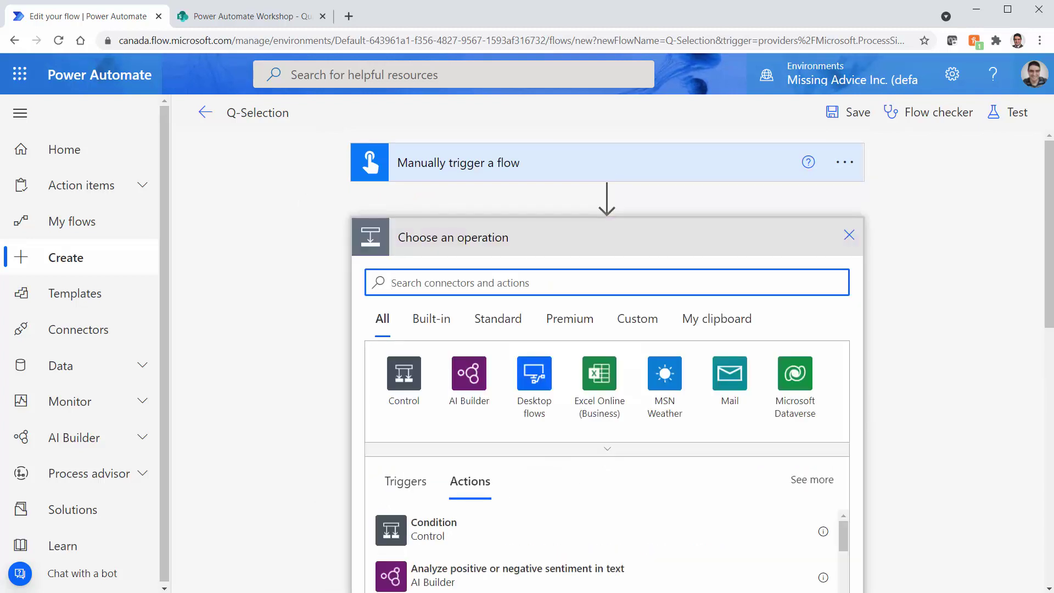
type("condit")
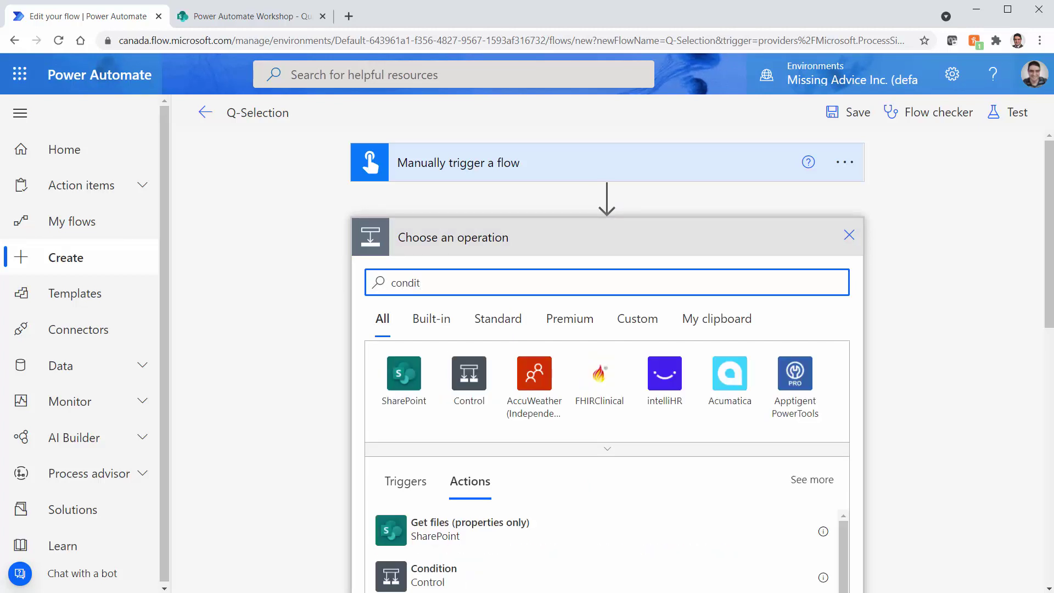
left_click(432, 574)
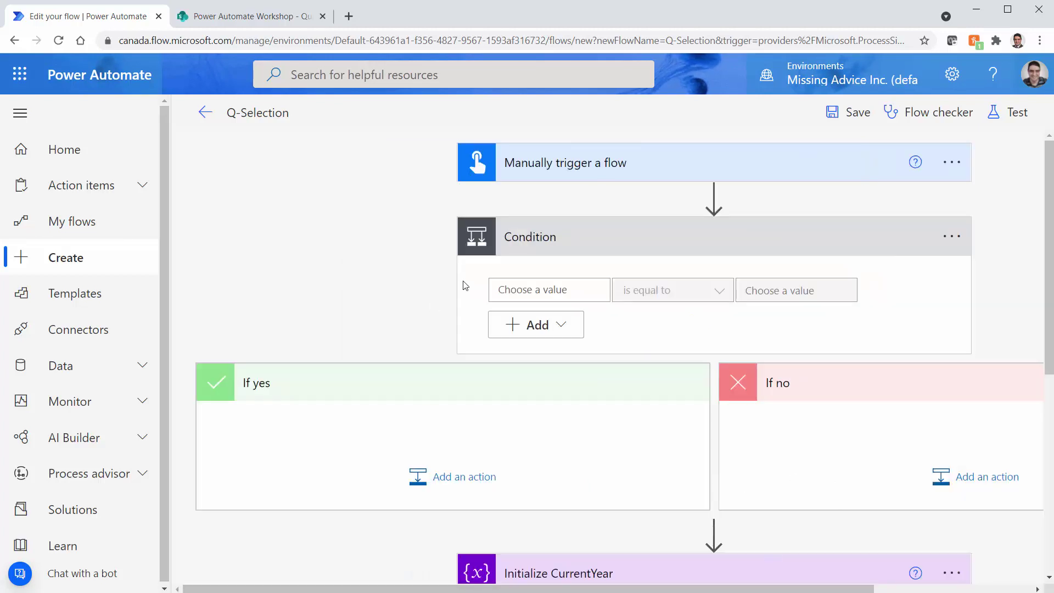
Step: Insert an Initialize variable step between the trigger and the Condition
left_click(714, 196)
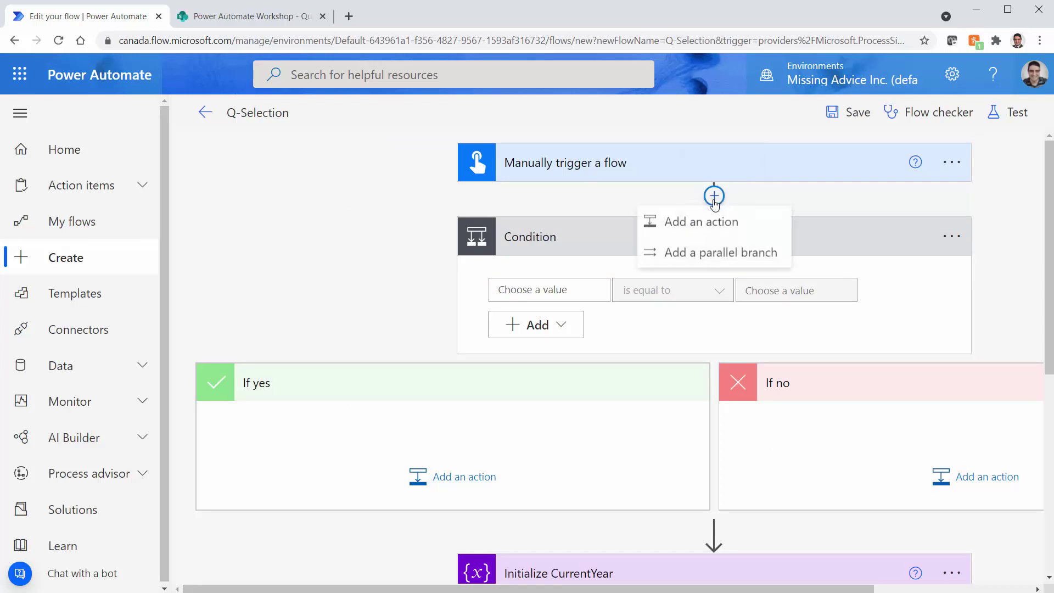
left_click(701, 222)
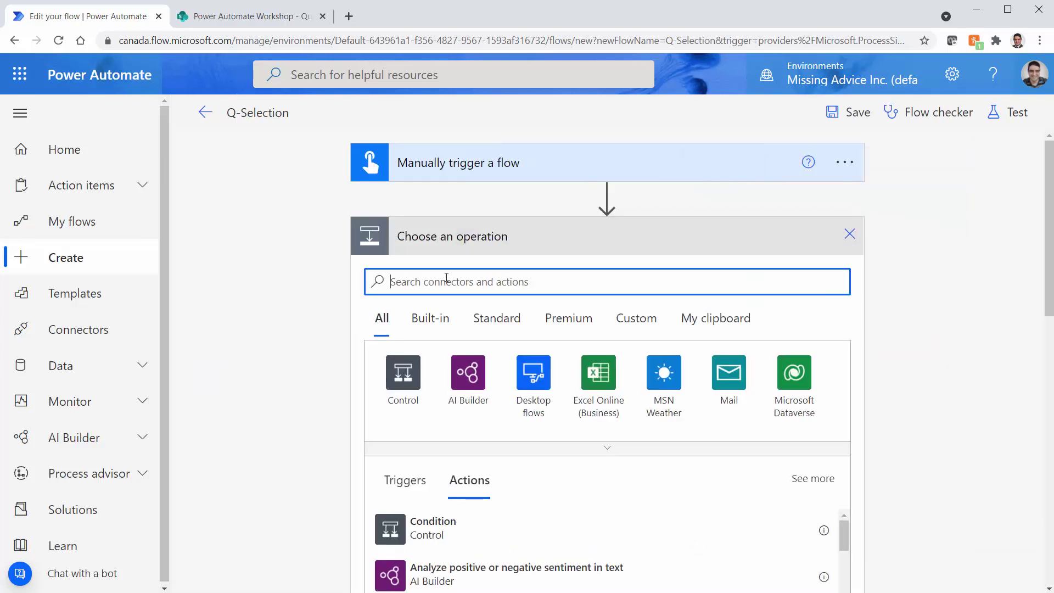
type("variable")
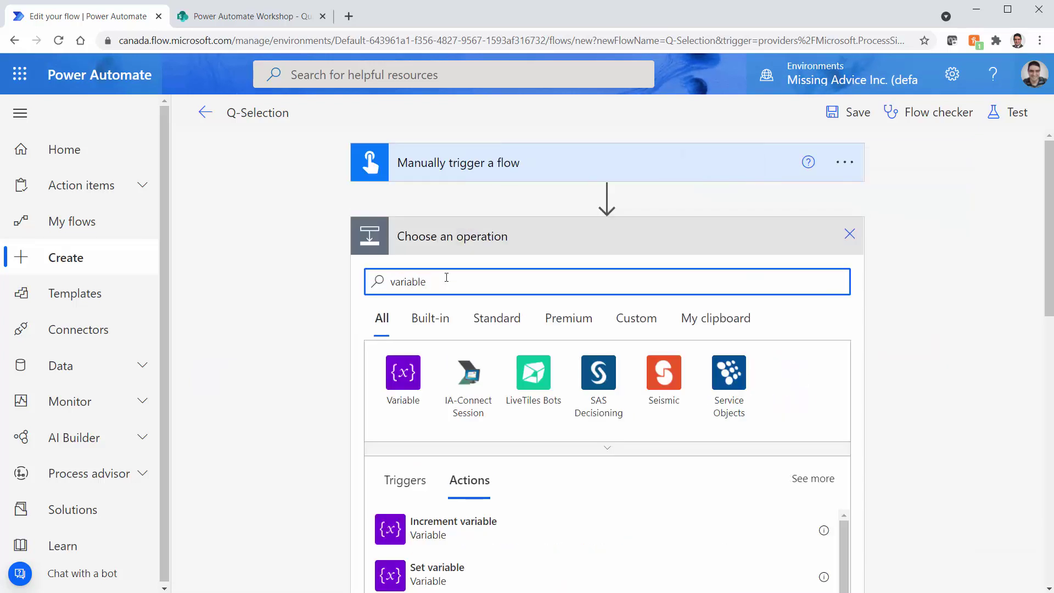
scroll(541, 487, "down", 3)
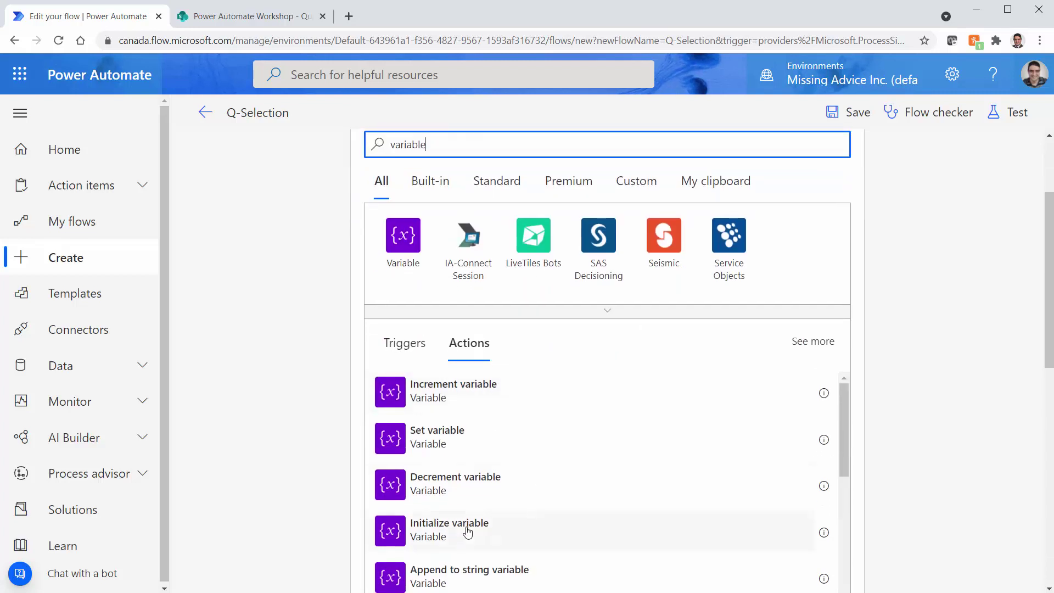
left_click(468, 531)
scroll(714, 384, "up", 4)
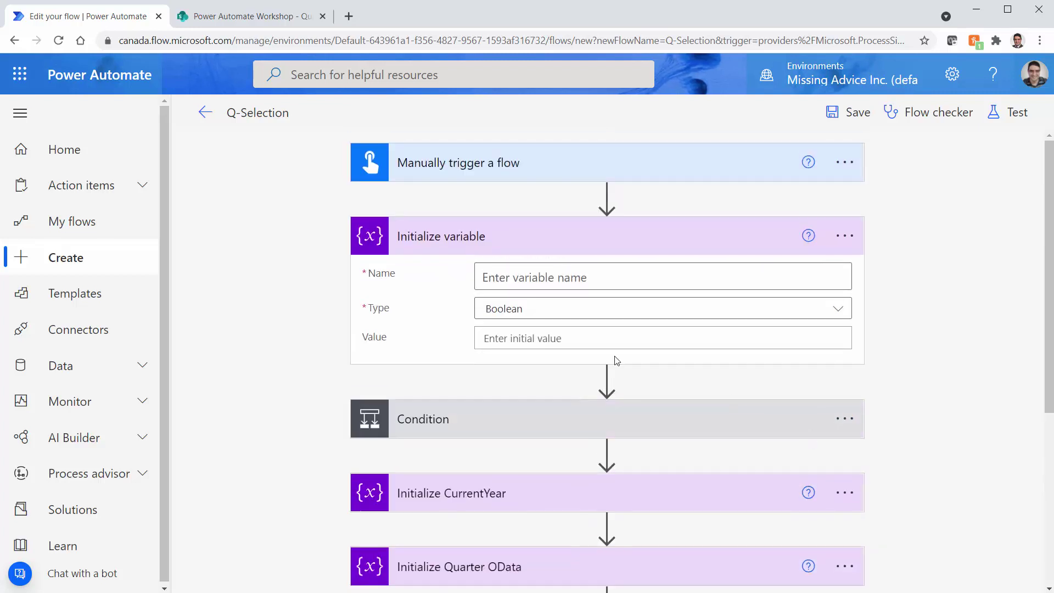
Step: Name the variable QueryIndex and rename its step to Initialize QueryIndex
left_click(617, 272)
type("Qu")
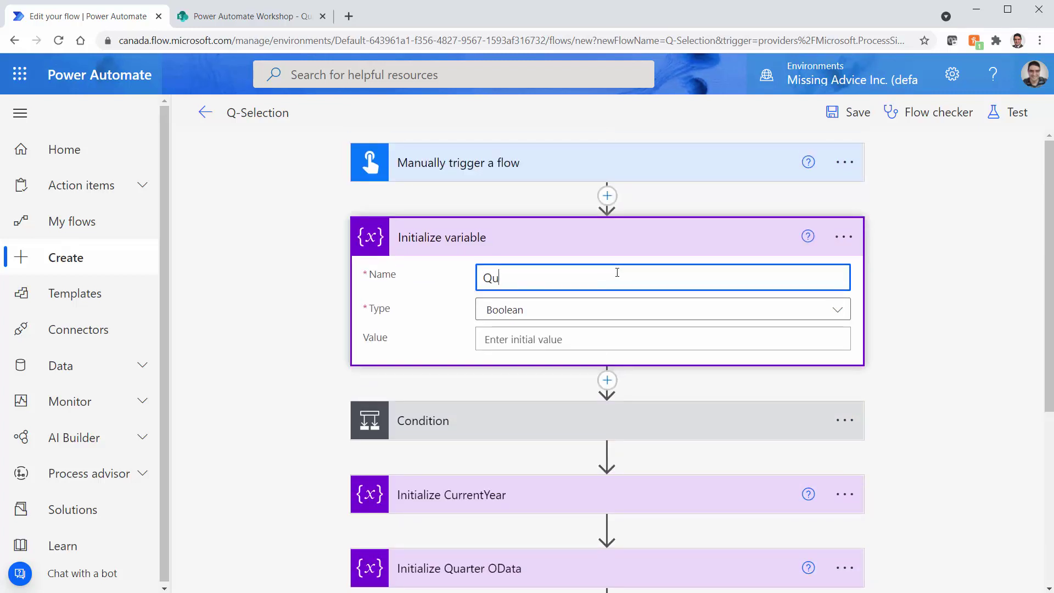
type("eryIndex")
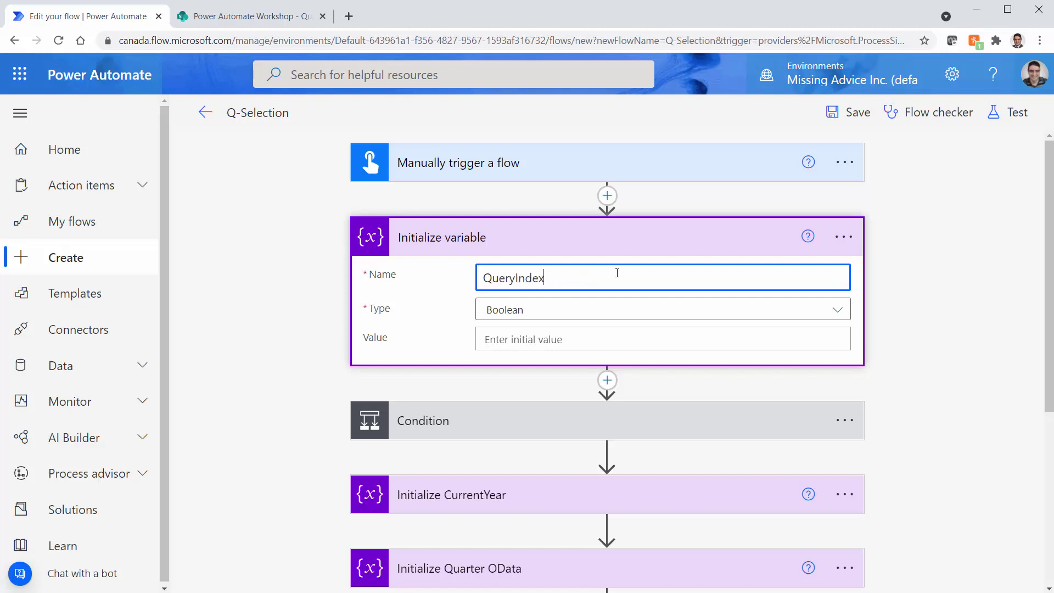
key("ctrl+a")
key("ctrl+c")
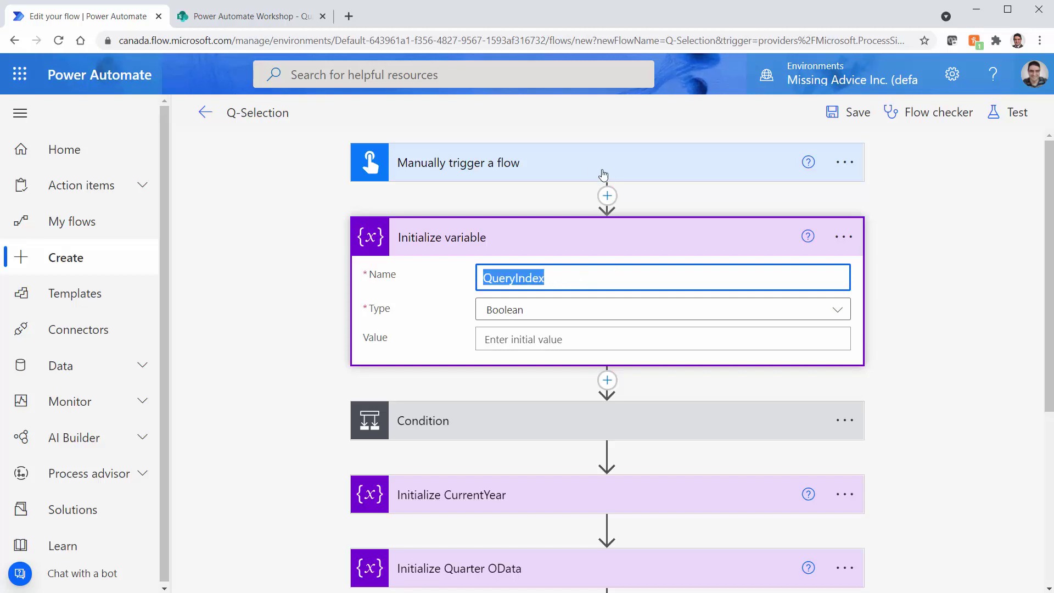
left_click(842, 237)
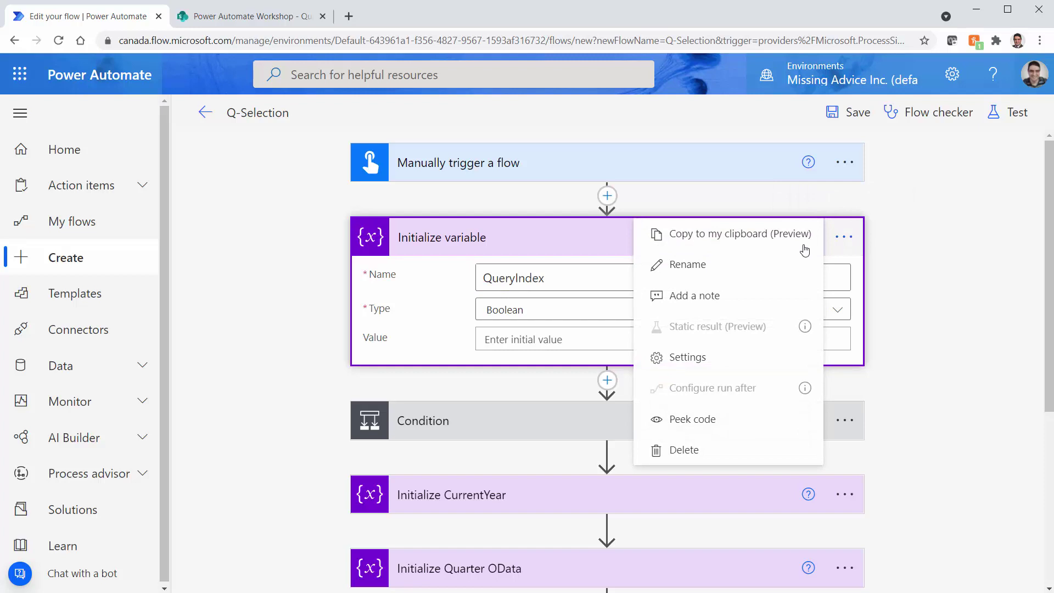
left_click(725, 266)
left_click(586, 239)
key("ctrl+shift+Left")
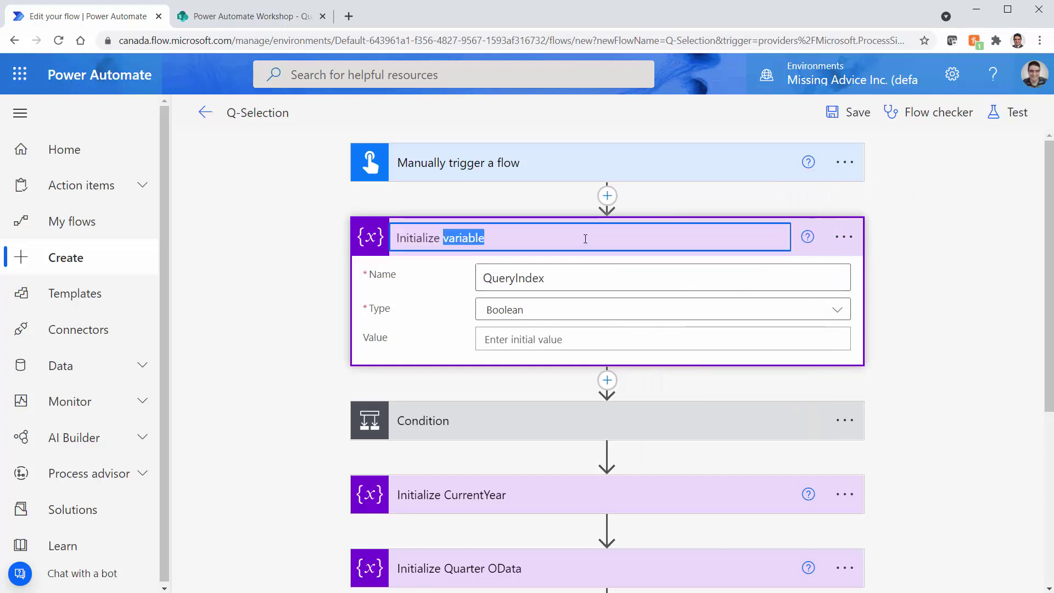
key("ctrl+v")
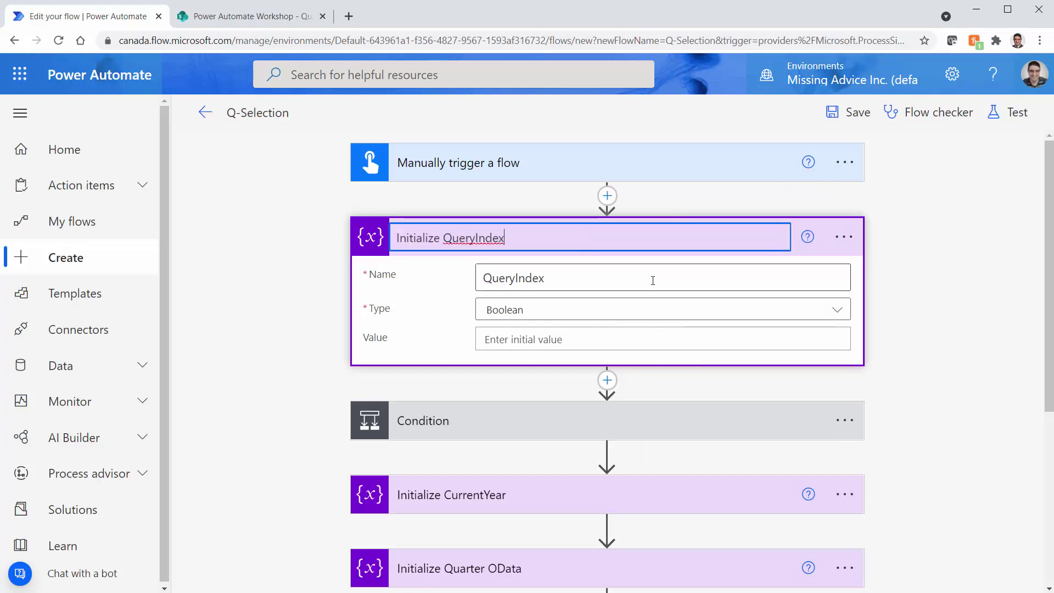
left_click(837, 310)
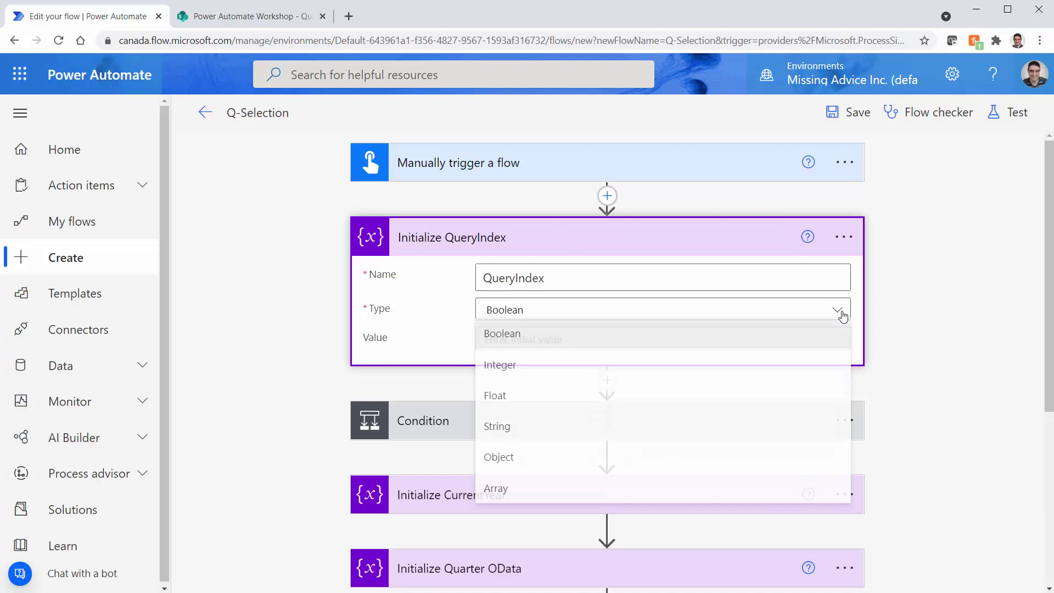
Step: Make QueryIndex an Integer with an initial value of 0
left_click(532, 369)
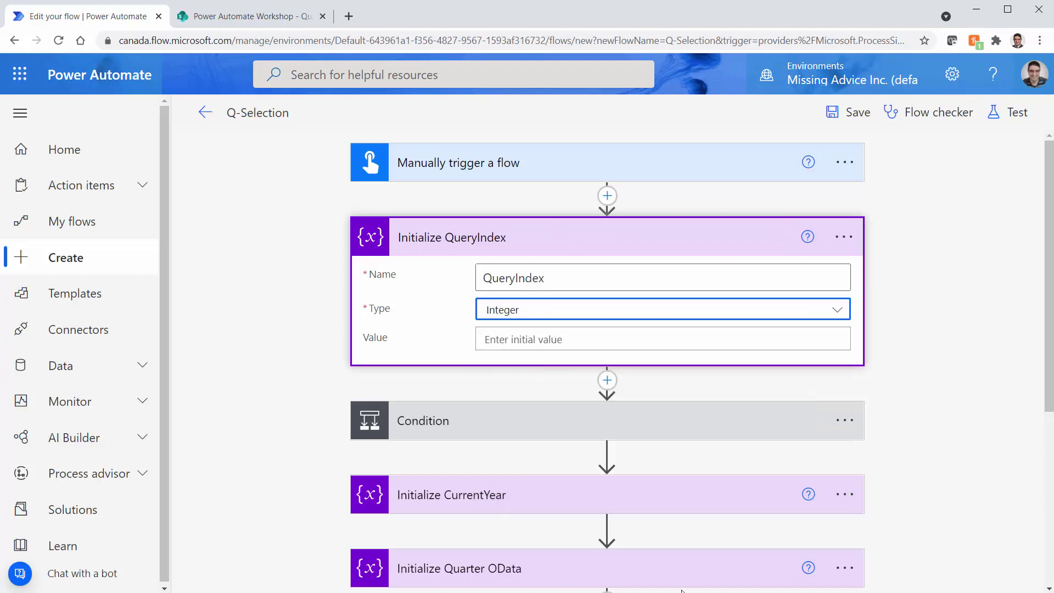
left_click(505, 346)
left_click(906, 295)
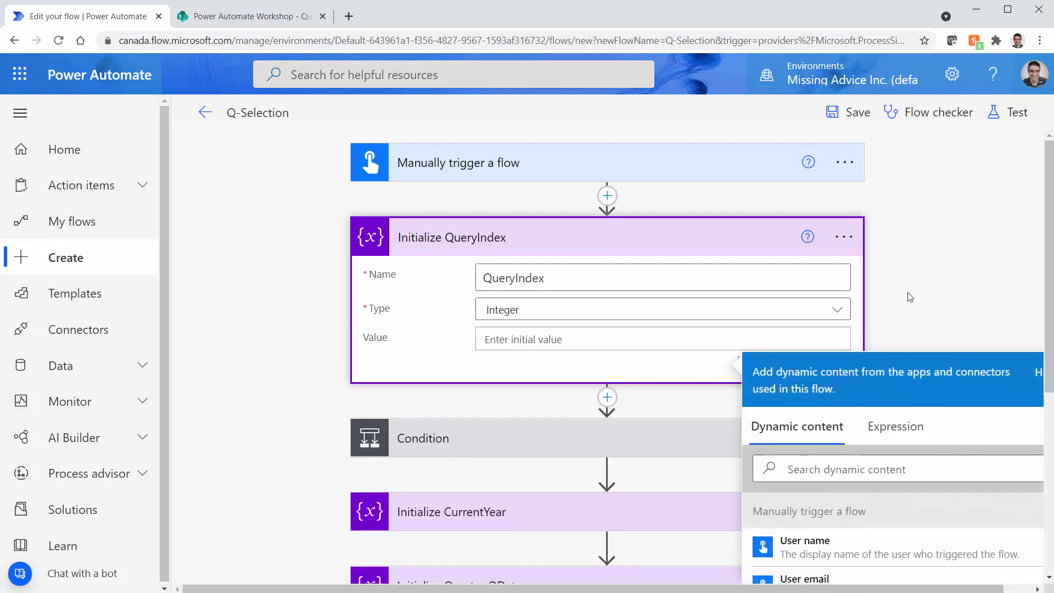
left_click(738, 342)
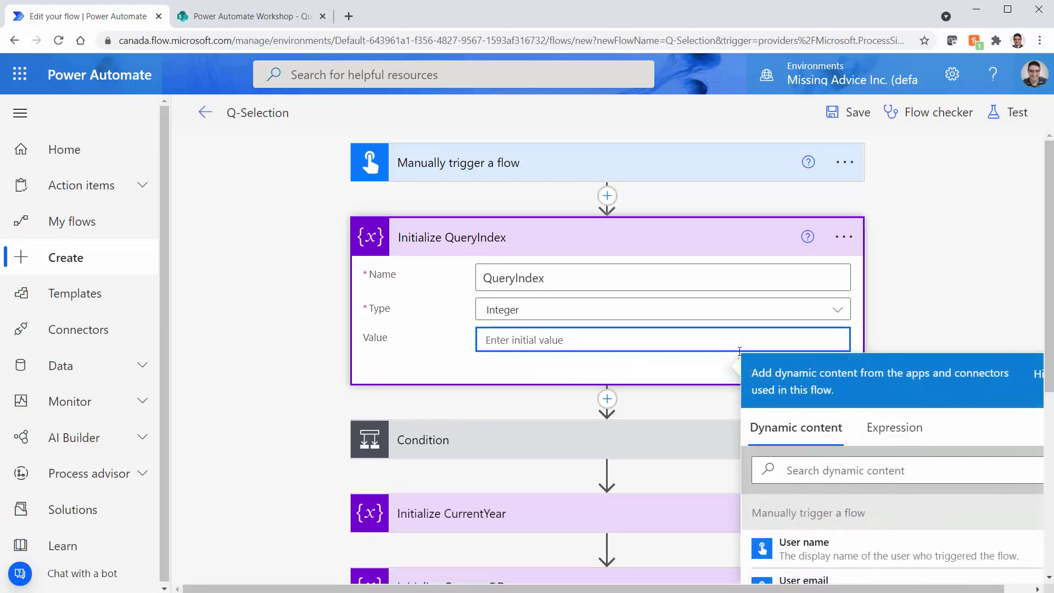
type("0")
left_click(926, 325)
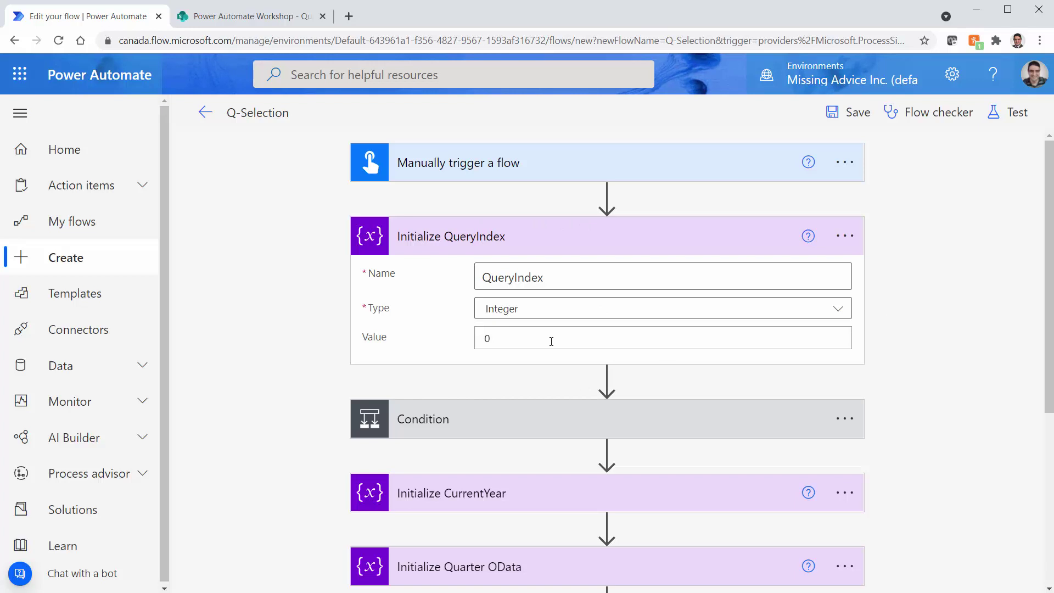
left_click(650, 423)
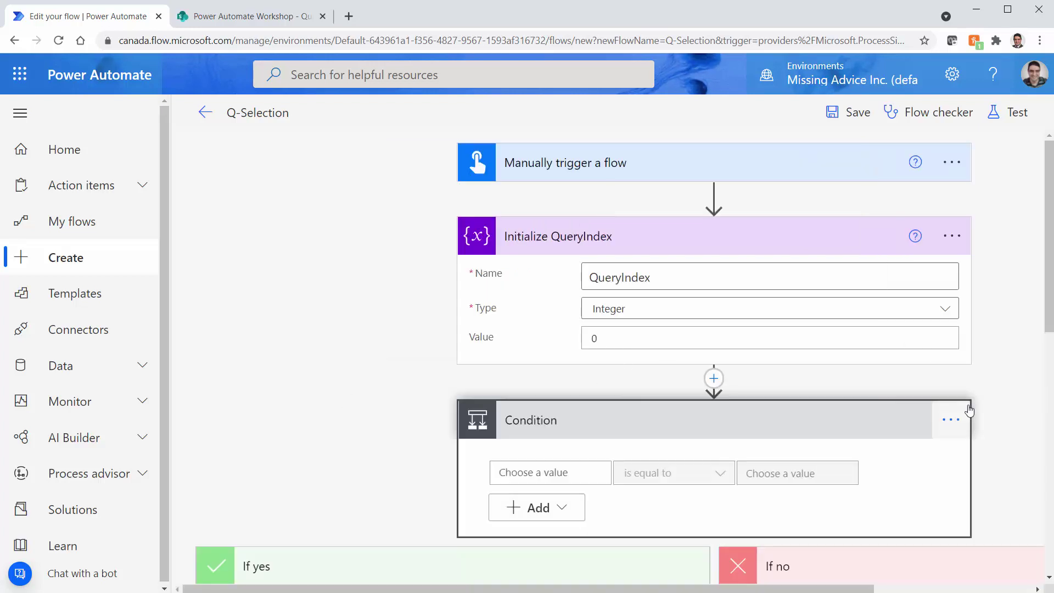
Step: Use the Quarter trigger input as the Condition's first value
scroll(976, 456, "down", 5)
scroll(485, 382, "up", 3)
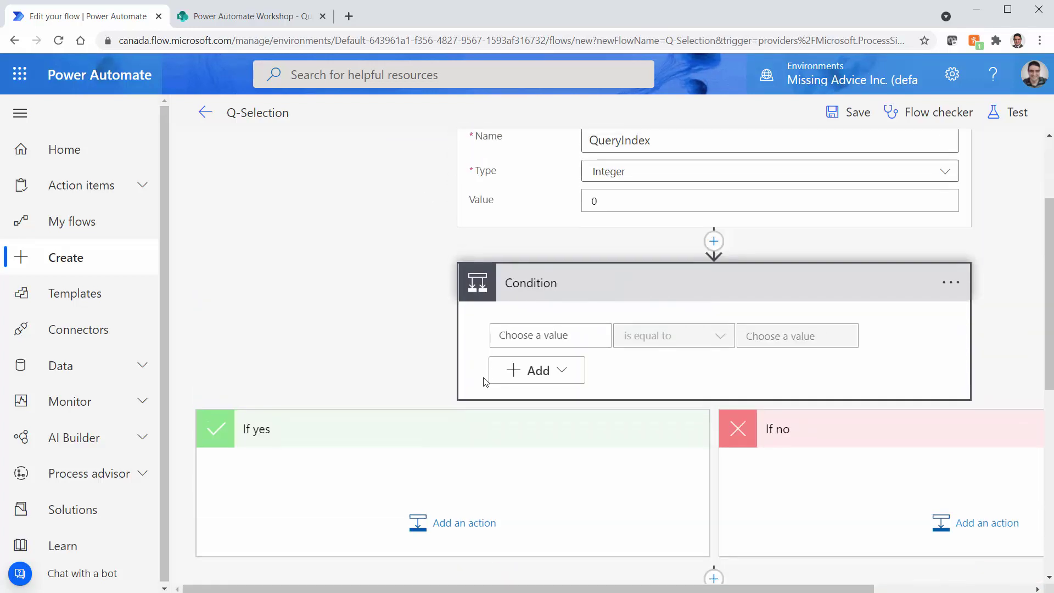
left_click(565, 342)
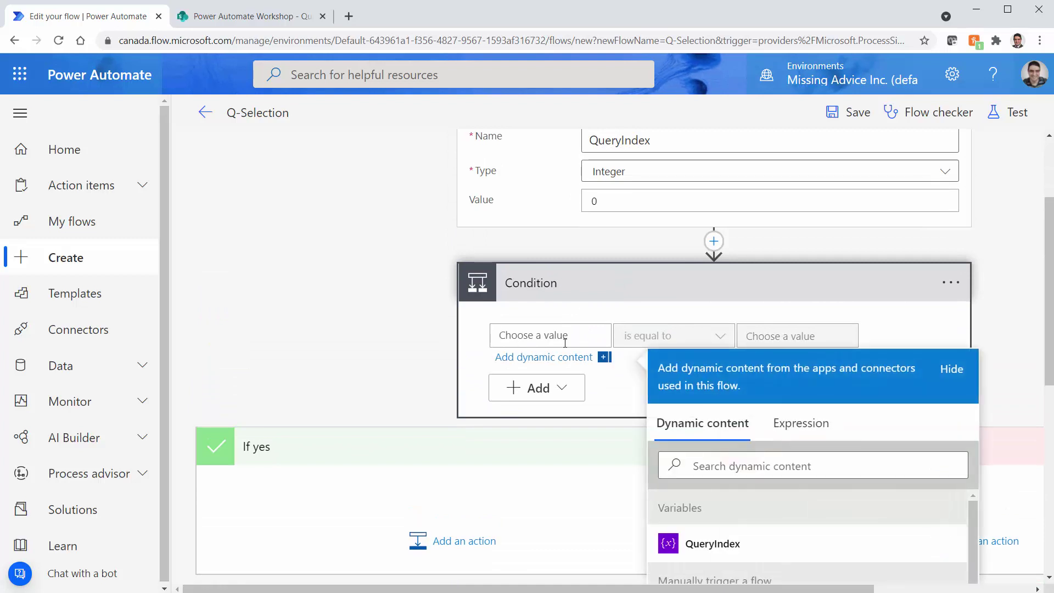
scroll(1000, 464, "down", 3)
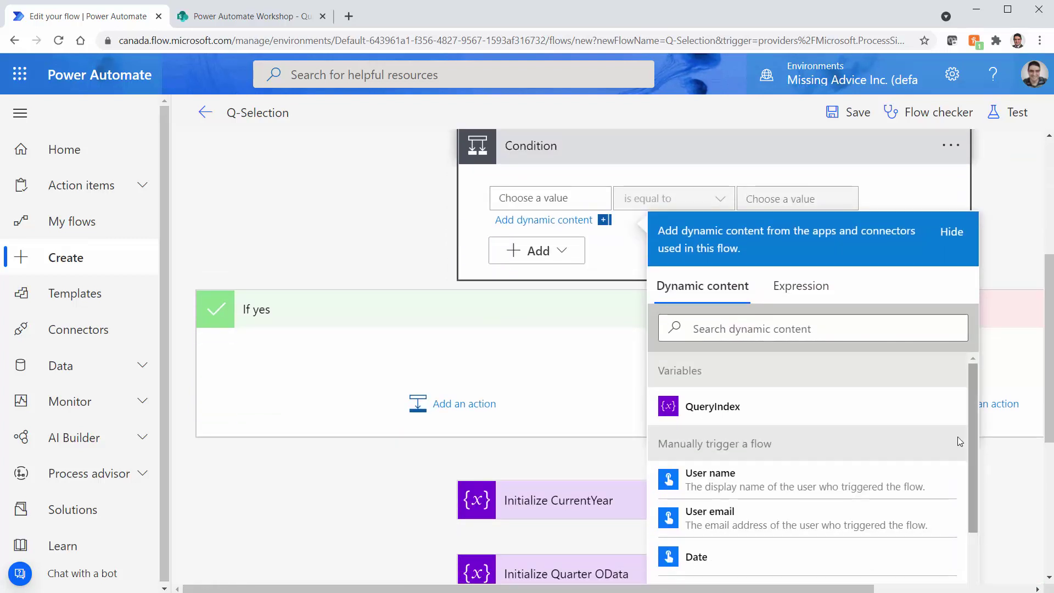
scroll(784, 550, "down", 3)
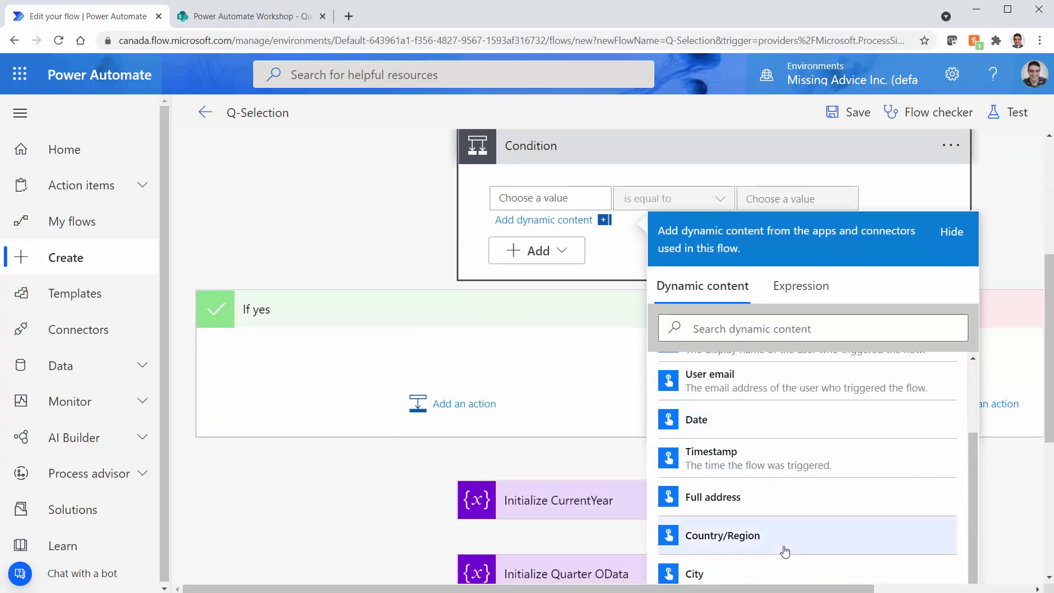
left_click(692, 331)
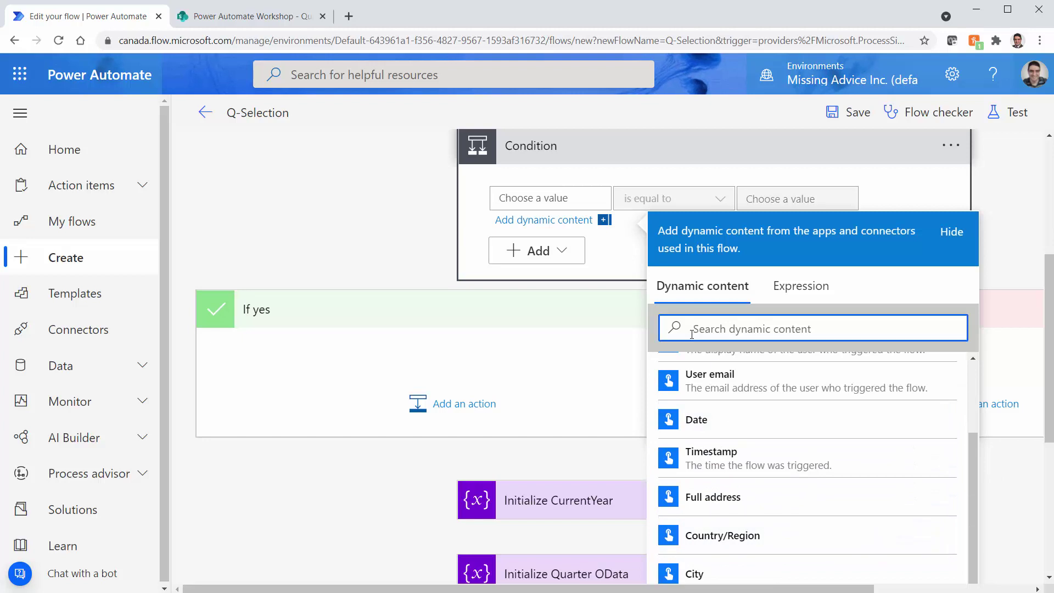
type("quart")
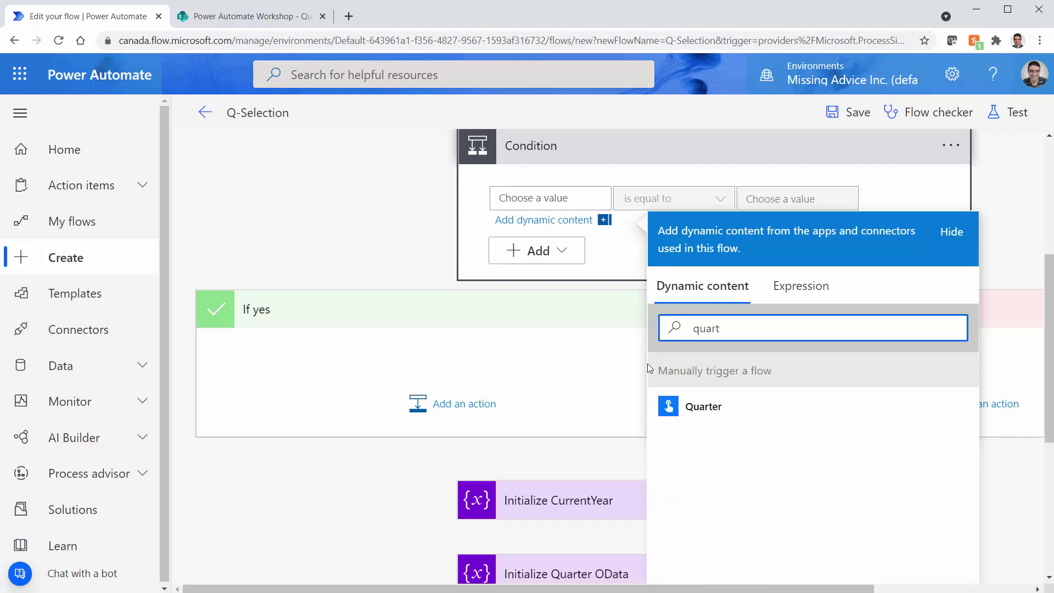
left_click(718, 417)
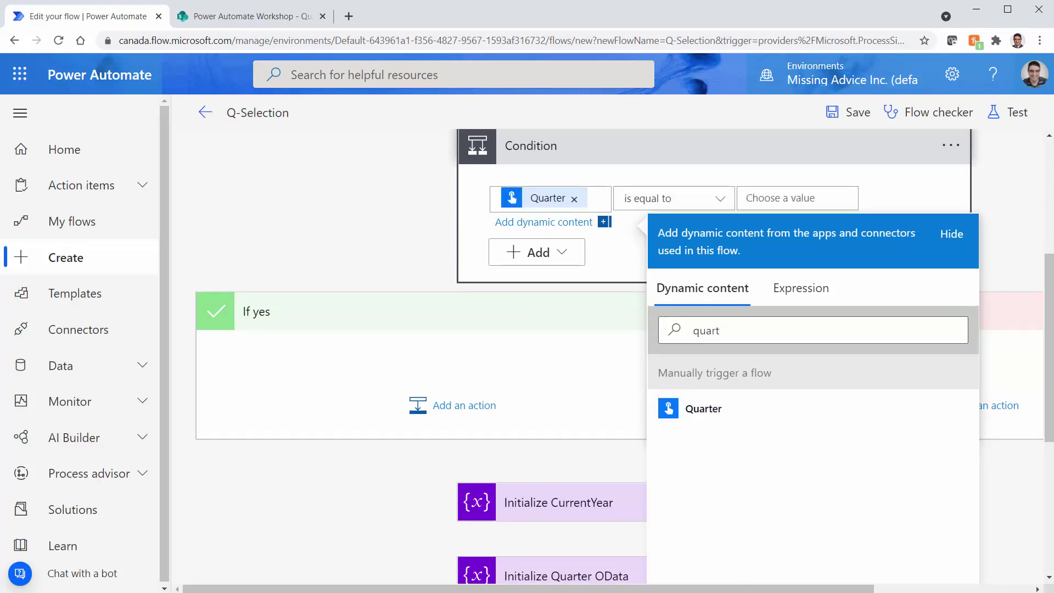
Step: Copy the 'This quarter' option text and make the Condition check Quarter is equal to it
left_click(775, 201)
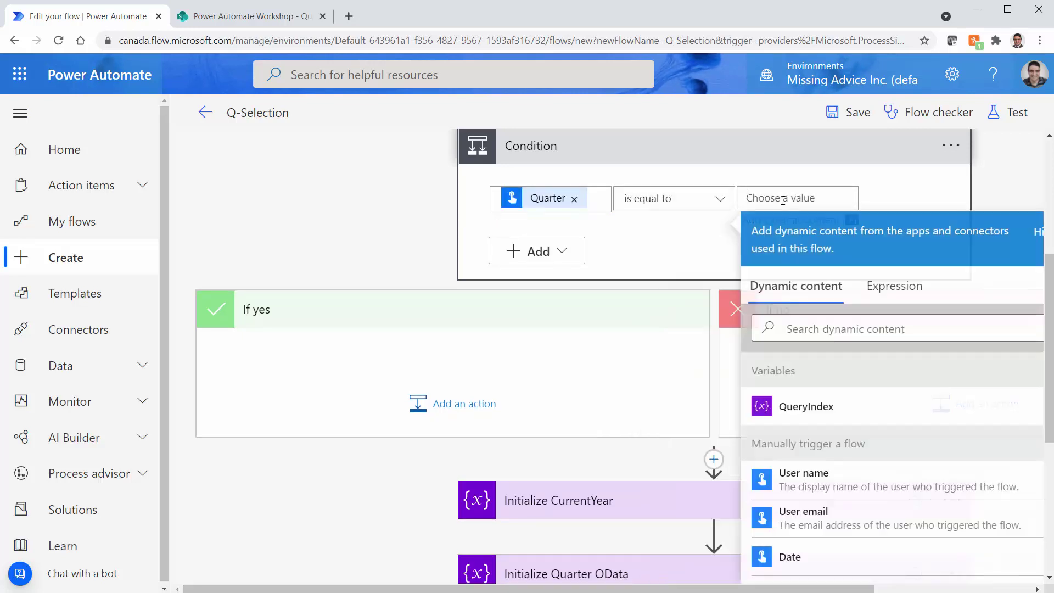
scroll(921, 203, "up", 5)
left_click(713, 174)
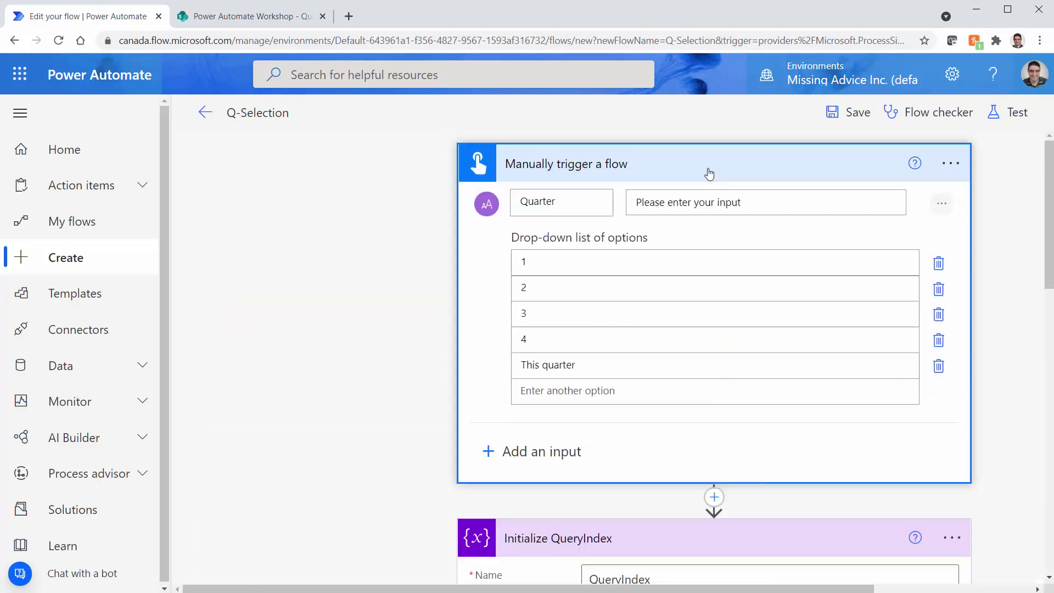
triple_click(588, 363)
key("ctrl+c")
left_click(356, 402)
scroll(356, 401, "down", 5)
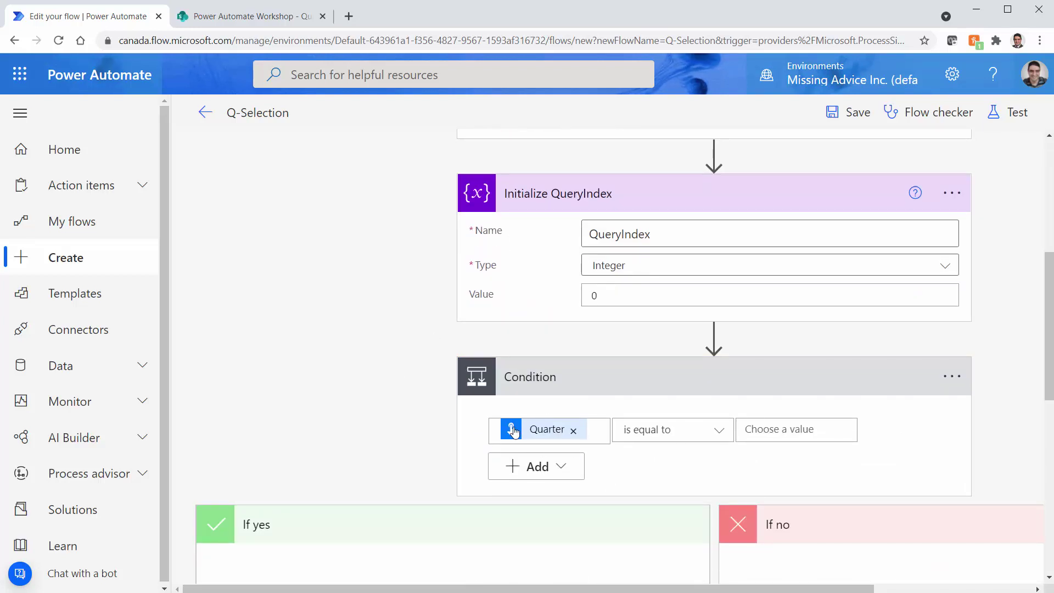
left_click(799, 438)
key("ctrl+v")
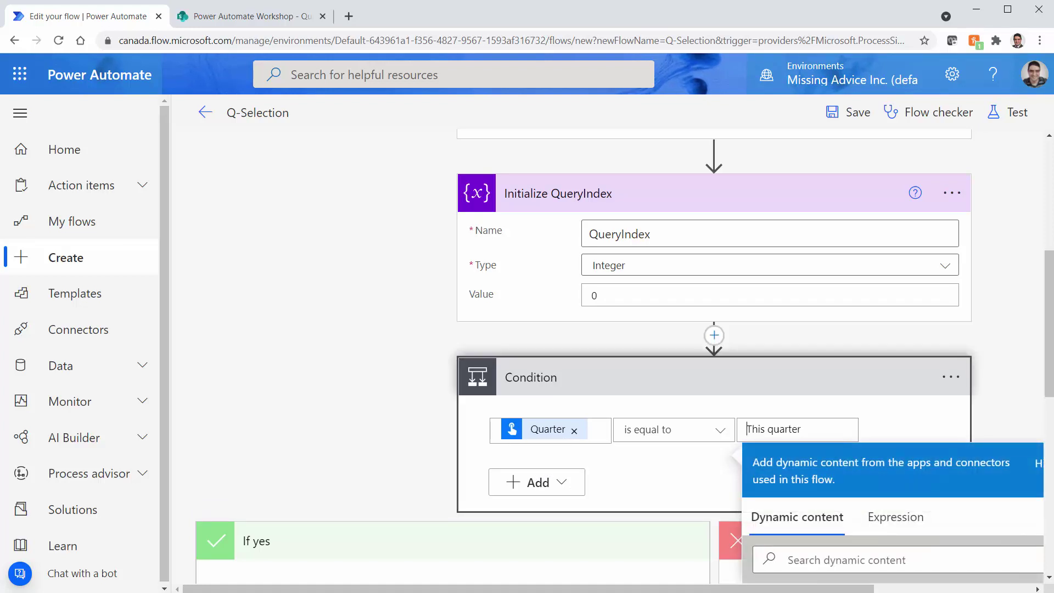
left_click(863, 413)
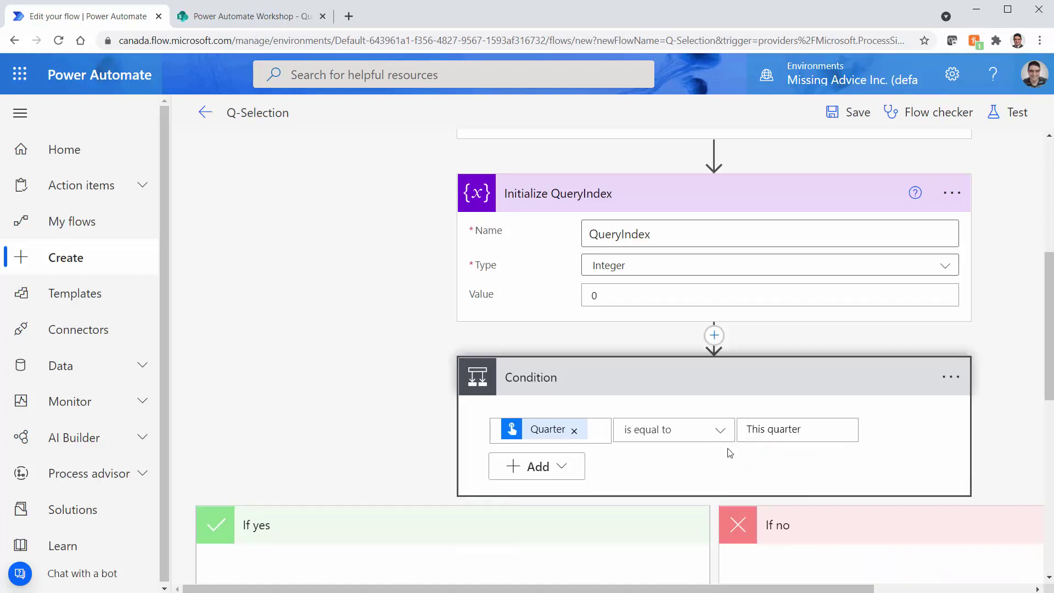
scroll(583, 505, "down", 3)
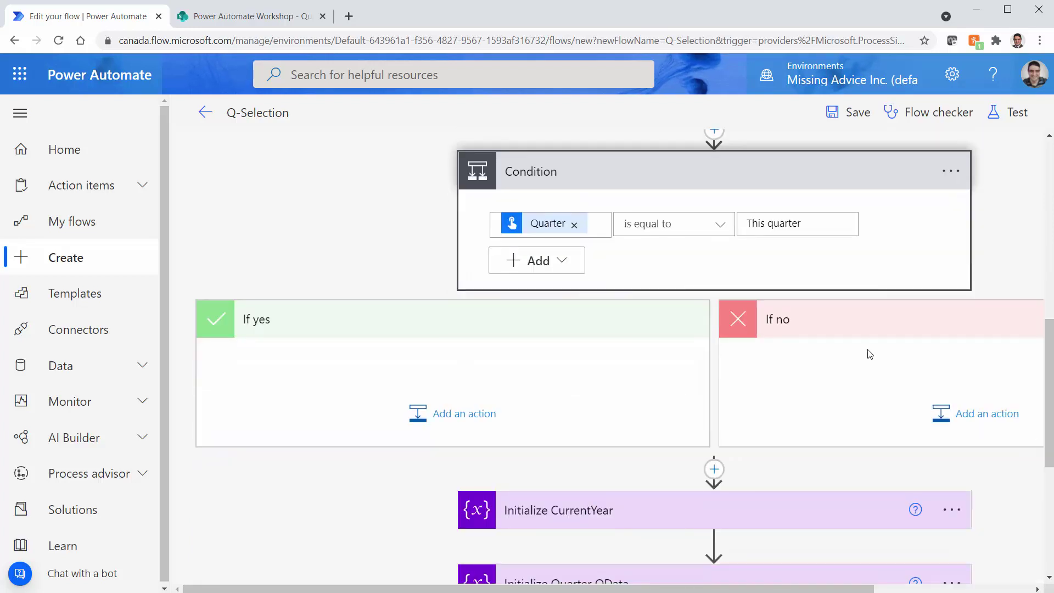
left_click_drag(682, 591, 770, 591)
scroll(906, 504, "down", 5)
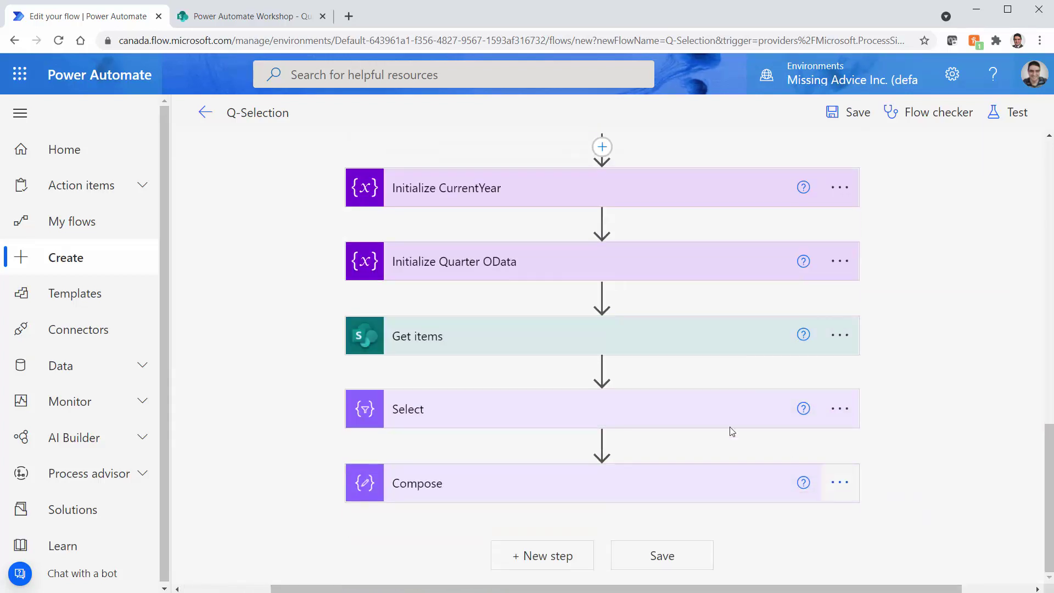
Step: Open and select the Get items Filter Query expression variables('Quarter_OData')[...], then bring Notepad forward
left_click(675, 341)
left_click(517, 501)
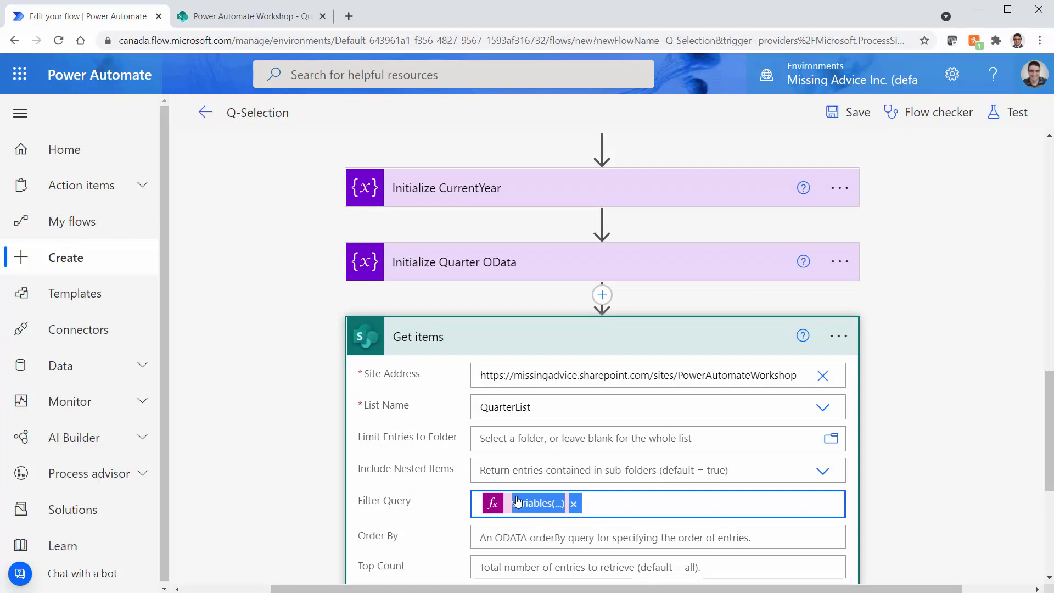
scroll(979, 381, "down", 6)
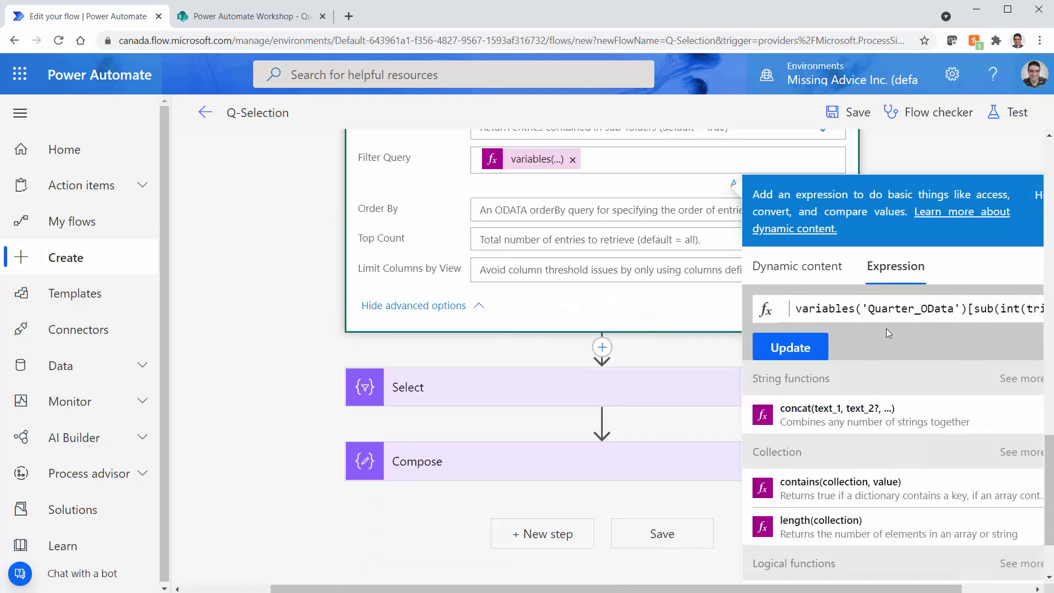
triple_click(911, 305)
key("End")
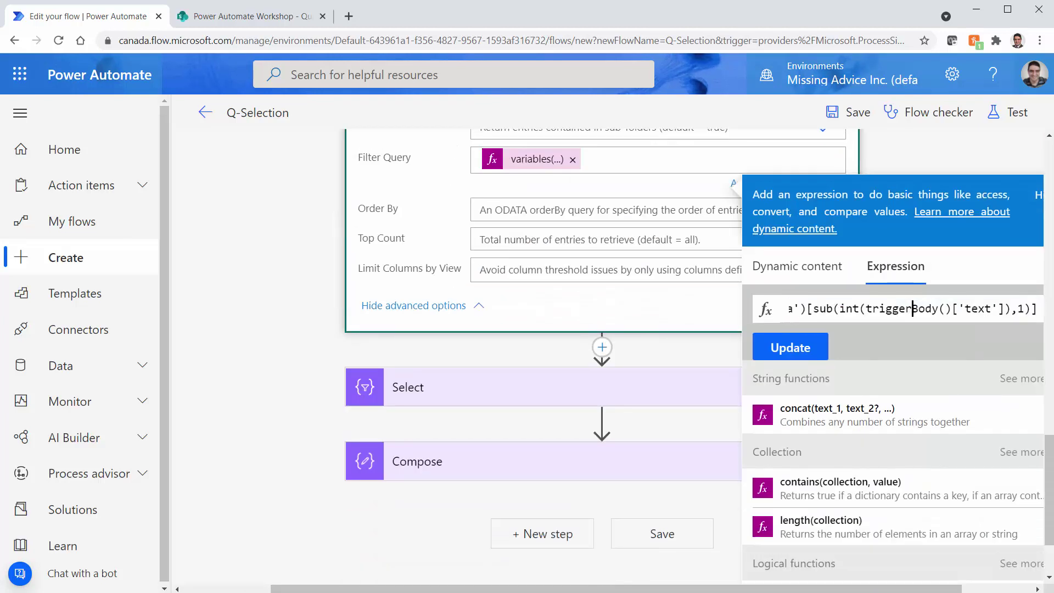
key("alt+Tab")
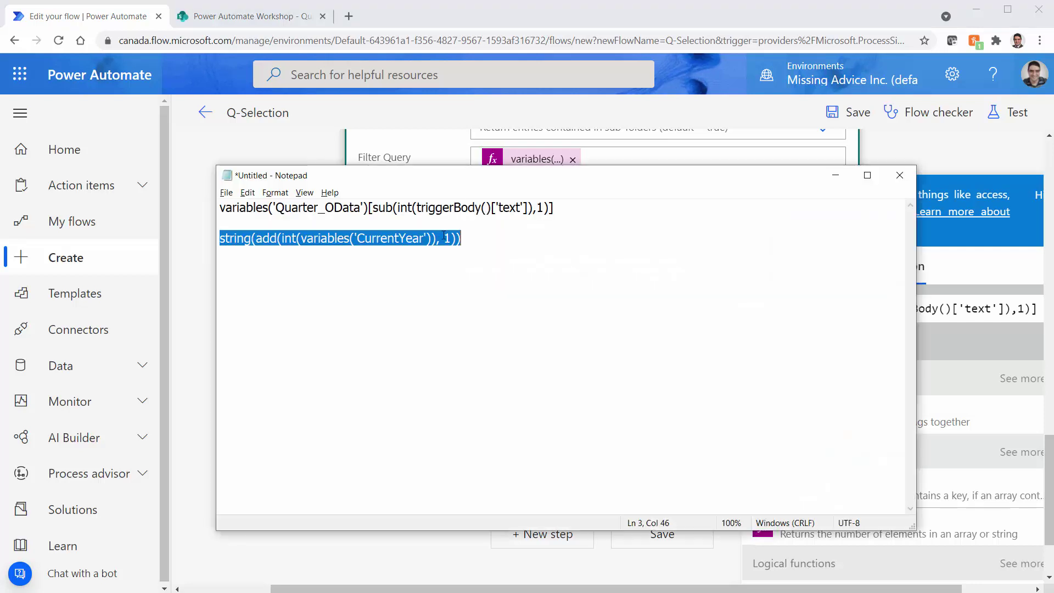
Step: Copy sub(int(triggerBody()['text']),1) from the Quarter_OData expression in Notepad and return to the flow editor
left_click(433, 234)
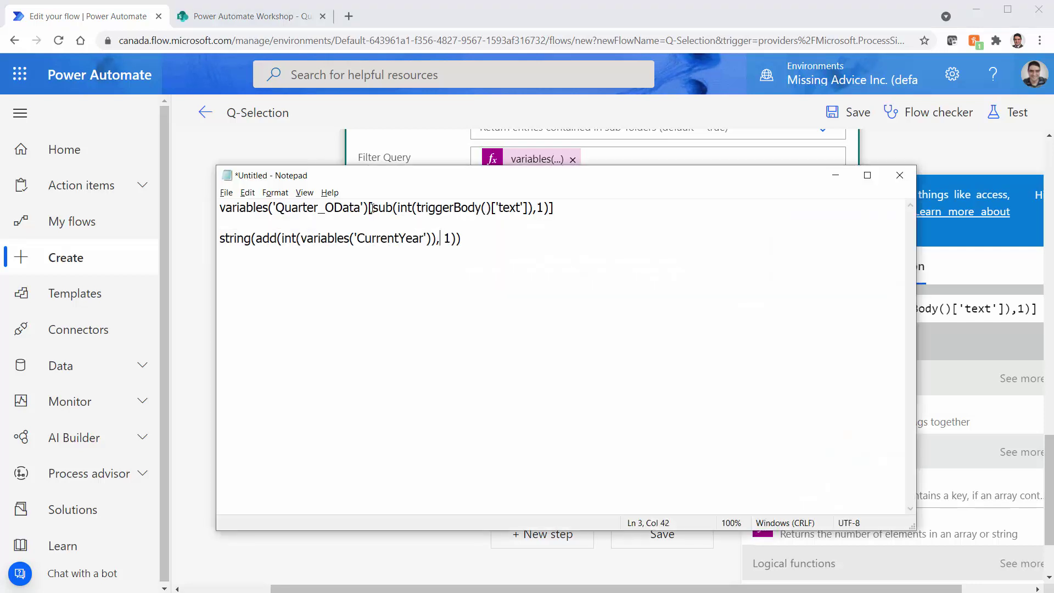
left_click(371, 208)
left_click(550, 208, "shift")
key("ctrl+c")
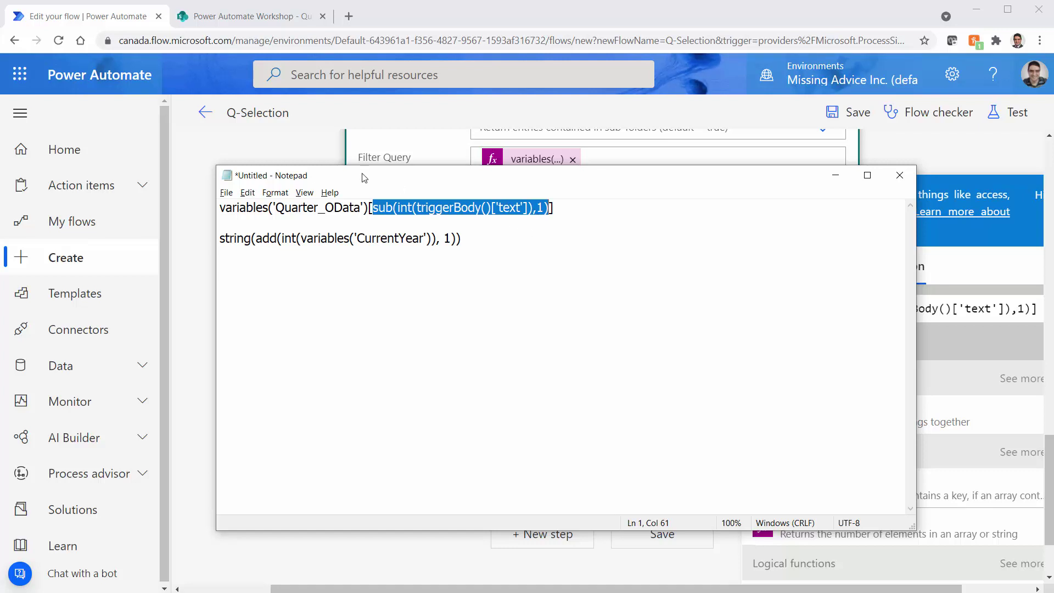
left_click(391, 147)
Step: Add a Set variable action to the If no branch targeting QueryIndex
scroll(708, 452, "up", 15)
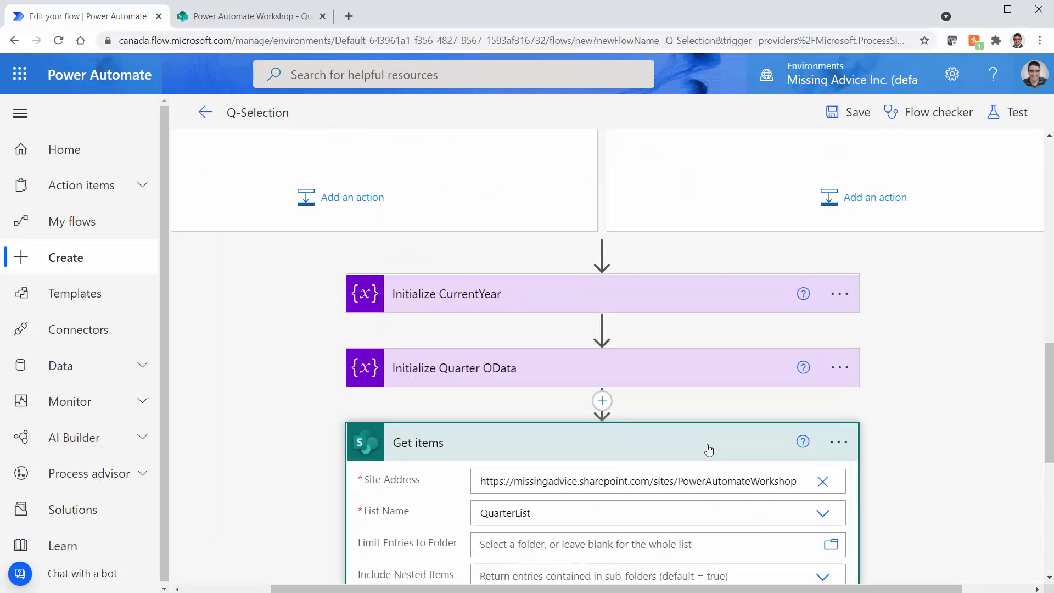
scroll(420, 446, "down", 4)
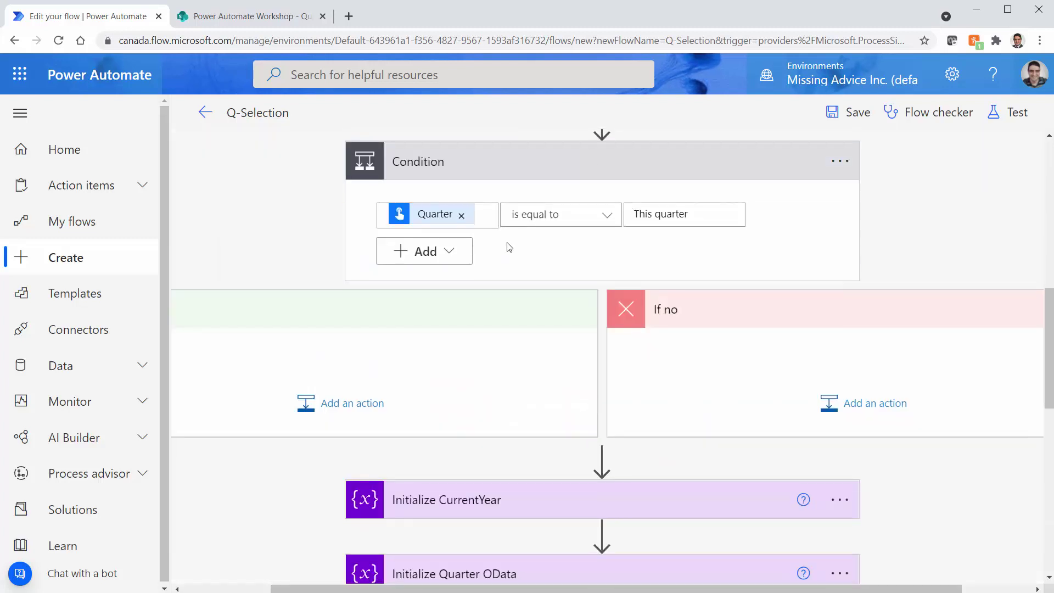
left_click(858, 426)
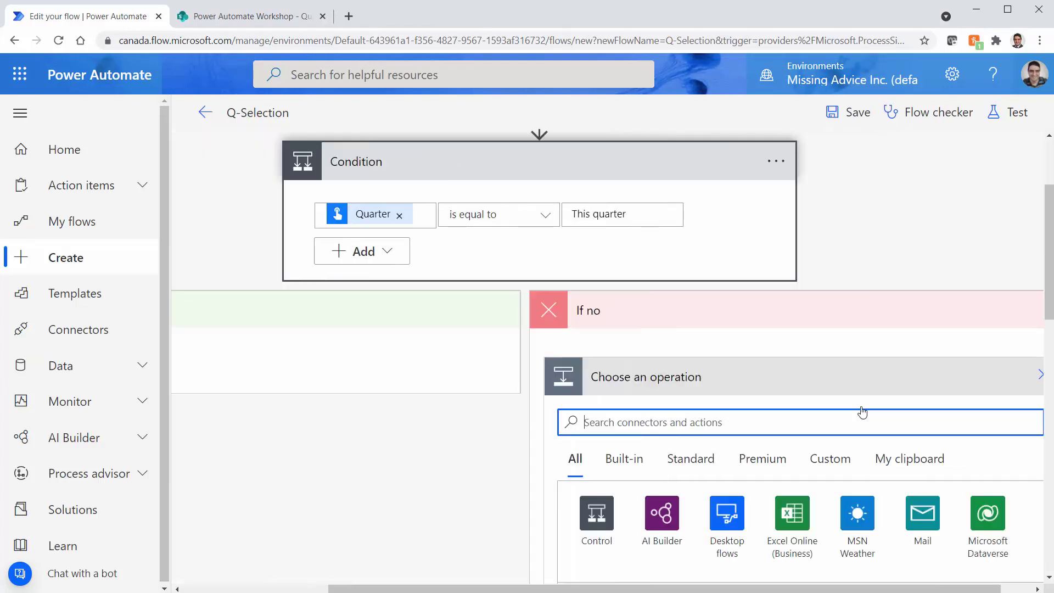
type("Set ")
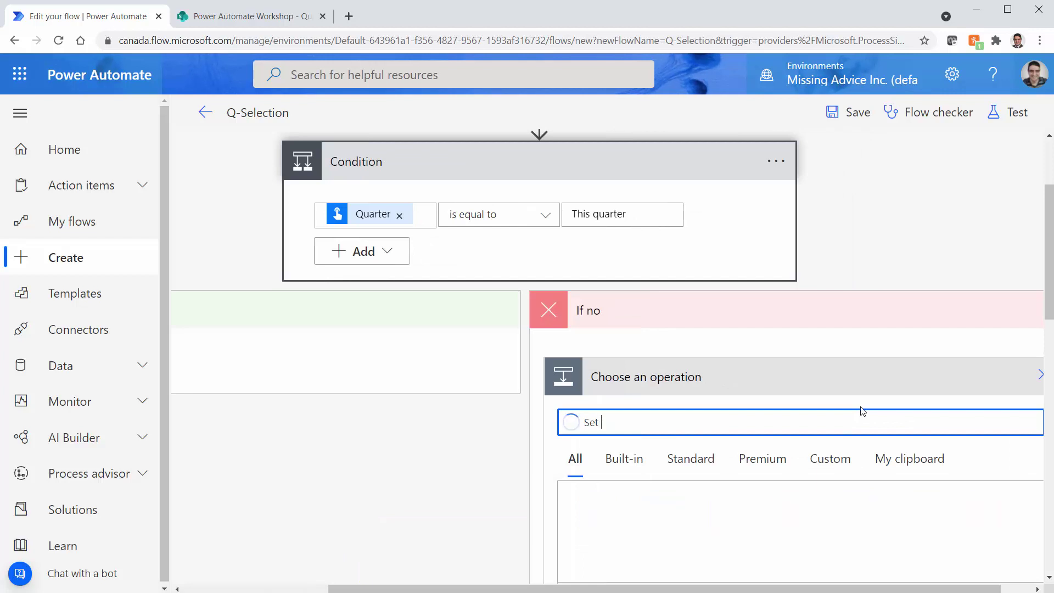
type("varia")
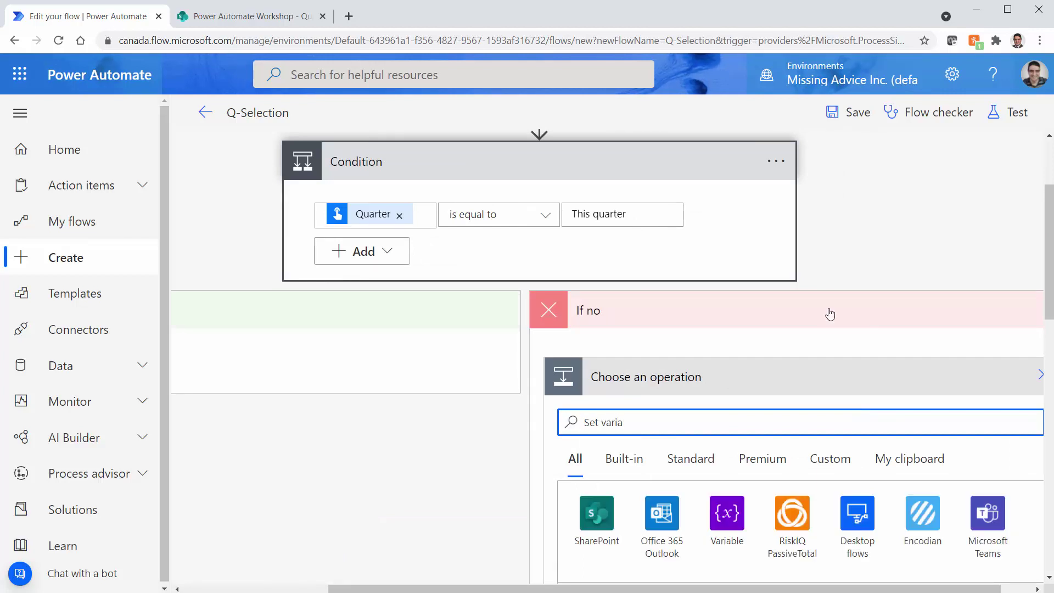
scroll(828, 311, "down", 5)
left_click(626, 533)
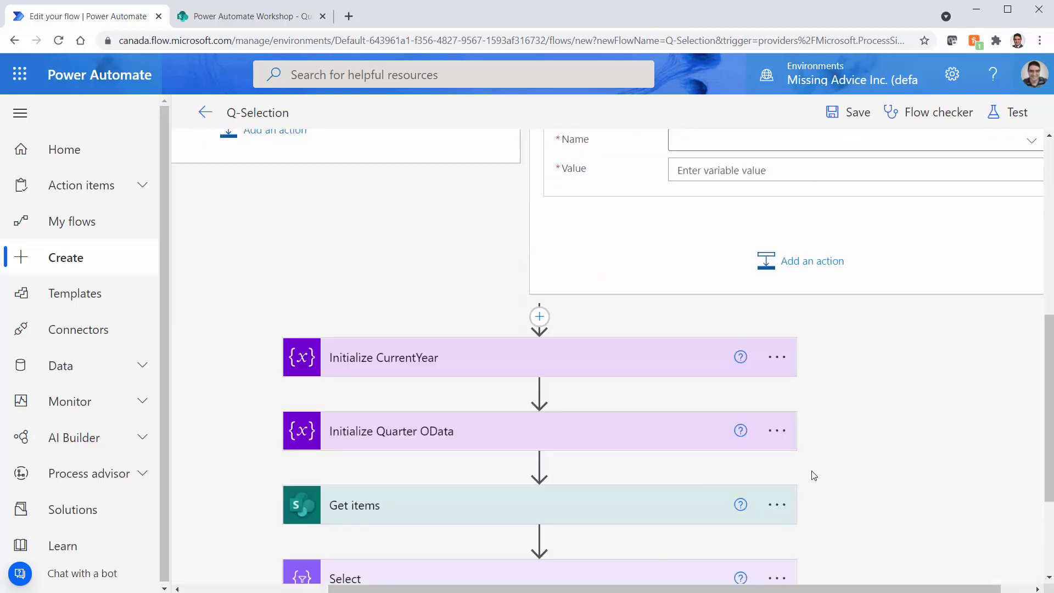
scroll(828, 449, "up", 2)
scroll(828, 450, "up", 5)
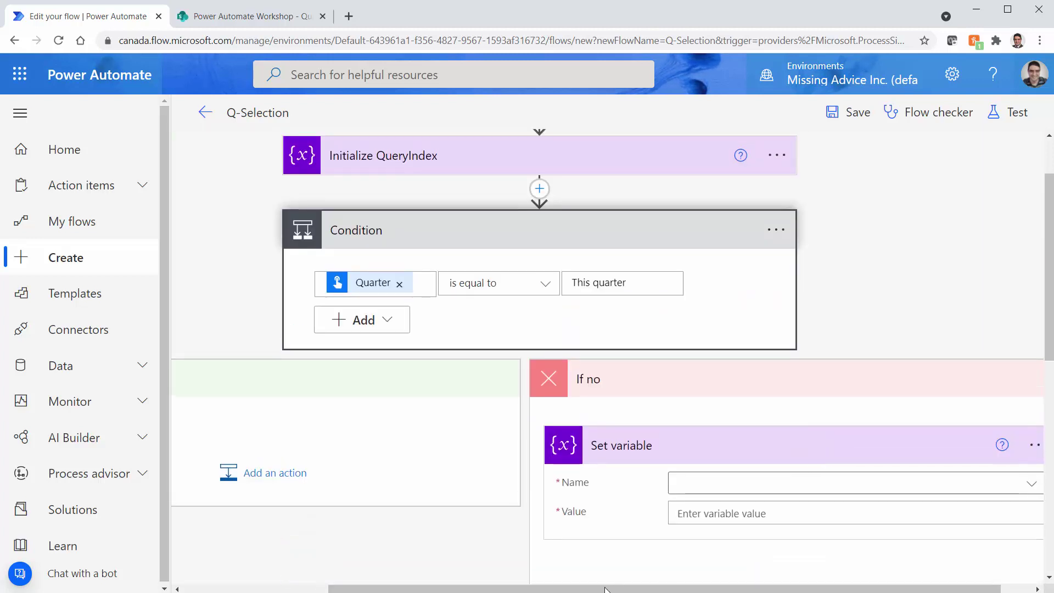
scroll(907, 514, "right", 1)
left_click(992, 483)
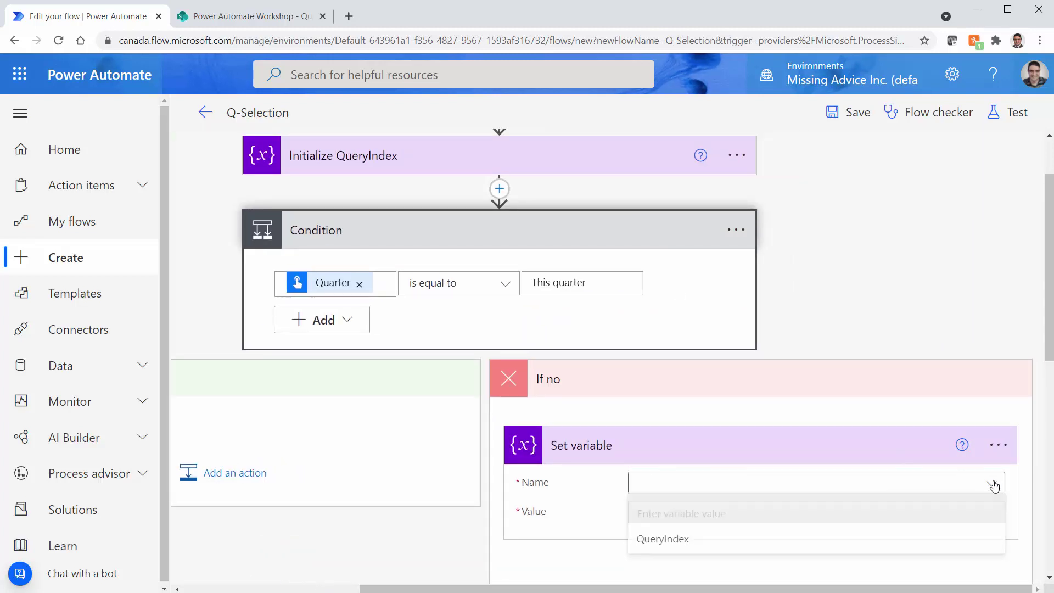
left_click(674, 541)
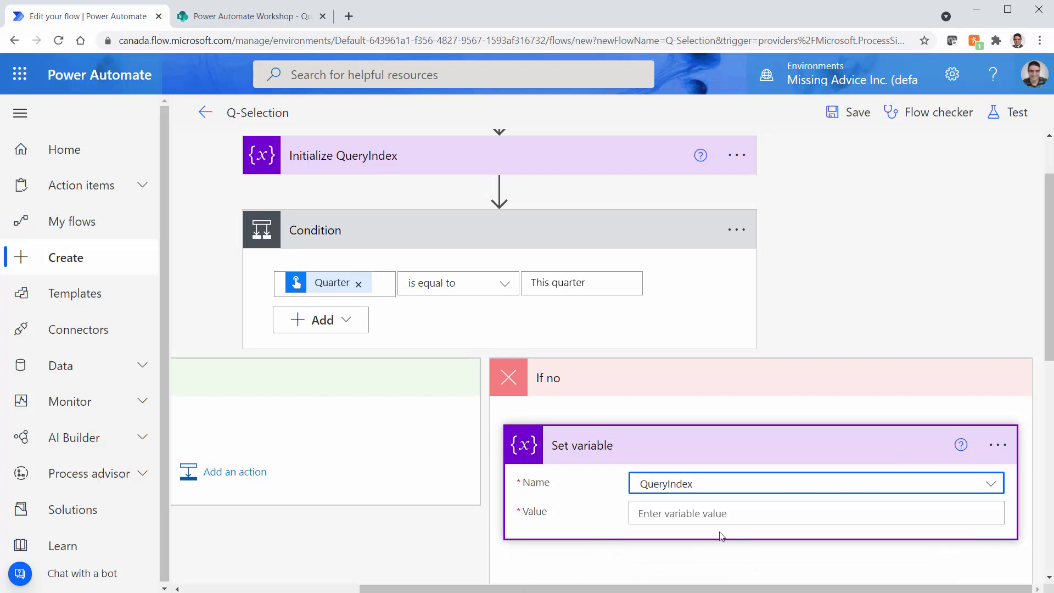
Step: Set its value to the pasted expression sub(int(triggerBody()['text']),1)
left_click(707, 513)
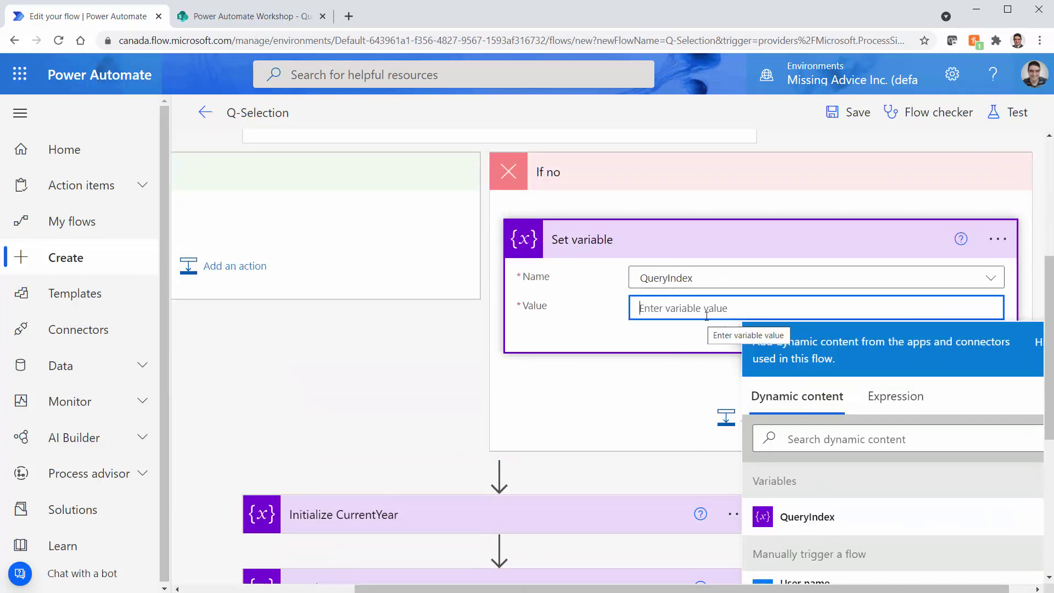
left_click(892, 405)
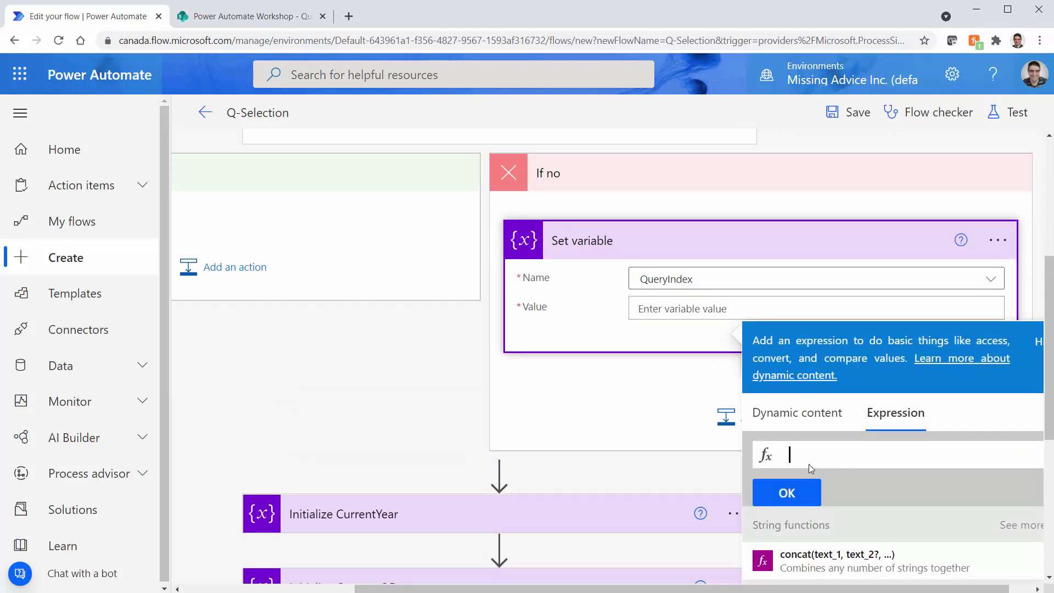
key("ctrl+v")
left_click(807, 494)
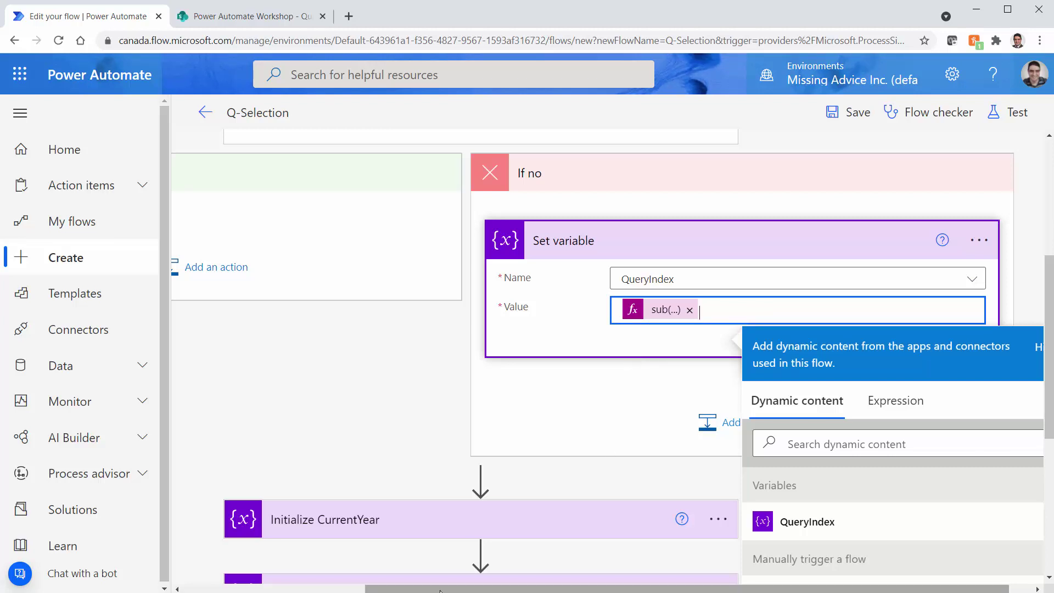
left_click_drag(373, 590, 191, 591)
scroll(371, 475, "up", 5)
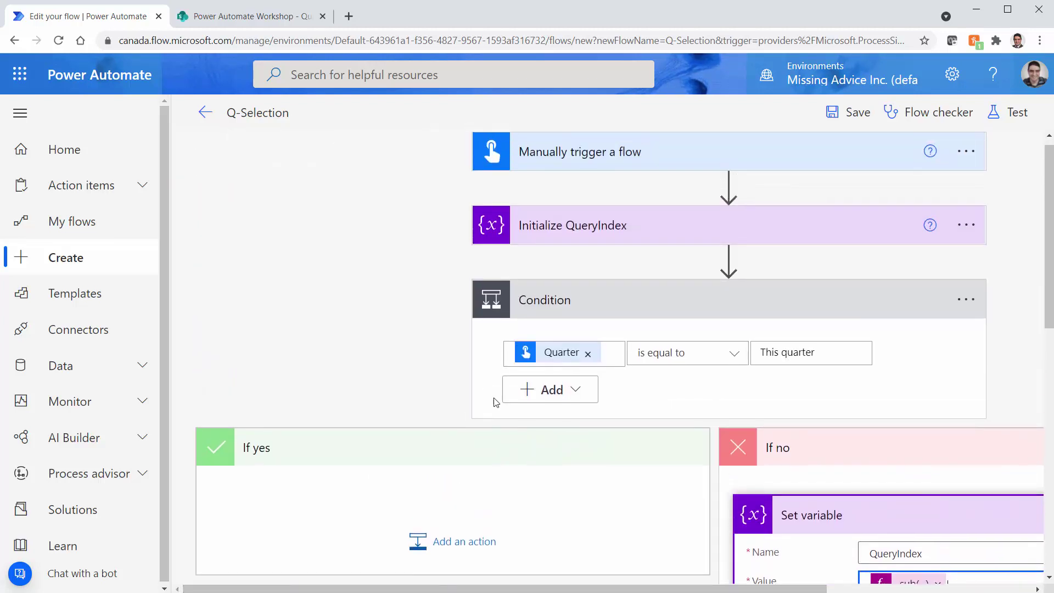
Step: Collapse the If no step and add a Set variable action to If yes targeting QueryIndex
scroll(494, 400, "down", 2)
scroll(549, 417, "down", 2)
left_click(558, 412)
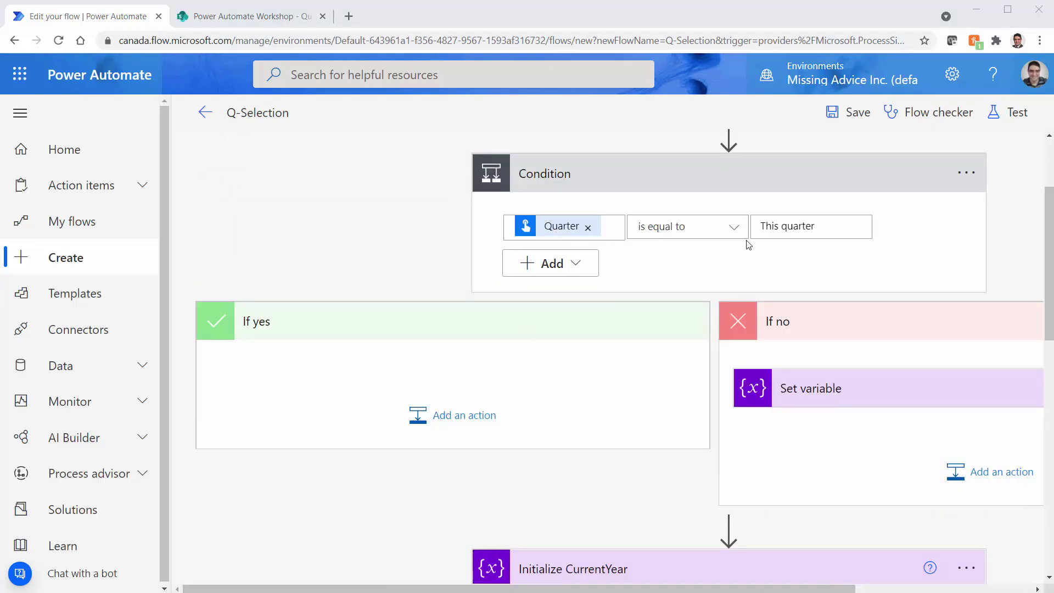
left_click(449, 423)
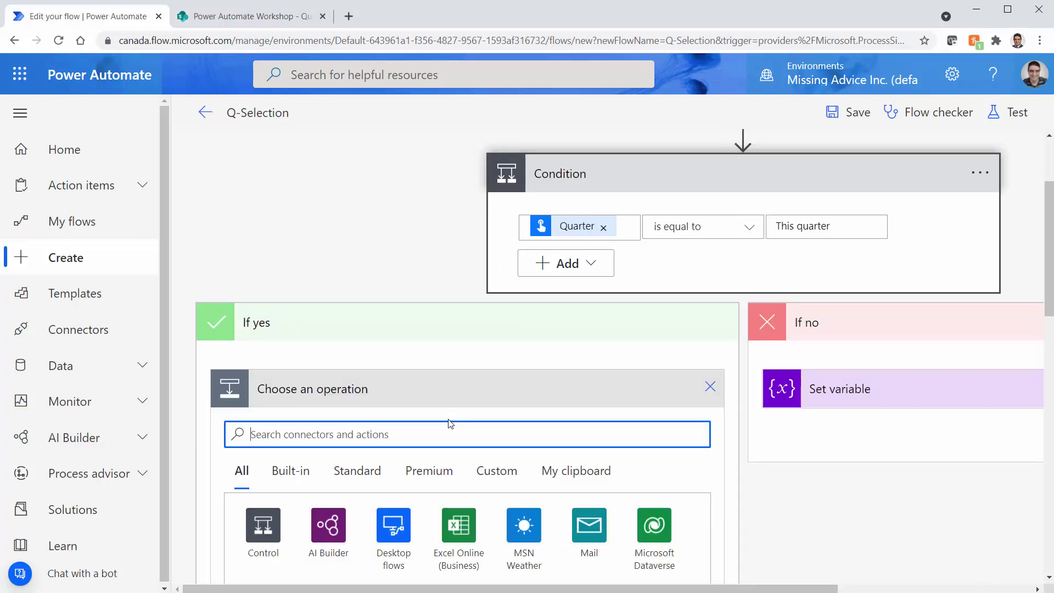
type("set variab")
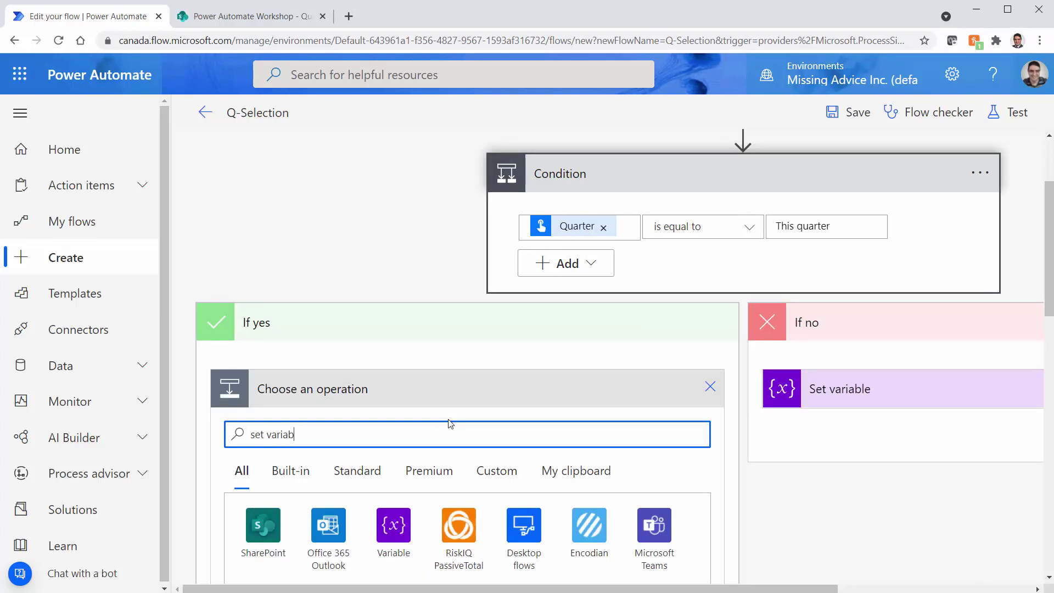
scroll(439, 417, "down", 3)
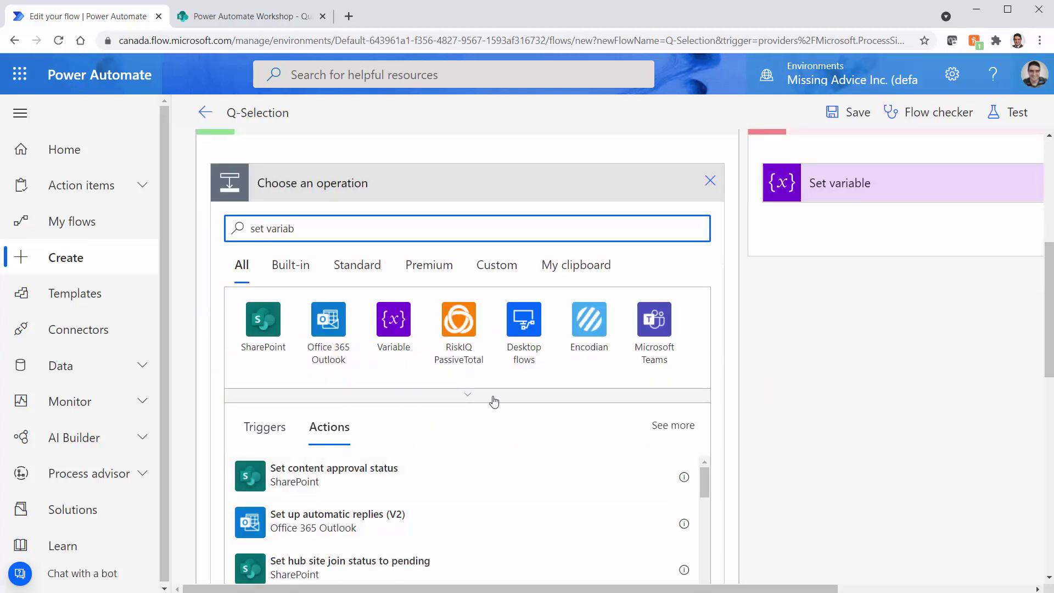
scroll(494, 402, "down", 5)
left_click(341, 264)
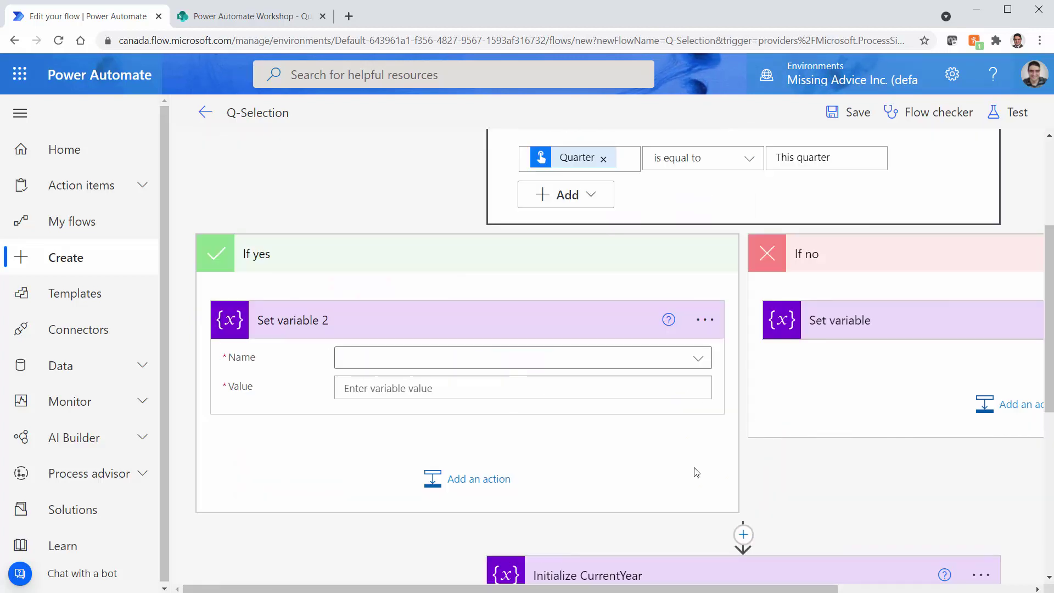
left_click(694, 359)
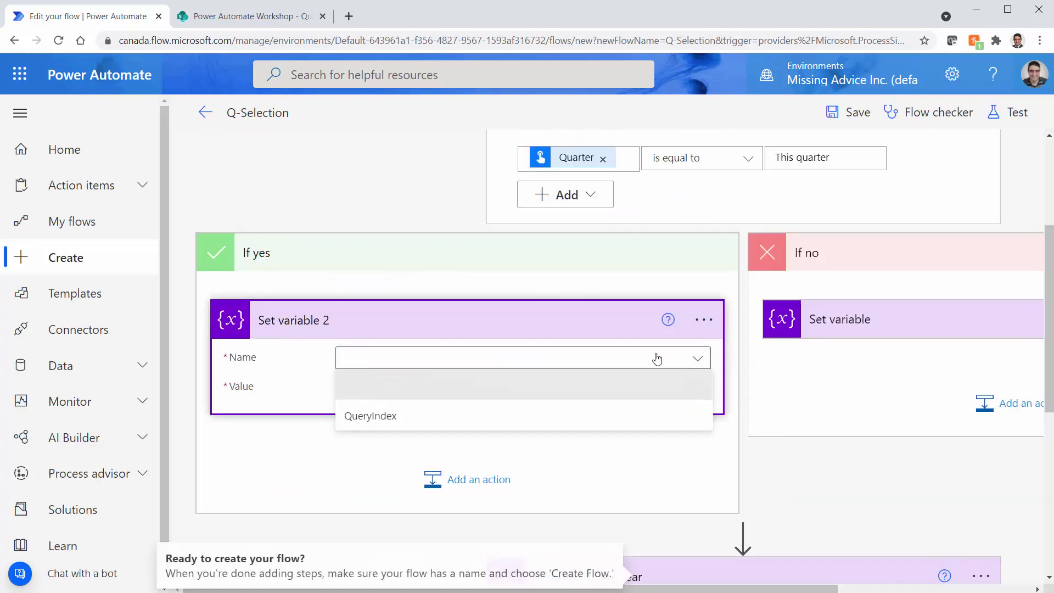
left_click(392, 417)
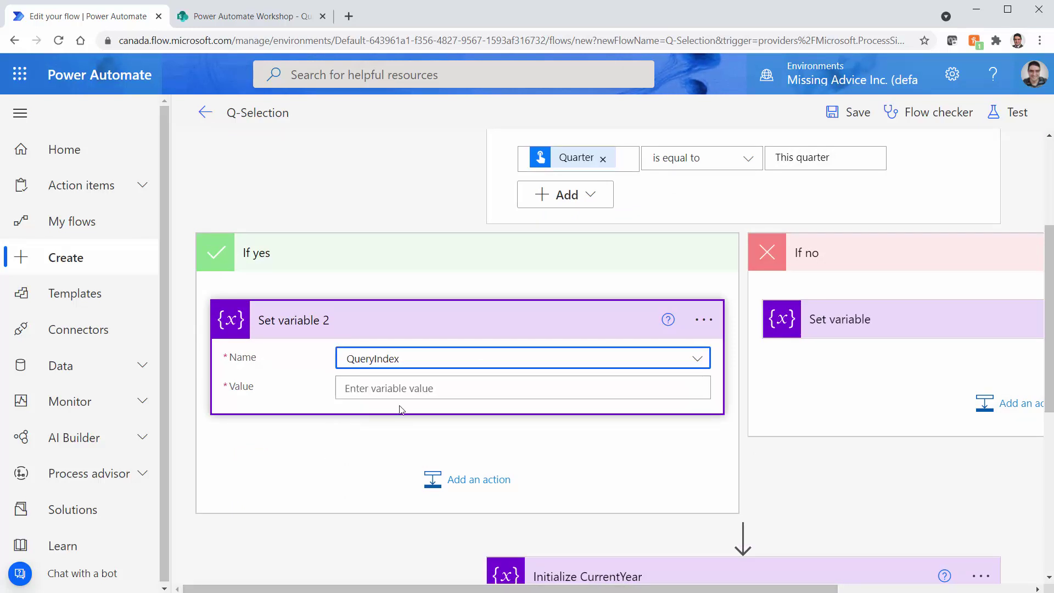
left_click(415, 390)
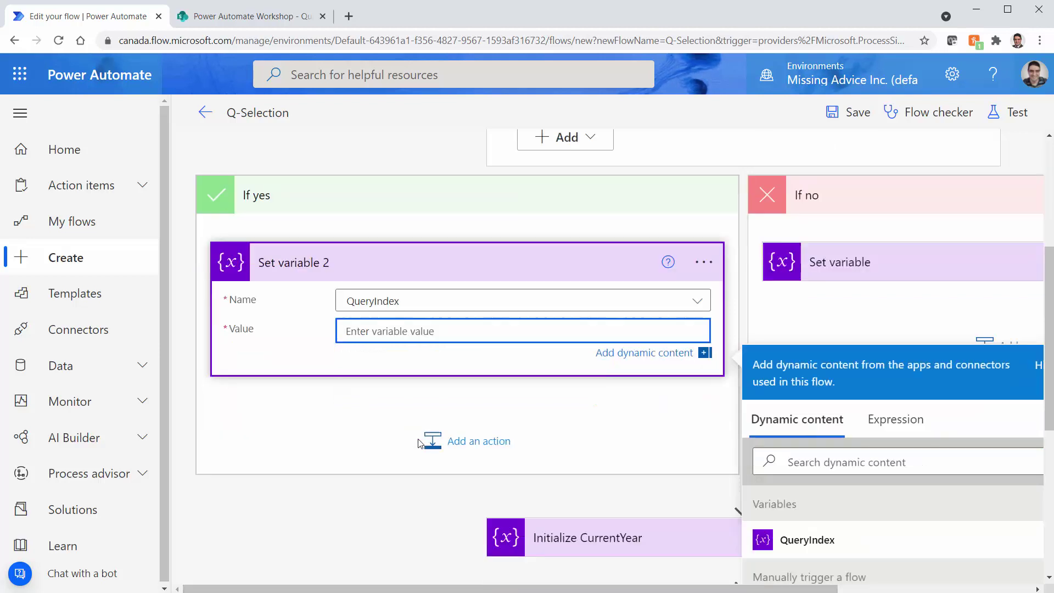
Step: Start an expression for the QueryIndex value with utcNow()
scroll(424, 495, "down", 5)
left_click(603, 399)
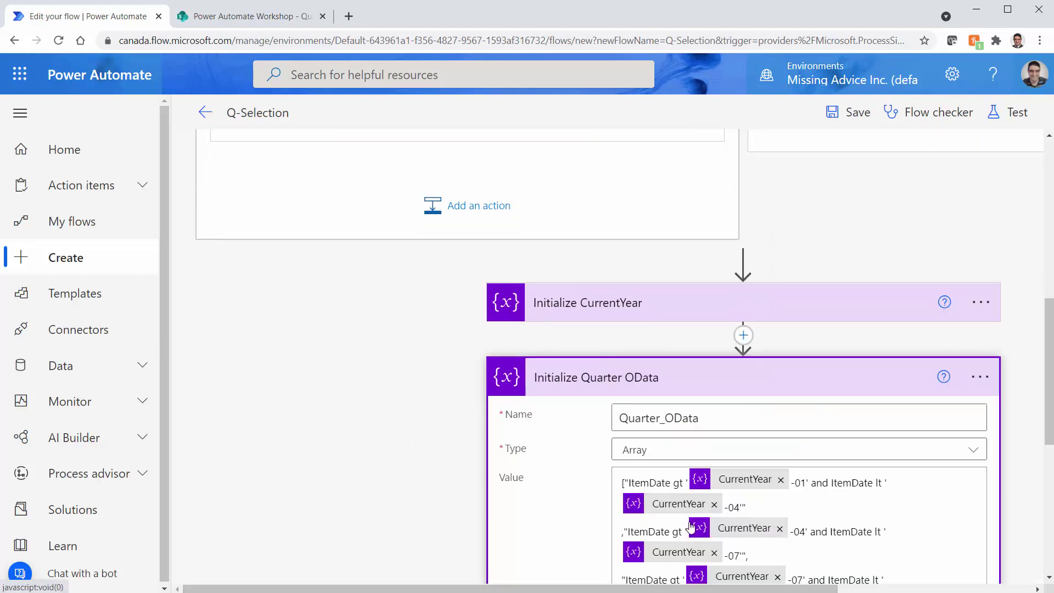
scroll(639, 362, "down", 4)
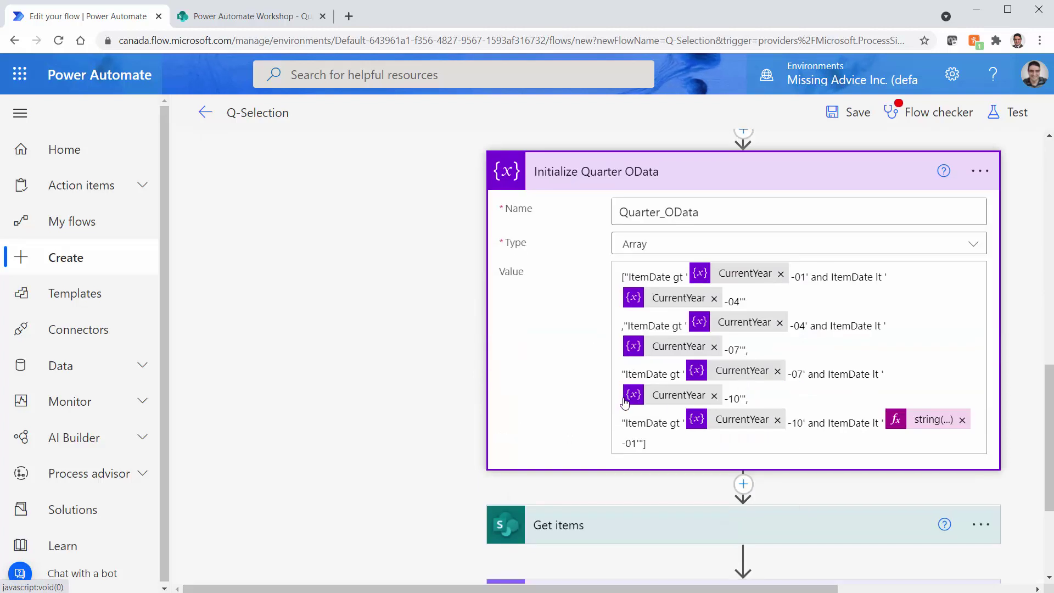
scroll(638, 362, "up", 6)
left_click(399, 378)
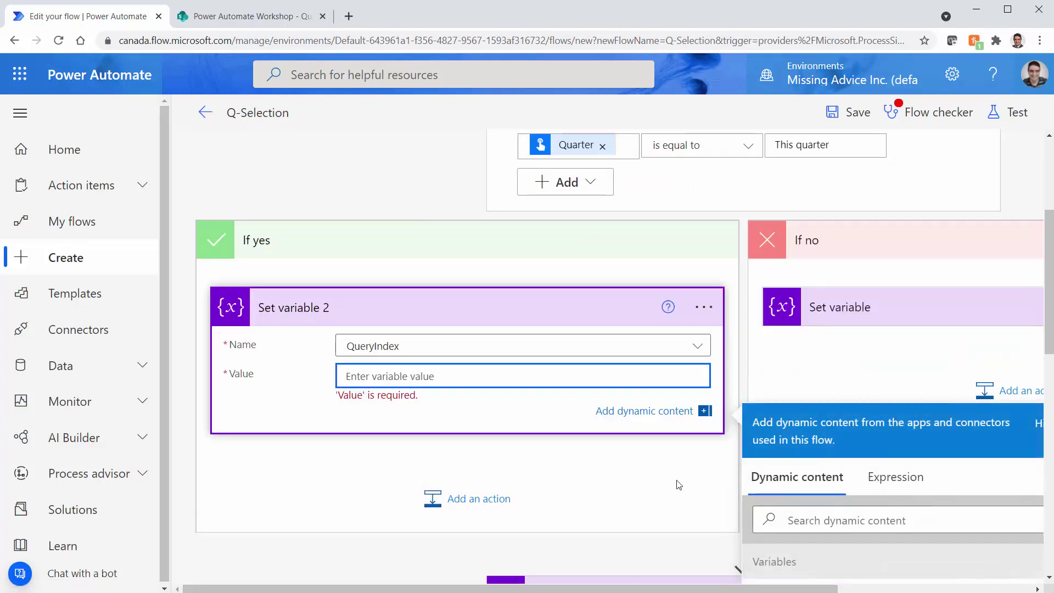
scroll(732, 543, "down", 2)
scroll(732, 544, "down", 2)
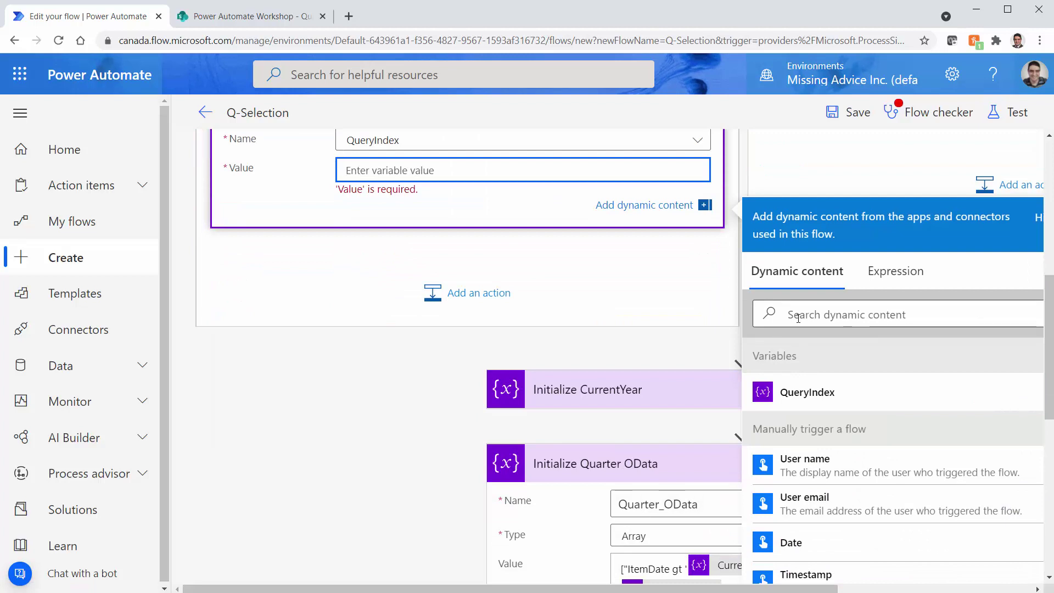
left_click(798, 313)
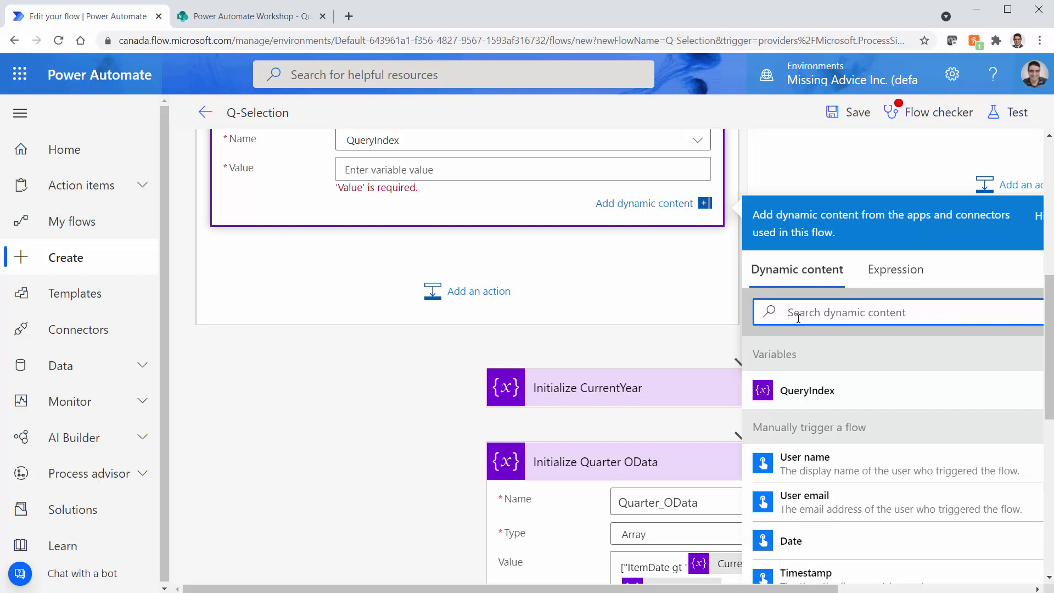
type("utc")
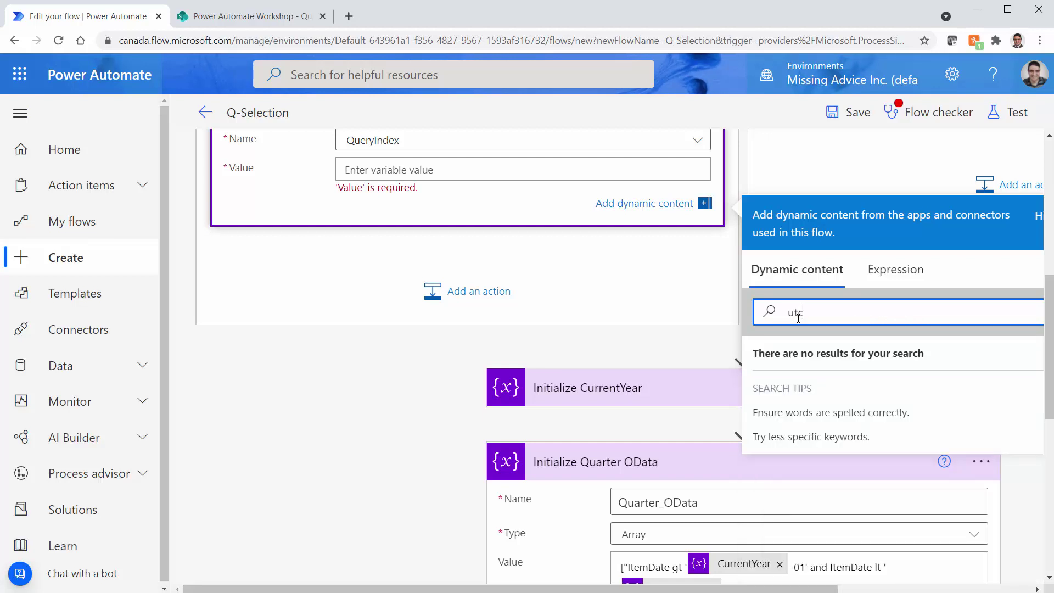
key("BackSpace")
key("BackSpace")
key("BackSpace")
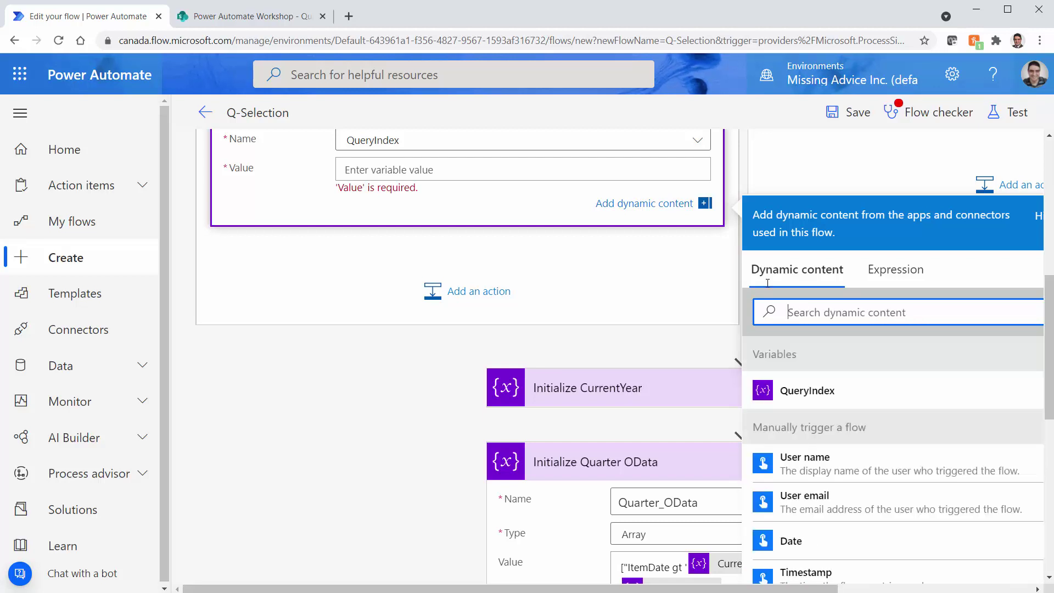
left_click(901, 270)
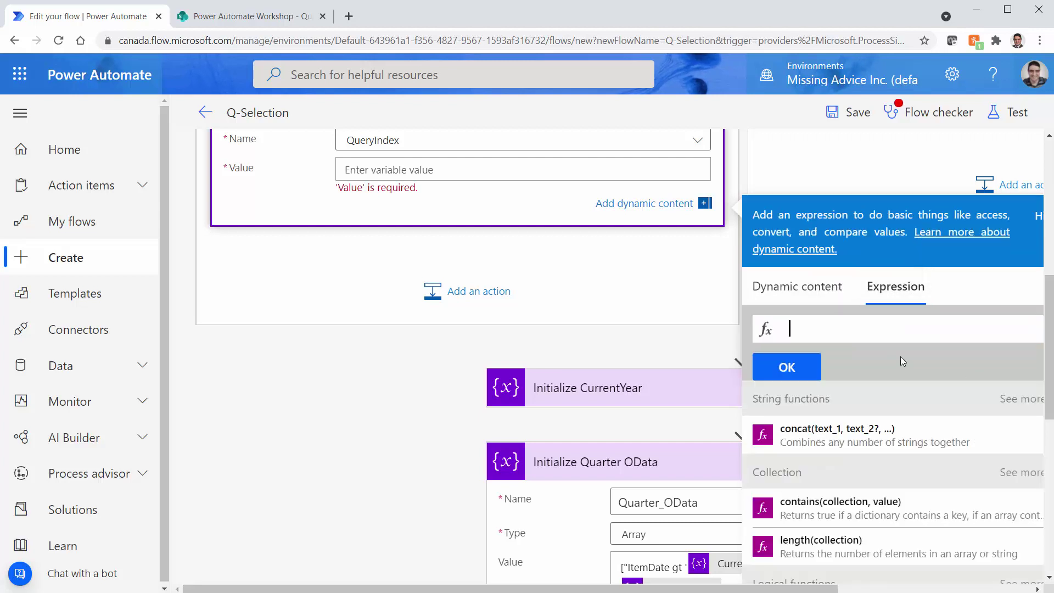
type("utc")
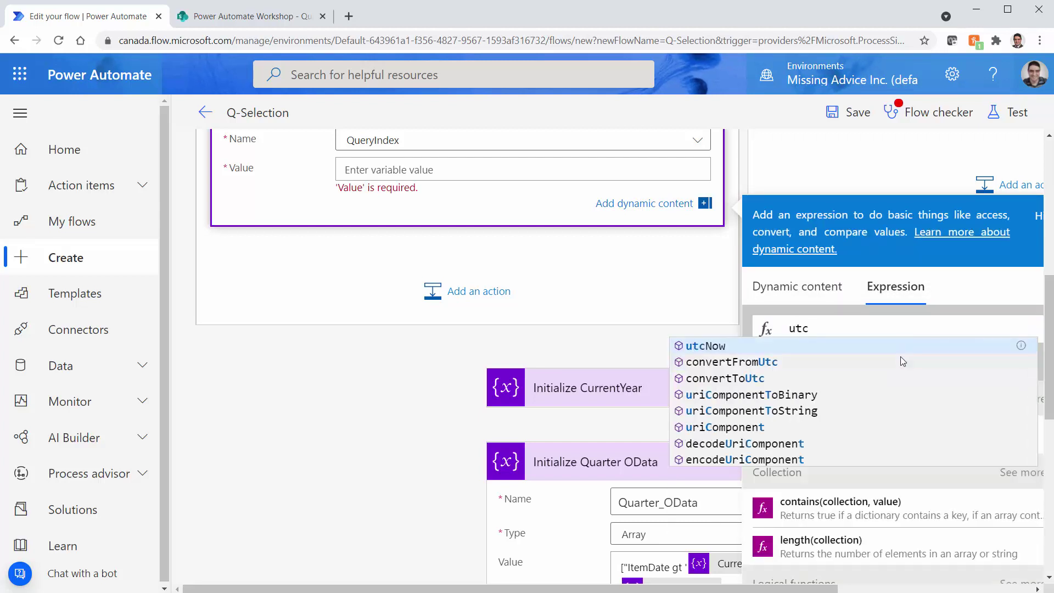
key("Return")
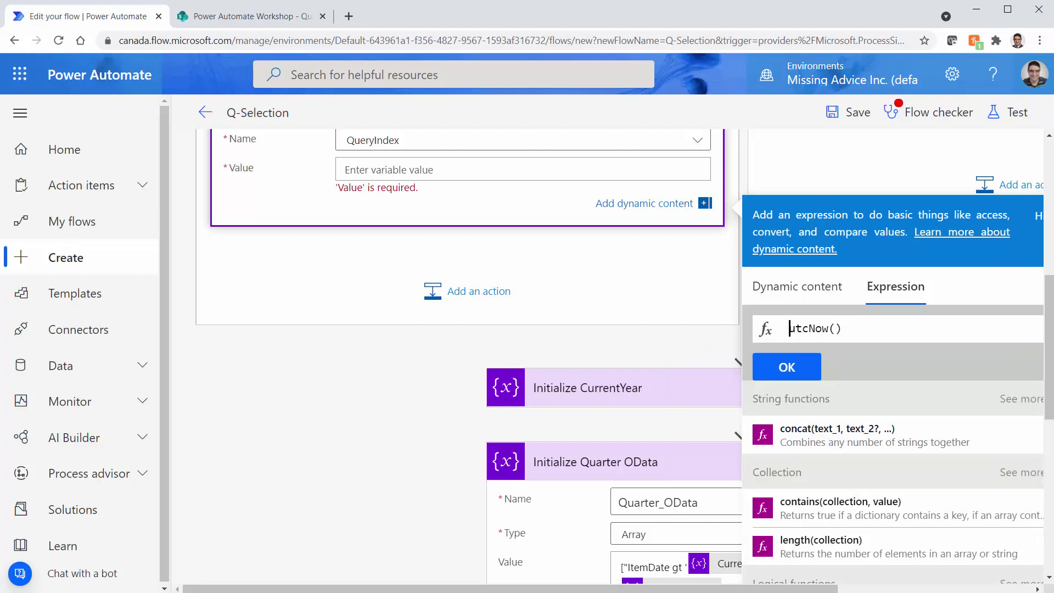
Step: Wrap it into formatDateTime(utcNow(), 'MM')
left_click(789, 328)
type("format")
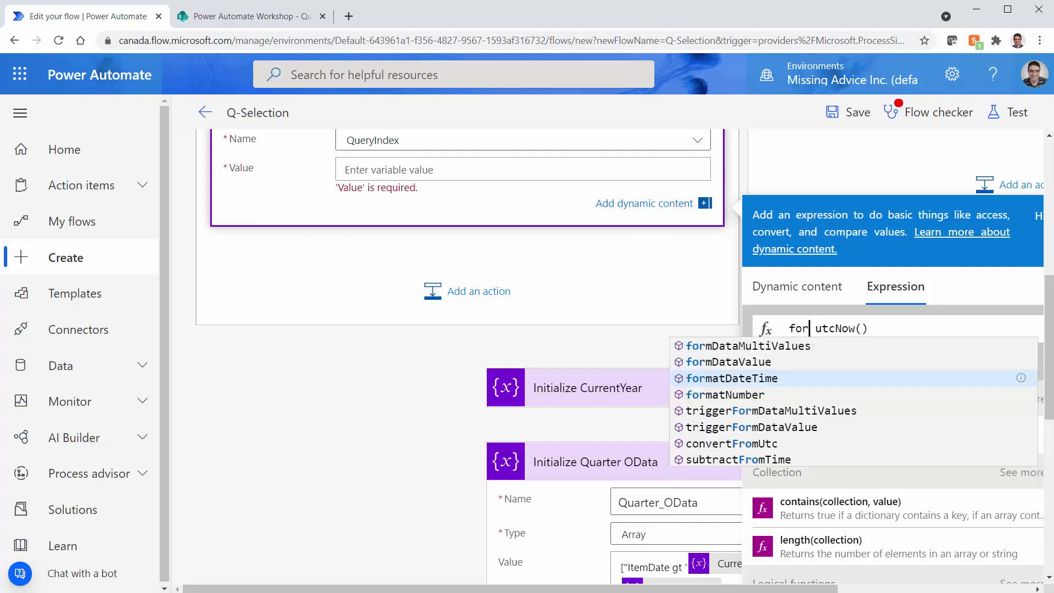
key("Tab")
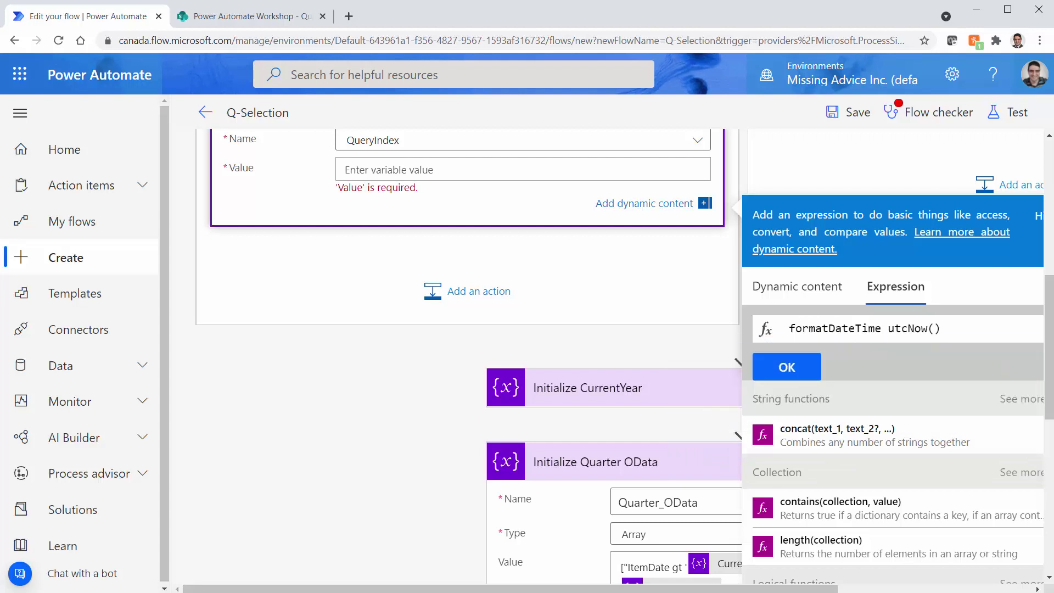
type("(")
key("Delete")
key("End")
type(", ")
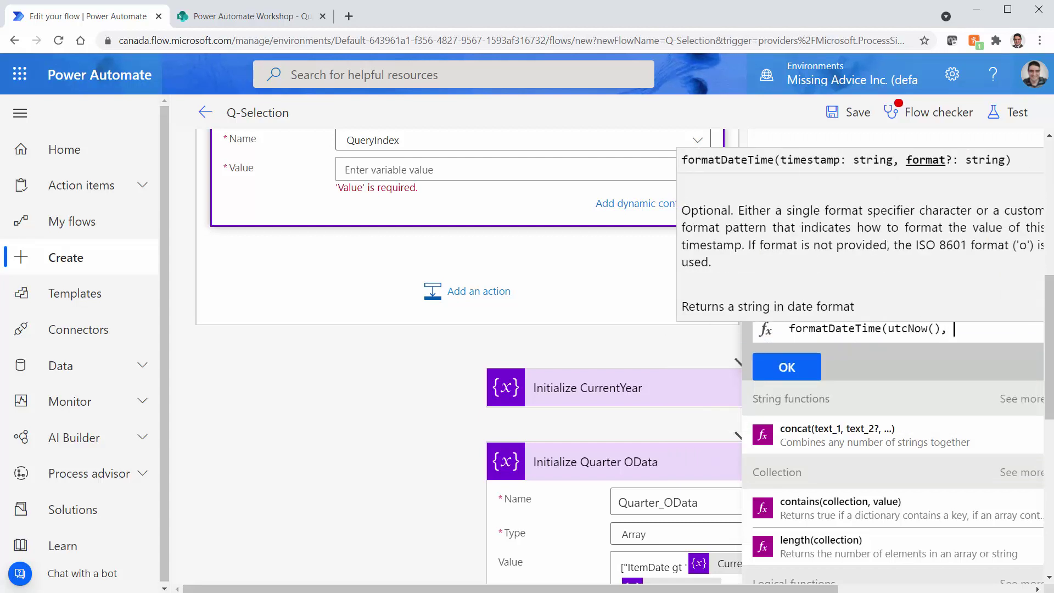
type("'MM'")
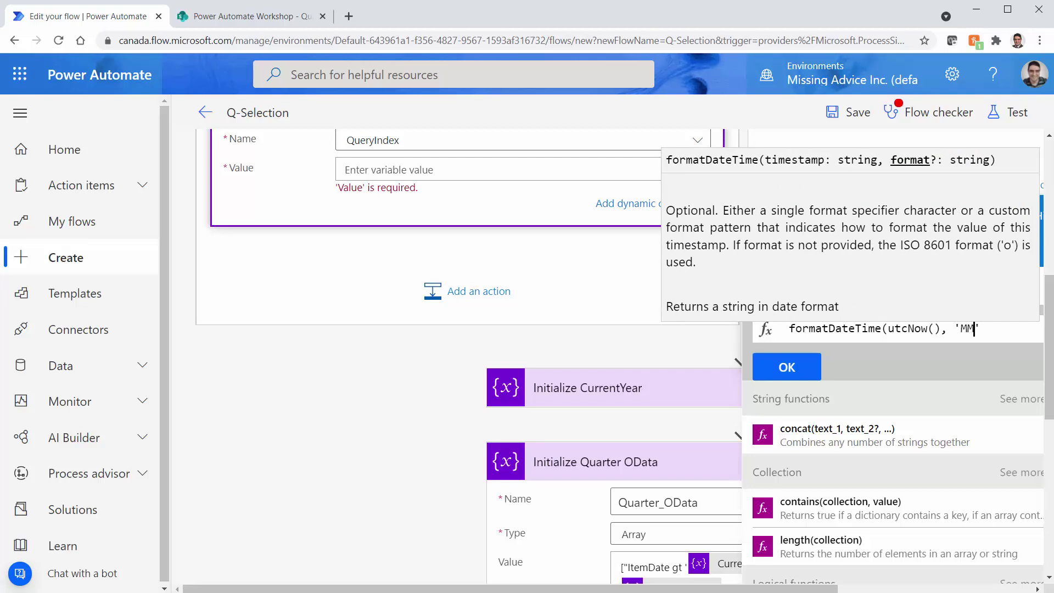
type(")")
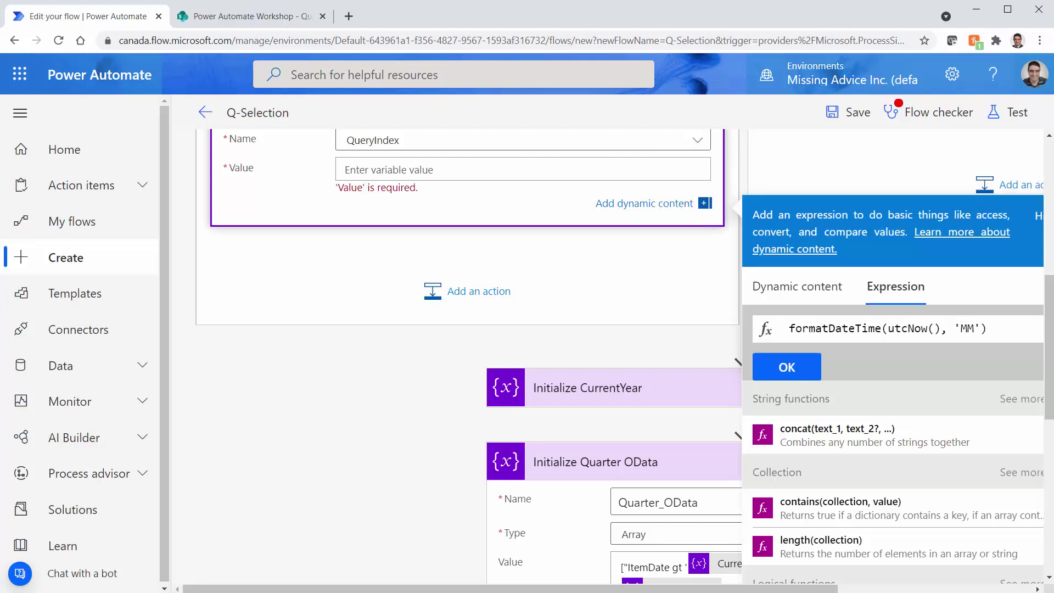
Step: Extend it to div(int(formatDateTime(utcNow(), 'MM')), 3) and insert it as the value
left_click(790, 329)
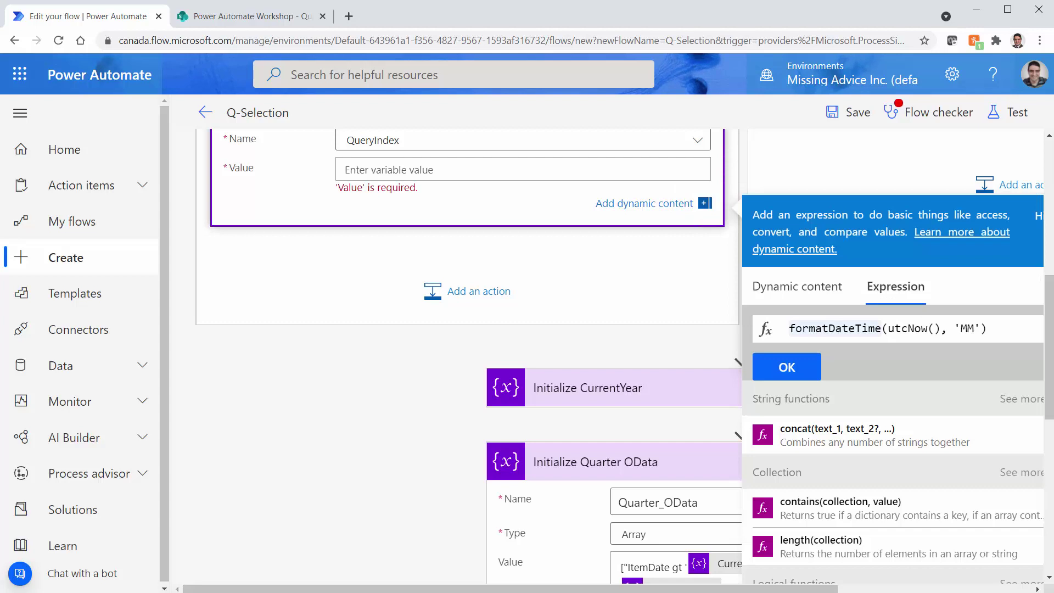
type("int ")
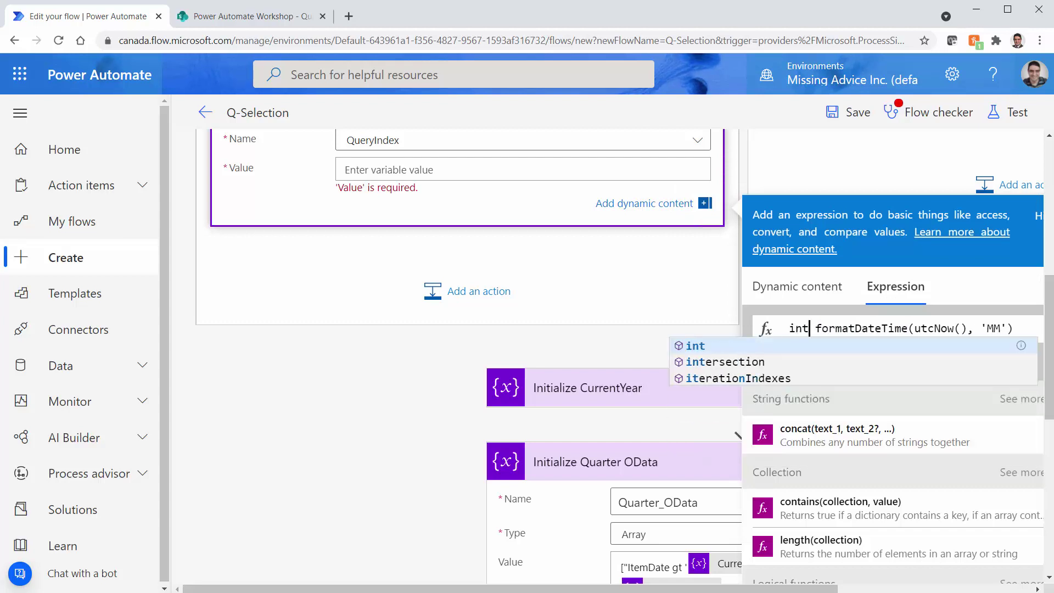
type("(")
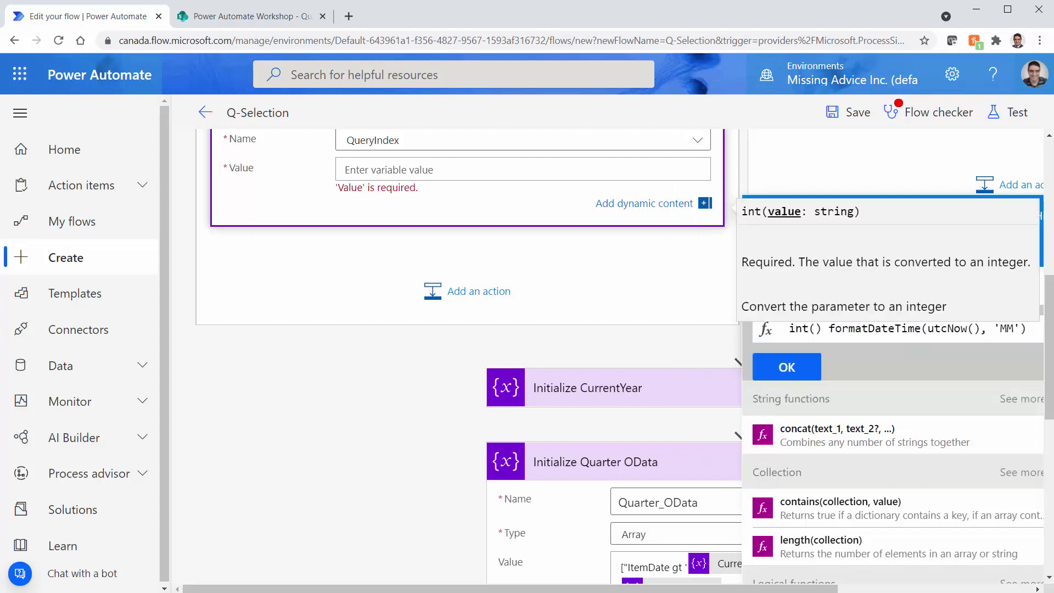
key("Delete")
key("Delete")
key("End")
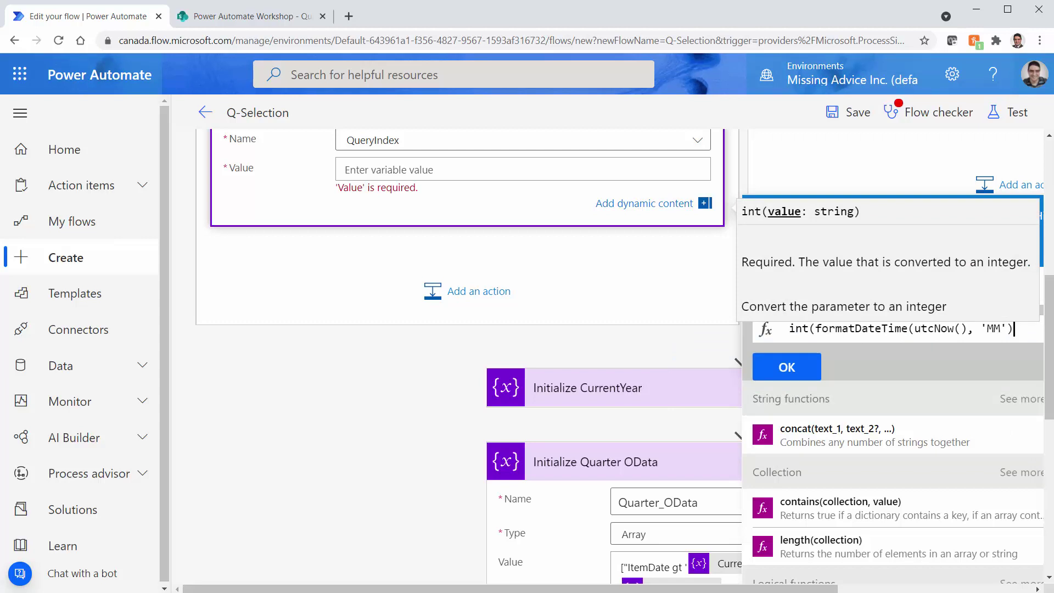
type(")")
left_click(790, 328)
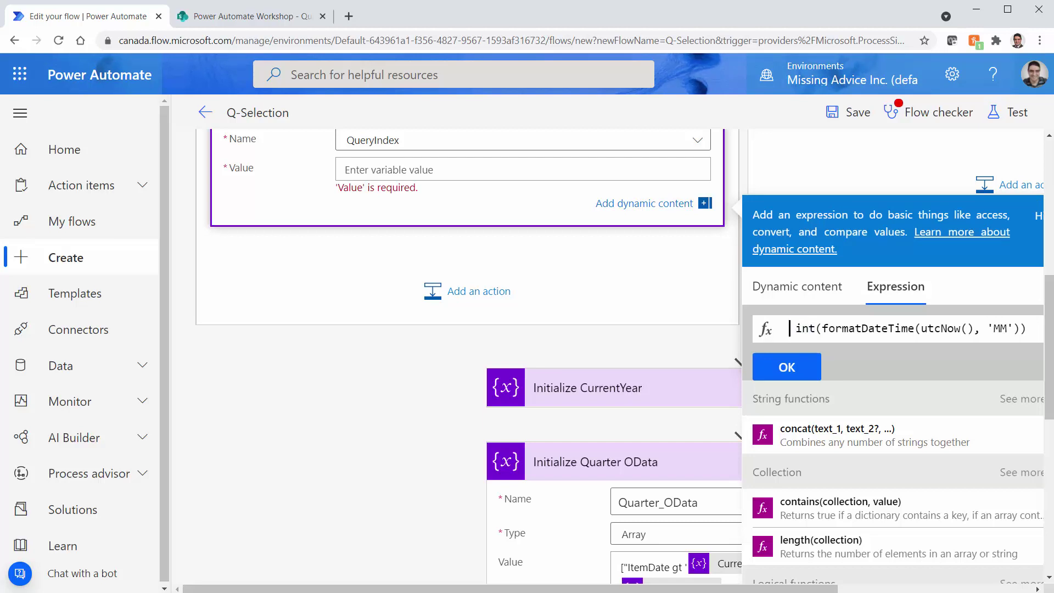
type("div(")
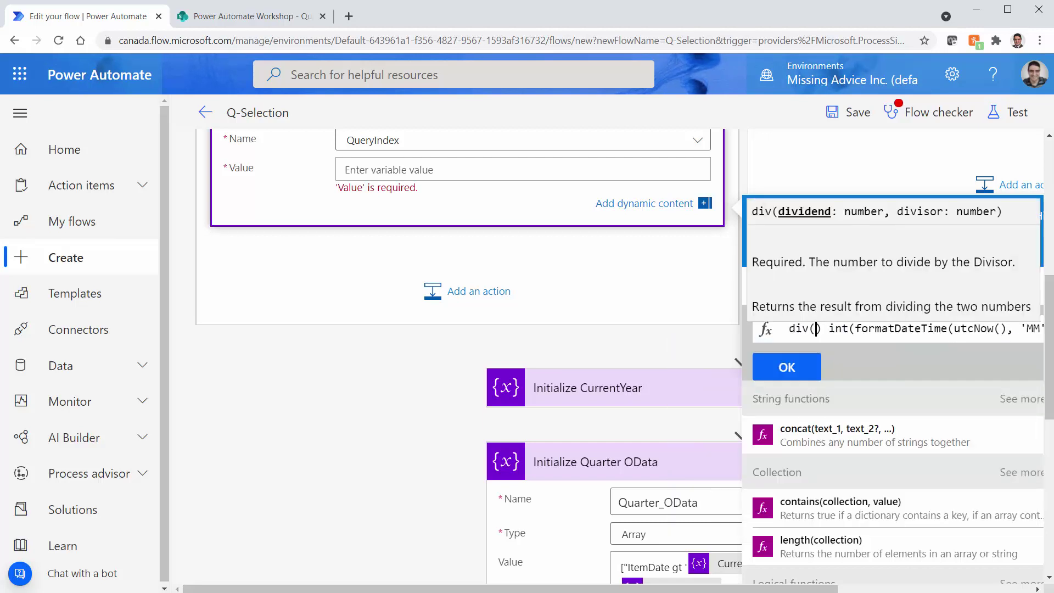
key("Delete")
key("End")
type(",")
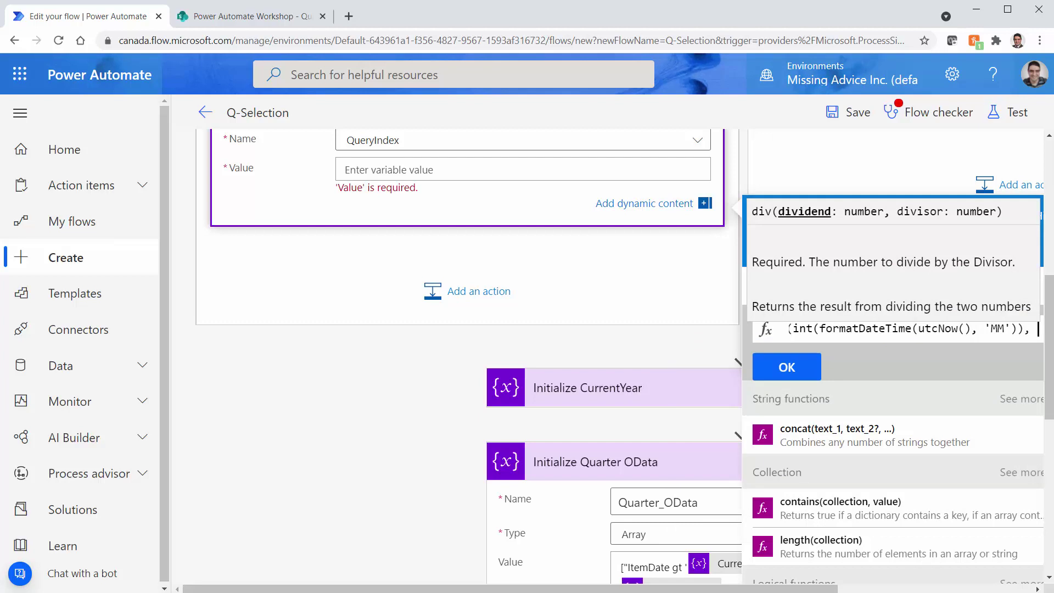
type(" 3")
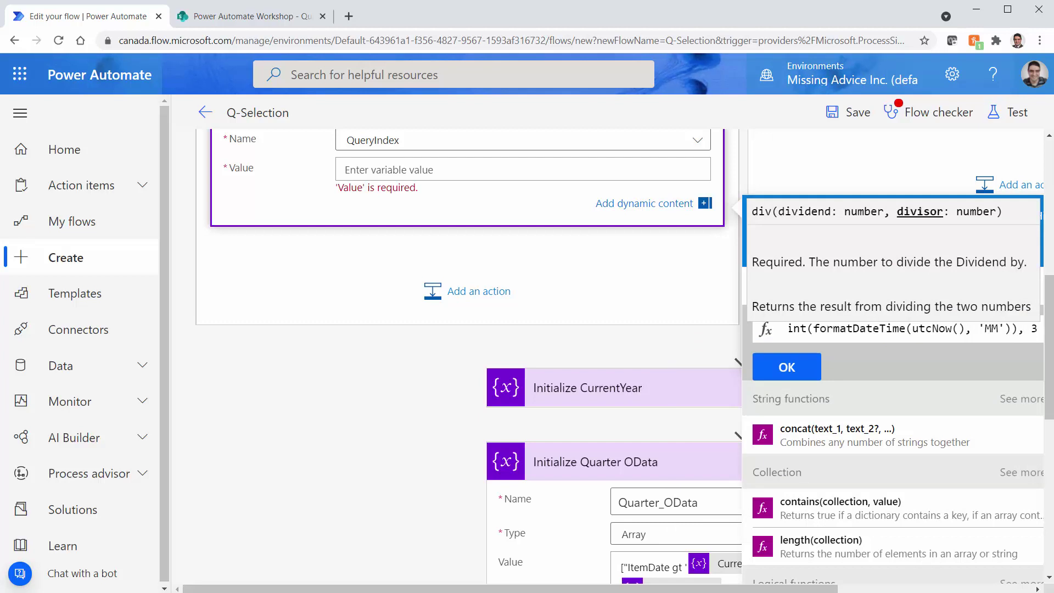
type(")")
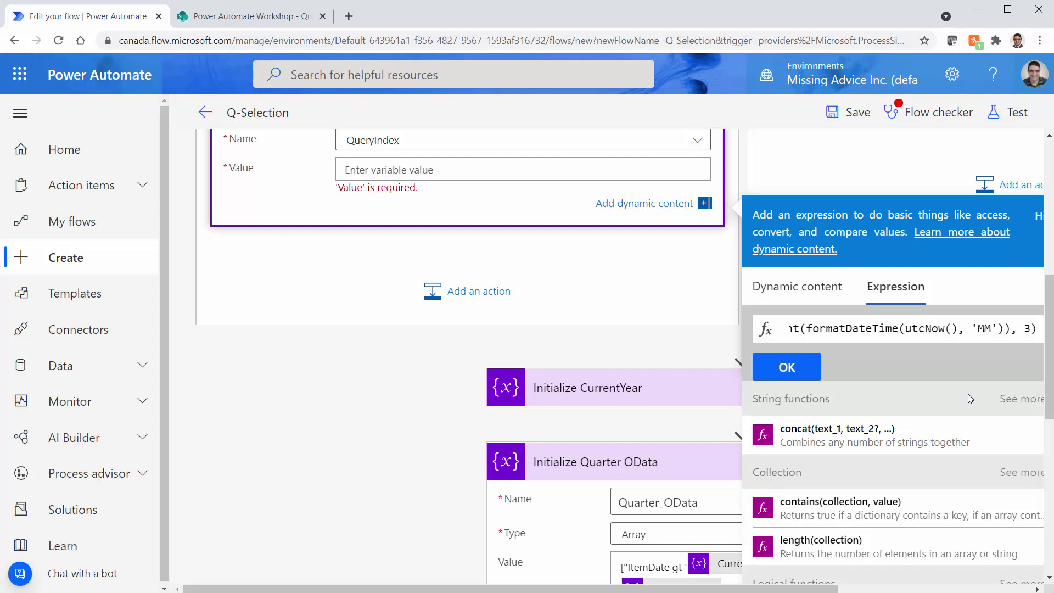
left_click(843, 328)
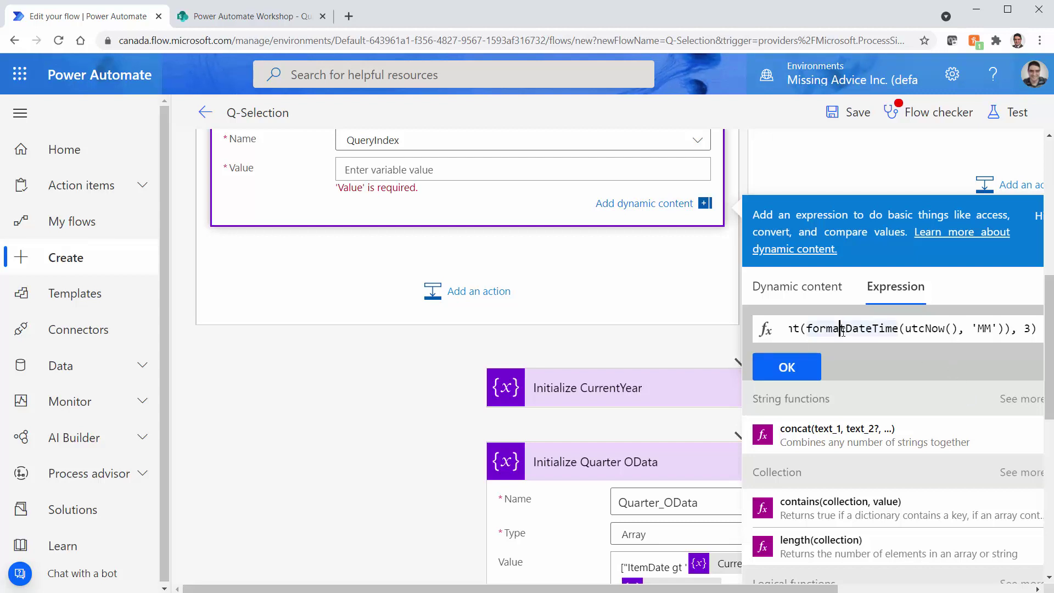
key("Home")
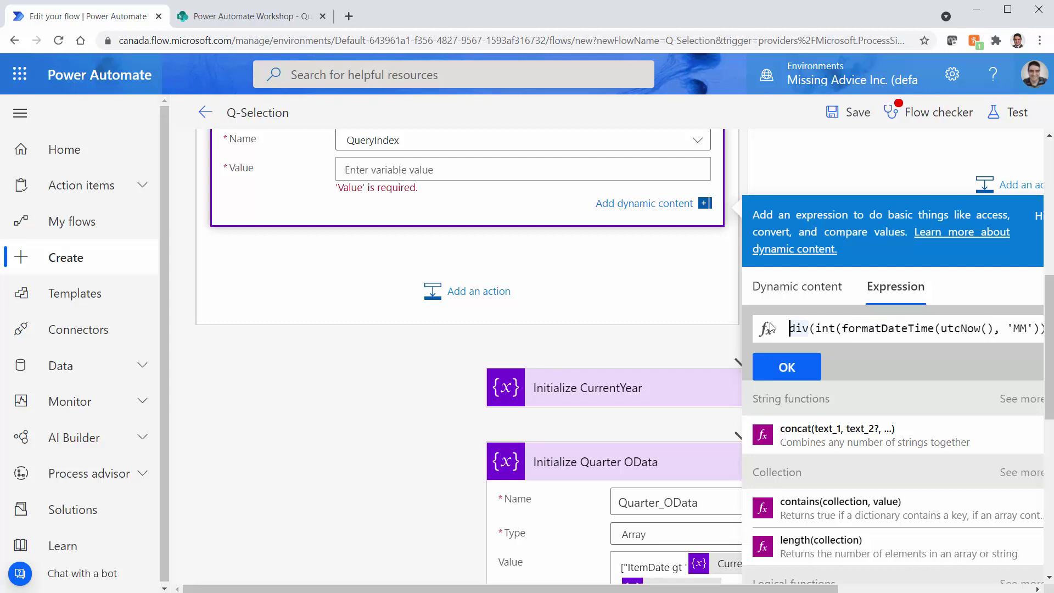
left_click(788, 367)
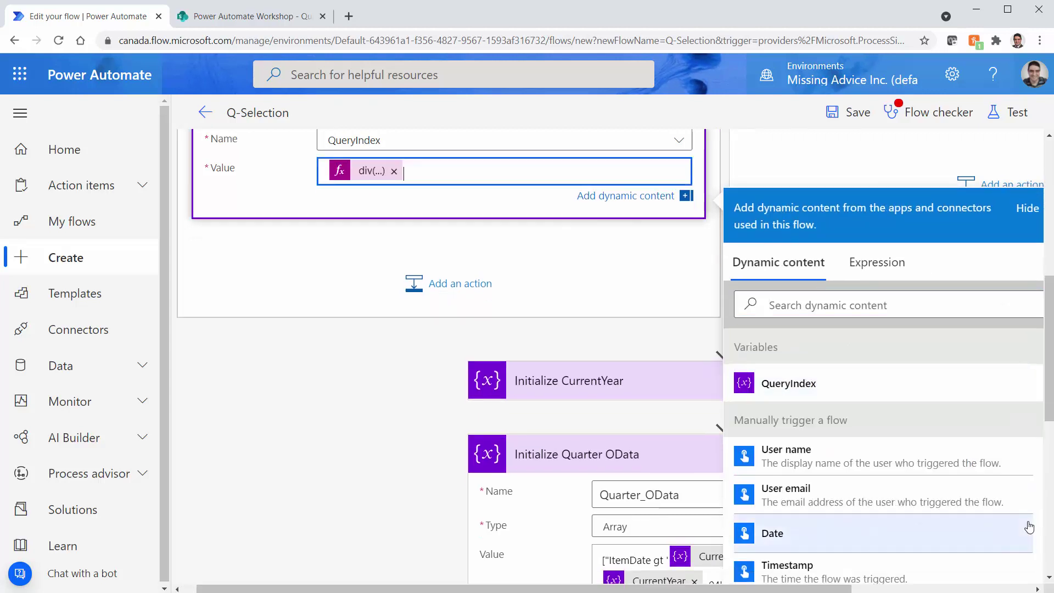
Step: Copy QueryIndex's div(int(formatDateTime(utcNow(), 'MM')), 3) expression into the Notepad notes
left_click(364, 175)
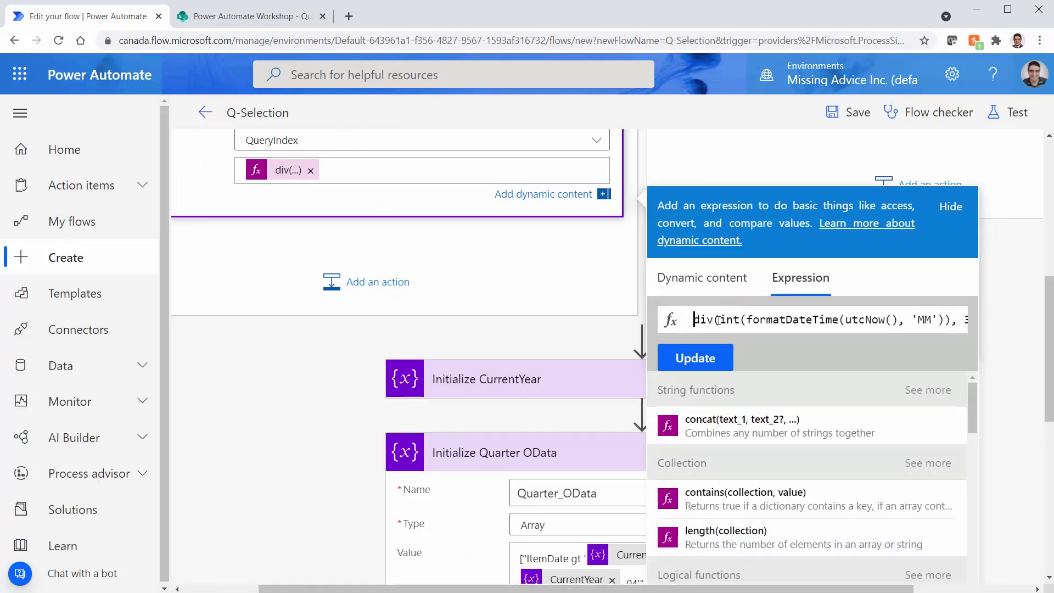
left_click(718, 320)
key("ctrl+a")
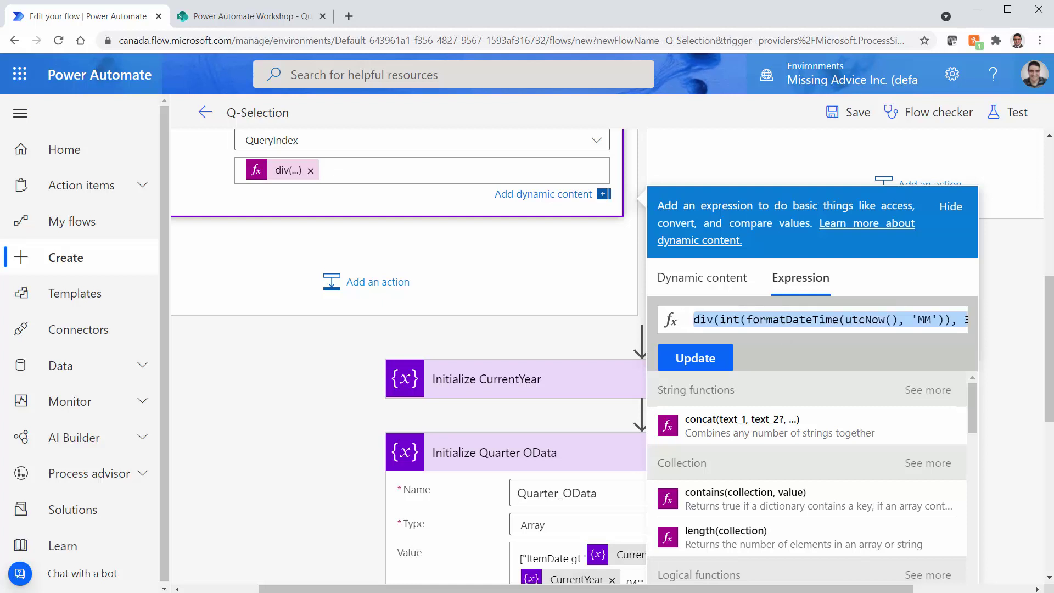
key("ctrl+c")
key("alt+Tab")
key("ctrl+v")
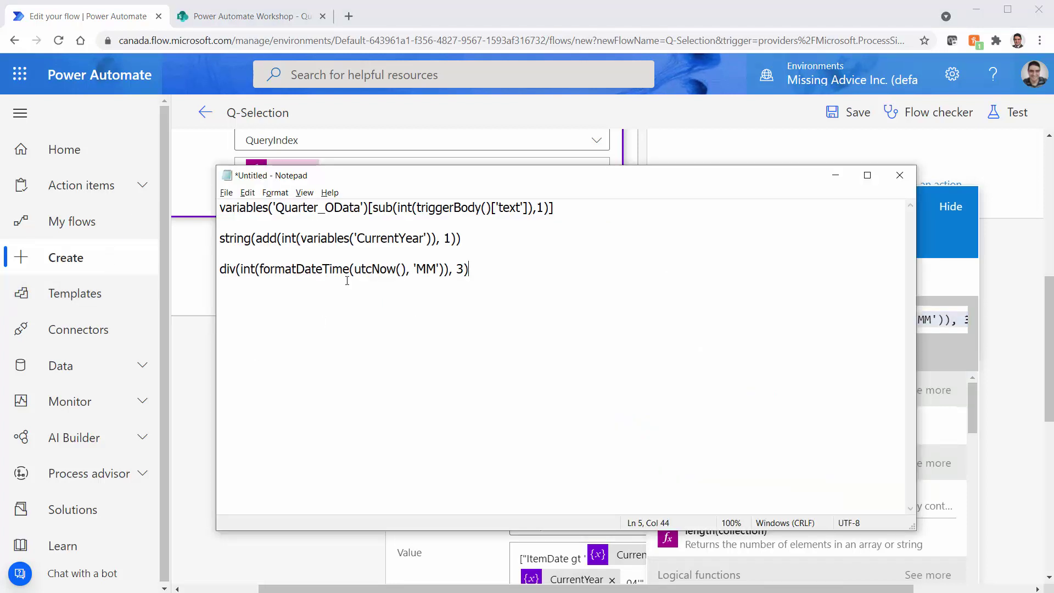
Step: Highlight utcNow(), formatDateTime and int(formatDateTime(utcNow(), 'MM')) in the notes, then return to the flow
left_click_drag(354, 270, 407, 271)
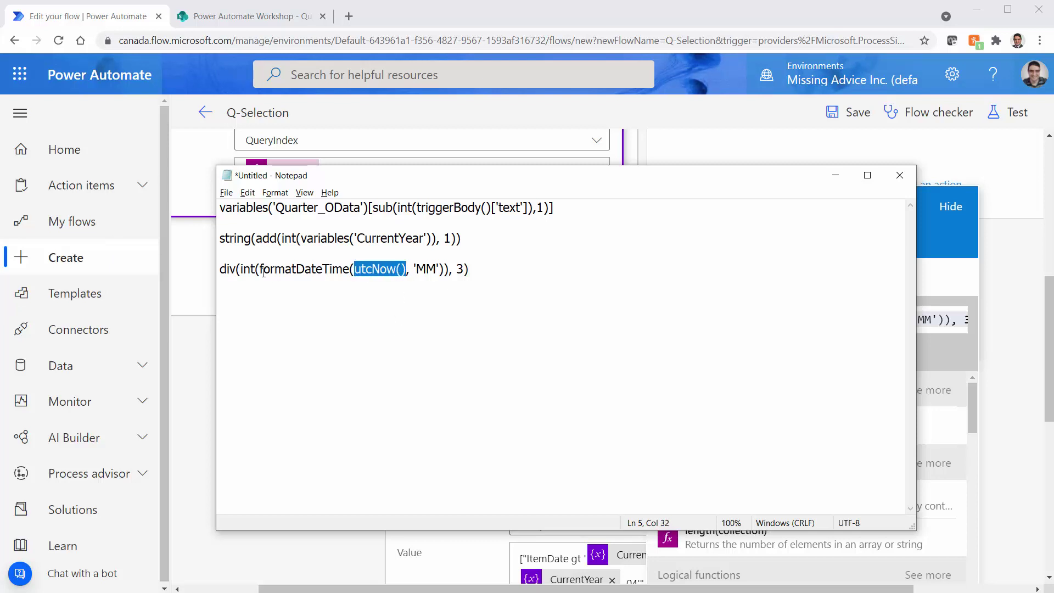
left_click_drag(260, 271, 444, 277)
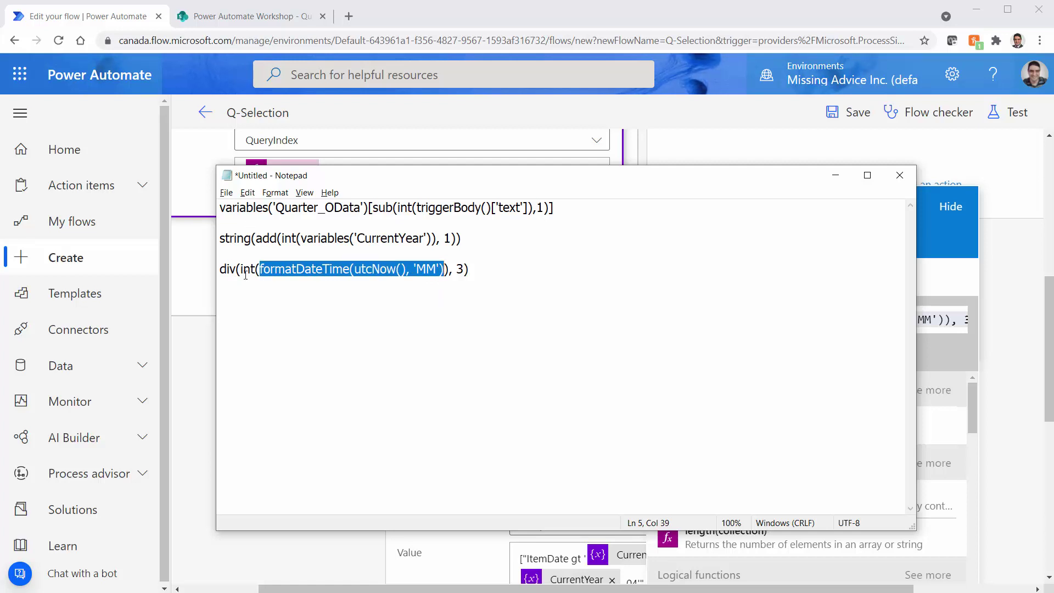
left_click_drag(239, 270, 447, 274)
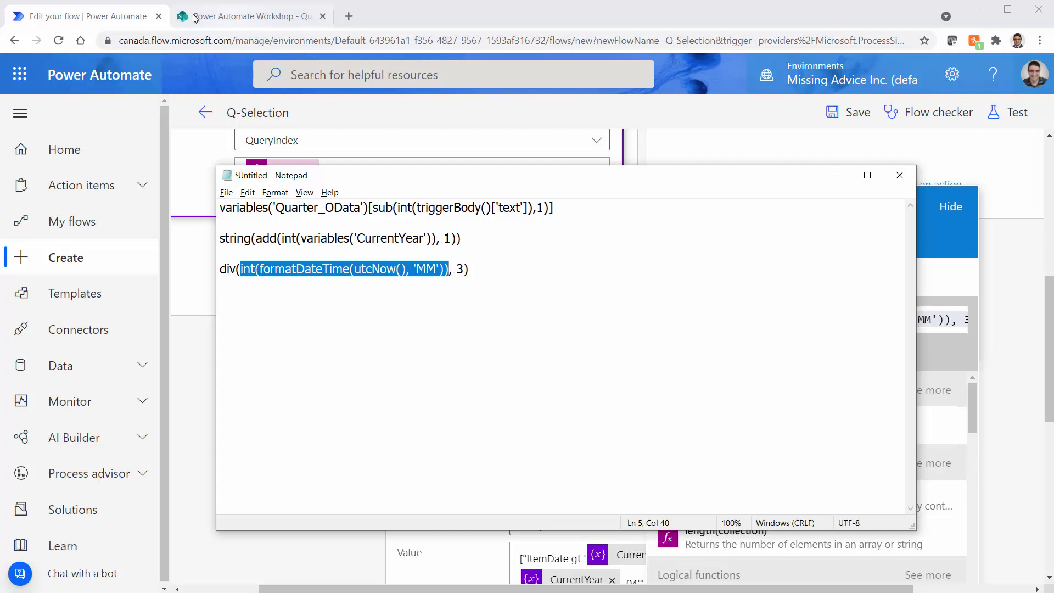
left_click(127, 22)
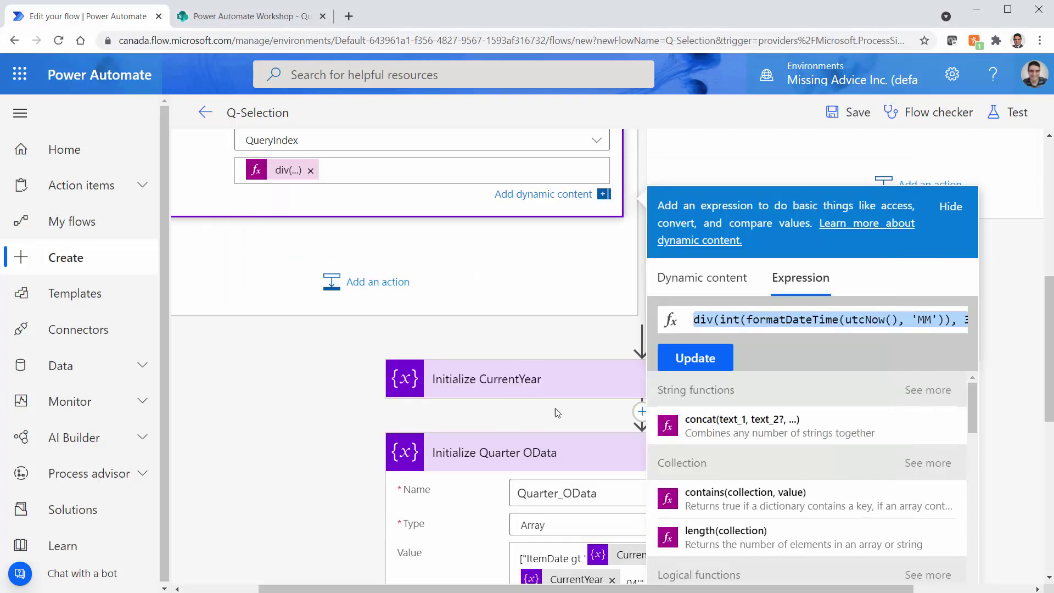
Step: Apply the div expression to QueryIndex, save Q-Selection, and bring up its test options
left_click(689, 362)
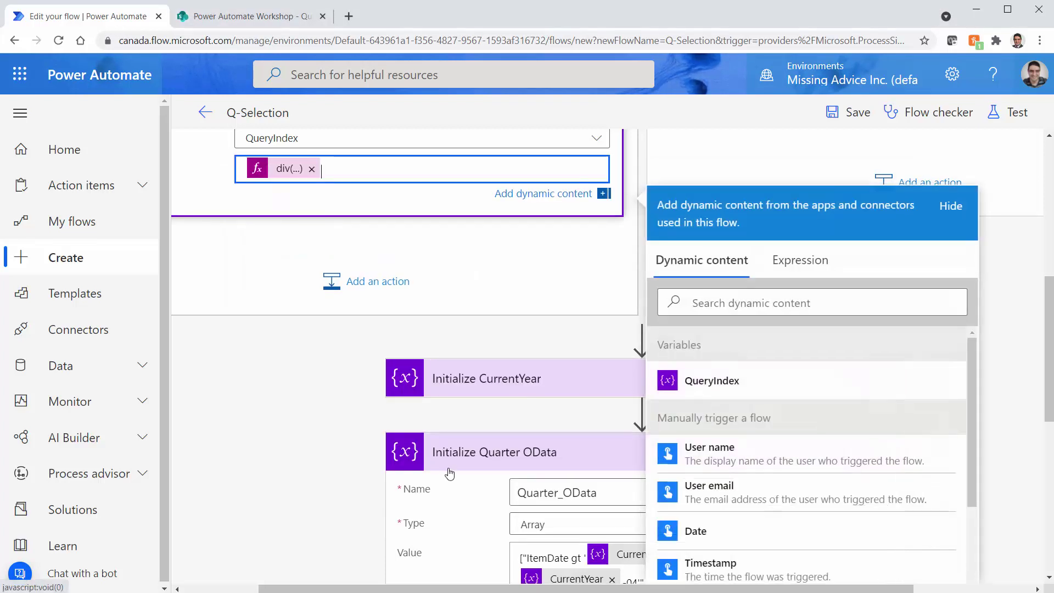
scroll(447, 470, "down", 10)
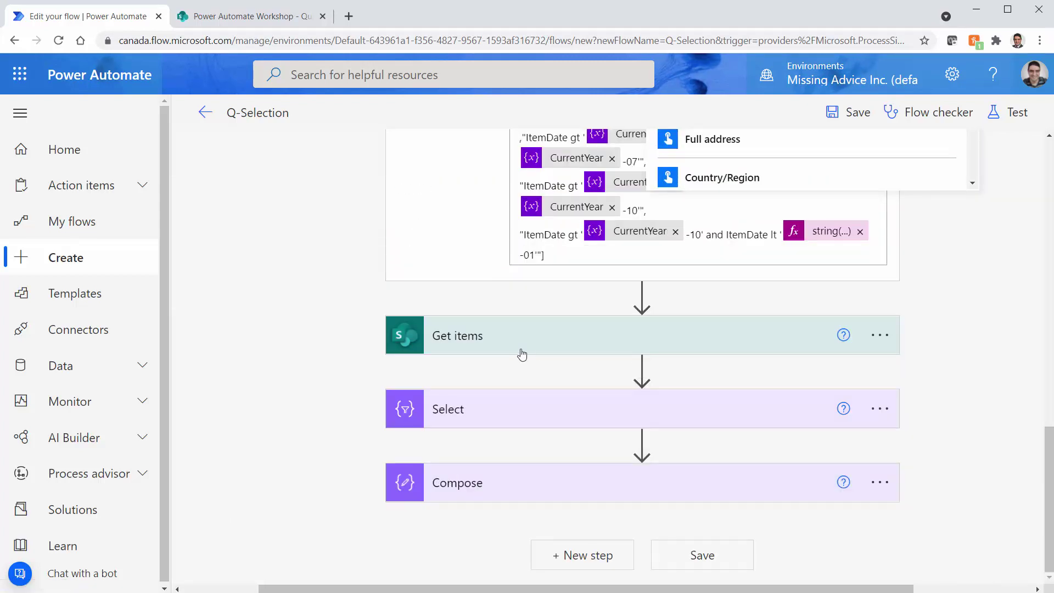
left_click(847, 113)
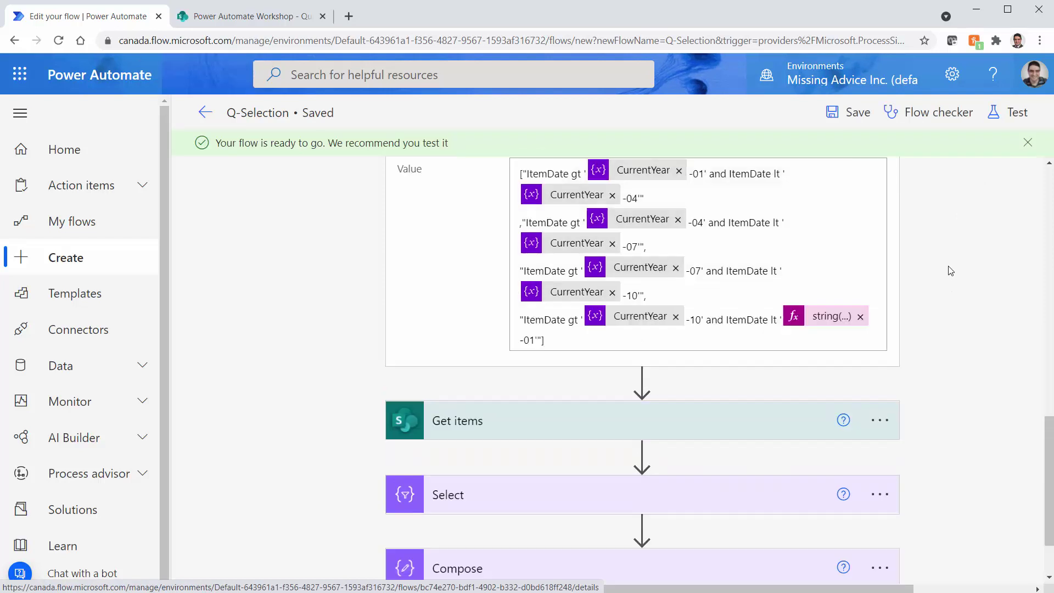
left_click(1017, 113)
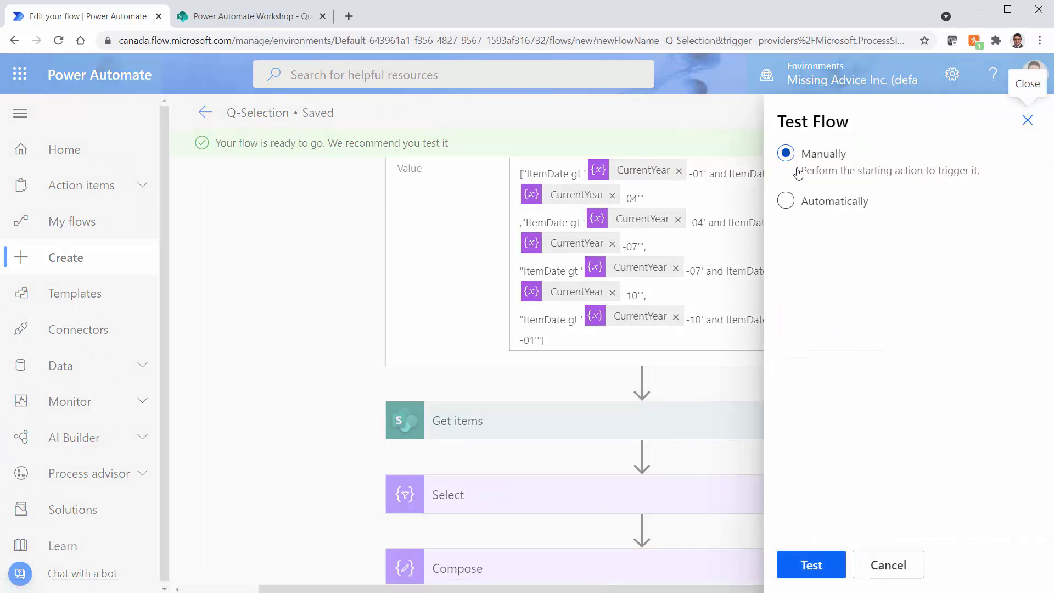
Step: Run a manual test of the flow with This quarter as the input
left_click(812, 565)
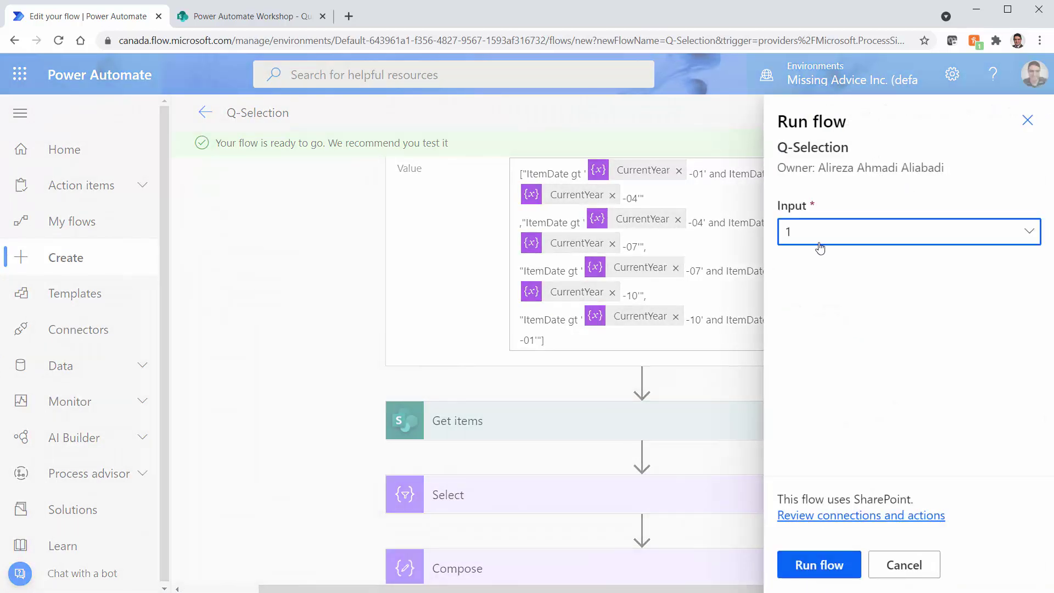
left_click(816, 245)
left_click(821, 386)
left_click(817, 564)
left_click(814, 565)
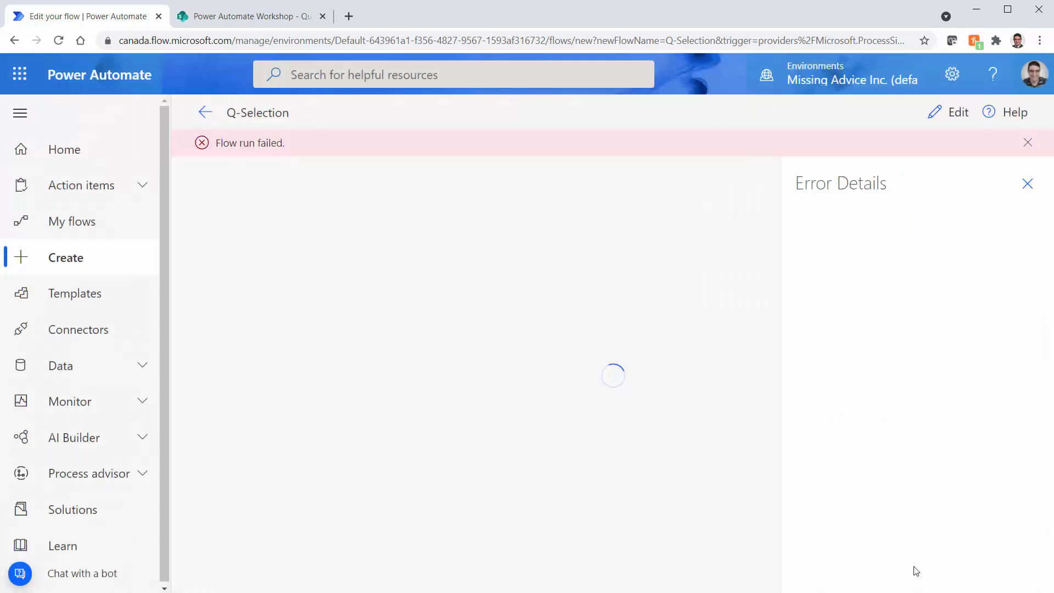
Step: Inspect the Get items invalid int error, then return to editing the flow
scroll(609, 494, "down", 3)
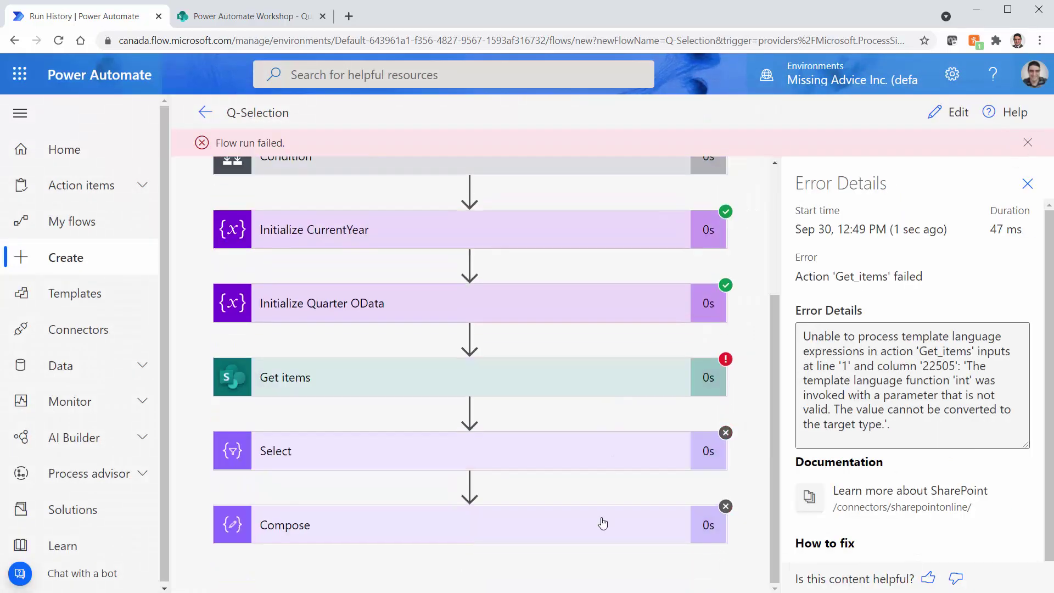
left_click(533, 383)
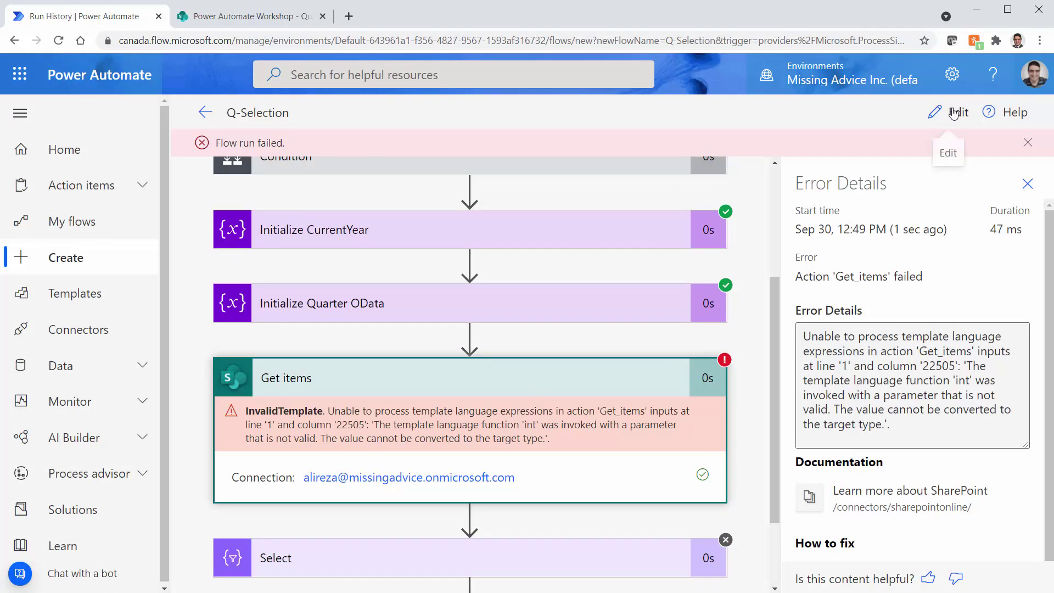
left_click(954, 113)
scroll(555, 464, "down", 7)
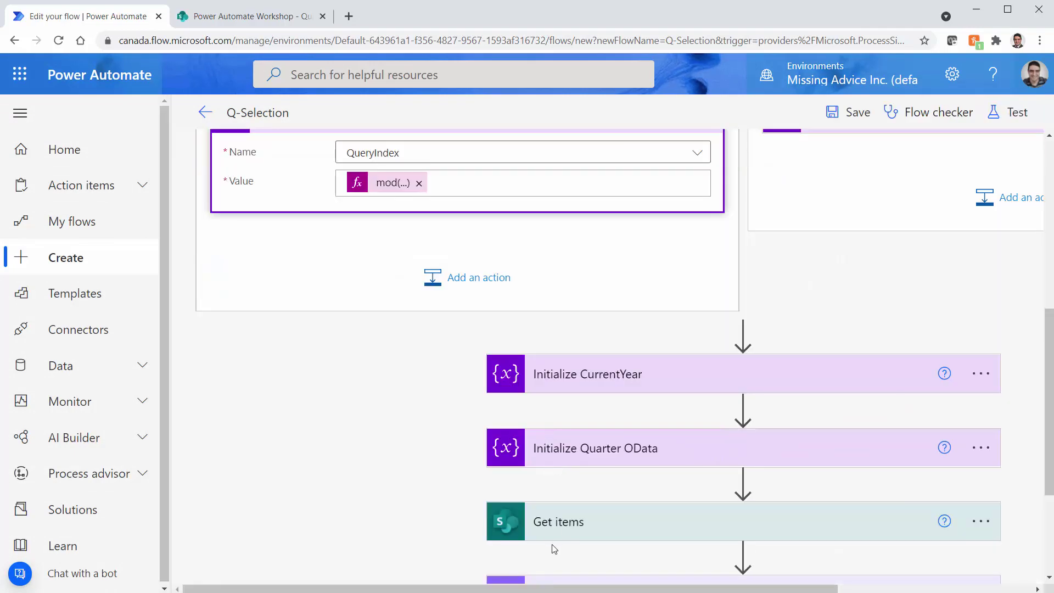
Step: Delete the trigger-based sub(...) index from the Get items Filter Query expression
left_click(564, 525)
left_click_drag(651, 586, 710, 586)
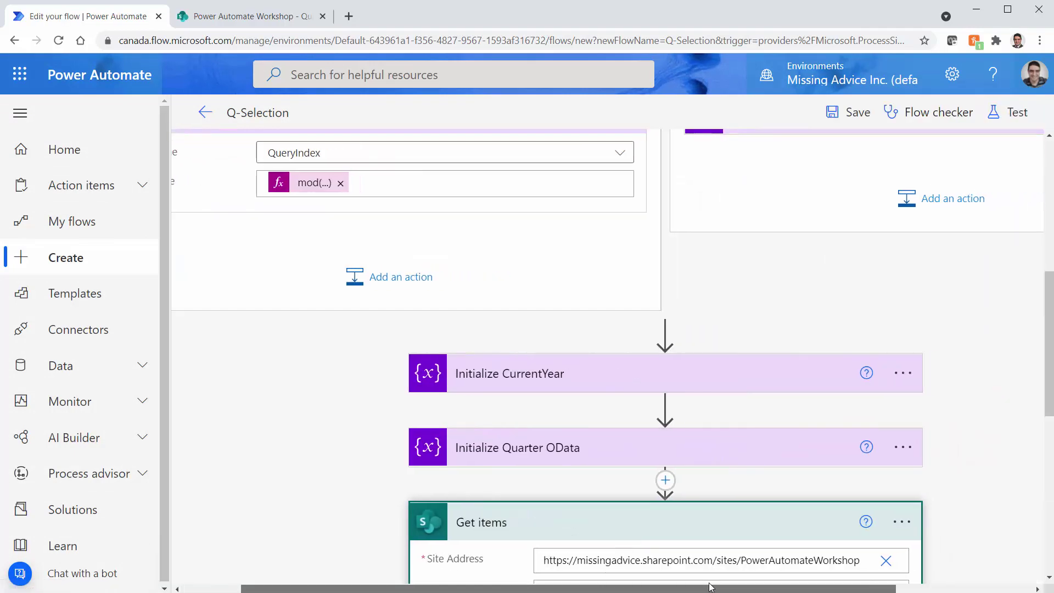
scroll(648, 492, "down", 5)
left_click(603, 355)
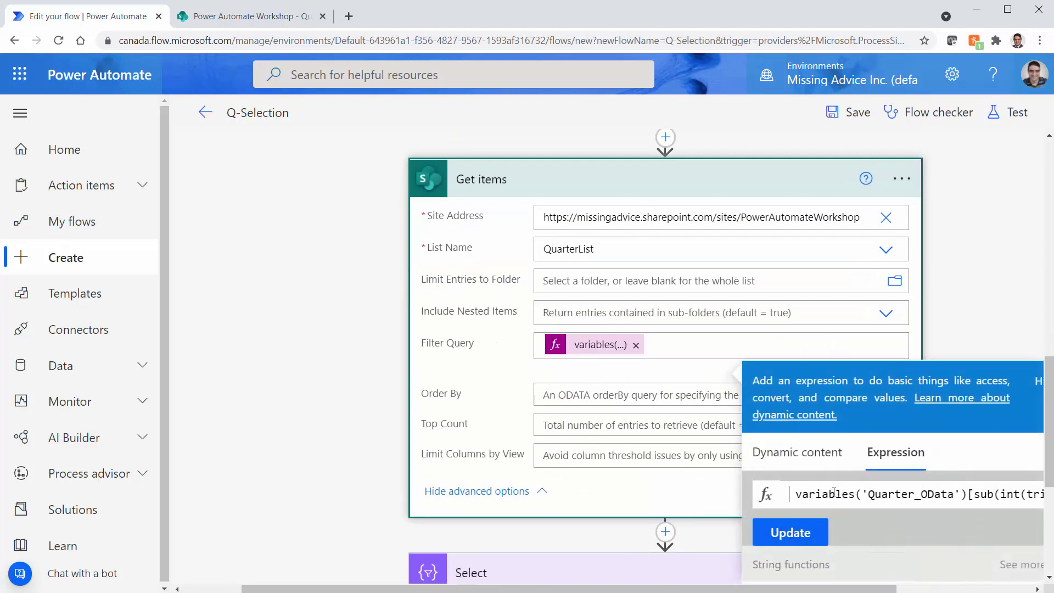
key("End")
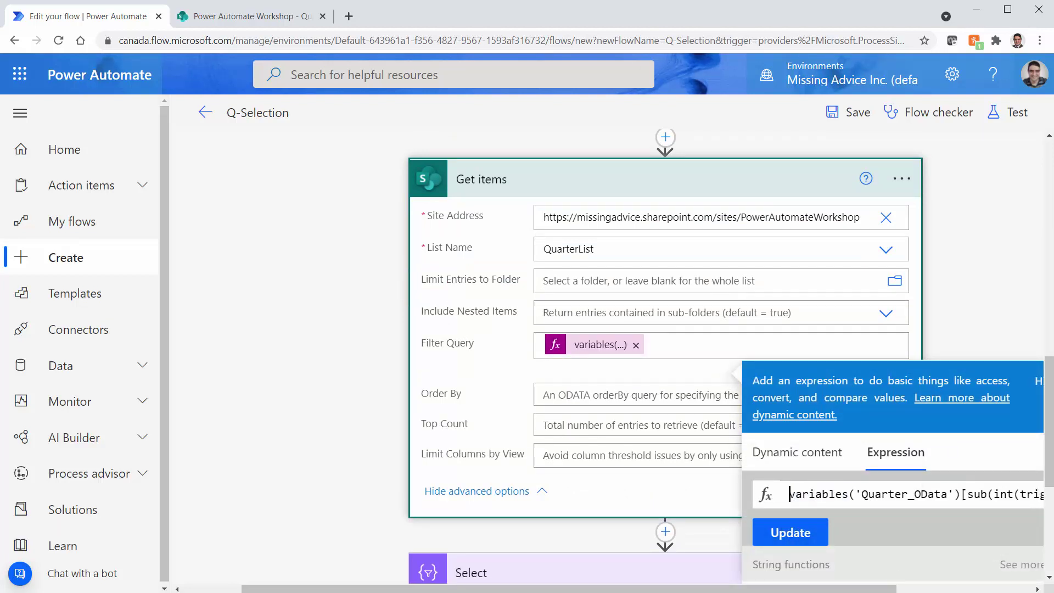
key("Left")
key("Left")
key("Left")
key("Left")
key("Left")
key("Left")
key("Left")
key("Left")
key("Left")
key("Left")
key("Left")
key("Left")
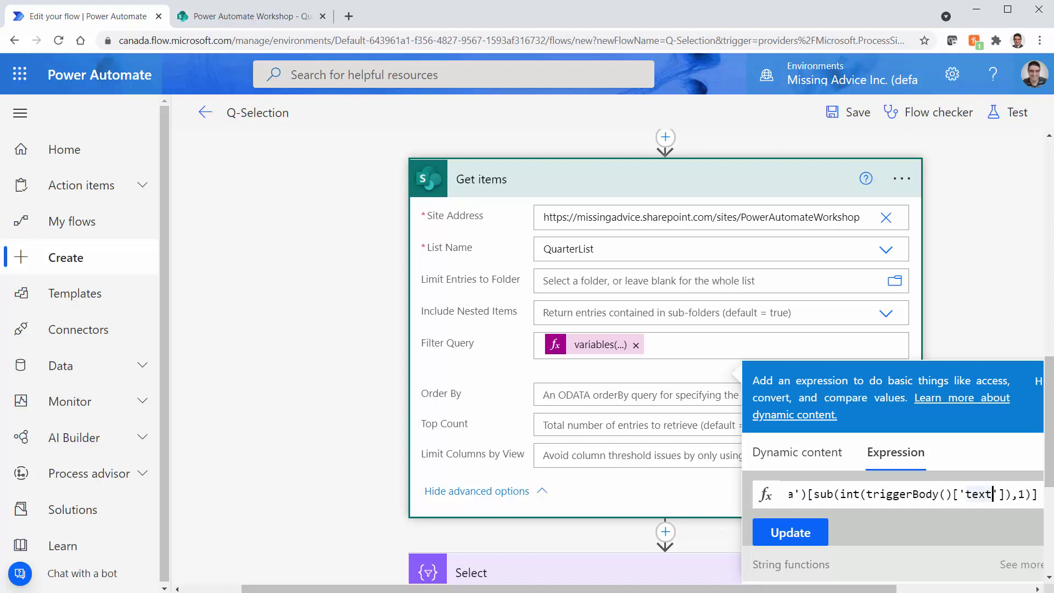
key("Left")
key("Left")
key("shift+End")
key("shift+Left")
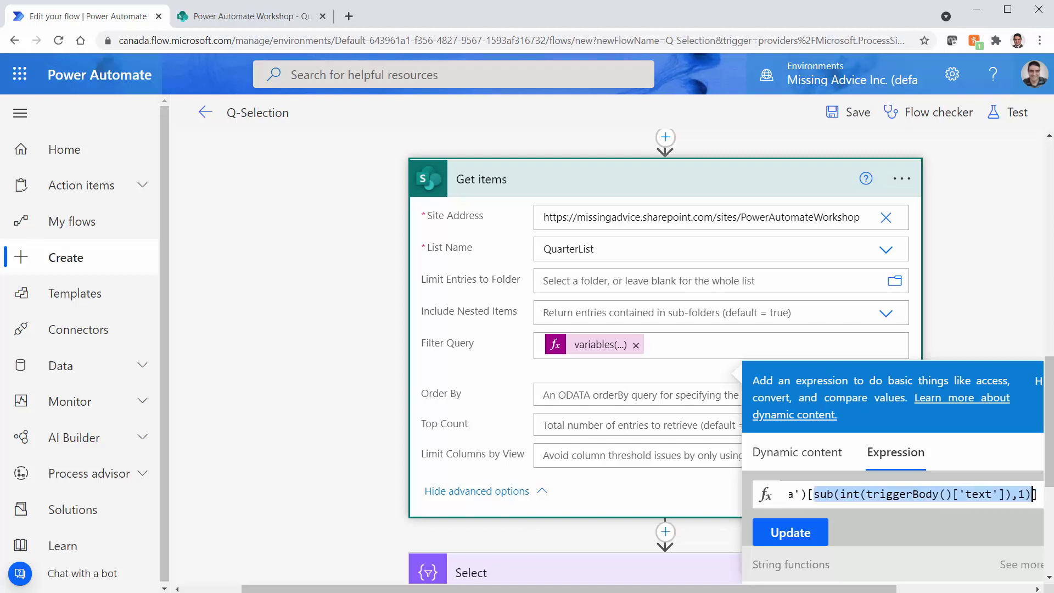
key("BackSpace")
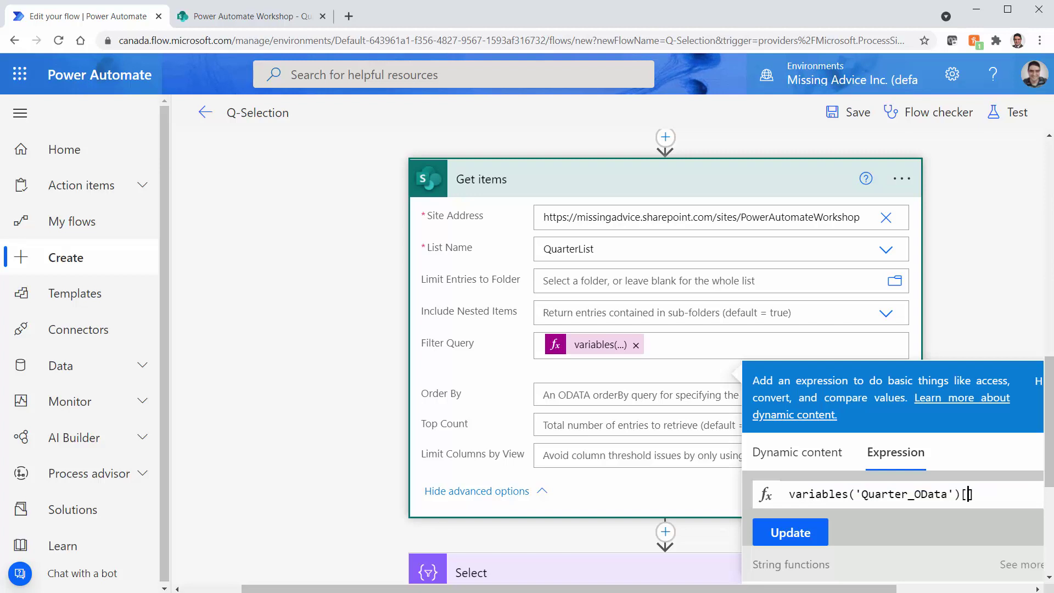
Step: Insert the QueryIndex variable as the Quarter_OData index and update the Filter Query
left_click(797, 452)
scroll(879, 527, "down", 3)
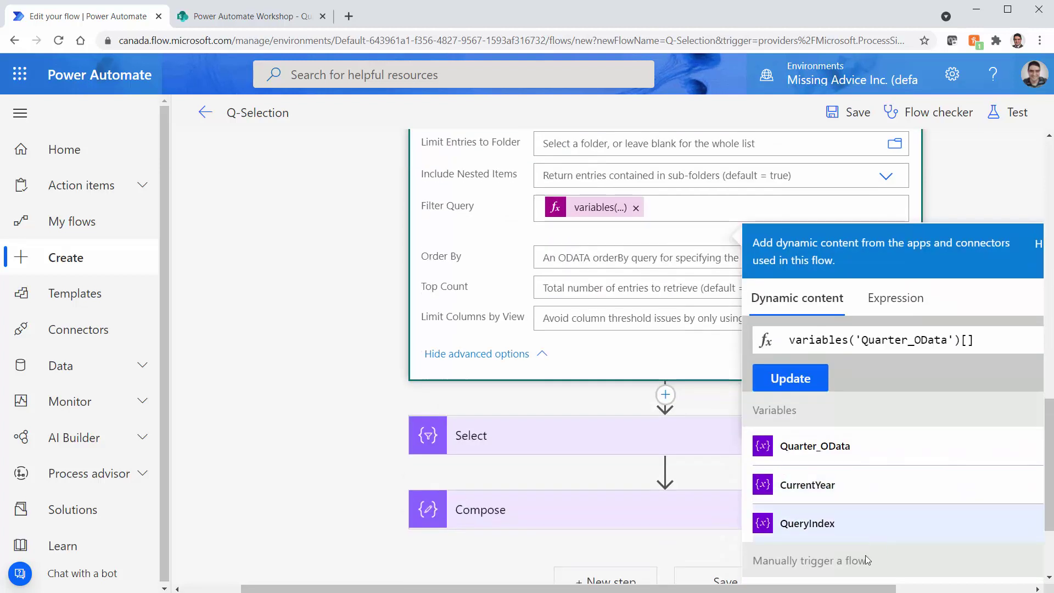
left_click(801, 526)
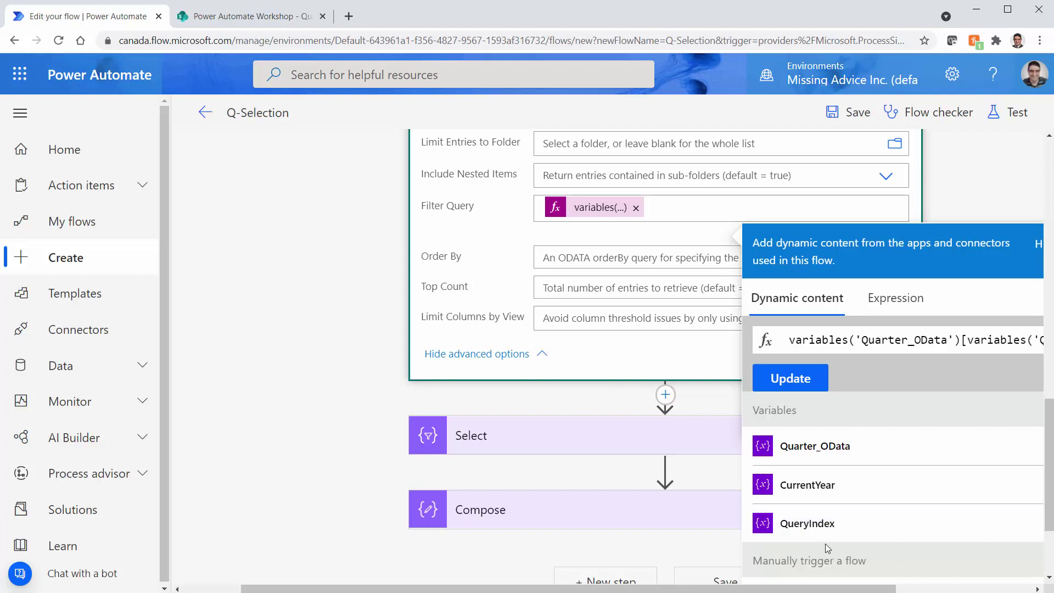
left_click(794, 388)
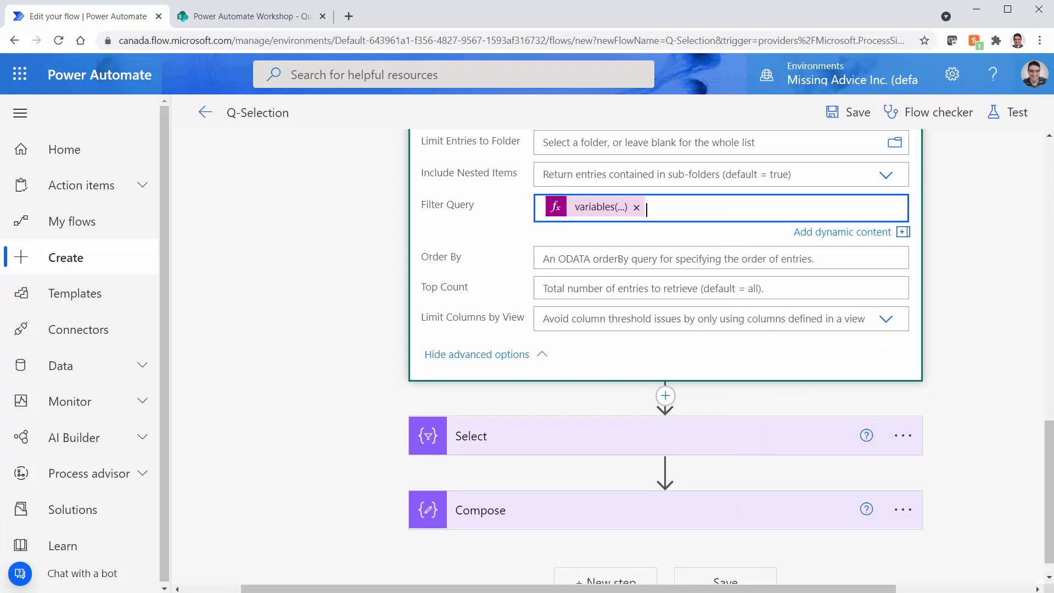
Step: Save Q-Selection and run a manual test with This quarter as the input
left_click(845, 113)
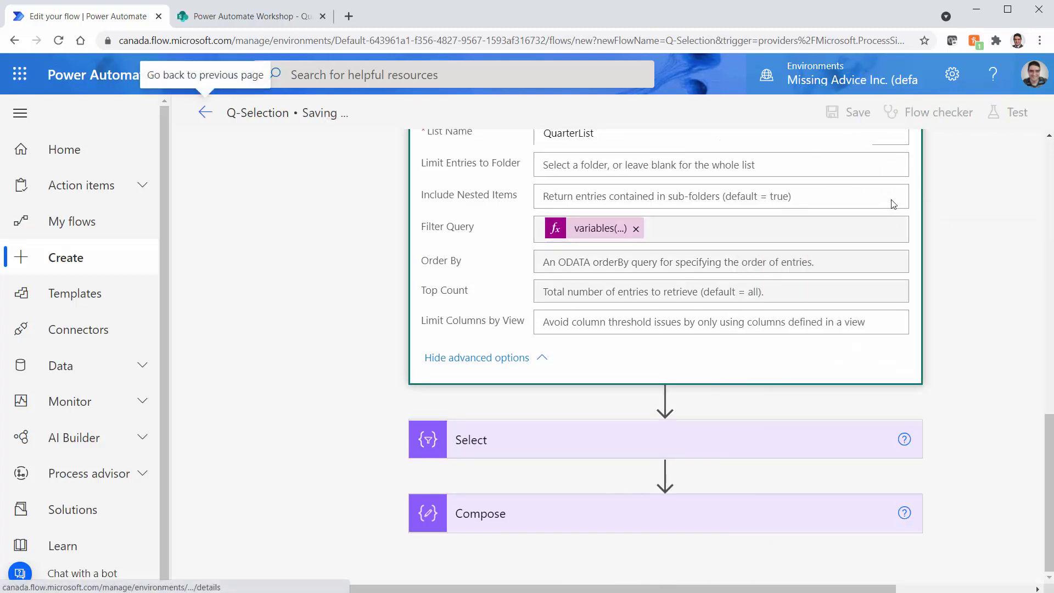
left_click(1016, 112)
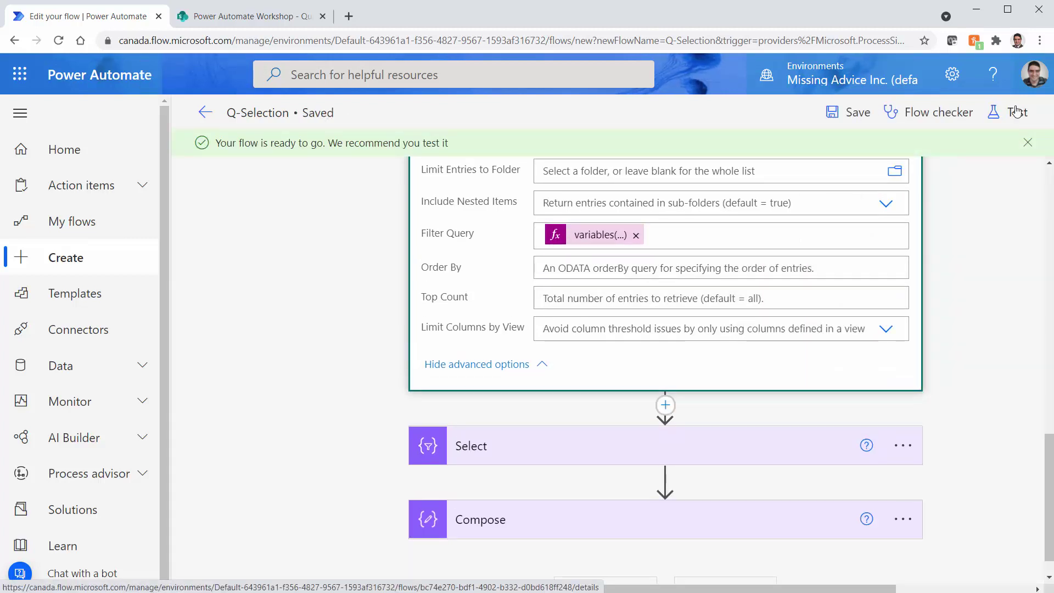
left_click(810, 569)
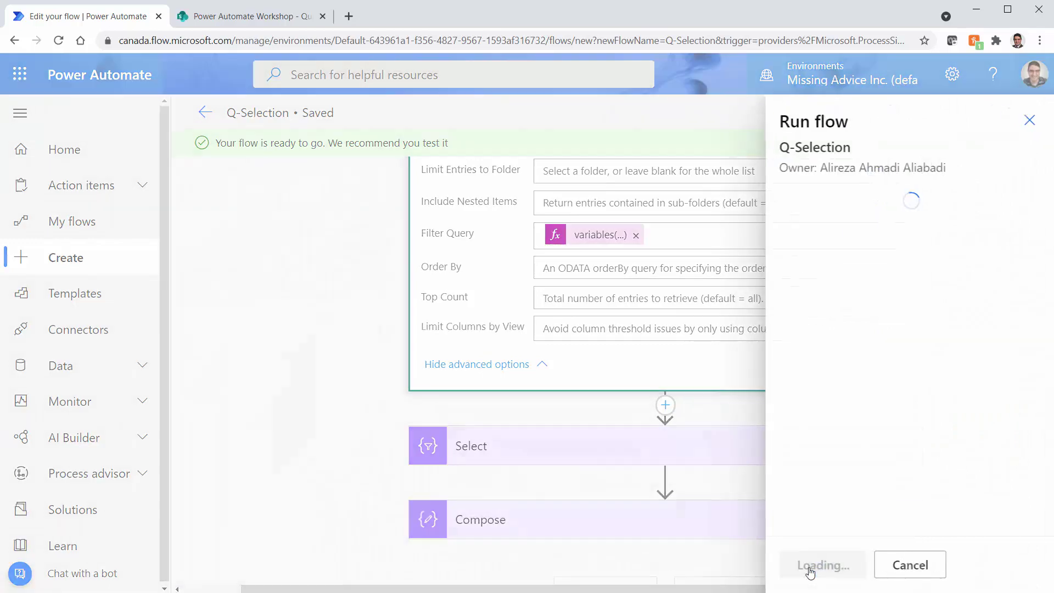
left_click(853, 237)
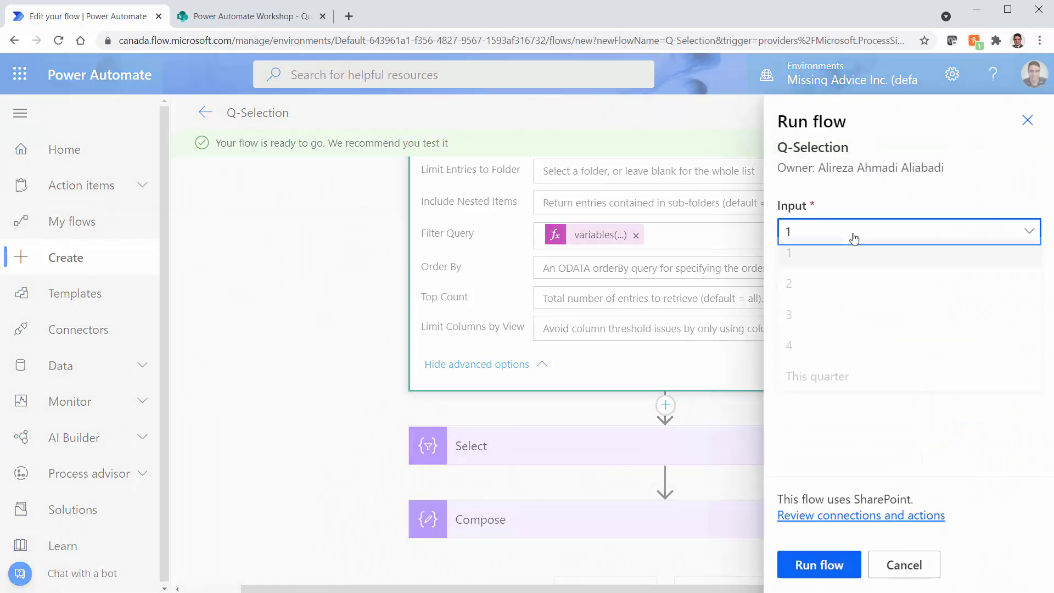
left_click(809, 386)
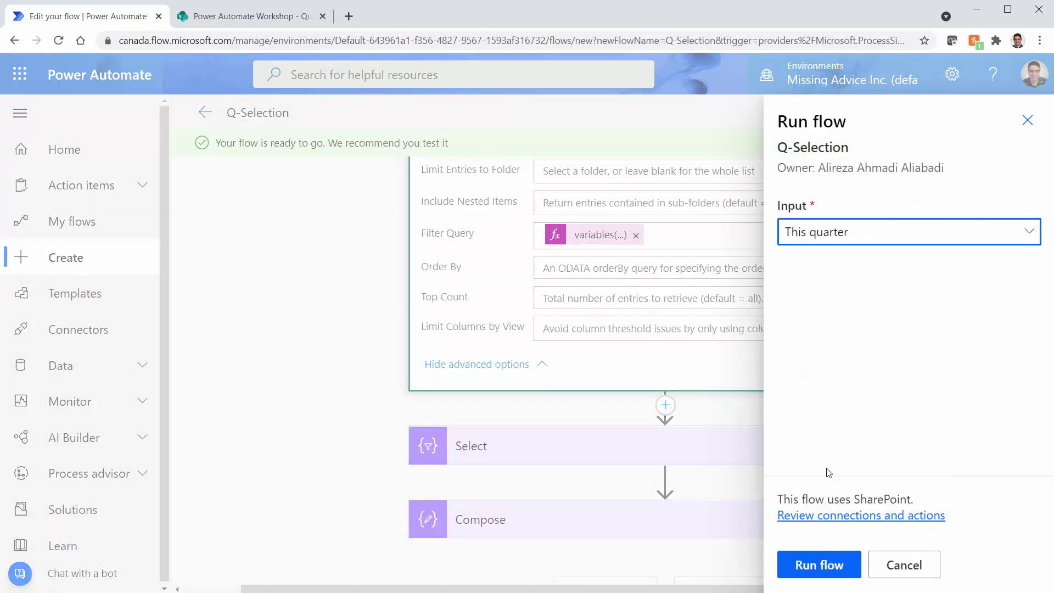
left_click(817, 570)
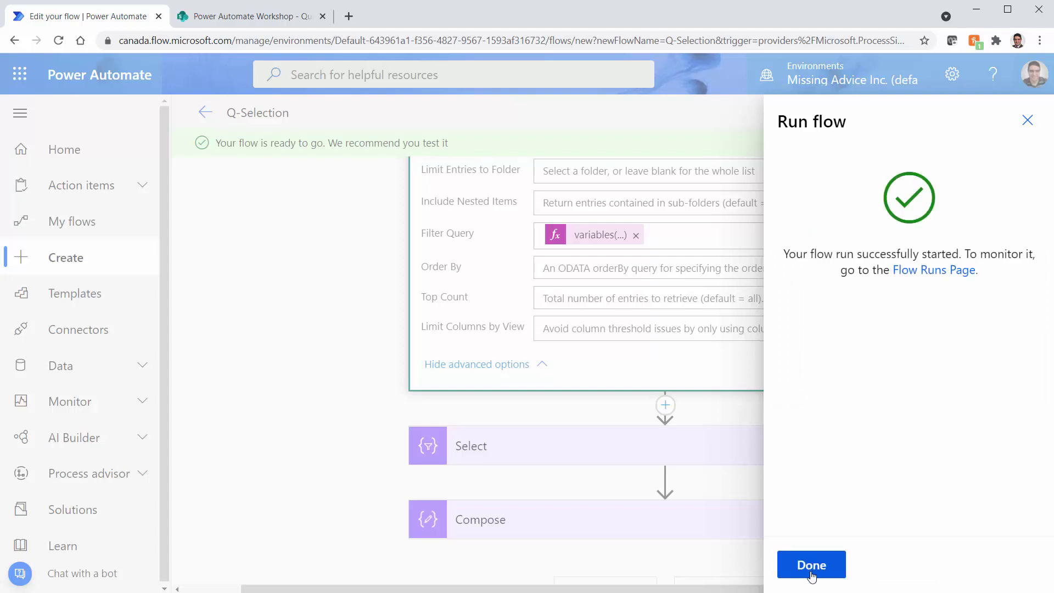
left_click(816, 566)
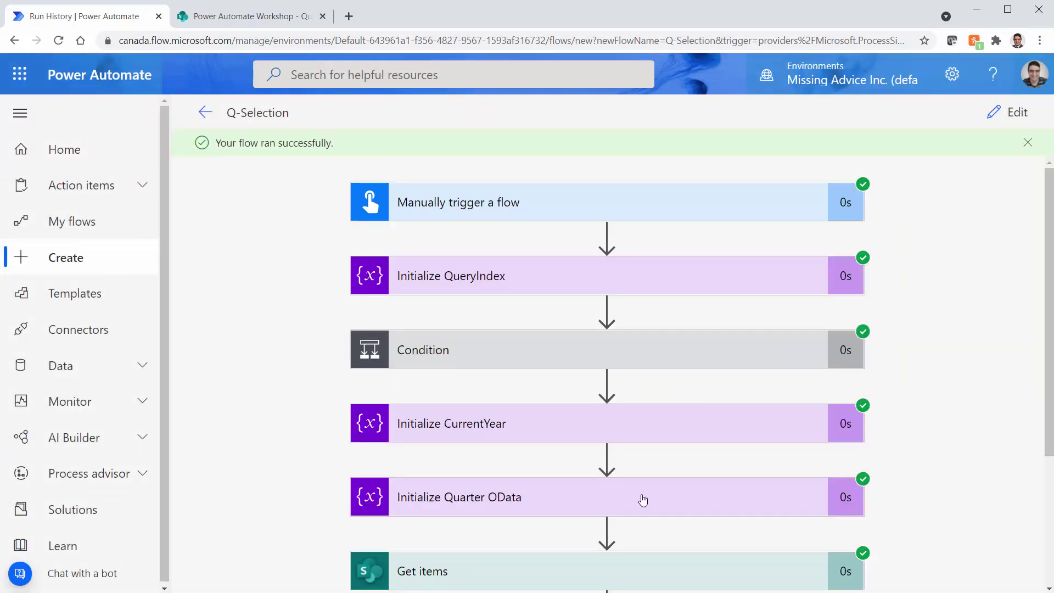
Step: Review the Compose output listing Q4 items such as Q4-1 and Q4-2, then resume editing
scroll(642, 497, "down", 3)
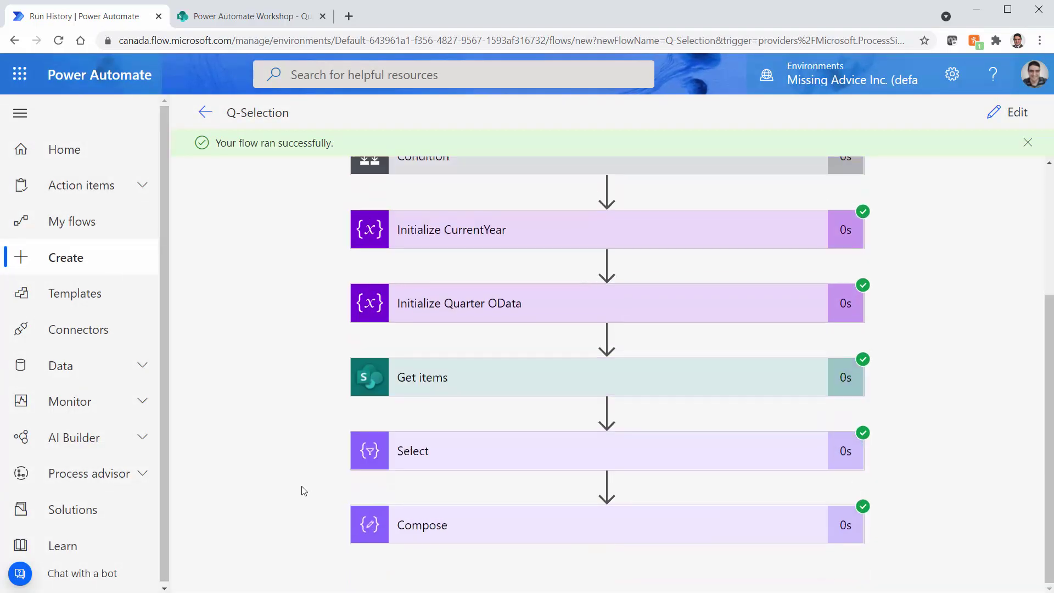
left_click(609, 519)
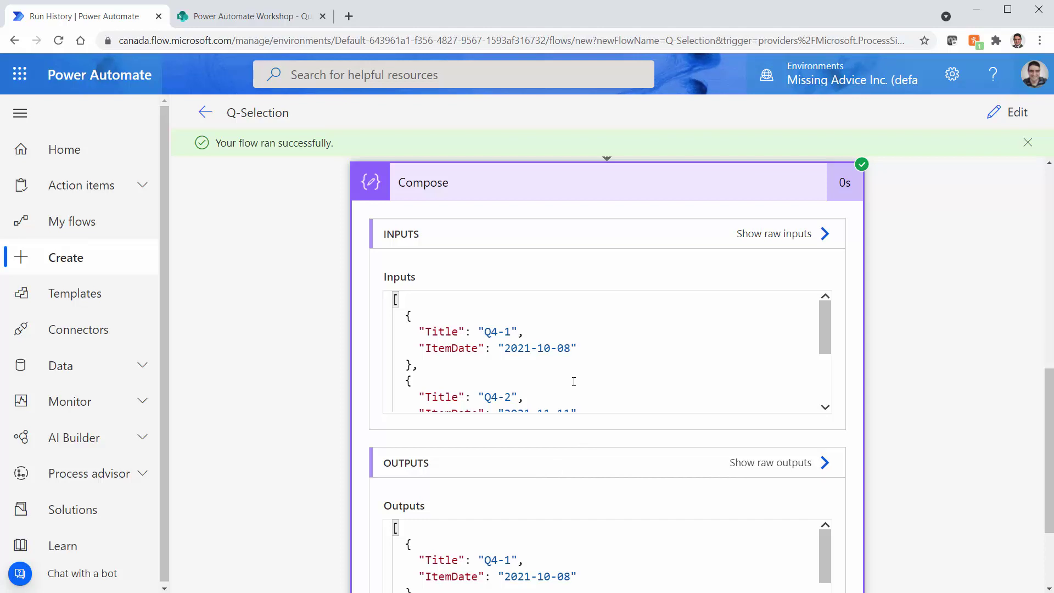
scroll(591, 399, "up", 7)
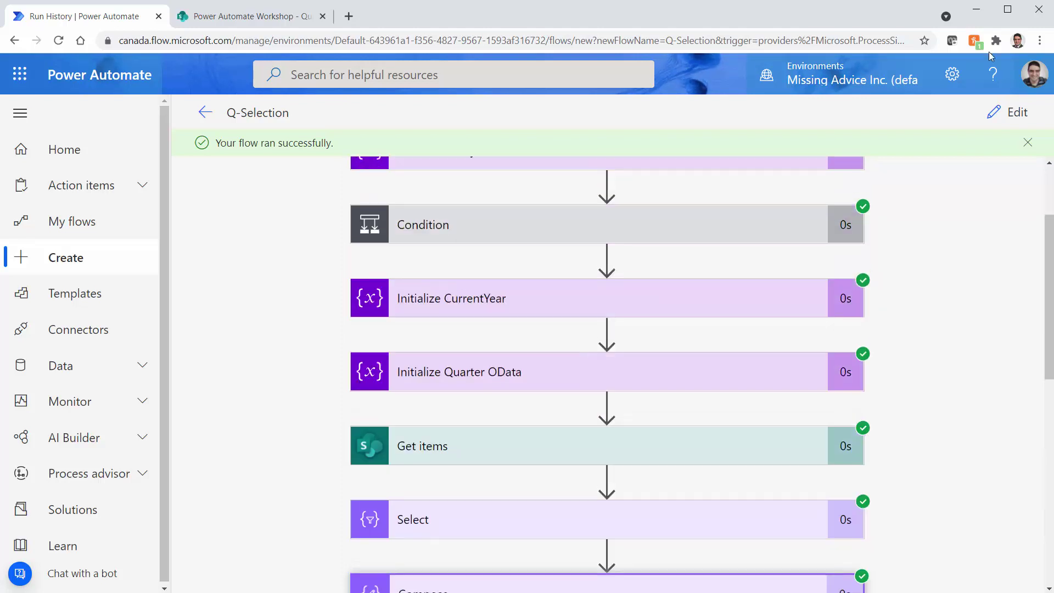
left_click(1009, 112)
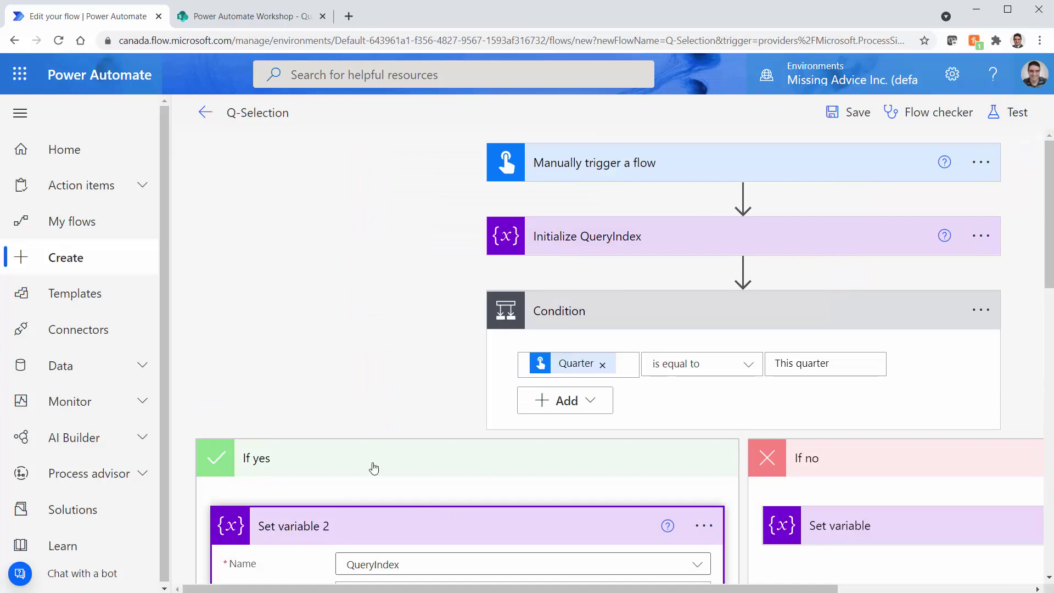
Step: Rework QueryIndex to div(sub(int(formatDateTime(utcNow(), 'MM')),1), 3) and select the whole expression
scroll(287, 428, "down", 5)
left_click(379, 252)
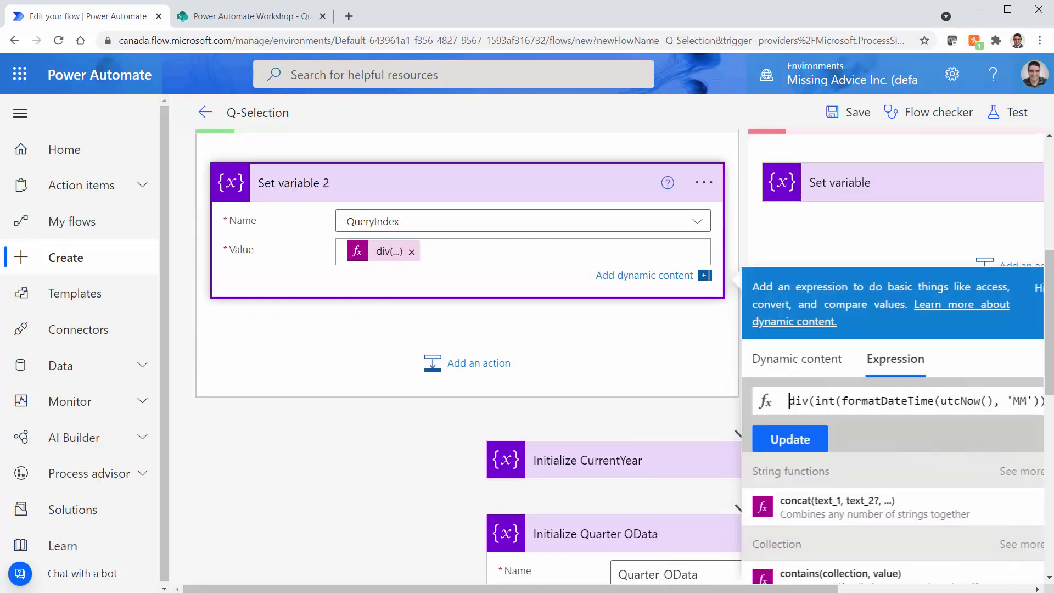
left_click_drag(600, 587, 741, 587)
left_click(797, 409)
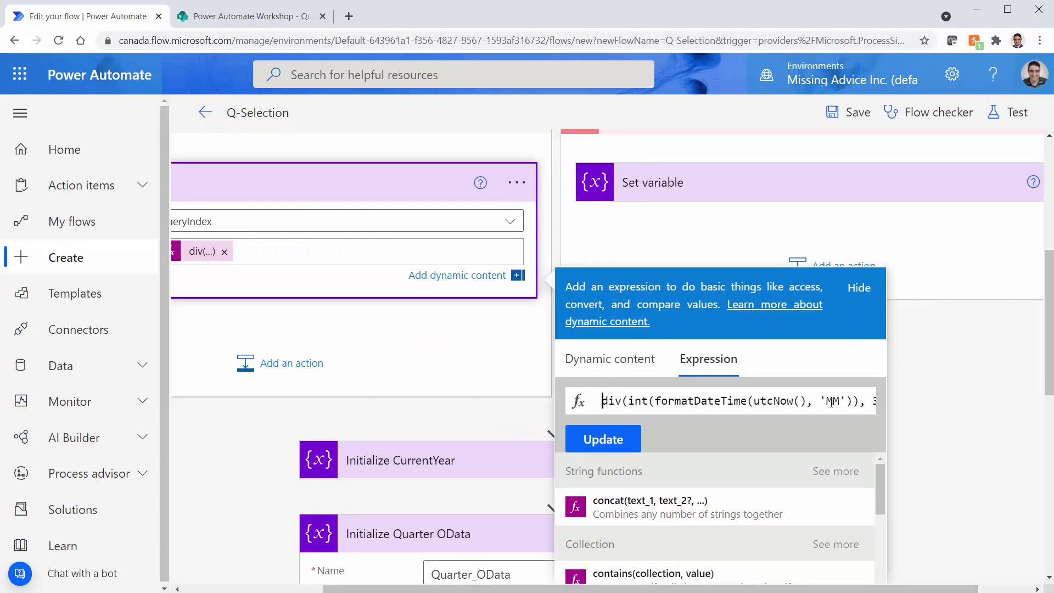
left_click(628, 400)
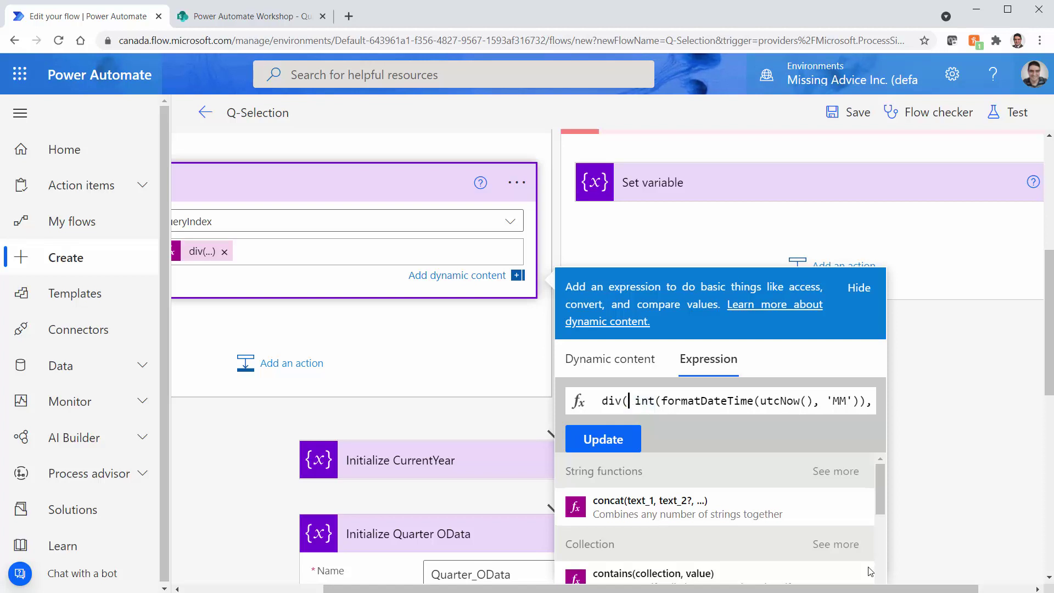
type("sub(")
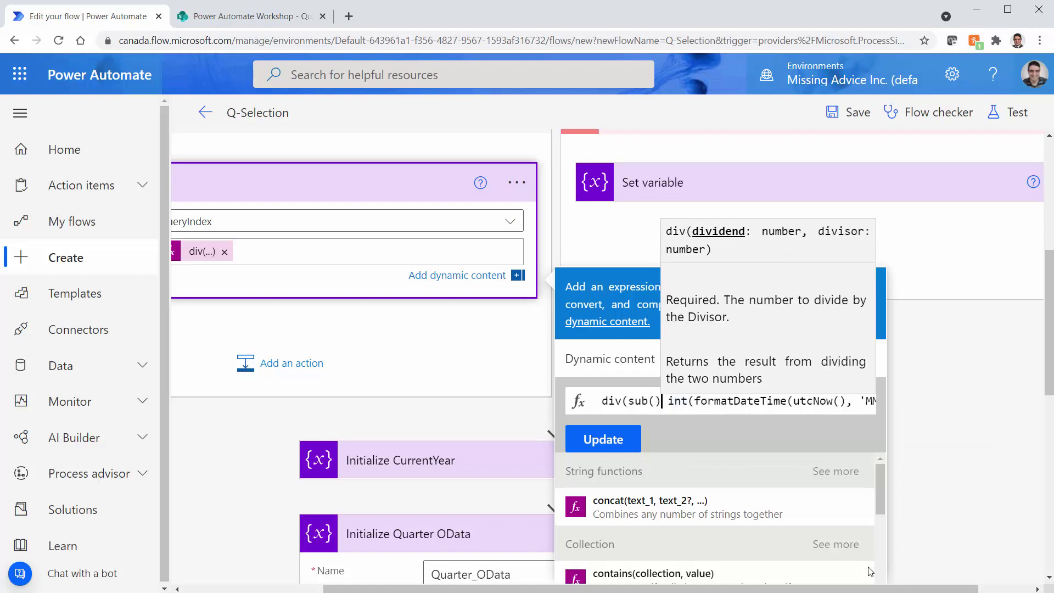
key("Delete")
key("Right")
key("Right")
key("Right")
key("Right")
key("Right")
key("Right")
key("Right")
key("Right")
key("Right")
key("Right")
key("Right")
key("Right")
key("Right")
key("Right")
key("Right")
key("Right")
key("Right")
key("Right")
key("Right")
key("Right")
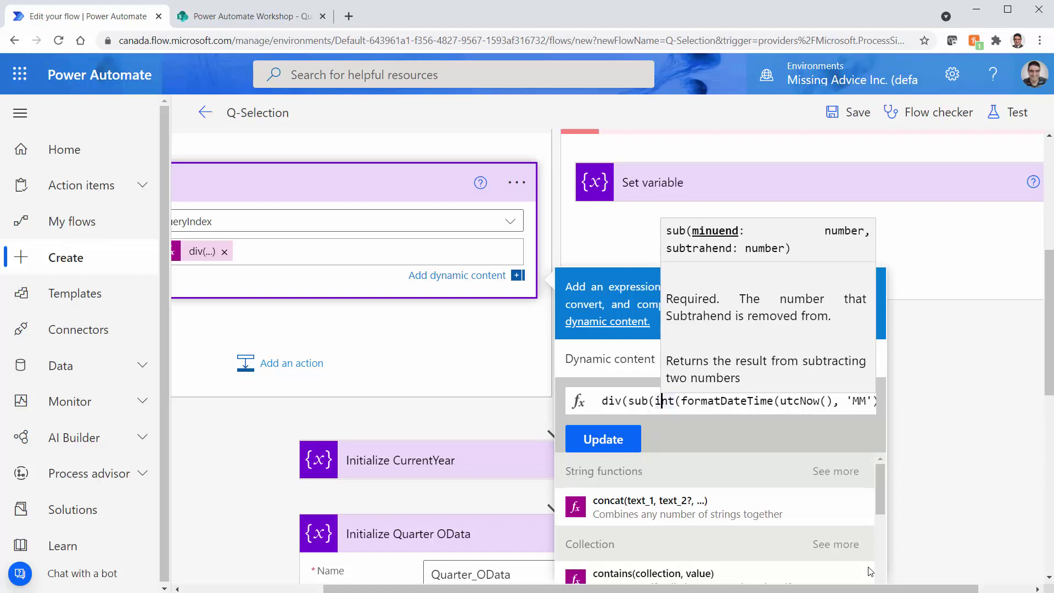
key("Right")
key("Right")
key("Right")
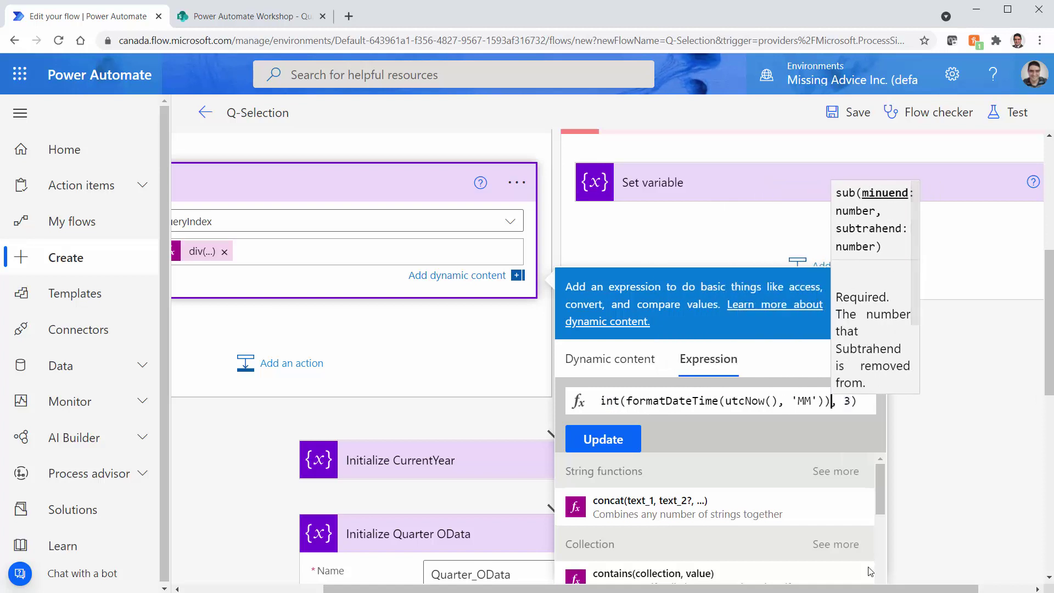
type(",1")
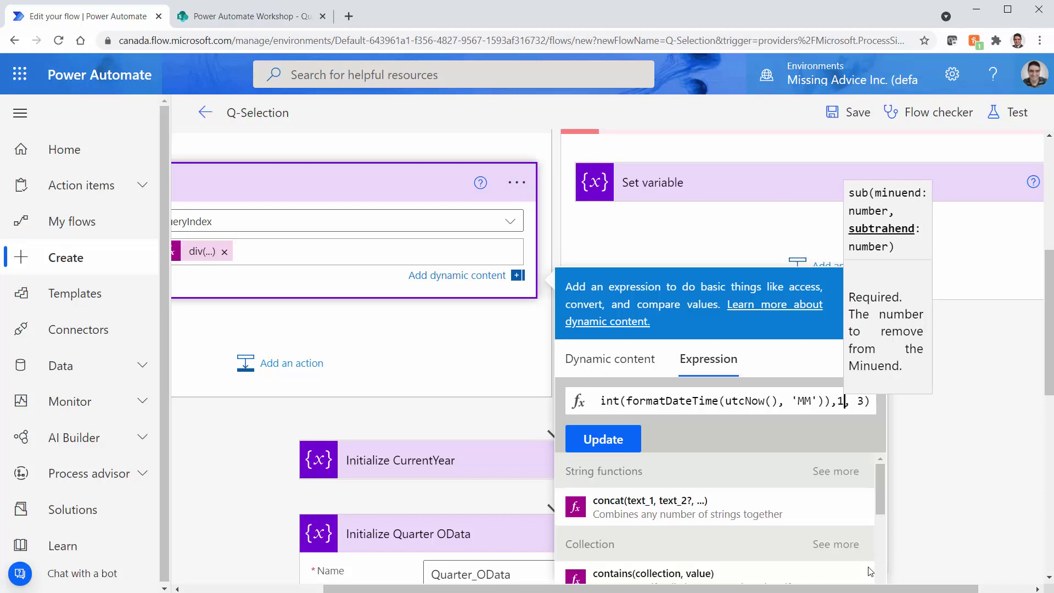
type(")")
key("ctrl+a")
key("ctrl+c")
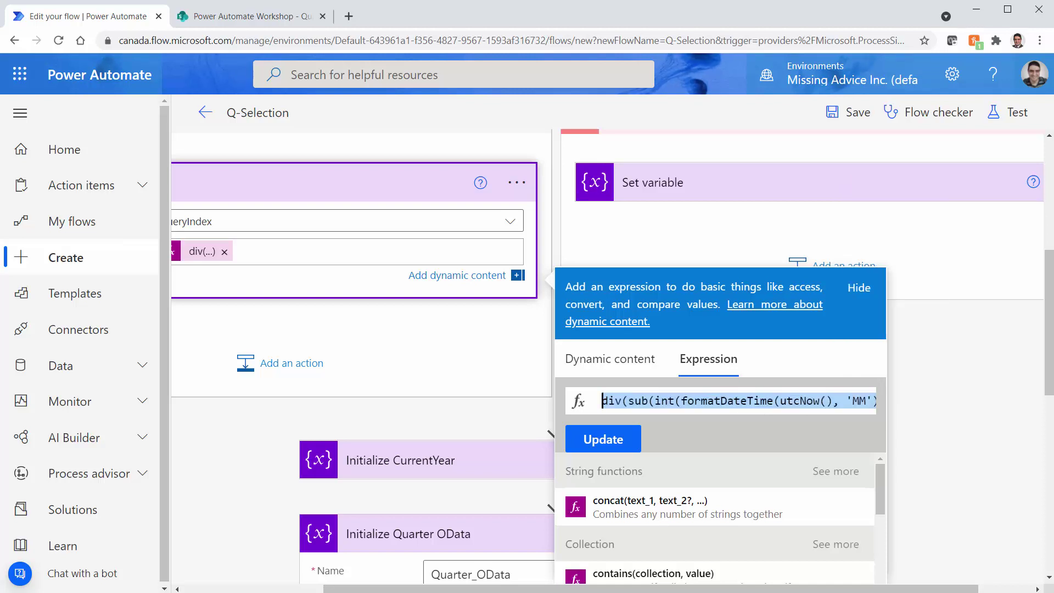
Step: Replace line 5 in Notepad with the revised div(sub(...,1), 3) expression
key("alt+Tab")
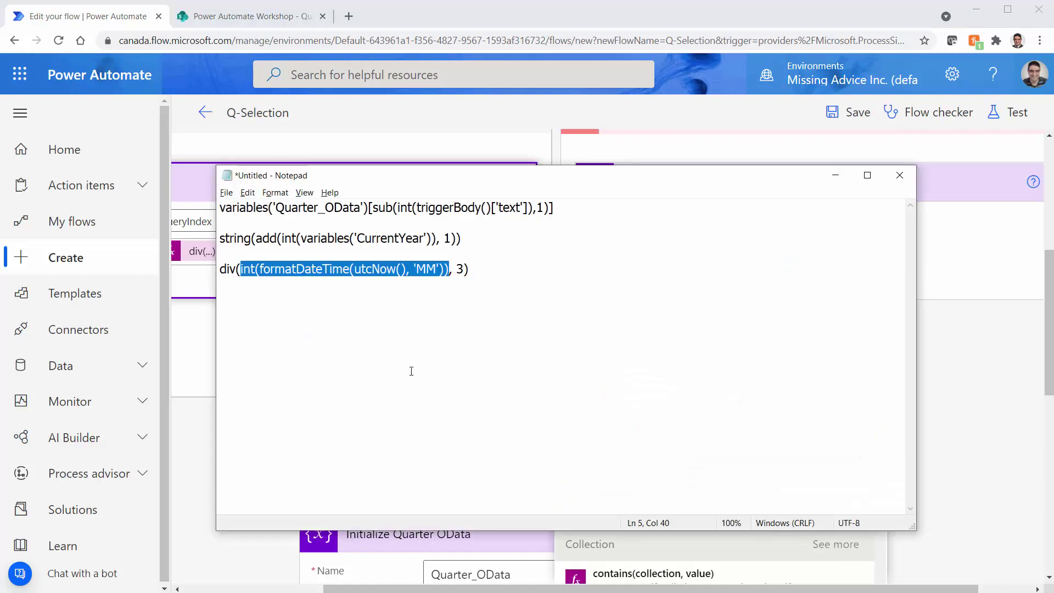
key("End")
key("shift+Home")
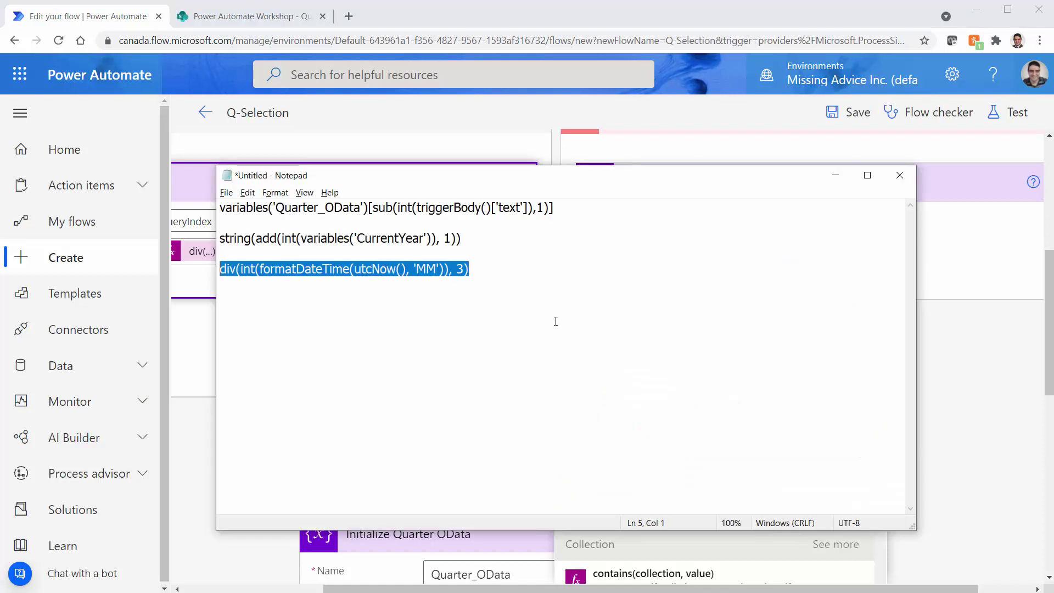
key("ctrl+v")
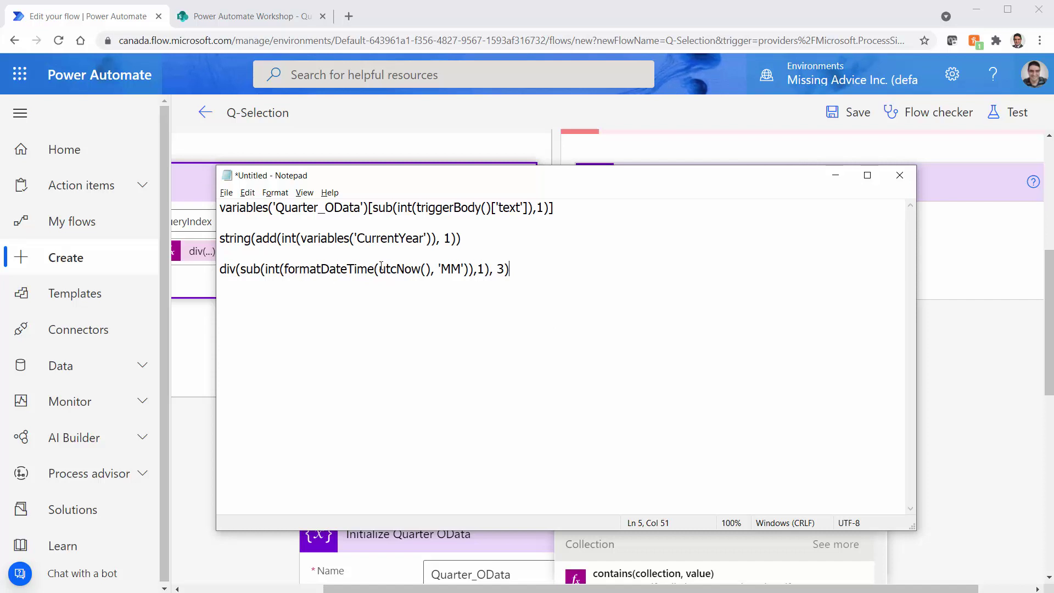
Step: Highlight utcNow(), the formatDateTime month part and sub(...,1), then return to the flow editor
left_click_drag(381, 266, 433, 270)
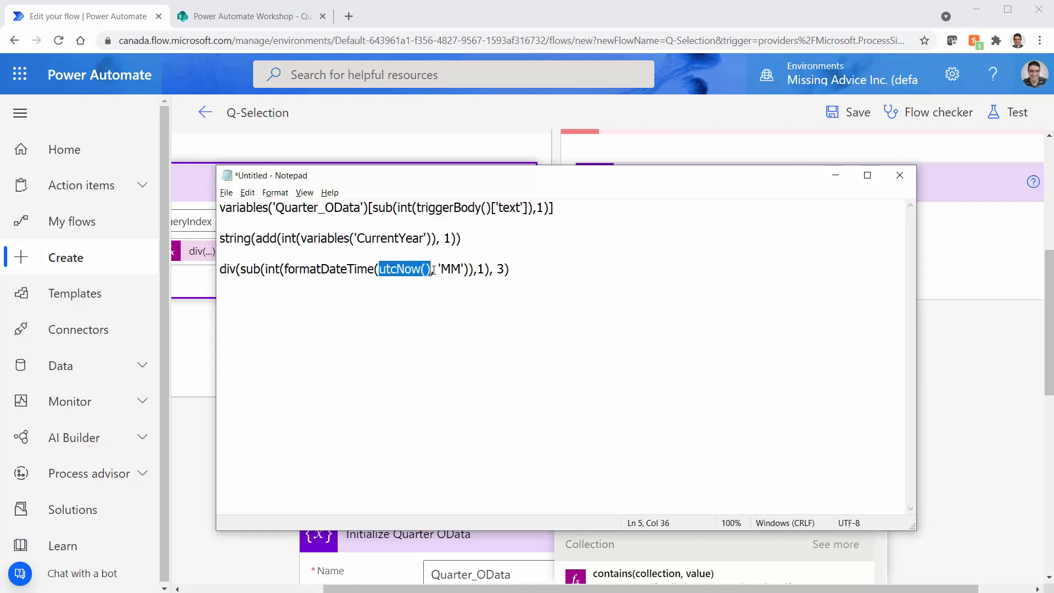
left_click_drag(282, 269, 469, 269)
left_click(287, 270)
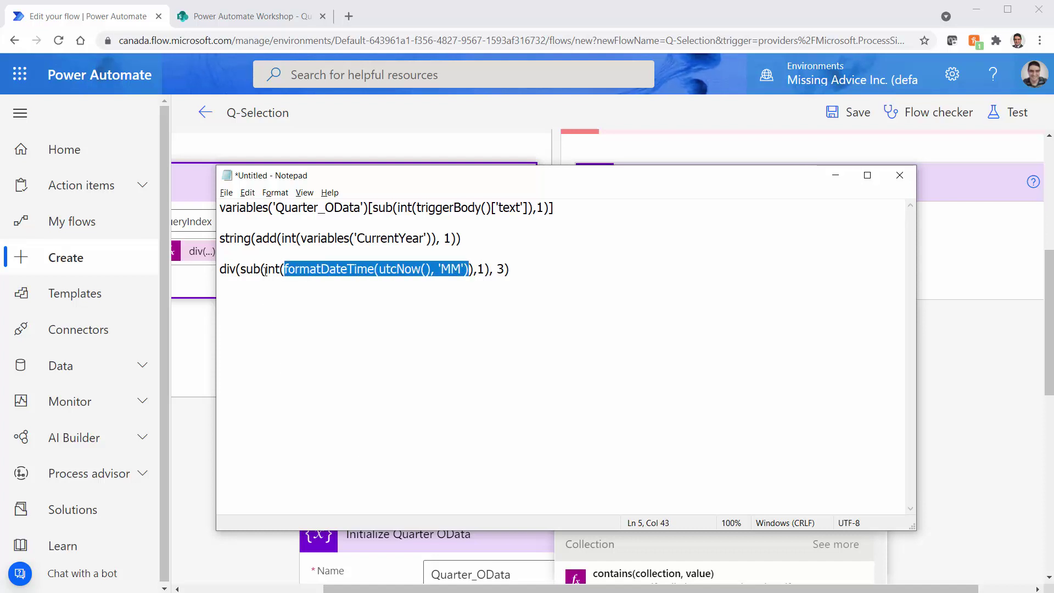
left_click_drag(265, 270, 473, 273)
left_click_drag(241, 269, 494, 271)
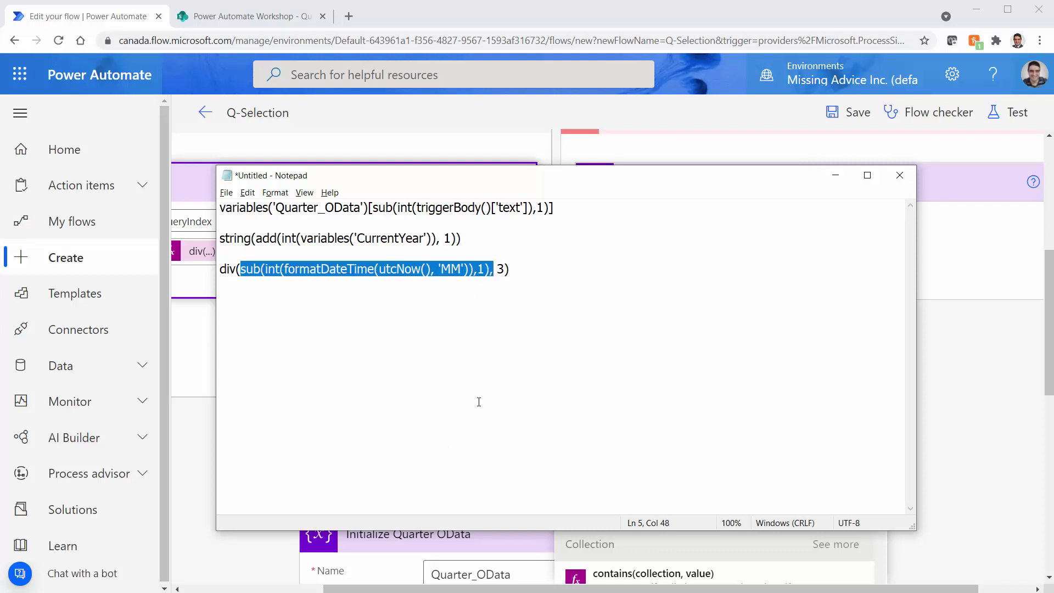
left_click(291, 17)
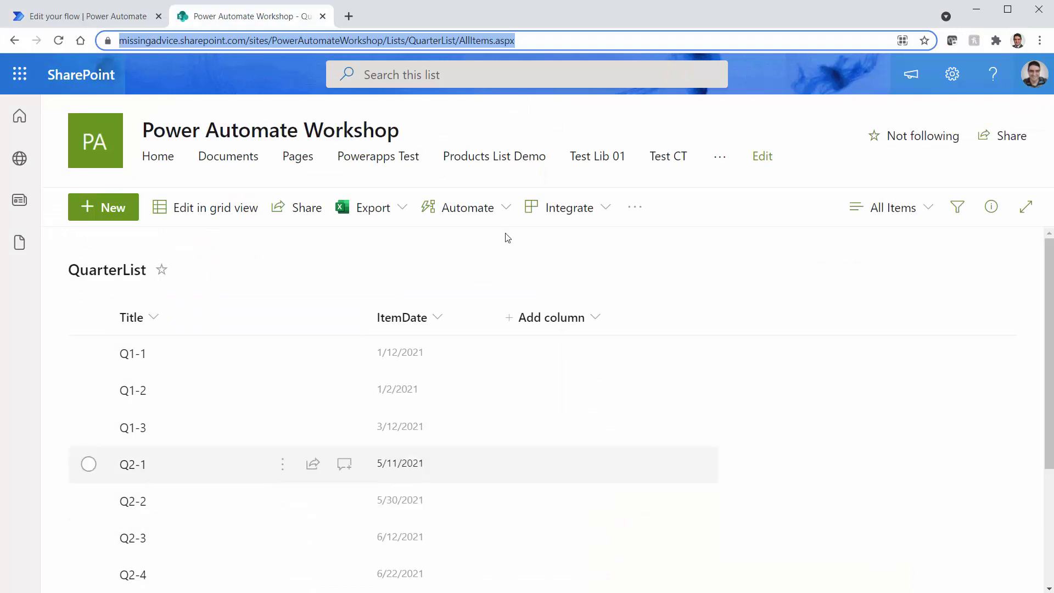
left_click(129, 19)
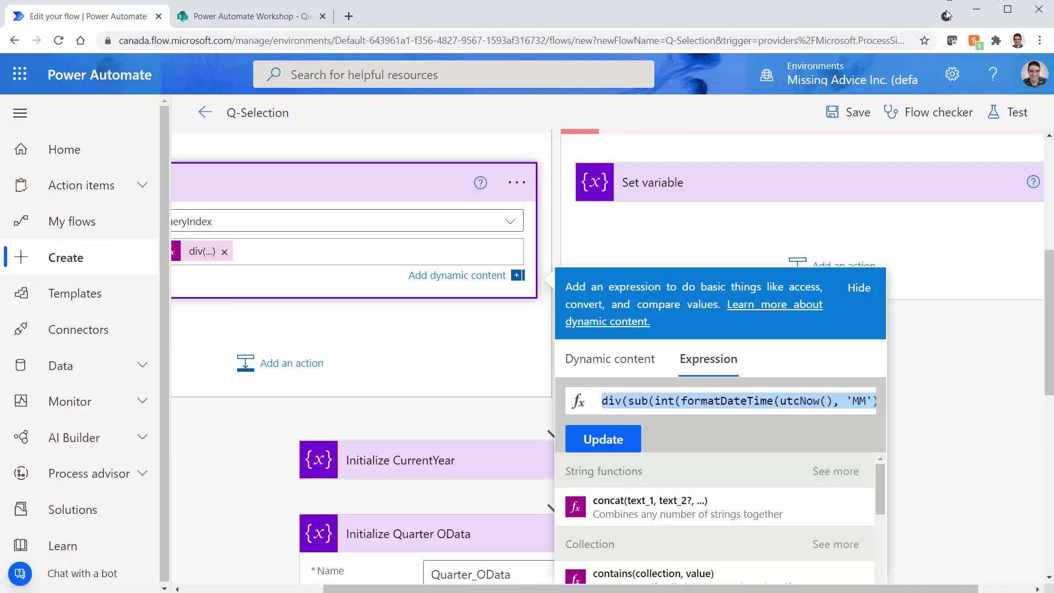
Step: Commit the revised QueryIndex expression and save the Q-Selection flow
left_click(603, 440)
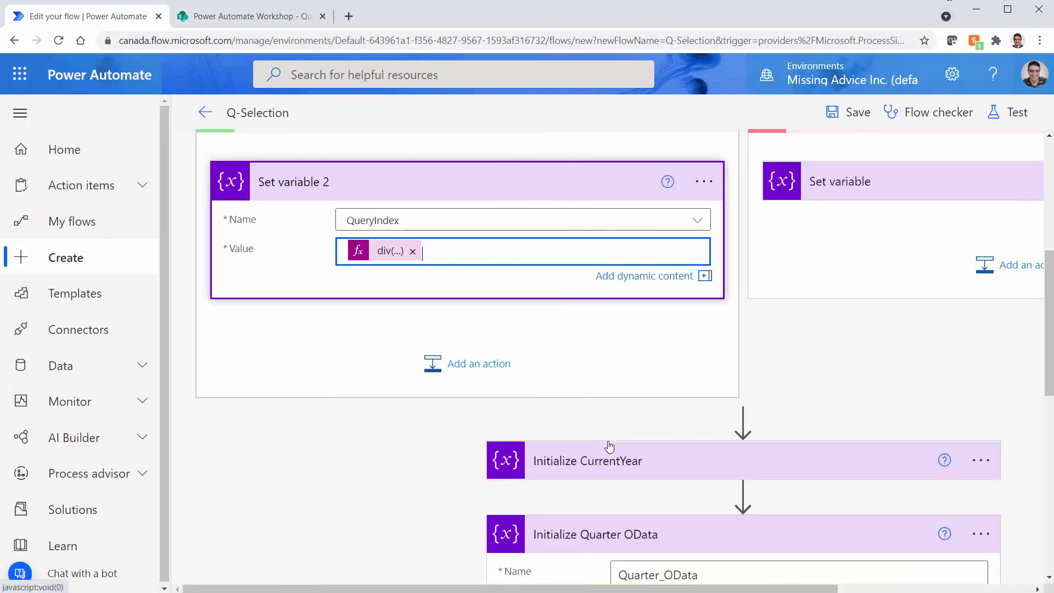
left_click(390, 250)
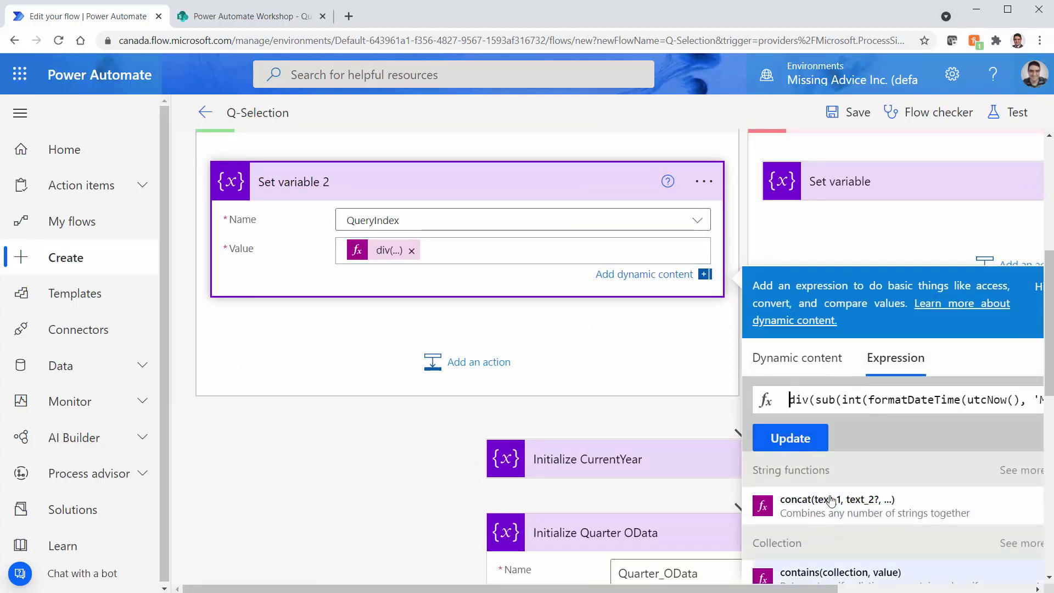
left_click(780, 438)
left_click(845, 113)
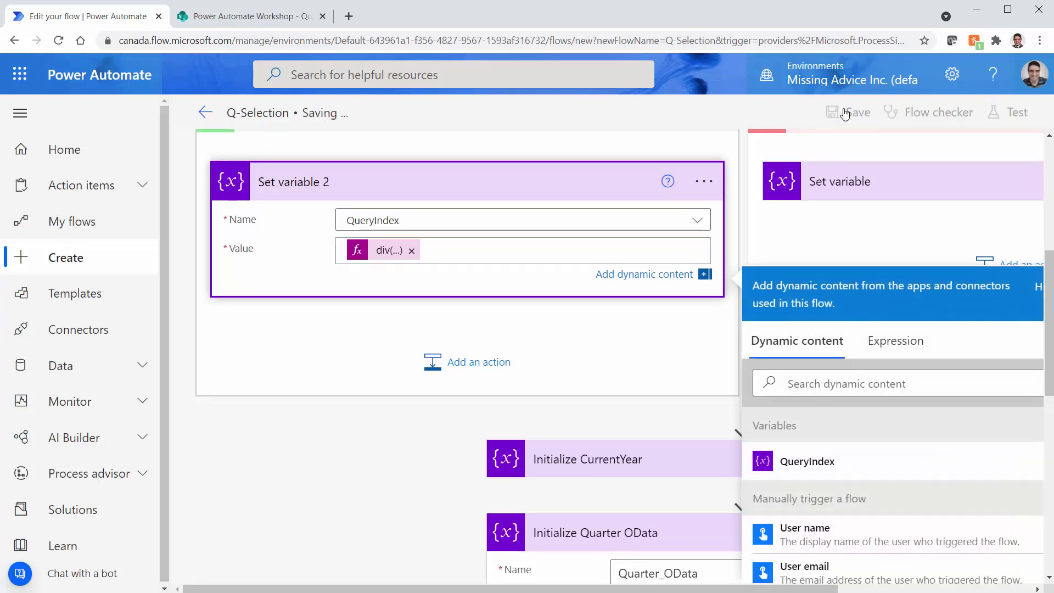
Step: Test-run with This quarter and expand Compose, which lists Q3 items like Q3-1 and Q3-2
left_click(1017, 113)
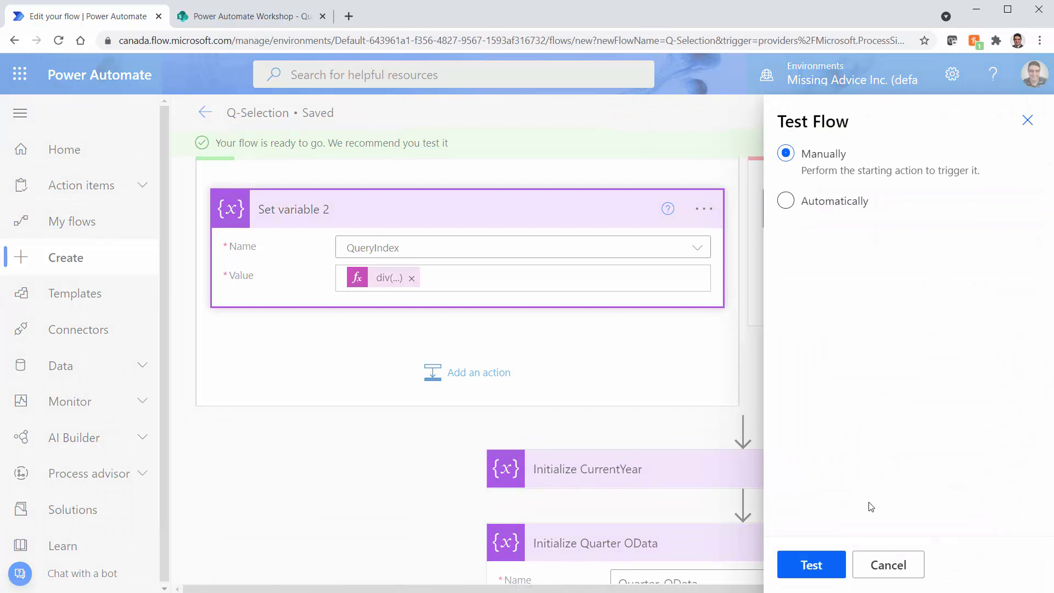
left_click(823, 565)
left_click(837, 233)
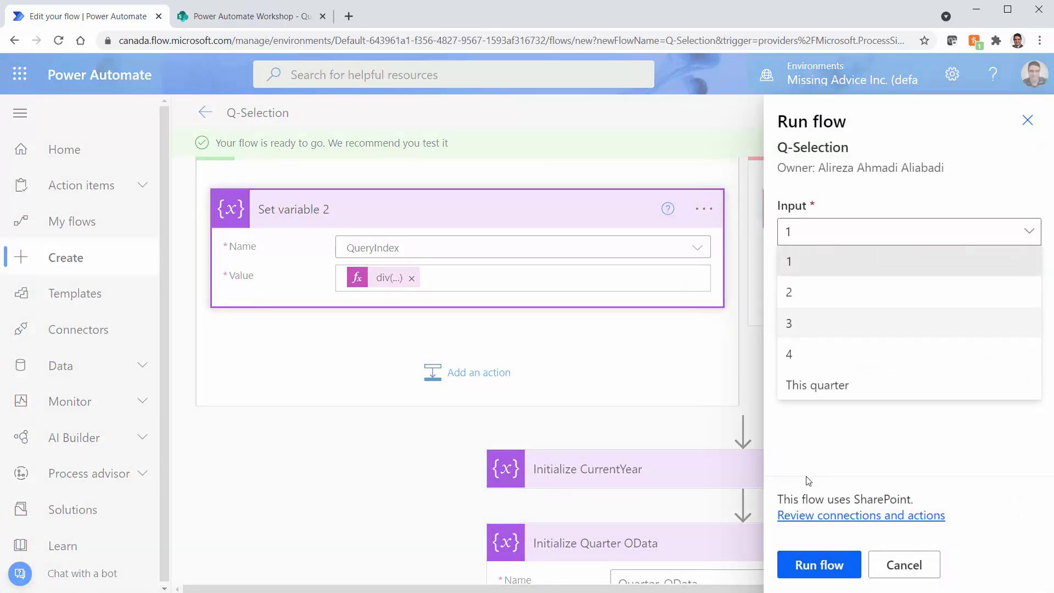
left_click(816, 384)
left_click(814, 566)
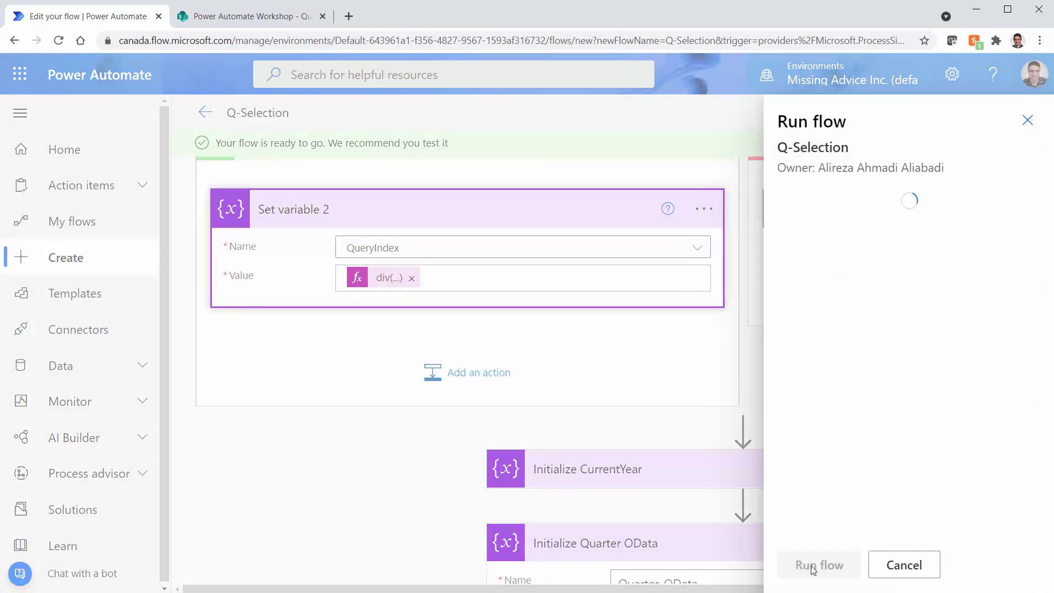
left_click(812, 566)
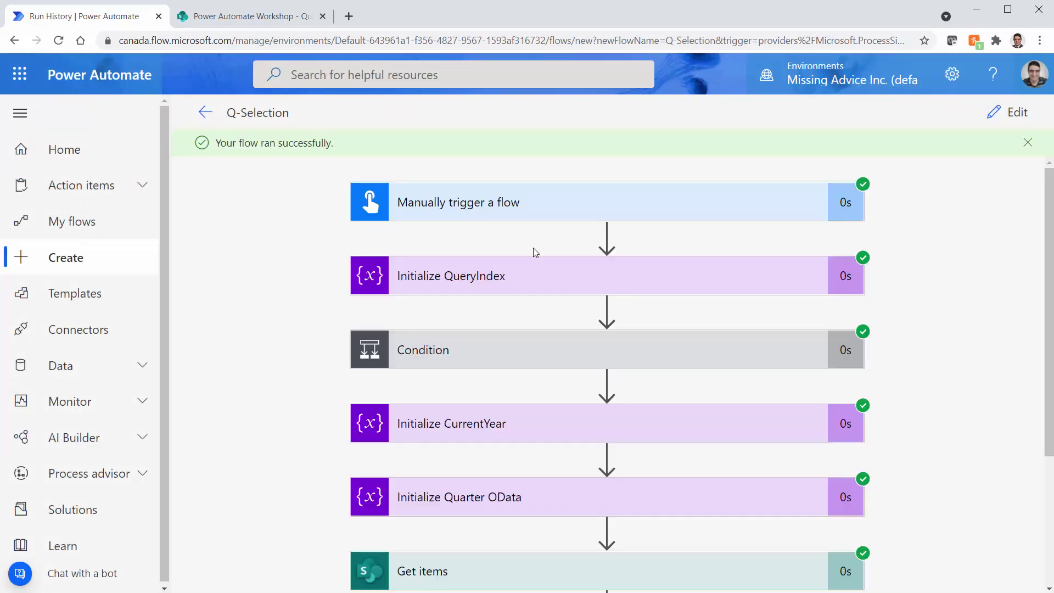
scroll(532, 249, "down", 4)
left_click(529, 522)
scroll(815, 396, "down", 6)
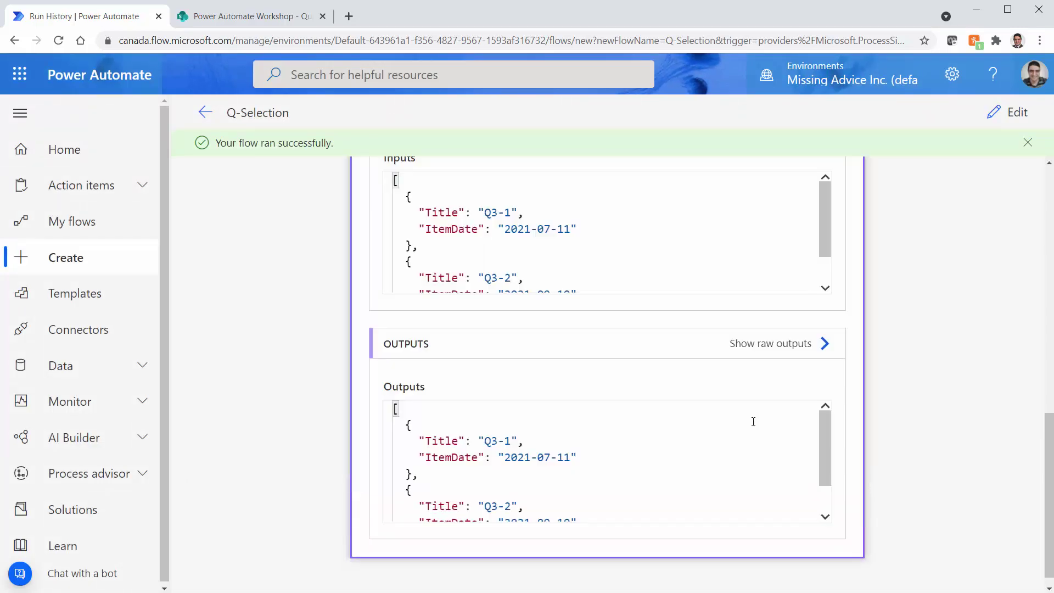